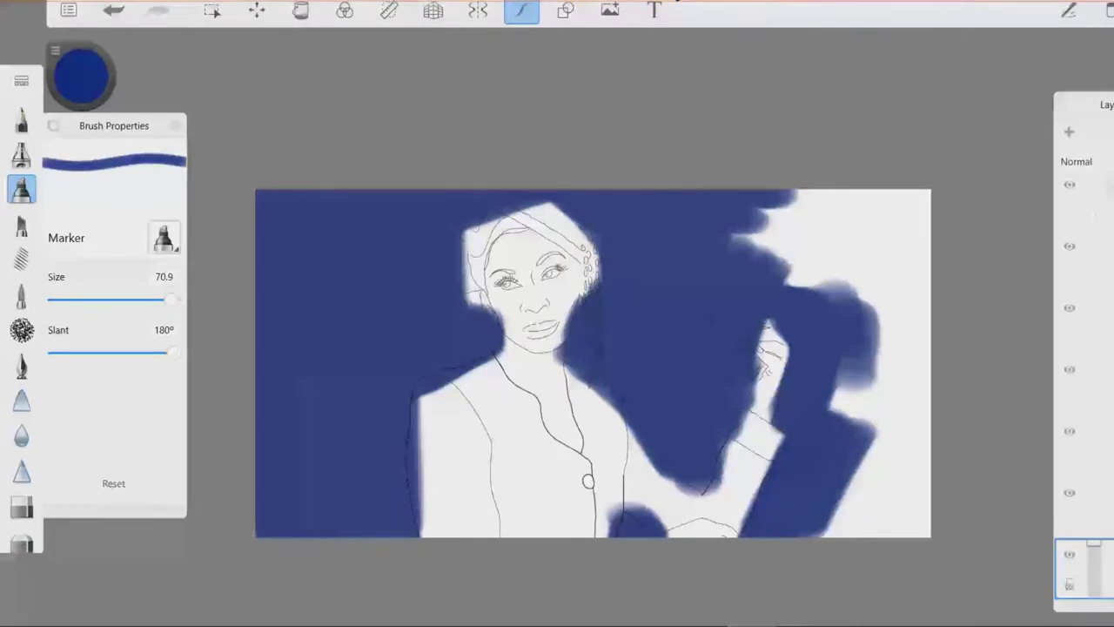
Paint blue background with the Marker at size 70.9 around the woman's head, shoulders and raised hand.
{"action": "left_click_drag", "start_coordinate": [836, 401], "coordinate": [862, 523]}
{"action": "left_click_drag", "start_coordinate": [784, 196], "coordinate": [749, 287]}
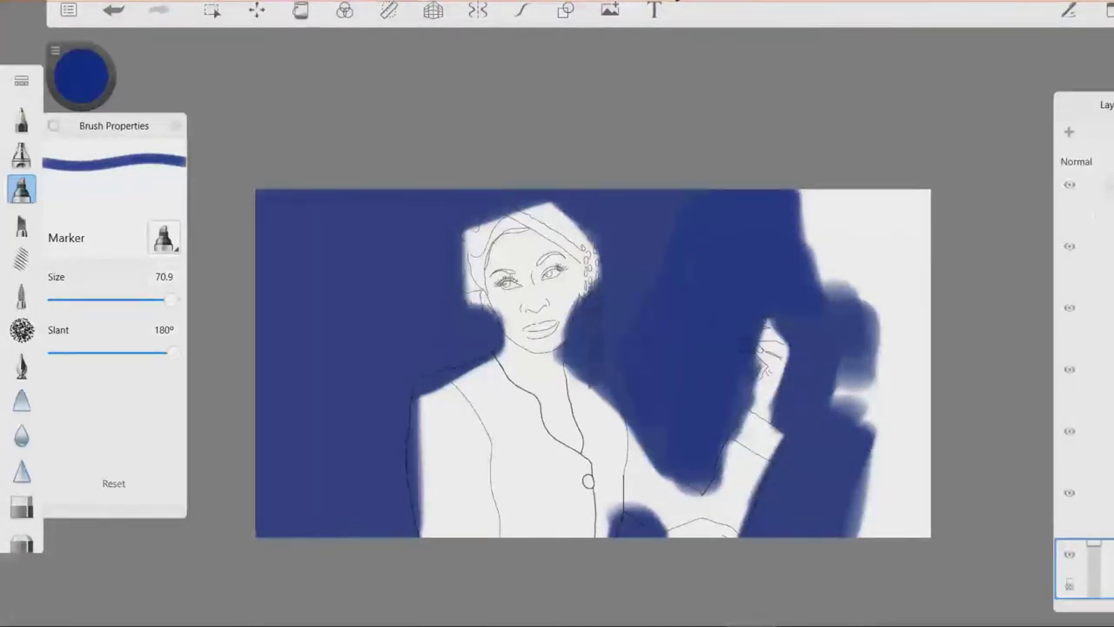
{"action": "left_click_drag", "start_coordinate": [648, 218], "coordinate": [566, 349]}
{"action": "left_click_drag", "start_coordinate": [594, 279], "coordinate": [474, 222]}
{"action": "left_click_drag", "start_coordinate": [426, 387], "coordinate": [418, 535]}
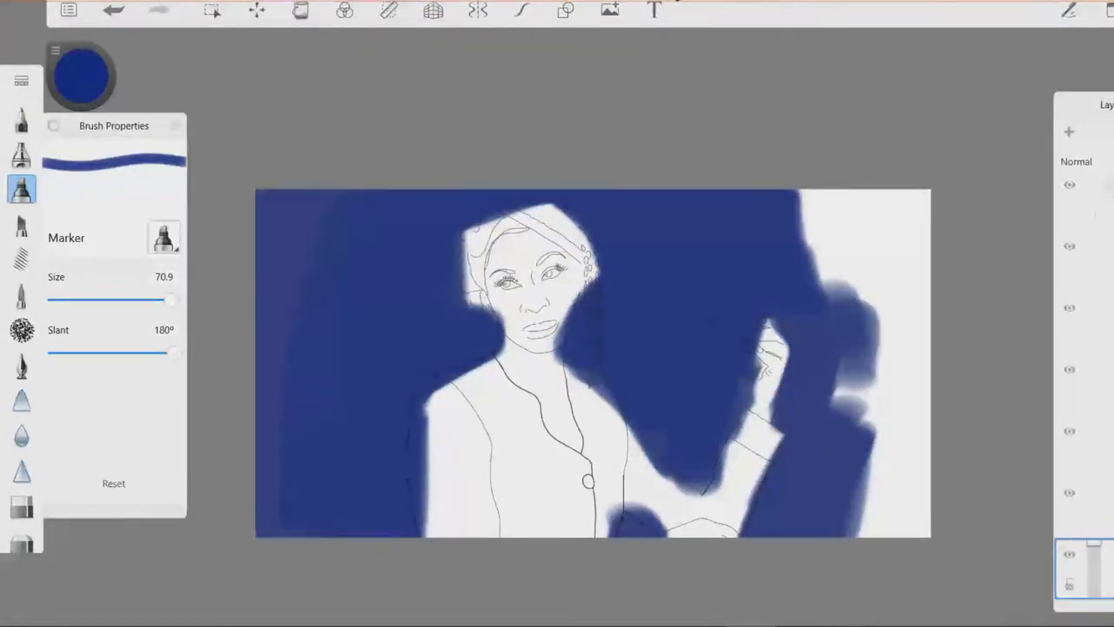
{"action": "left_click_drag", "start_coordinate": [474, 227], "coordinate": [475, 309]}
Fill the remaining white background beside the raised arm and along the canvas's right edge with blue.
{"action": "left_click_drag", "start_coordinate": [827, 191], "coordinate": [845, 418]}
{"action": "left_click_drag", "start_coordinate": [748, 361], "coordinate": [696, 496]}
{"action": "left_click_drag", "start_coordinate": [627, 405], "coordinate": [644, 444]}
{"action": "left_click_drag", "start_coordinate": [870, 192], "coordinate": [888, 535]}
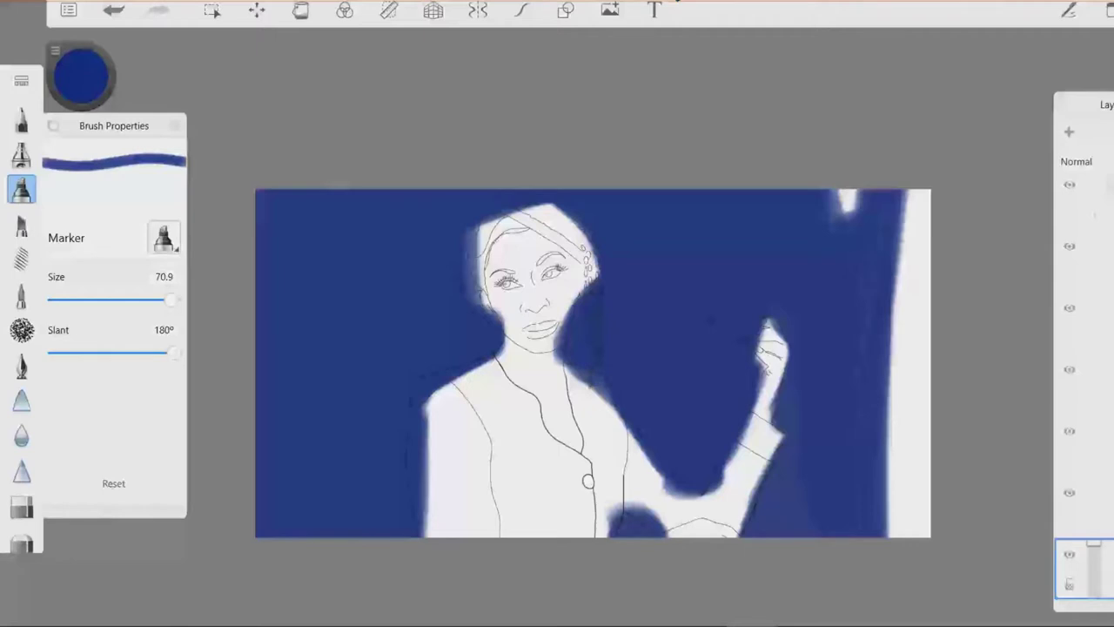
{"action": "left_click_drag", "start_coordinate": [774, 356], "coordinate": [766, 514]}
{"action": "left_click_drag", "start_coordinate": [914, 191], "coordinate": [919, 535]}
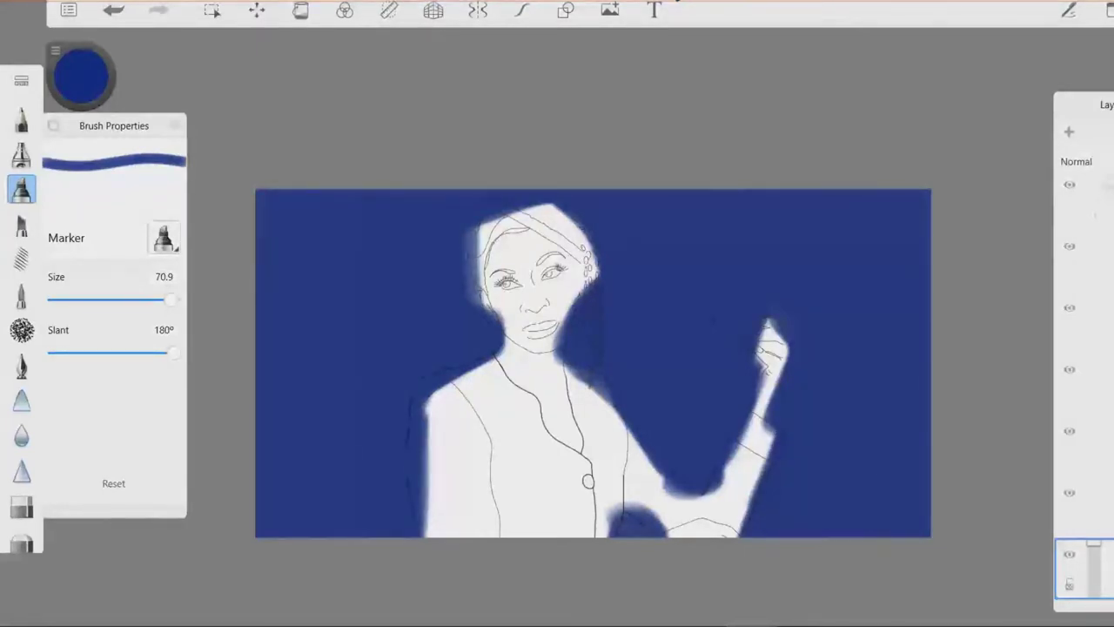
Add a new layer above the blue background layer and set the Marker to red at size 11.5.
{"action": "left_click", "coordinate": [1069, 132]}
{"action": "left_click_drag", "start_coordinate": [168, 298], "coordinate": [123, 299]}
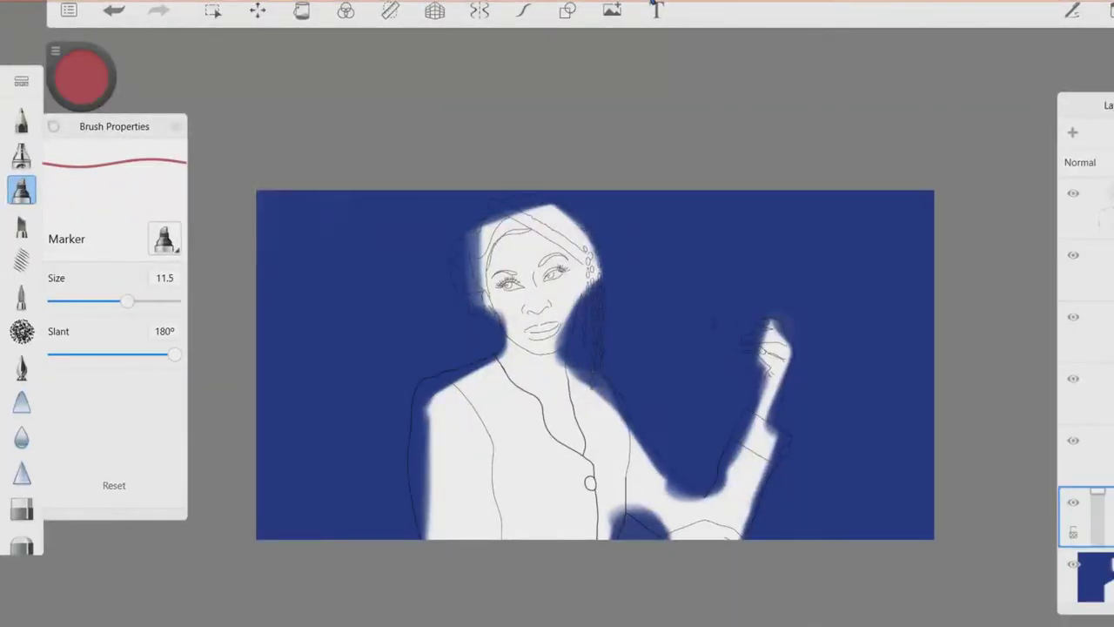
{"action": "left_click", "coordinate": [81, 77]}
{"action": "scroll", "coordinate": [803, 346], "scroll_direction": "up", "scroll_amount": 3}
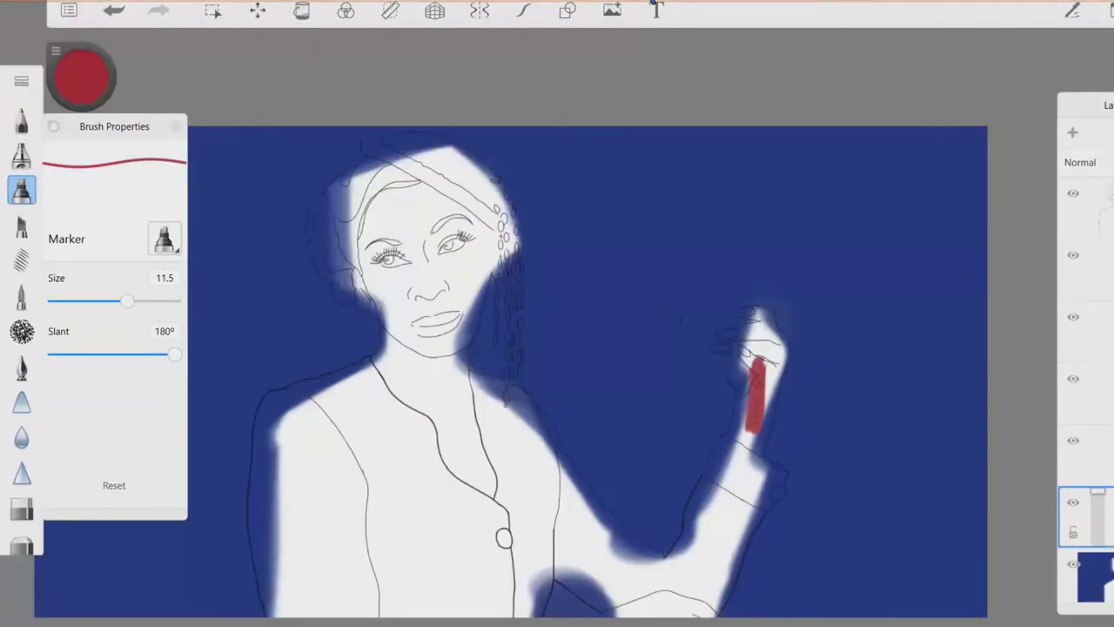
Fill the woman's face, neck, neckline opening and raised hand with red, enlarging the Marker to size 39.8.
{"action": "left_click_drag", "start_coordinate": [419, 235], "coordinate": [478, 477]}
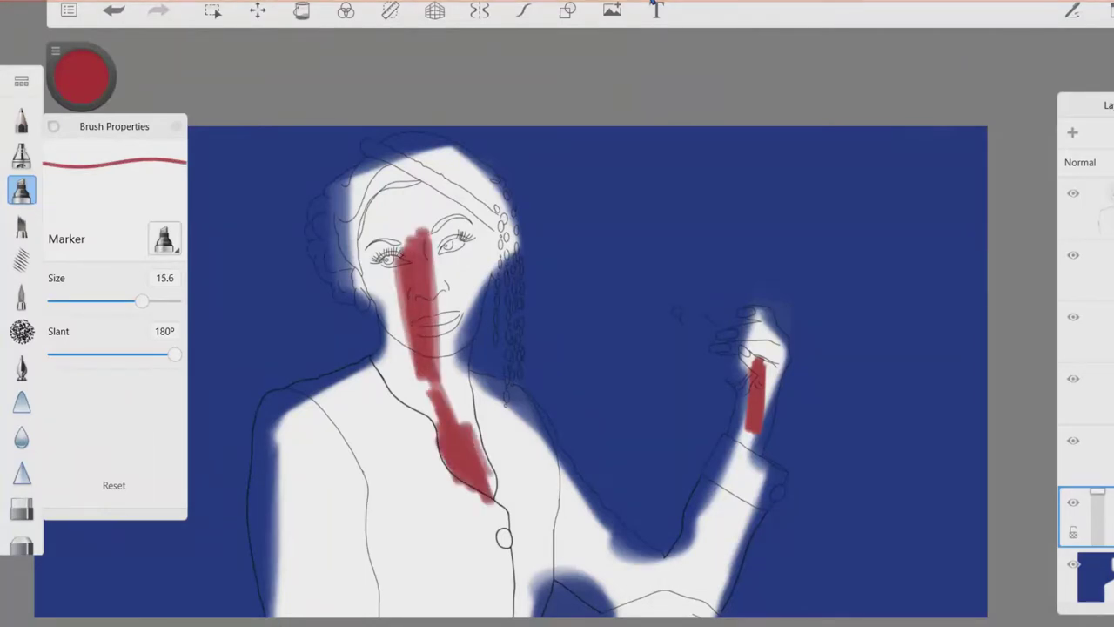
{"action": "left_click_drag", "start_coordinate": [141, 300], "coordinate": [150, 300]}
{"action": "left_click_drag", "start_coordinate": [390, 248], "coordinate": [405, 366]}
{"action": "left_click_drag", "start_coordinate": [150, 300], "coordinate": [159, 300]}
{"action": "mouse_move", "coordinate": [387, 235]}
{"action": "left_mouse_down"}
{"action": "mouse_move", "coordinate": [361, 300]}
{"action": "mouse_move", "coordinate": [409, 193]}
{"action": "mouse_move", "coordinate": [448, 193]}
{"action": "mouse_move", "coordinate": [453, 357]}
{"action": "mouse_move", "coordinate": [487, 217]}
{"action": "left_mouse_up"}
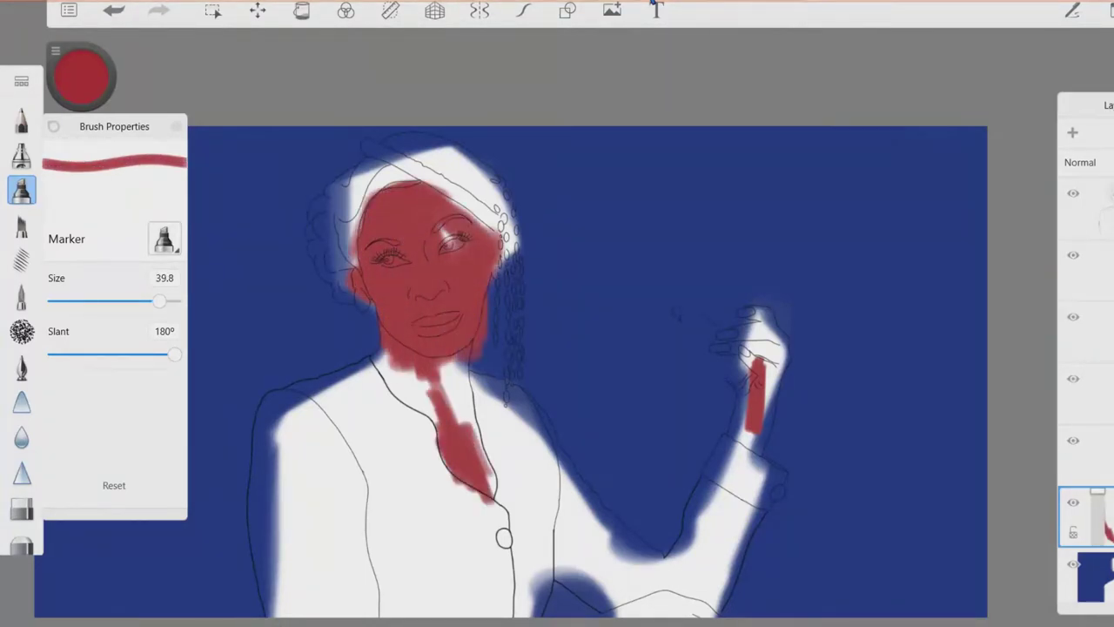
{"action": "mouse_move", "coordinate": [379, 366]}
{"action": "left_mouse_down"}
{"action": "mouse_move", "coordinate": [470, 383]}
{"action": "mouse_move", "coordinate": [492, 492]}
{"action": "left_mouse_up"}
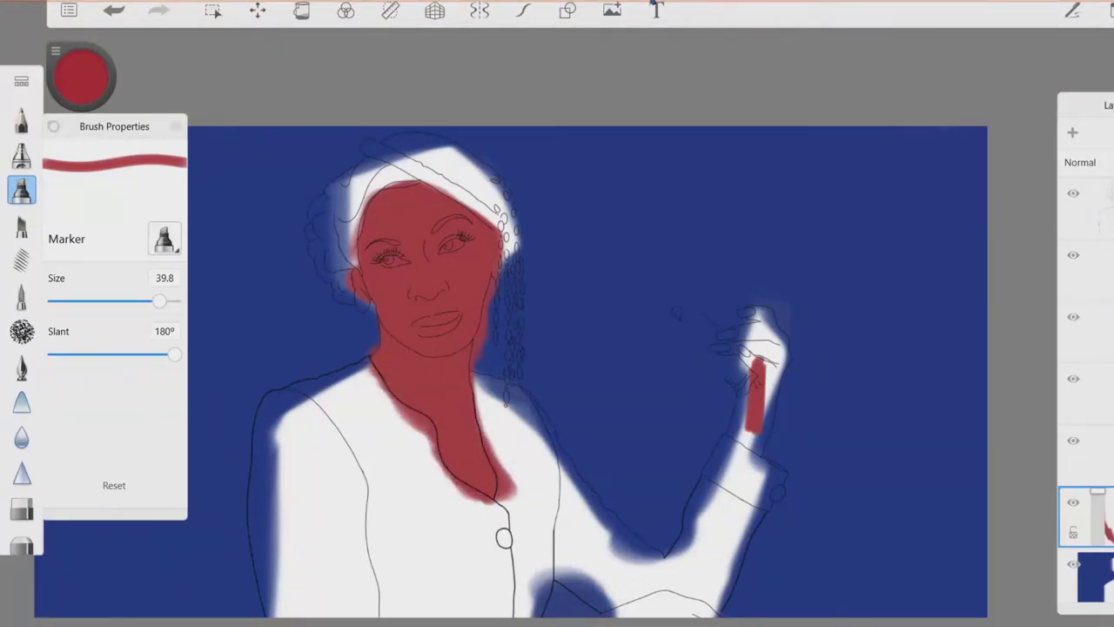
{"action": "left_click_drag", "start_coordinate": [741, 348], "coordinate": [674, 315]}
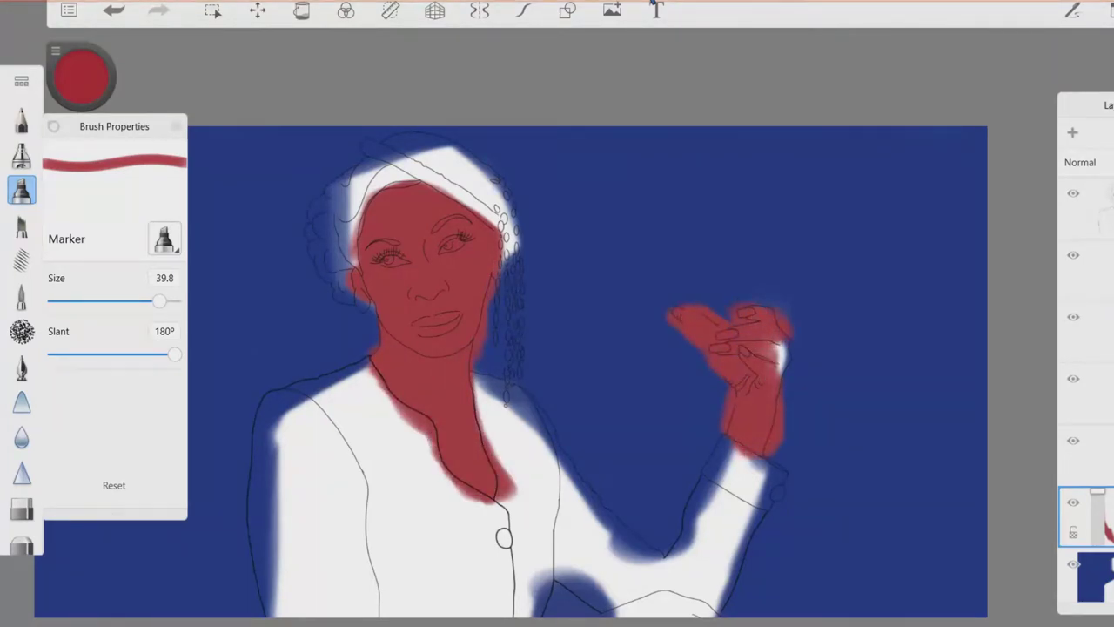
Use the Hard Eraser at size 5.0 to remove the red spill along the lower right edge of the neckline.
{"action": "key", "text": "e"}
{"action": "scroll", "coordinate": [487, 487], "scroll_direction": "up", "scroll_amount": 5}
{"action": "mouse_move", "coordinate": [583, 431]}
{"action": "left_mouse_down"}
{"action": "mouse_move", "coordinate": [565, 523]}
{"action": "mouse_move", "coordinate": [544, 514]}
{"action": "left_mouse_up"}
{"action": "key", "text": "ctrl+z"}
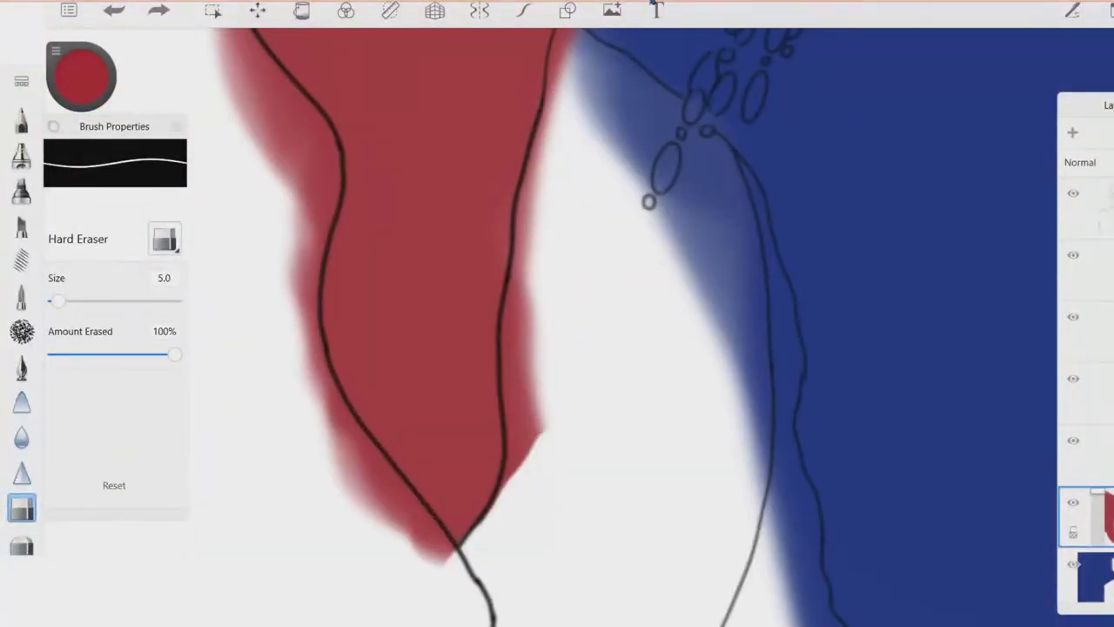
{"action": "left_click_drag", "start_coordinate": [527, 457], "coordinate": [514, 283]}
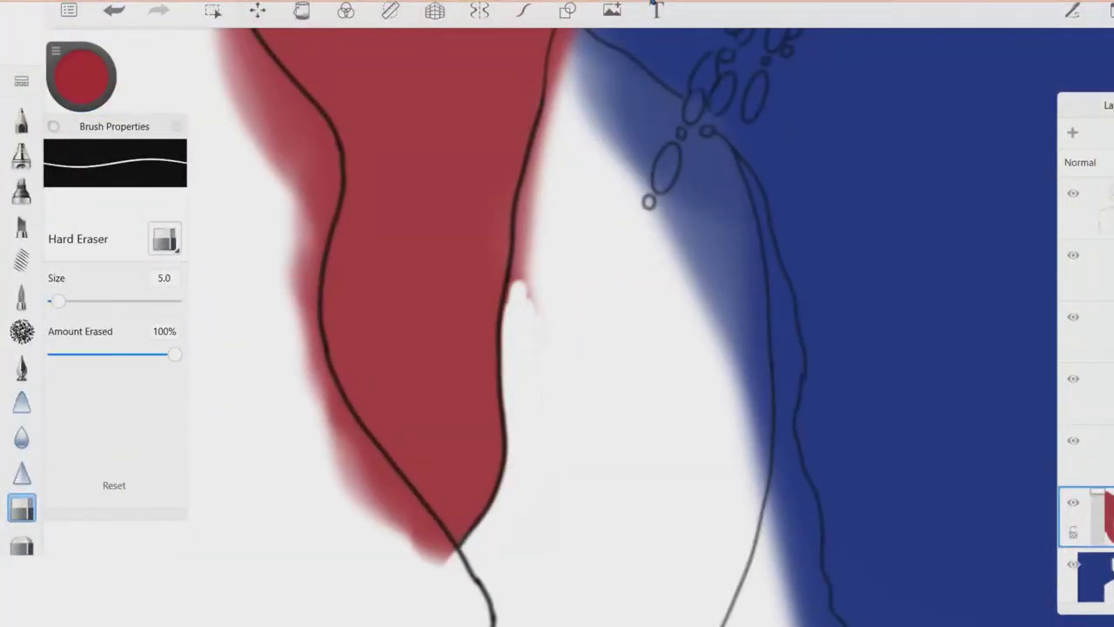
Erase the red spill along the right side of the neck, working up from the neckline to the jaw.
{"action": "left_click_drag", "start_coordinate": [648, 202], "coordinate": [574, 336]}
{"action": "left_click_drag", "start_coordinate": [439, 383], "coordinate": [431, 252]}
{"action": "left_click_drag", "start_coordinate": [435, 465], "coordinate": [440, 331]}
{"action": "left_click_drag", "start_coordinate": [575, 336], "coordinate": [508, 534]}
{"action": "left_click_drag", "start_coordinate": [387, 417], "coordinate": [435, 261]}
{"action": "left_click_drag", "start_coordinate": [449, 352], "coordinate": [457, 235]}
{"action": "left_click_drag", "start_coordinate": [523, 261], "coordinate": [462, 418]}
{"action": "left_click_drag", "start_coordinate": [444, 327], "coordinate": [418, 370]}
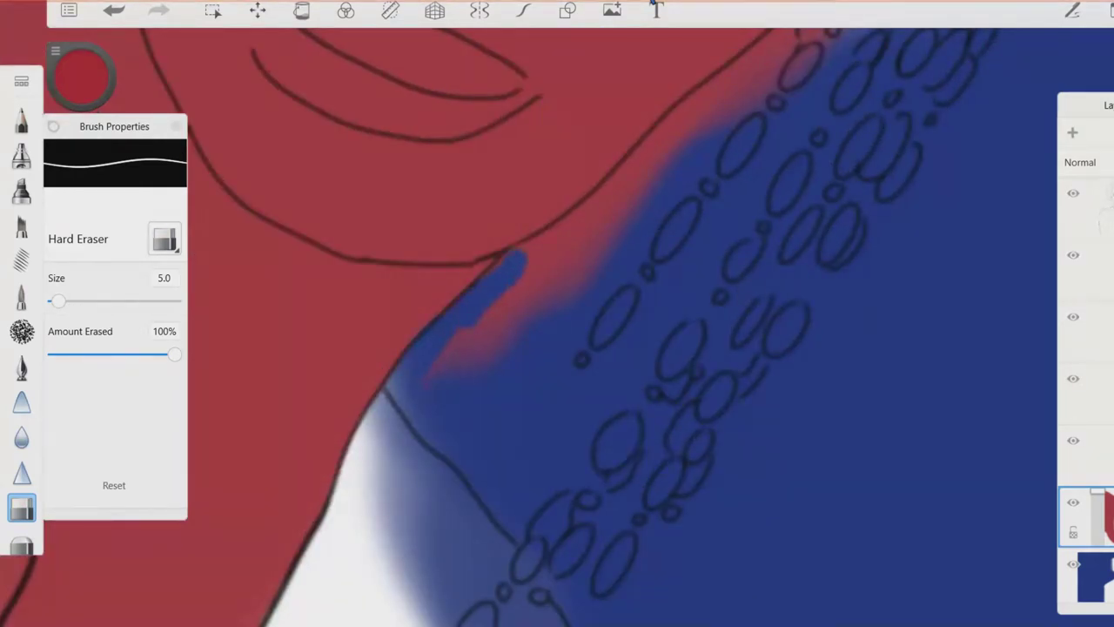
Clean off the red paint outside the right jawline, beneath the chin and up beside the hanging beads.
{"action": "left_click_drag", "start_coordinate": [487, 270], "coordinate": [565, 240]}
{"action": "left_click_drag", "start_coordinate": [435, 365], "coordinate": [574, 253]}
{"action": "left_click_drag", "start_coordinate": [610, 217], "coordinate": [462, 348]}
{"action": "left_click_drag", "start_coordinate": [576, 257], "coordinate": [425, 396]}
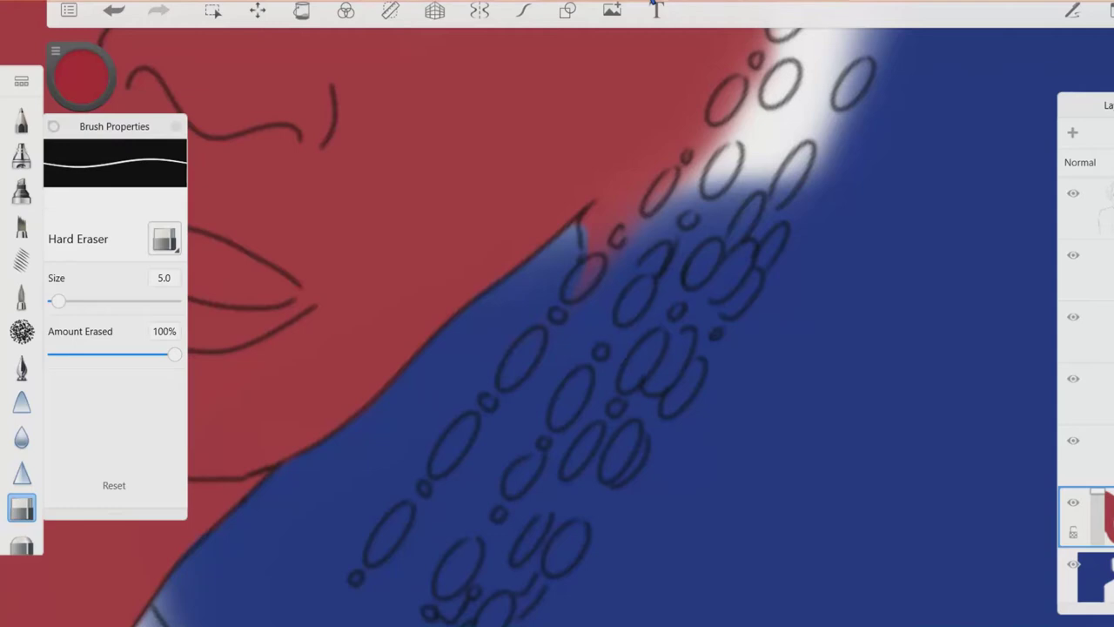
{"action": "left_click_drag", "start_coordinate": [662, 218], "coordinate": [470, 366]}
{"action": "left_click_drag", "start_coordinate": [610, 514], "coordinate": [557, 340]}
{"action": "left_click_drag", "start_coordinate": [575, 417], "coordinate": [531, 261]}
{"action": "left_click_drag", "start_coordinate": [553, 365], "coordinate": [531, 287]}
Erase the red overflow along the right cheek and temple up to the headwrap's band above the forehead.
{"action": "scroll", "coordinate": [540, 366], "scroll_direction": "up", "scroll_amount": 3}
{"action": "mouse_move", "coordinate": [505, 509]}
{"action": "left_mouse_down"}
{"action": "mouse_move", "coordinate": [481, 348]}
{"action": "mouse_move", "coordinate": [409, 113]}
{"action": "left_mouse_up"}
{"action": "left_click_drag", "start_coordinate": [610, 349], "coordinate": [557, 261]}
{"action": "scroll", "coordinate": [557, 348], "scroll_direction": "up", "scroll_amount": 3}
{"action": "mouse_move", "coordinate": [592, 413]}
{"action": "left_mouse_down"}
{"action": "mouse_move", "coordinate": [487, 329]}
{"action": "mouse_move", "coordinate": [496, 341]}
{"action": "left_mouse_up"}
{"action": "left_click_drag", "start_coordinate": [613, 446], "coordinate": [579, 411]}
{"action": "scroll", "coordinate": [557, 348], "scroll_direction": "up", "scroll_amount": 2}
{"action": "left_click_drag", "start_coordinate": [679, 343], "coordinate": [611, 333]}
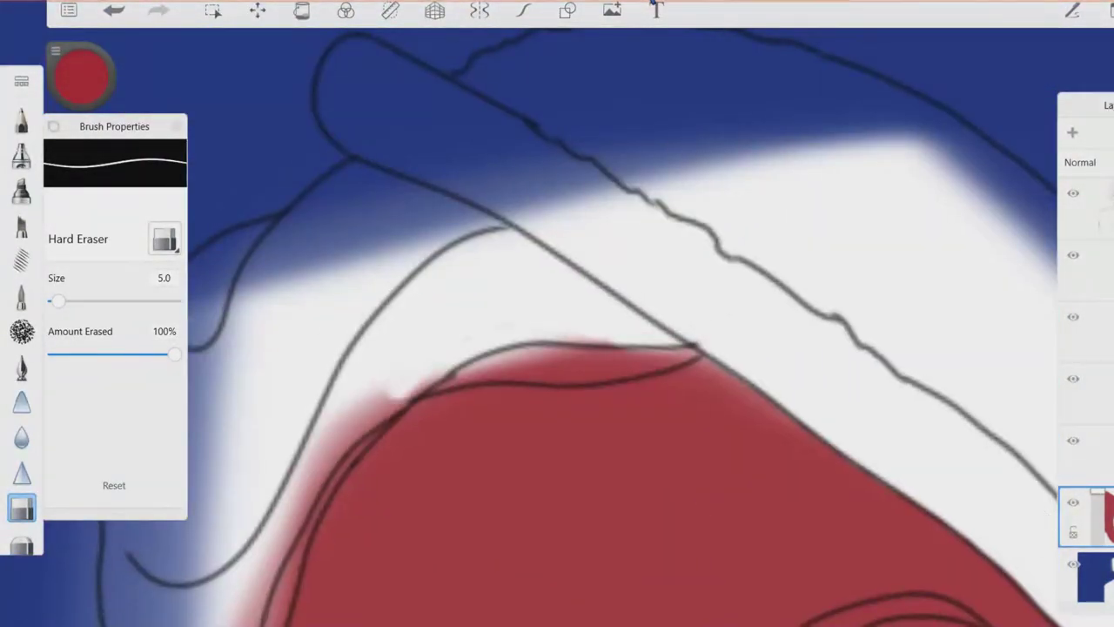
Erase the red spill above the forehead along the headwrap's lower edge and down the left hairline.
{"action": "left_click_drag", "start_coordinate": [348, 431], "coordinate": [448, 370]}
{"action": "scroll", "coordinate": [557, 348], "scroll_direction": "down", "scroll_amount": 2}
{"action": "left_click_drag", "start_coordinate": [420, 418], "coordinate": [585, 301]}
{"action": "left_click_drag", "start_coordinate": [396, 448], "coordinate": [535, 329]}
{"action": "left_click_drag", "start_coordinate": [362, 521], "coordinate": [492, 366]}
{"action": "left_click_drag", "start_coordinate": [557, 435], "coordinate": [557, 304]}
{"action": "left_click_drag", "start_coordinate": [343, 509], "coordinate": [452, 300]}
{"action": "left_click_drag", "start_coordinate": [314, 522], "coordinate": [444, 301]}
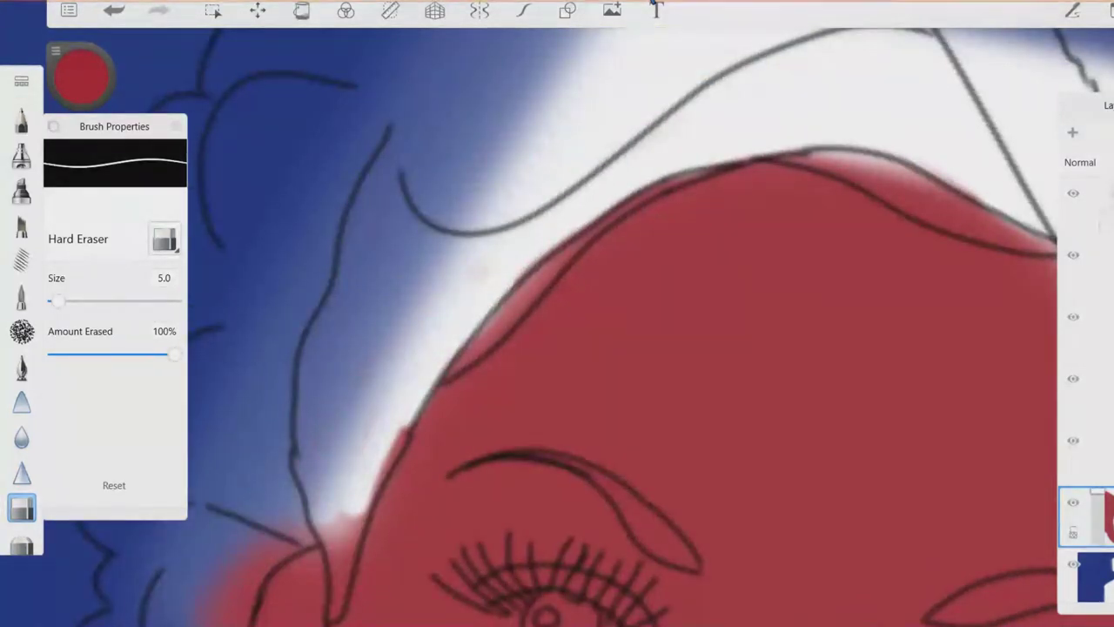
Clear the red spill from the left temple and around the outline of the left ear and its earring.
{"action": "scroll", "coordinate": [557, 348], "scroll_direction": "down", "scroll_amount": 2}
{"action": "scroll", "coordinate": [557, 348], "scroll_direction": "up", "scroll_amount": 3}
{"action": "mouse_move", "coordinate": [417, 409]}
{"action": "left_mouse_down"}
{"action": "mouse_move", "coordinate": [440, 397]}
{"action": "mouse_move", "coordinate": [412, 353]}
{"action": "left_mouse_up"}
{"action": "left_click_drag", "start_coordinate": [378, 430], "coordinate": [411, 392]}
{"action": "left_click_drag", "start_coordinate": [442, 348], "coordinate": [505, 305]}
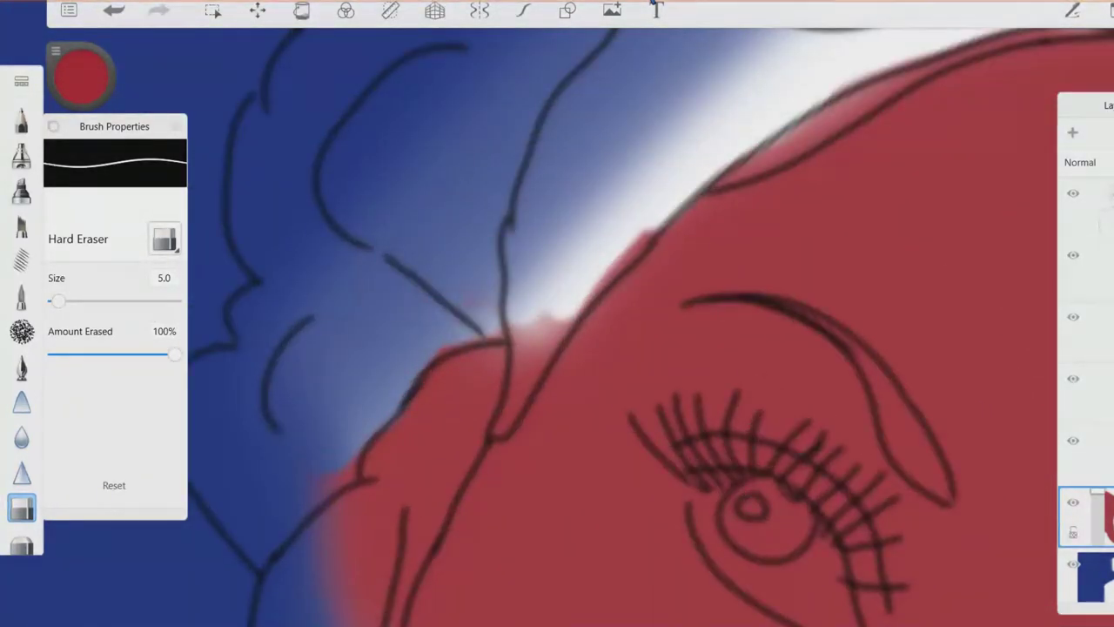
{"action": "left_click_drag", "start_coordinate": [644, 235], "coordinate": [532, 326]}
{"action": "left_click_drag", "start_coordinate": [557, 435], "coordinate": [597, 318]}
{"action": "left_click_drag", "start_coordinate": [485, 383], "coordinate": [505, 514]}
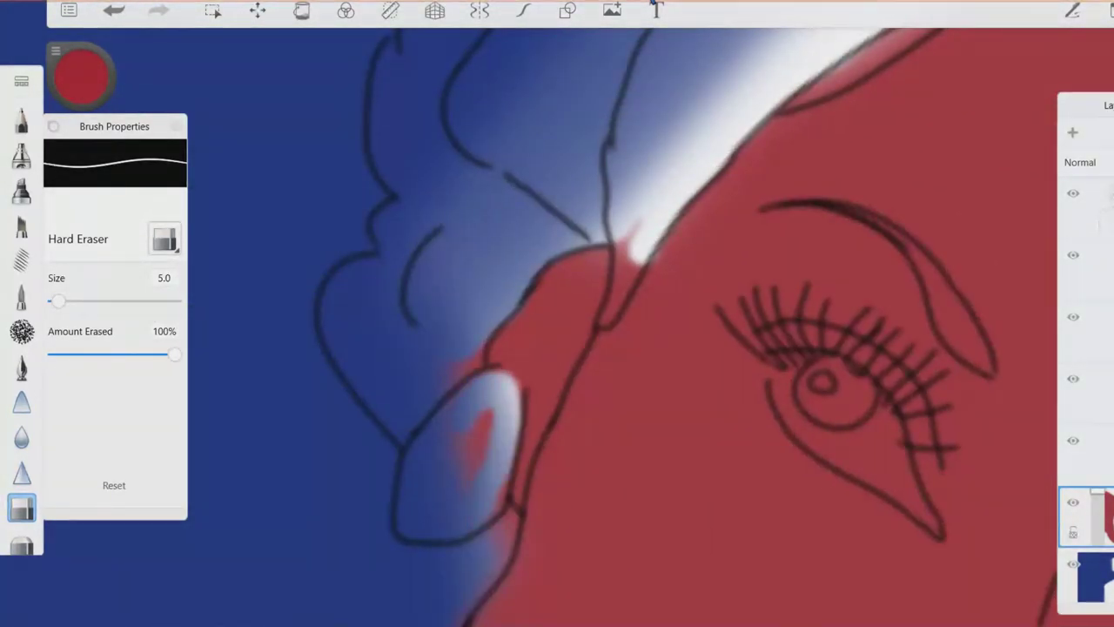
{"action": "scroll", "coordinate": [557, 349], "scroll_direction": "down", "scroll_amount": 1}
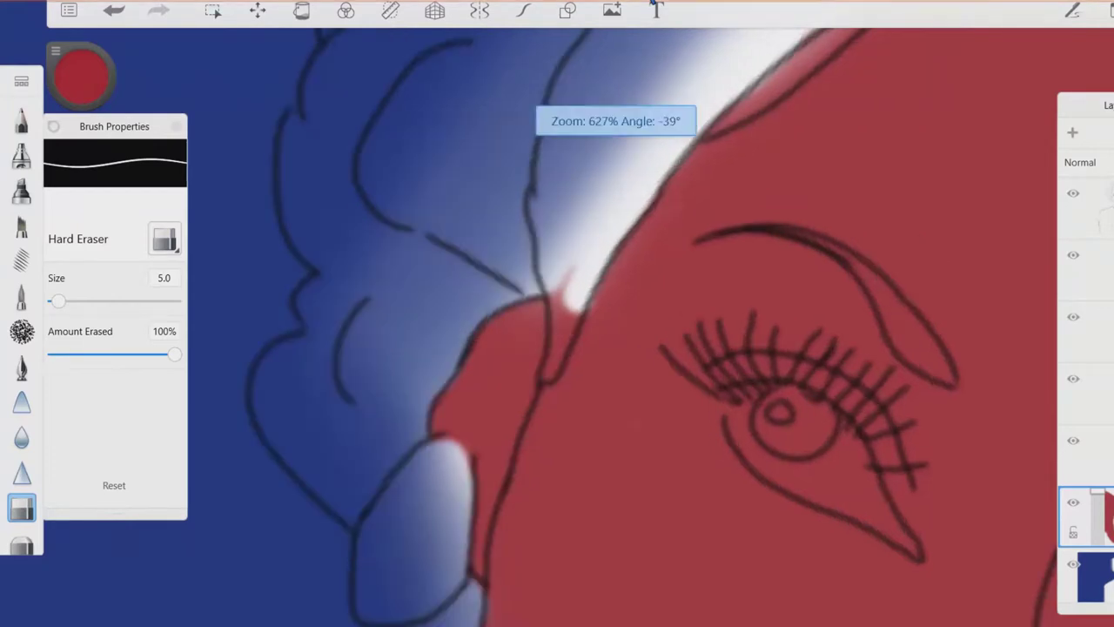
Set the Hard Eraser to size 2.0 and clean the narrow point of the headwrap between ear and temple.
{"action": "left_click", "coordinate": [164, 277]}
{"action": "left_click", "coordinate": [261, 378]}
{"action": "left_click", "coordinate": [331, 421]}
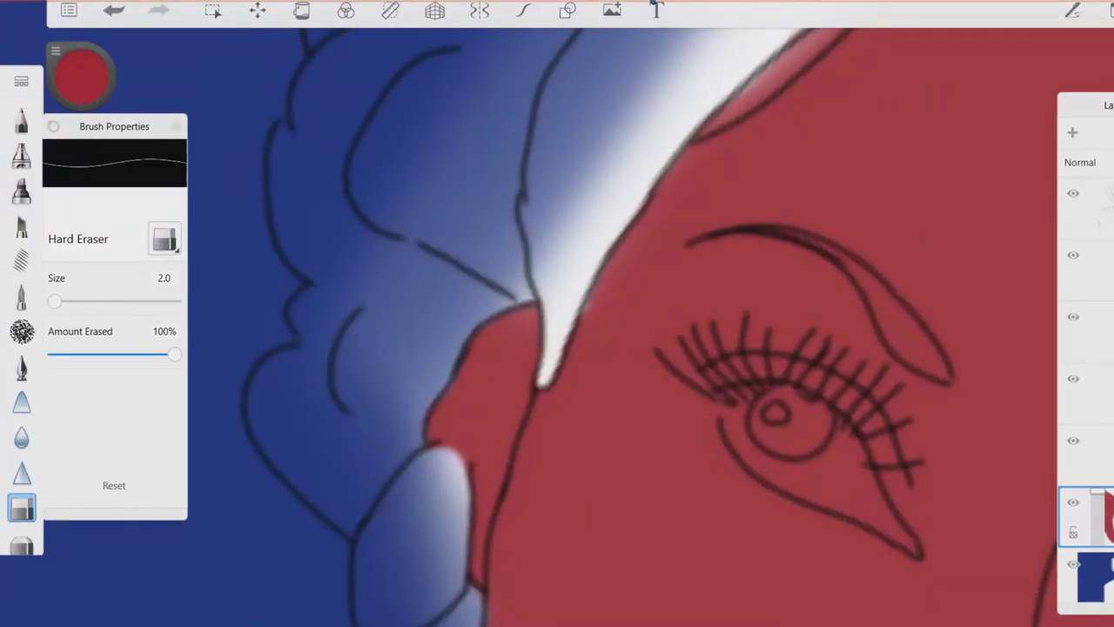
{"action": "scroll", "coordinate": [557, 348], "scroll_direction": "up", "scroll_amount": 3}
{"action": "scroll", "coordinate": [558, 349], "scroll_direction": "up", "scroll_amount": 1}
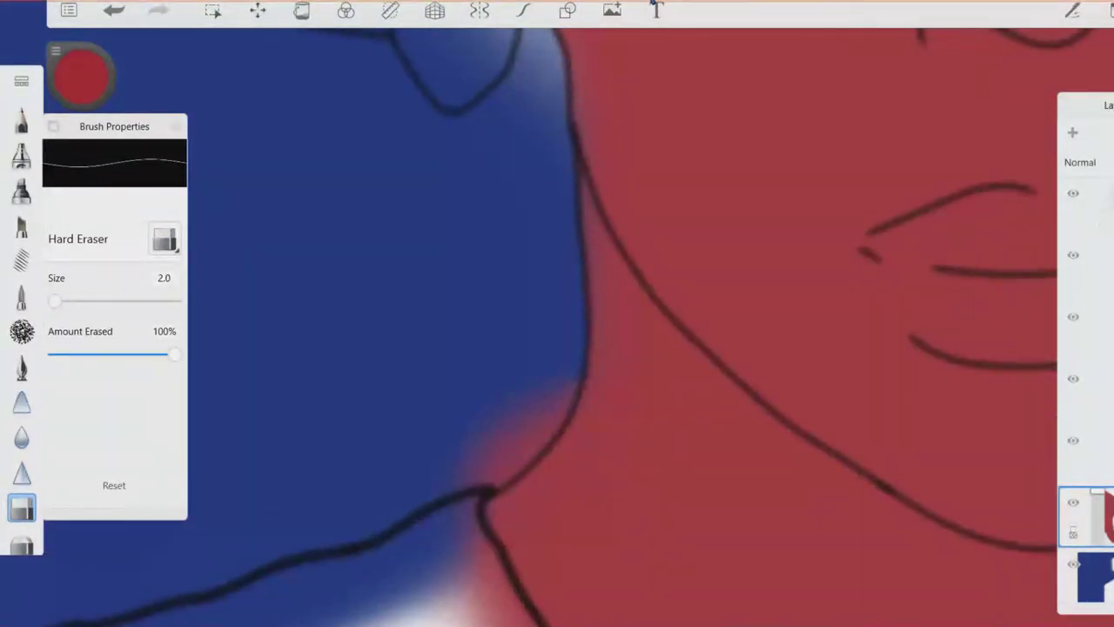
Set the Hard Eraser to size 5.0 and erase the red overflow where the left side of the neck meets the collar.
{"action": "left_click_drag", "start_coordinate": [54, 302], "coordinate": [58, 301]}
{"action": "left_click_drag", "start_coordinate": [521, 425], "coordinate": [496, 479]}
{"action": "scroll", "coordinate": [557, 348], "scroll_direction": "down", "scroll_amount": 1}
{"action": "left_click_drag", "start_coordinate": [504, 383], "coordinate": [444, 457]}
{"action": "scroll", "coordinate": [557, 348], "scroll_direction": "up", "scroll_amount": 1}
{"action": "mouse_move", "coordinate": [524, 523]}
{"action": "left_mouse_down"}
{"action": "mouse_move", "coordinate": [455, 538]}
{"action": "mouse_move", "coordinate": [627, 518]}
{"action": "mouse_move", "coordinate": [748, 462]}
{"action": "left_mouse_up"}
{"action": "left_click_drag", "start_coordinate": [644, 523], "coordinate": [827, 474]}
Erase the red overflow outside the upper left edge of the neckline, following the collar line downward.
{"action": "scroll", "coordinate": [557, 348], "scroll_direction": "down", "scroll_amount": 1}
{"action": "left_click_drag", "start_coordinate": [365, 392], "coordinate": [565, 335]}
{"action": "mouse_move", "coordinate": [670, 357]}
{"action": "left_mouse_down"}
{"action": "mouse_move", "coordinate": [400, 400]}
{"action": "mouse_move", "coordinate": [610, 444]}
{"action": "left_mouse_up"}
{"action": "scroll", "coordinate": [557, 348], "scroll_direction": "down", "scroll_amount": 1}
{"action": "left_click_drag", "start_coordinate": [522, 261], "coordinate": [509, 488]}
{"action": "left_click_drag", "start_coordinate": [542, 331], "coordinate": [520, 463]}
{"action": "scroll", "coordinate": [557, 348], "scroll_direction": "down", "scroll_amount": 1}
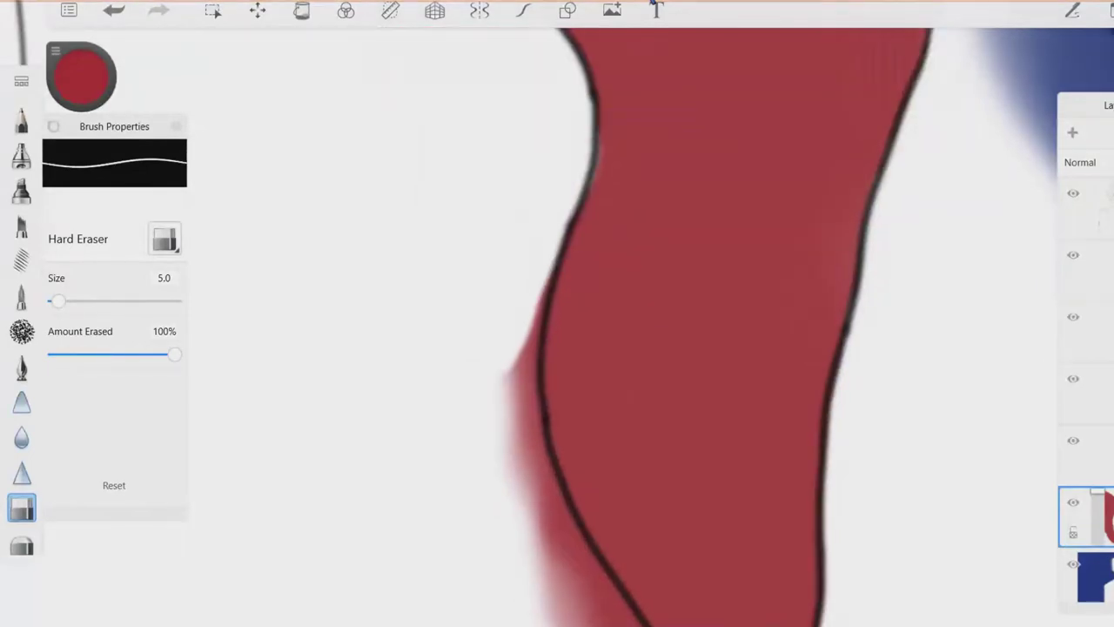
Erase the rest of the red spill along the neckline's lower left edge down to its pointed tip.
{"action": "left_click_drag", "start_coordinate": [536, 296], "coordinate": [513, 461]}
{"action": "scroll", "coordinate": [557, 348], "scroll_direction": "down", "scroll_amount": 1}
{"action": "left_click_drag", "start_coordinate": [522, 287], "coordinate": [496, 444]}
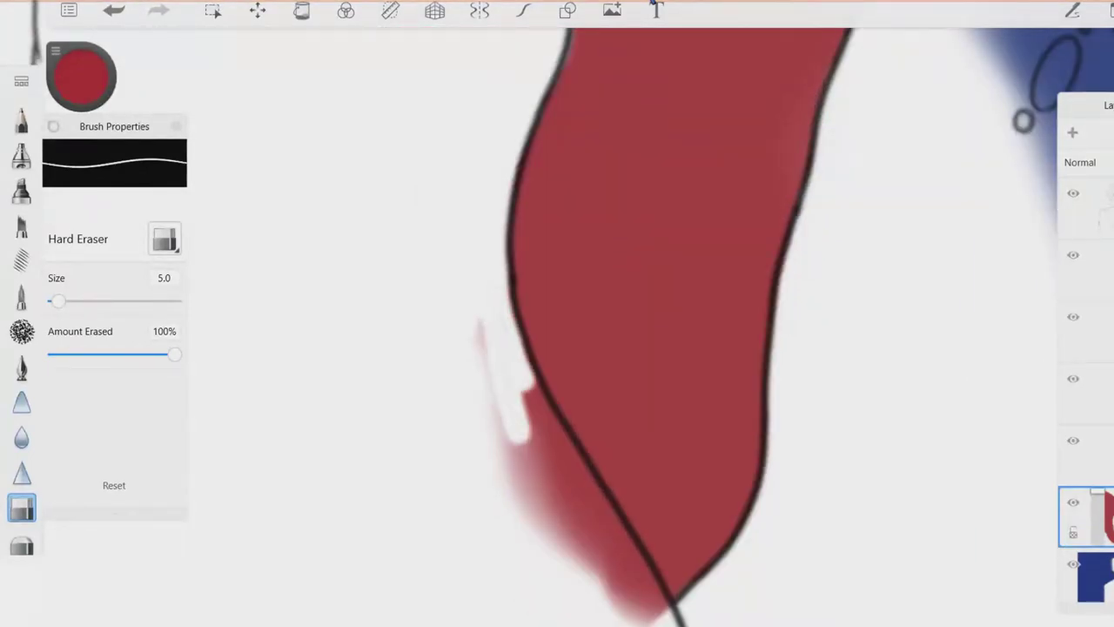
{"action": "left_click_drag", "start_coordinate": [488, 322], "coordinate": [583, 557]}
{"action": "mouse_move", "coordinate": [575, 435]}
{"action": "left_mouse_down"}
{"action": "mouse_move", "coordinate": [609, 540]}
{"action": "mouse_move", "coordinate": [644, 596]}
{"action": "left_mouse_up"}
{"action": "scroll", "coordinate": [557, 348], "scroll_direction": "down", "scroll_amount": 1}
{"action": "left_click_drag", "start_coordinate": [535, 422], "coordinate": [601, 501]}
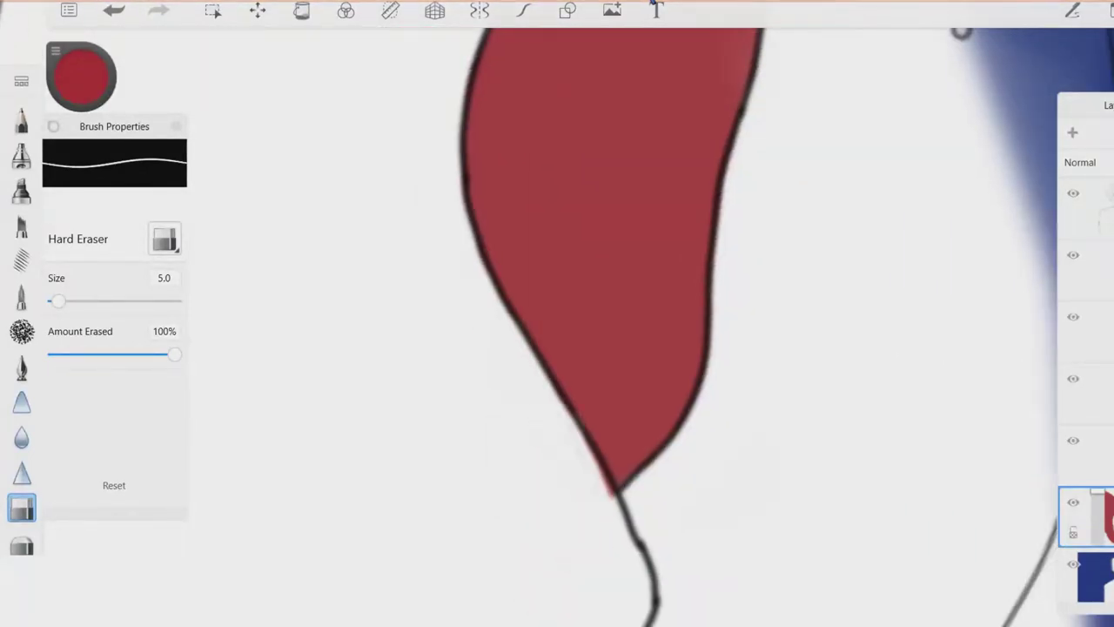
{"action": "left_click_drag", "start_coordinate": [558, 383], "coordinate": [609, 496]}
Erase the red spill along the outer edge of the raised wrist up to the base of the hand.
{"action": "scroll", "coordinate": [557, 349], "scroll_direction": "down", "scroll_amount": 2}
{"action": "scroll", "coordinate": [557, 348], "scroll_direction": "up", "scroll_amount": 3}
{"action": "mouse_move", "coordinate": [492, 435]}
{"action": "left_mouse_down"}
{"action": "mouse_move", "coordinate": [448, 427]}
{"action": "mouse_move", "coordinate": [466, 392]}
{"action": "mouse_move", "coordinate": [492, 457]}
{"action": "mouse_move", "coordinate": [483, 479]}
{"action": "mouse_move", "coordinate": [553, 301]}
{"action": "mouse_move", "coordinate": [609, 470]}
{"action": "mouse_move", "coordinate": [448, 531]}
{"action": "left_mouse_up"}
{"action": "scroll", "coordinate": [557, 349], "scroll_direction": "up", "scroll_amount": 1}
{"action": "scroll", "coordinate": [557, 348], "scroll_direction": "up", "scroll_amount": 1}
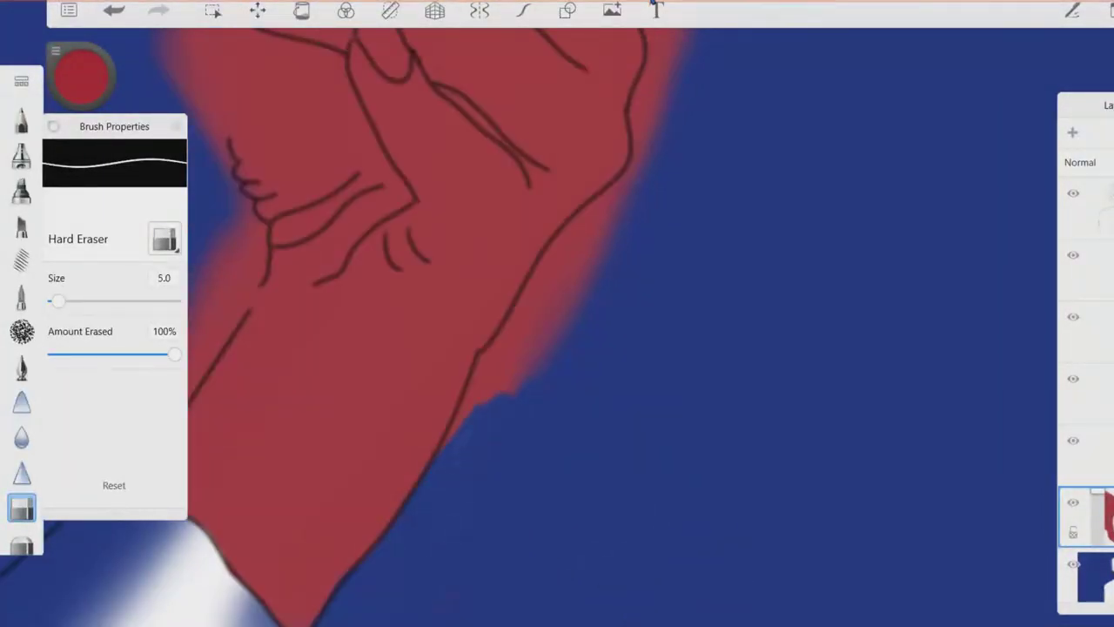
{"action": "left_click_drag", "start_coordinate": [514, 329], "coordinate": [640, 167]}
{"action": "left_click_drag", "start_coordinate": [609, 220], "coordinate": [492, 394]}
Clean the red overflow along the raised hand's outer edge and knuckles, undoing and redoing one stroke.
{"action": "scroll", "coordinate": [558, 348], "scroll_direction": "up", "scroll_amount": 1}
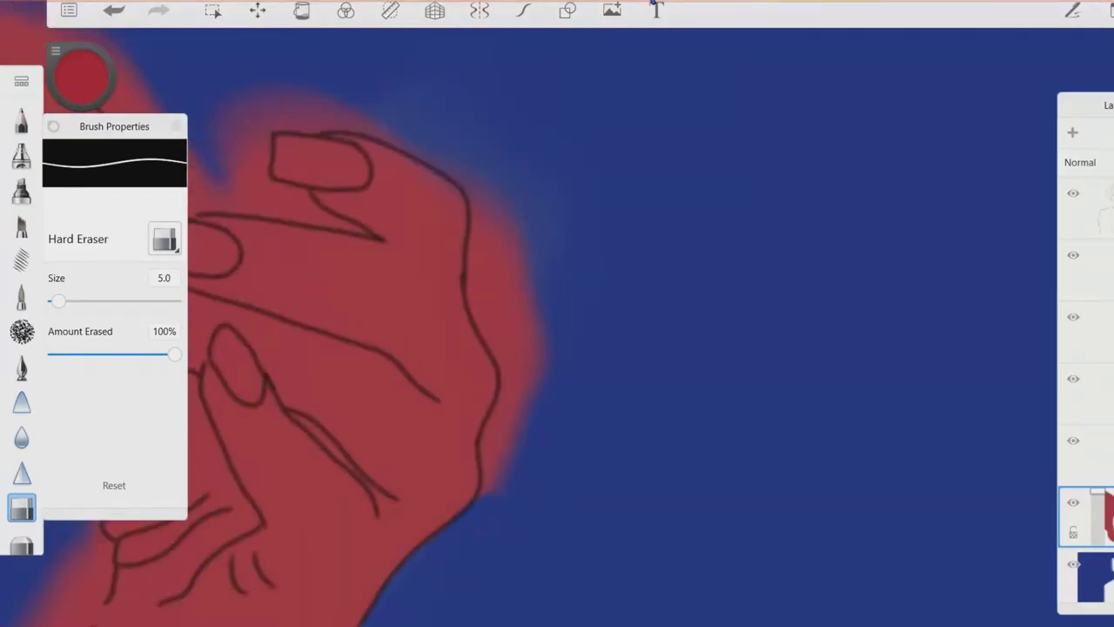
{"action": "left_click_drag", "start_coordinate": [522, 452], "coordinate": [522, 265]}
{"action": "left_click_drag", "start_coordinate": [509, 346], "coordinate": [492, 207]}
{"action": "scroll", "coordinate": [557, 348], "scroll_direction": "up", "scroll_amount": 1}
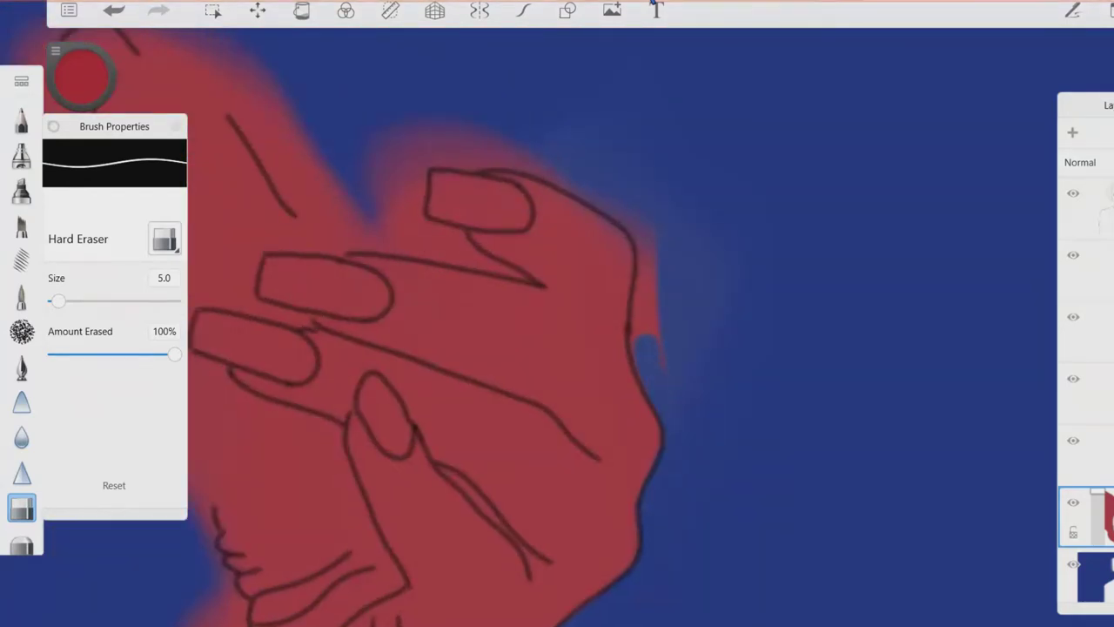
{"action": "key", "text": "ctrl+z"}
{"action": "left_click_drag", "start_coordinate": [666, 383], "coordinate": [644, 409]}
{"action": "left_click_drag", "start_coordinate": [648, 243], "coordinate": [657, 374]}
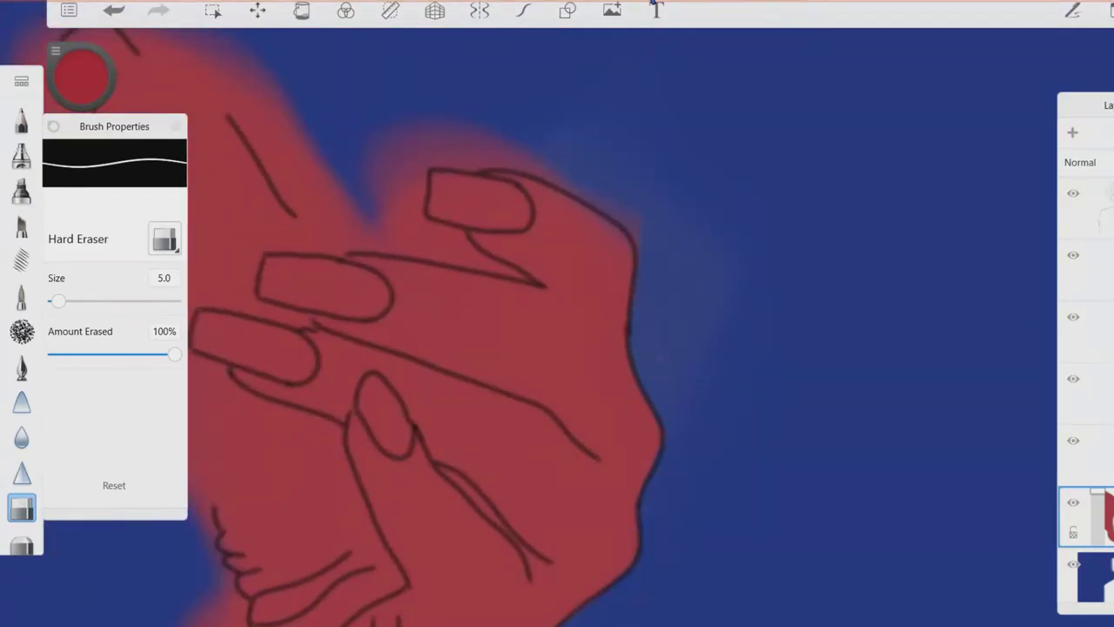
Erase the red spill above the uppermost fingernail and along the top edge of the extended finger.
{"action": "scroll", "coordinate": [557, 348], "scroll_direction": "up", "scroll_amount": 1}
{"action": "left_click_drag", "start_coordinate": [557, 233], "coordinate": [436, 248]}
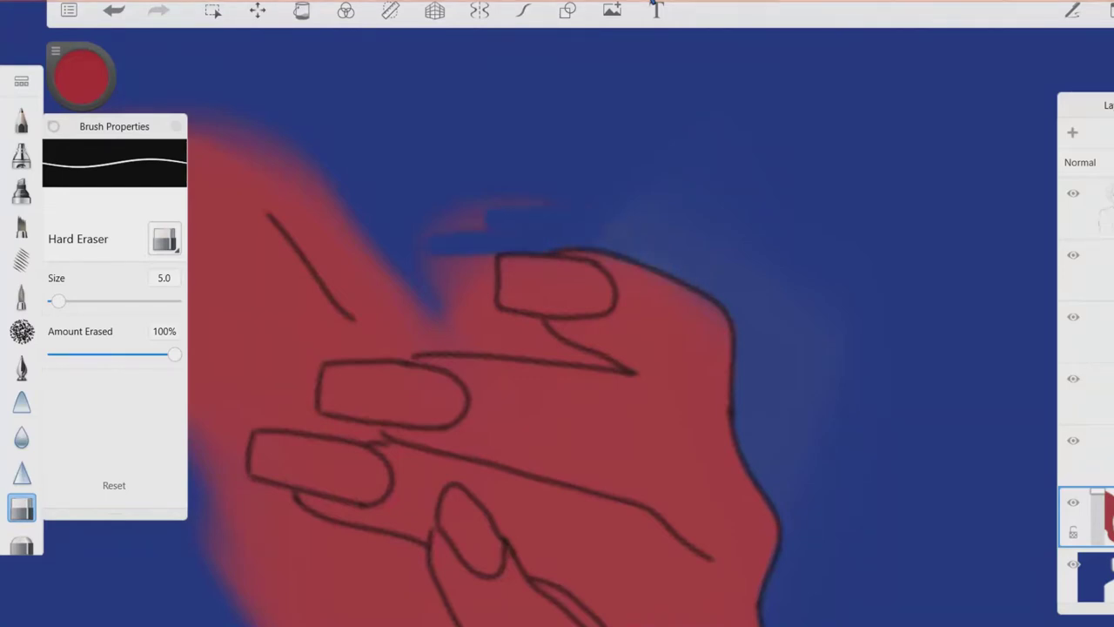
{"action": "scroll", "coordinate": [557, 348], "scroll_direction": "up", "scroll_amount": 1}
{"action": "mouse_move", "coordinate": [610, 423]}
{"action": "left_mouse_down"}
{"action": "mouse_move", "coordinate": [427, 235]}
{"action": "mouse_move", "coordinate": [366, 231]}
{"action": "left_mouse_up"}
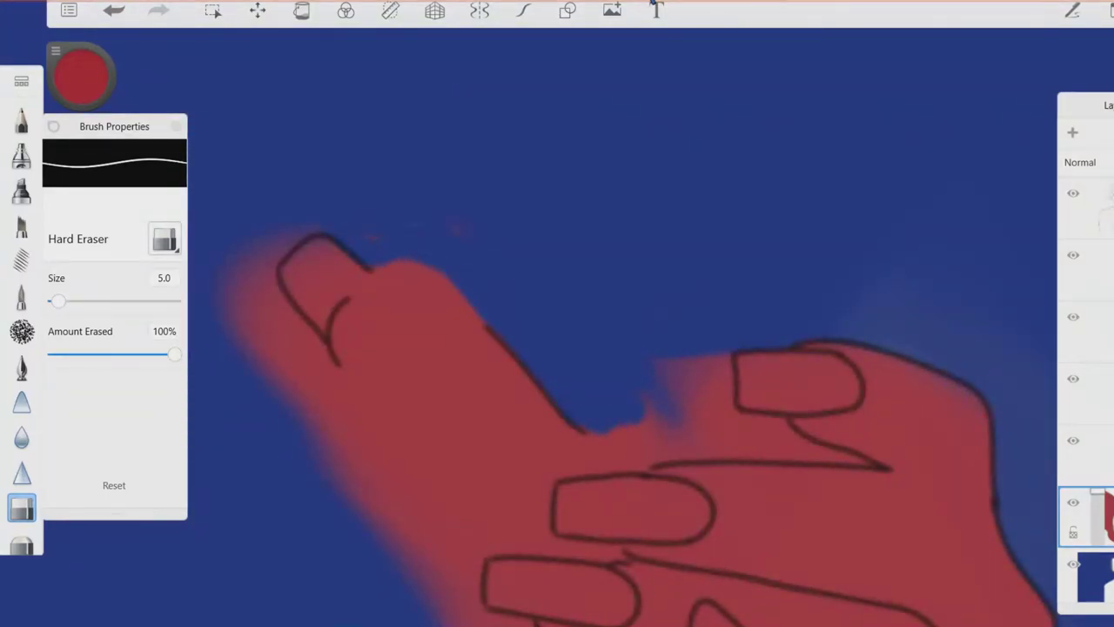
Clear the red overflow around the extended finger's nail and along the underside of that finger.
{"action": "left_click_drag", "start_coordinate": [435, 392], "coordinate": [552, 374]}
{"action": "left_click_drag", "start_coordinate": [348, 214], "coordinate": [430, 370]}
{"action": "left_click_drag", "start_coordinate": [435, 427], "coordinate": [348, 278]}
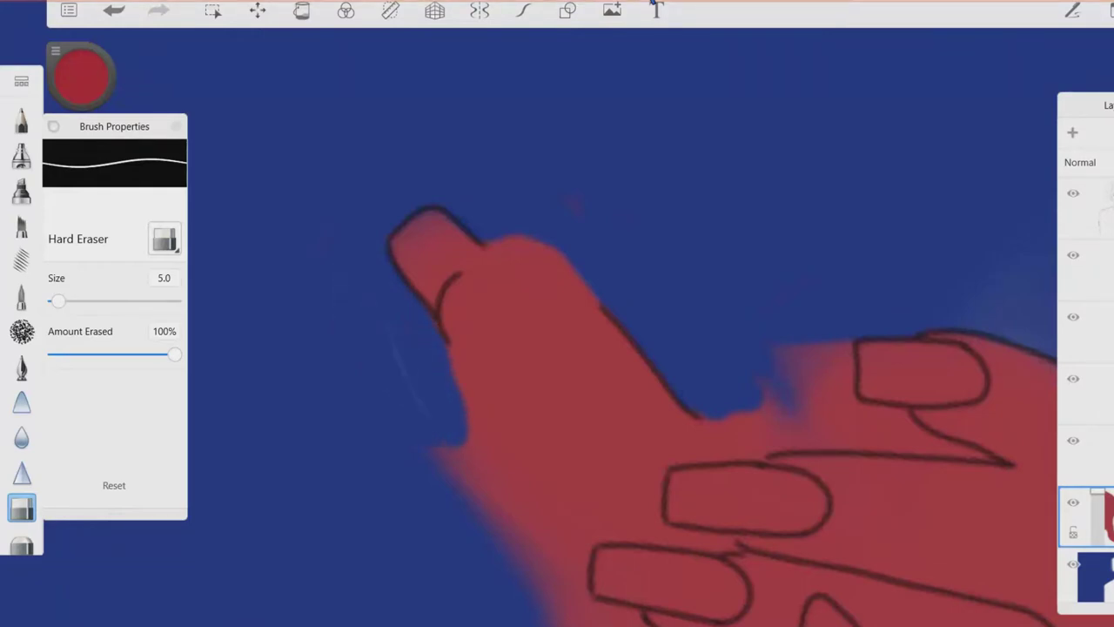
{"action": "left_click_drag", "start_coordinate": [557, 392], "coordinate": [505, 226]}
{"action": "mouse_move", "coordinate": [609, 392]}
{"action": "left_mouse_down"}
{"action": "mouse_move", "coordinate": [535, 291]}
{"action": "mouse_move", "coordinate": [592, 218]}
{"action": "left_mouse_up"}
Erase the red spill along the inner side of the raised hand, past the fingernails to the wrist creases.
{"action": "left_click_drag", "start_coordinate": [610, 418], "coordinate": [735, 270]}
{"action": "left_click_drag", "start_coordinate": [661, 244], "coordinate": [557, 348]}
{"action": "mouse_move", "coordinate": [639, 322]}
{"action": "left_mouse_down"}
{"action": "mouse_move", "coordinate": [622, 339]}
{"action": "mouse_move", "coordinate": [566, 557]}
{"action": "left_mouse_up"}
{"action": "mouse_move", "coordinate": [609, 270]}
{"action": "left_mouse_down"}
{"action": "mouse_move", "coordinate": [648, 374]}
{"action": "mouse_move", "coordinate": [735, 474]}
{"action": "mouse_move", "coordinate": [566, 375]}
{"action": "mouse_move", "coordinate": [609, 348]}
{"action": "left_mouse_up"}
{"action": "left_click_drag", "start_coordinate": [383, 214], "coordinate": [497, 291]}
{"action": "left_click_drag", "start_coordinate": [409, 261], "coordinate": [522, 405]}
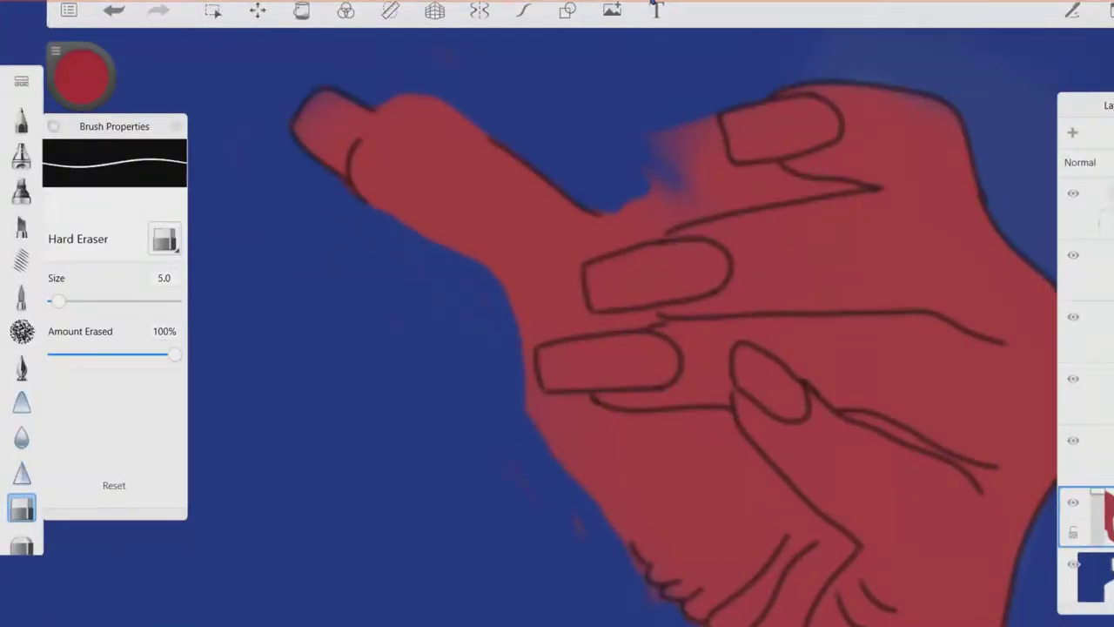
Erase the red smudge between the extended finger and the uppermost fingernail, shaping the nail's edge.
{"action": "scroll", "coordinate": [609, 348], "scroll_direction": "down", "scroll_amount": 3}
{"action": "scroll", "coordinate": [557, 366], "scroll_direction": "up", "scroll_amount": 2}
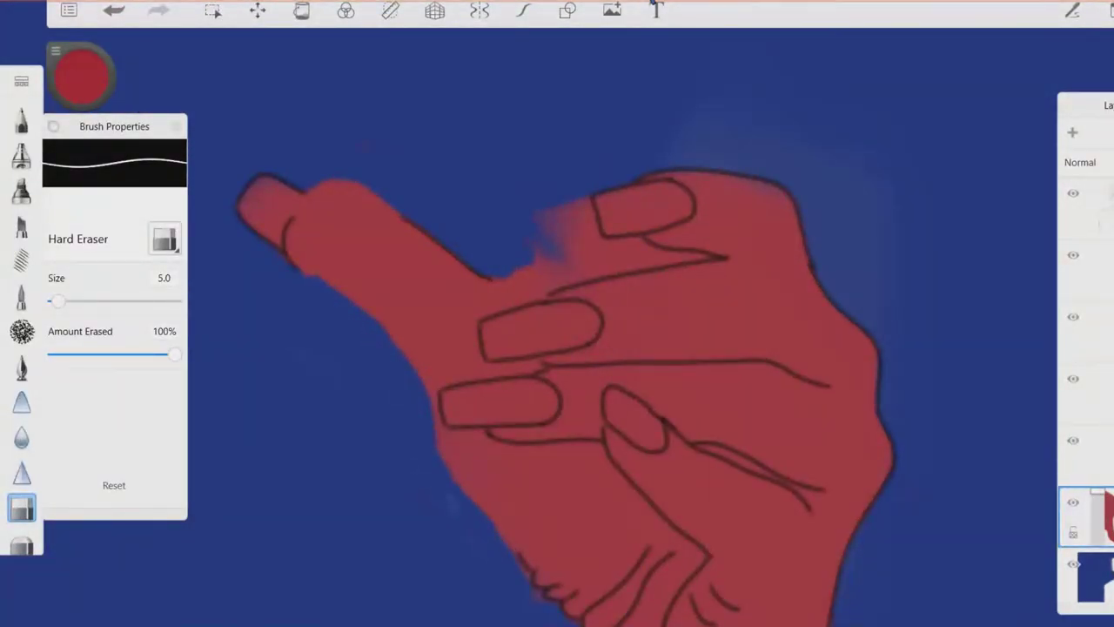
{"action": "left_click_drag", "start_coordinate": [609, 418], "coordinate": [627, 157]}
{"action": "scroll", "coordinate": [557, 349], "scroll_direction": "down", "scroll_amount": 3}
{"action": "scroll", "coordinate": [488, 366], "scroll_direction": "up", "scroll_amount": 3}
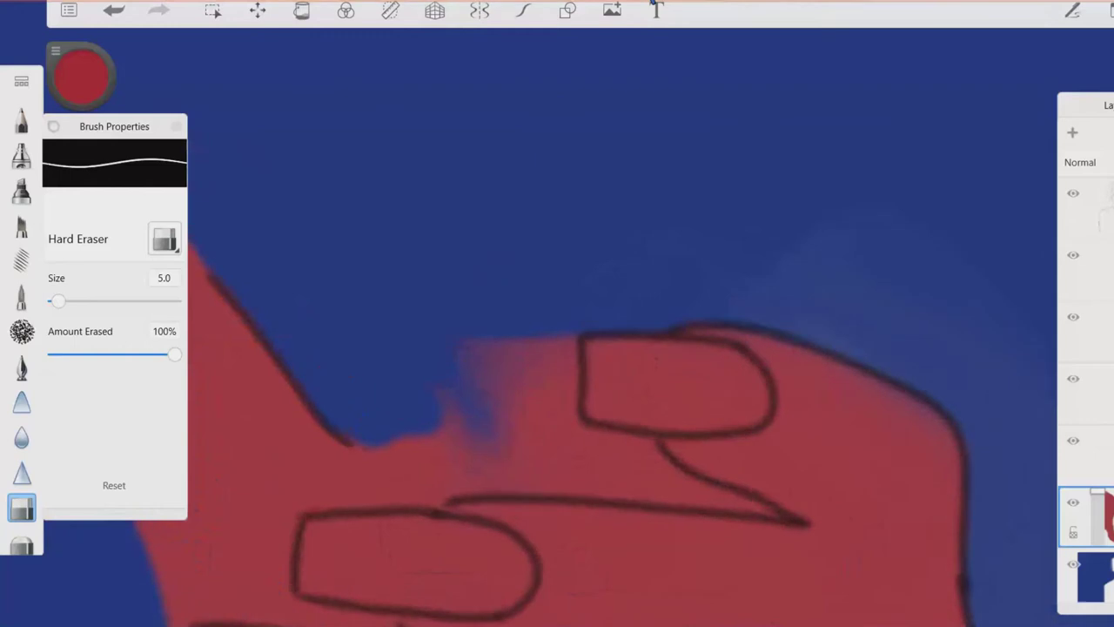
{"action": "left_click_drag", "start_coordinate": [487, 348], "coordinate": [531, 470]}
{"action": "mouse_move", "coordinate": [566, 374]}
{"action": "left_mouse_down"}
{"action": "mouse_move", "coordinate": [504, 487]}
{"action": "mouse_move", "coordinate": [623, 461]}
{"action": "left_mouse_up"}
Erase the red below the uppermost fingernail and in the gap between the two fingers with a size 2 hard eraser.
{"action": "left_click_drag", "start_coordinate": [58, 301], "coordinate": [54, 301]}
{"action": "scroll", "coordinate": [557, 348], "scroll_direction": "up", "scroll_amount": 2}
{"action": "mouse_move", "coordinate": [522, 501]}
{"action": "left_mouse_down"}
{"action": "mouse_move", "coordinate": [766, 465]}
{"action": "mouse_move", "coordinate": [627, 448]}
{"action": "left_mouse_up"}
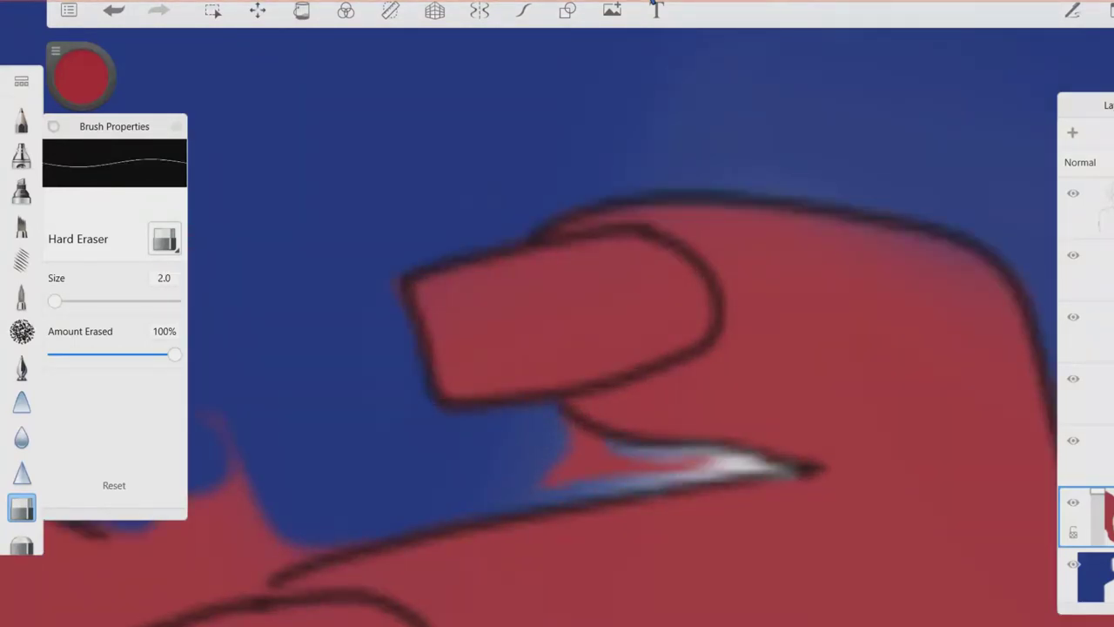
{"action": "scroll", "coordinate": [557, 348], "scroll_direction": "down", "scroll_amount": 5}
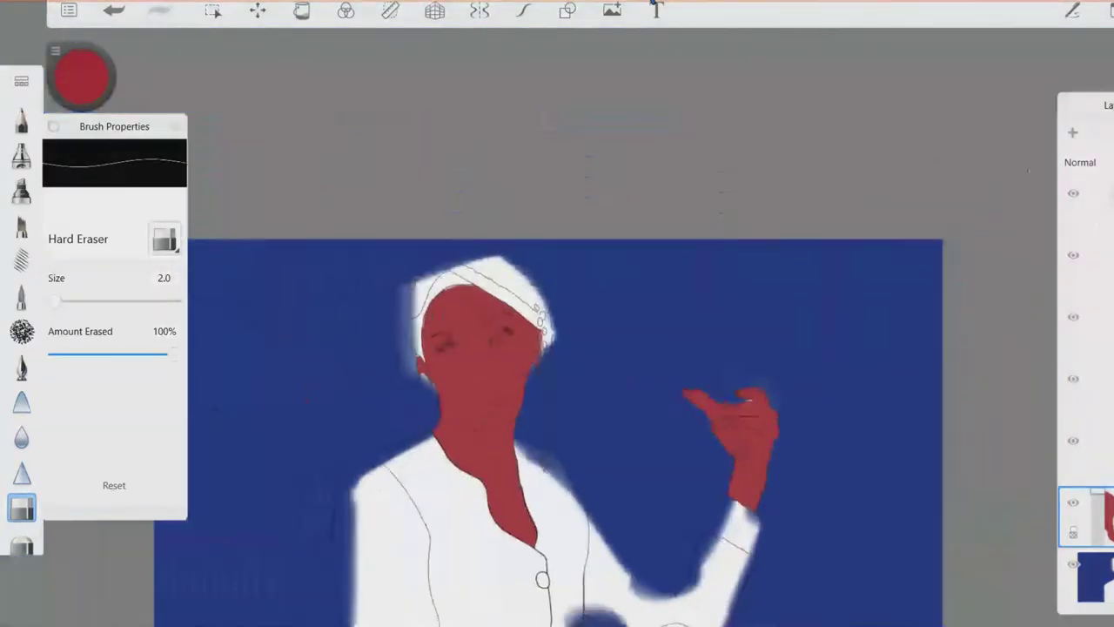
{"action": "left_click", "coordinate": [68, 10]}
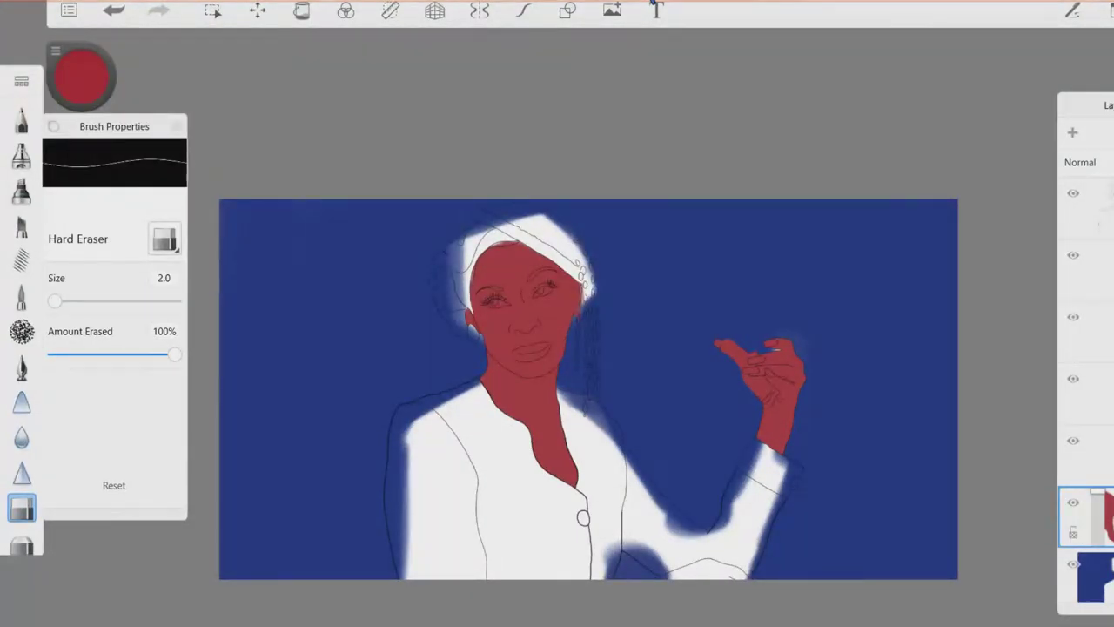
Paint the white jacket and sleeve area blue on the background layer with a size 53.8 marker.
{"action": "left_click", "coordinate": [1086, 570]}
{"action": "left_click", "coordinate": [22, 190]}
{"action": "mouse_move", "coordinate": [400, 522]}
{"action": "left_mouse_down"}
{"action": "mouse_move", "coordinate": [686, 549]}
{"action": "mouse_move", "coordinate": [750, 570]}
{"action": "left_mouse_up"}
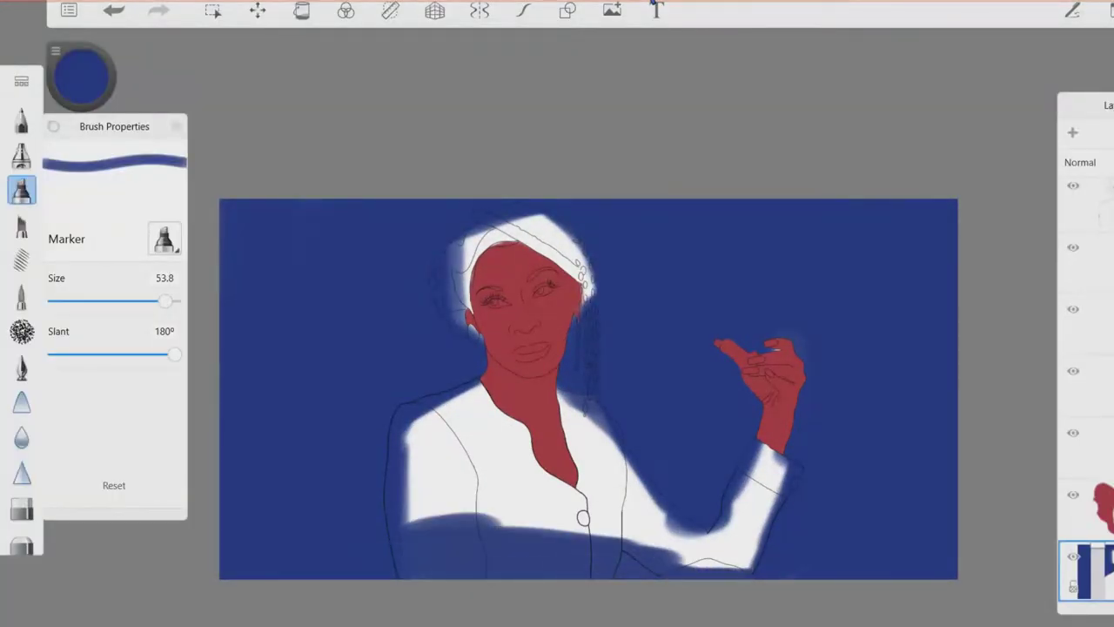
{"action": "mouse_move", "coordinate": [475, 333]}
{"action": "left_mouse_down"}
{"action": "mouse_move", "coordinate": [452, 418]}
{"action": "mouse_move", "coordinate": [601, 435]}
{"action": "mouse_move", "coordinate": [644, 522]}
{"action": "mouse_move", "coordinate": [766, 513]}
{"action": "left_mouse_up"}
{"action": "left_click_drag", "start_coordinate": [696, 558], "coordinate": [766, 461]}
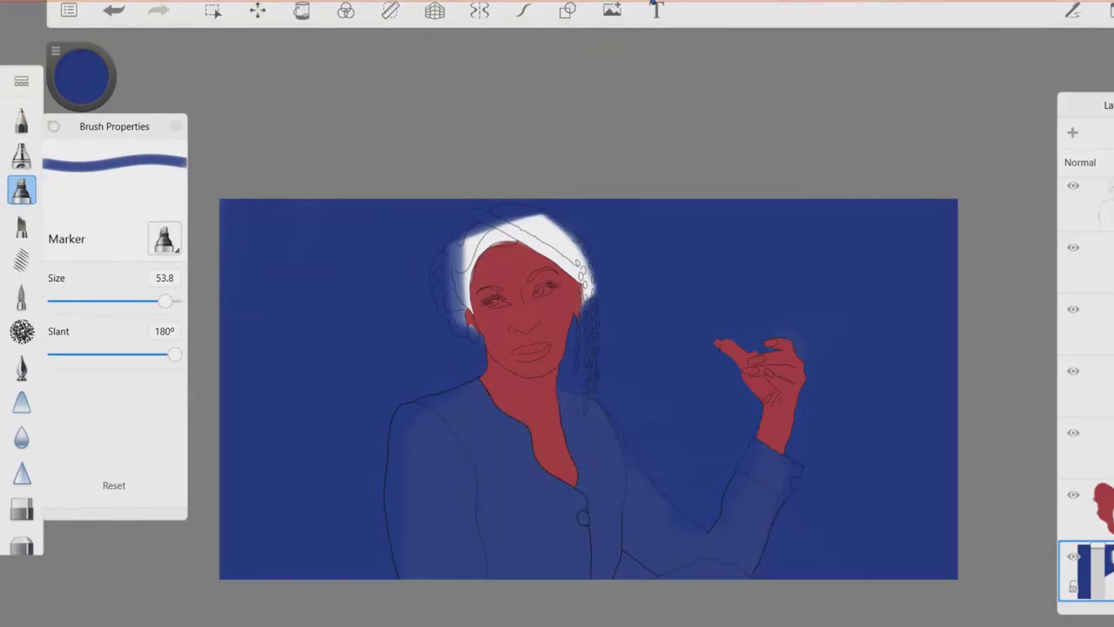
Add a layer between the background and the red skin layer and paint the jacket magenta-purple with the marker.
{"action": "left_click", "coordinate": [1073, 132]}
{"action": "left_click", "coordinate": [81, 77]}
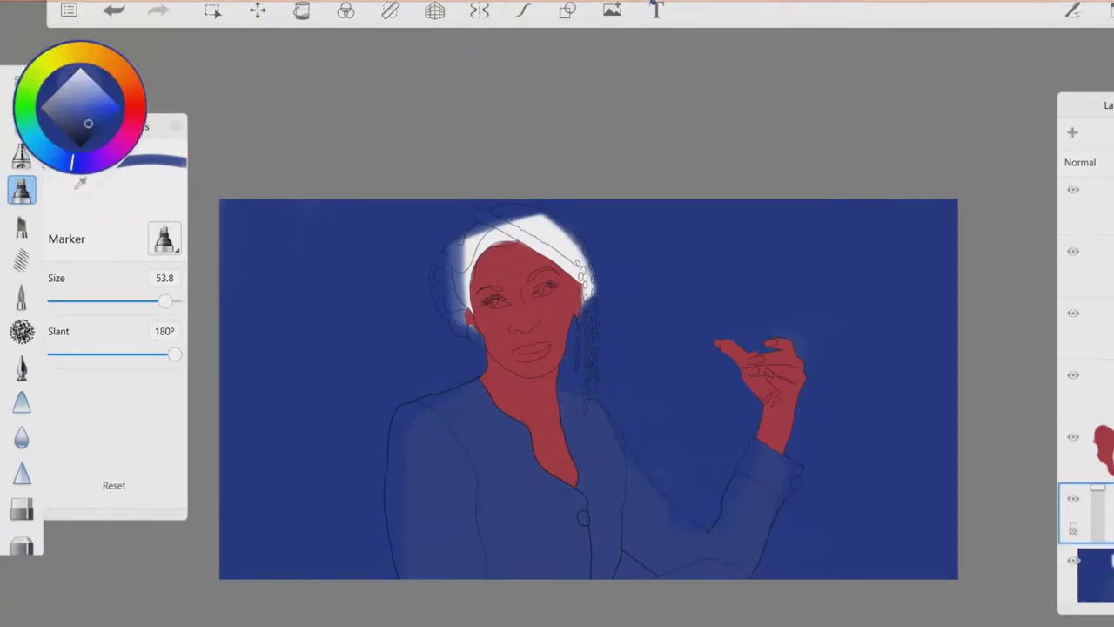
{"action": "left_click_drag", "start_coordinate": [88, 124], "coordinate": [108, 132]}
{"action": "mouse_move", "coordinate": [487, 484]}
{"action": "left_mouse_down"}
{"action": "mouse_move", "coordinate": [540, 557]}
{"action": "mouse_move", "coordinate": [500, 431]}
{"action": "mouse_move", "coordinate": [605, 487]}
{"action": "left_mouse_up"}
{"action": "left_click_drag", "start_coordinate": [457, 418], "coordinate": [418, 566]}
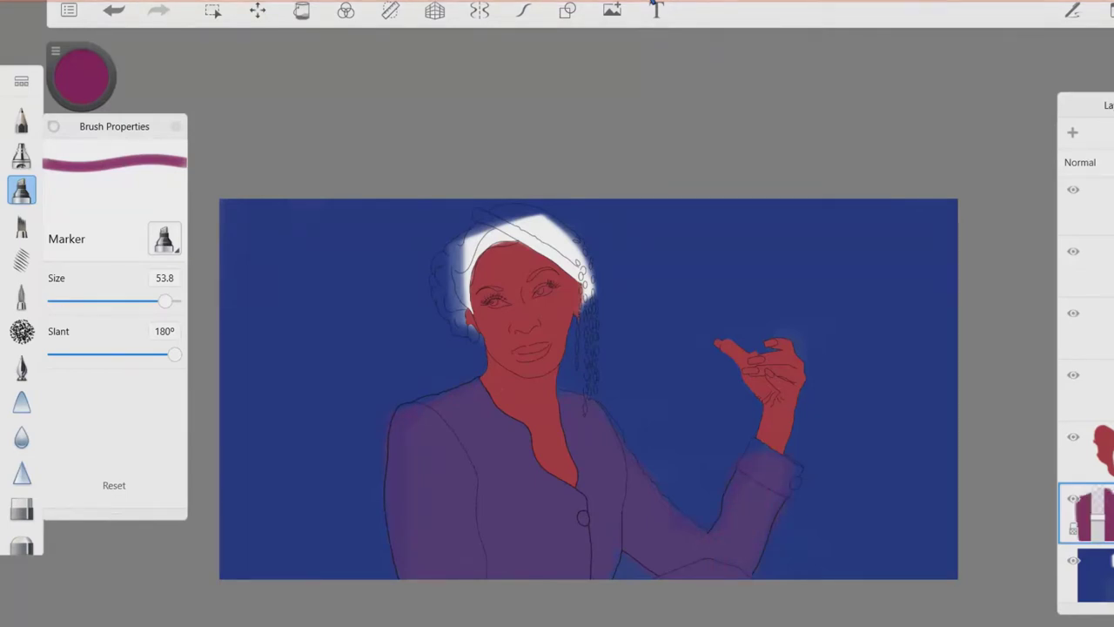
Airbrush a soft, faint black shadow around the figure on a new layer above the background, at size 255 and 20% flow.
{"action": "left_click", "coordinate": [1086, 570]}
{"action": "left_click", "coordinate": [80, 76]}
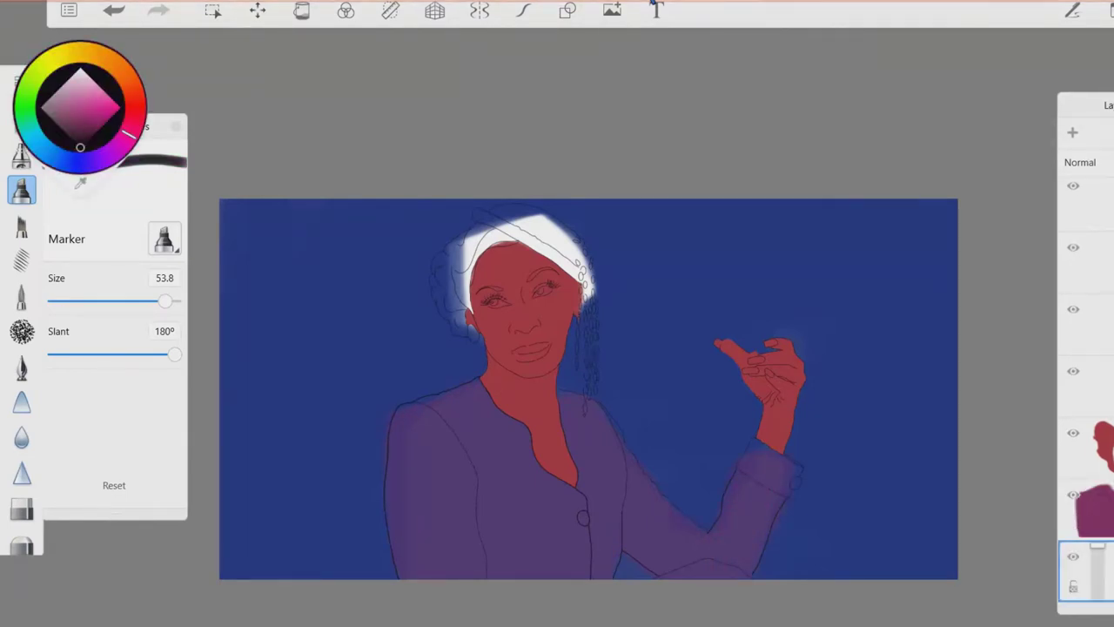
{"action": "left_click", "coordinate": [22, 154]}
{"action": "left_click_drag", "start_coordinate": [388, 457], "coordinate": [366, 574]}
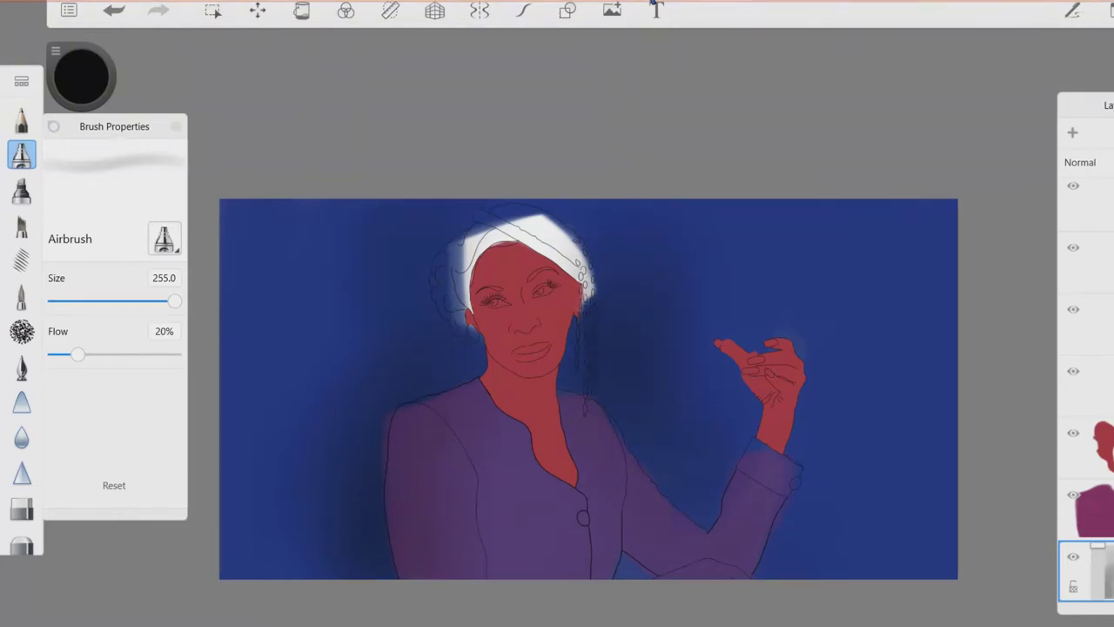
{"action": "key", "text": "ctrl+z"}
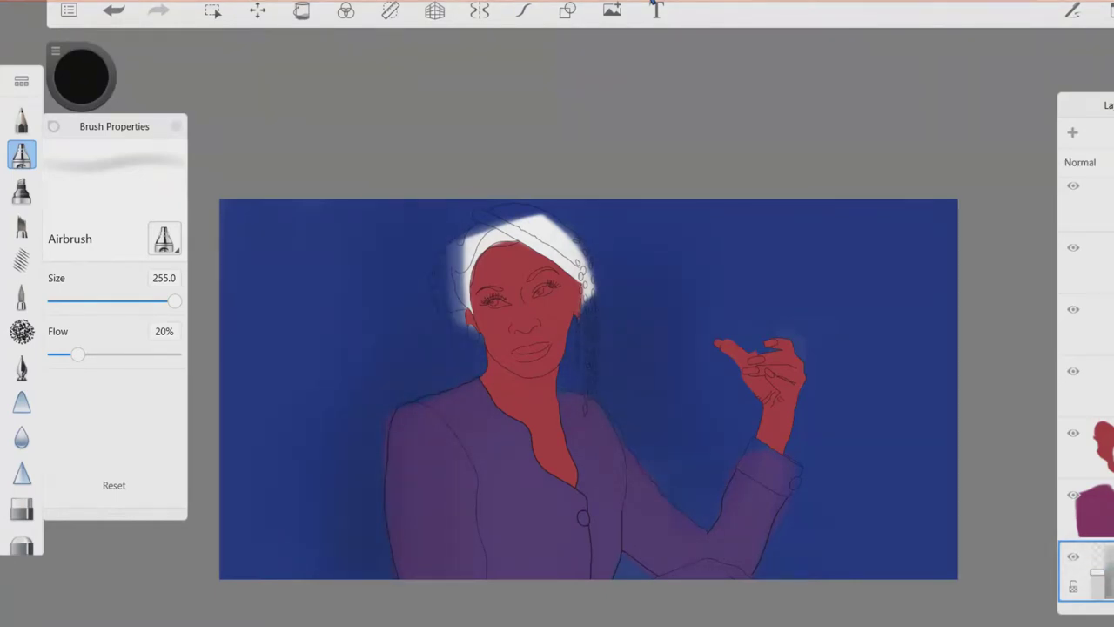
Add a layer above the red skin and paint the curly hair orange with a size 53.8 marker.
{"action": "key", "text": "ctrl+z"}
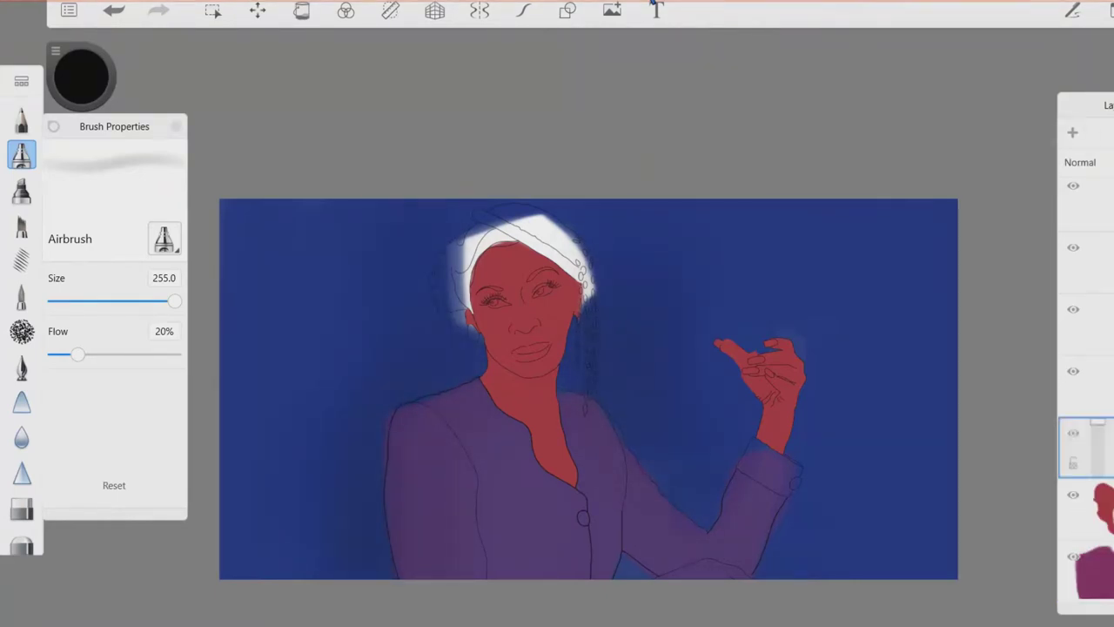
{"action": "key", "text": "ctrl+z"}
{"action": "key", "text": "ctrl+z"}
{"action": "key", "text": "ctrl+z"}
{"action": "key", "text": "ctrl+z"}
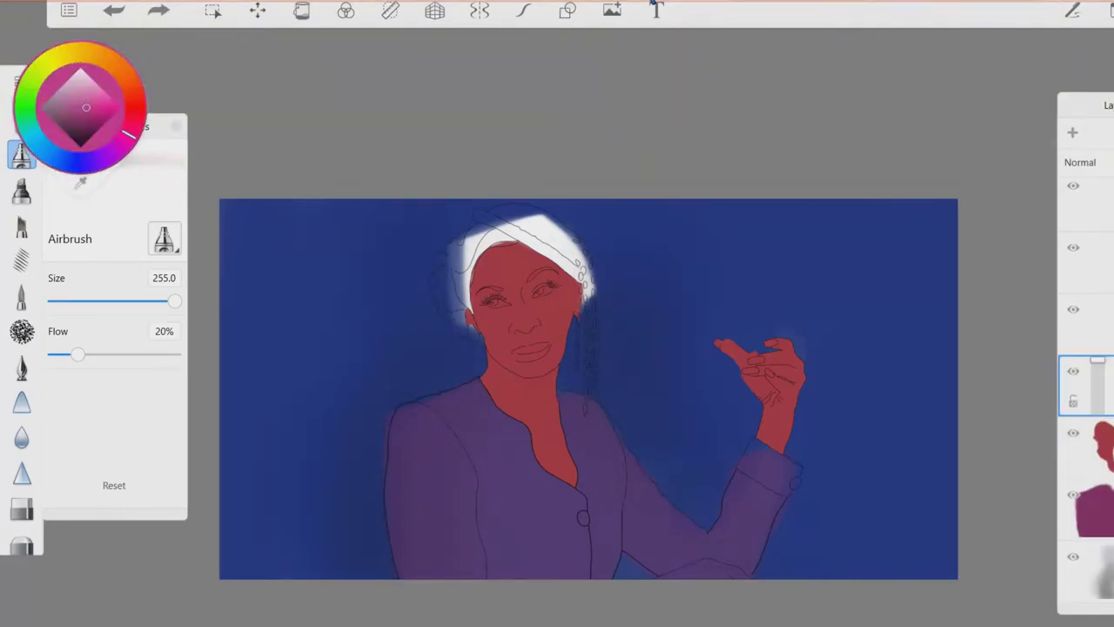
{"action": "mouse_move", "coordinate": [487, 217]}
{"action": "left_mouse_down"}
{"action": "mouse_move", "coordinate": [435, 287]}
{"action": "mouse_move", "coordinate": [470, 366]}
{"action": "left_mouse_up"}
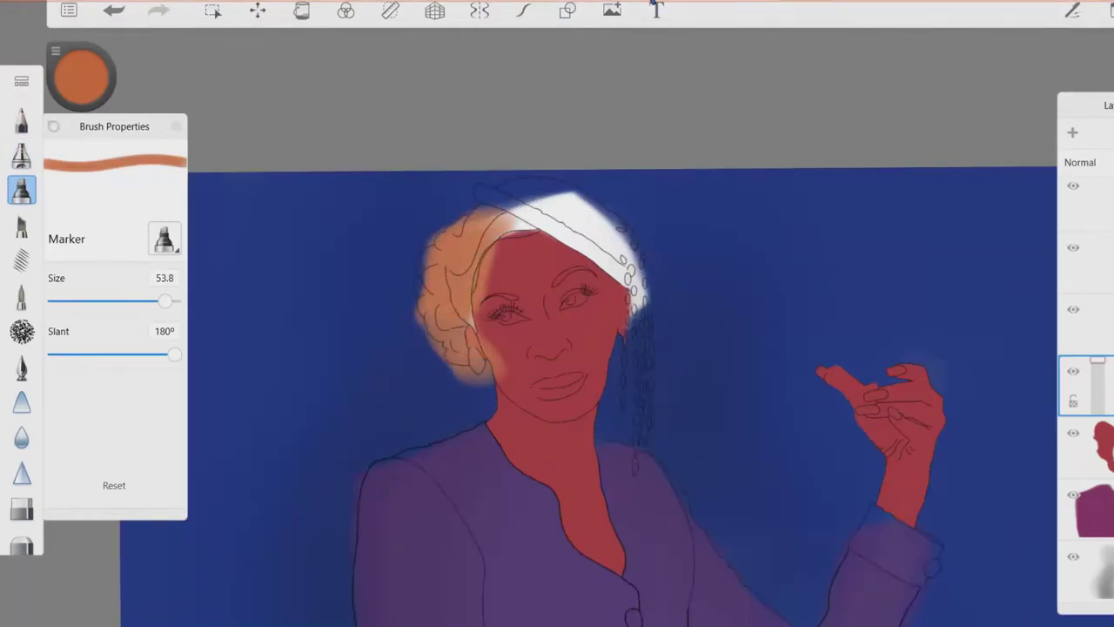
{"action": "left_click_drag", "start_coordinate": [409, 296], "coordinate": [457, 222]}
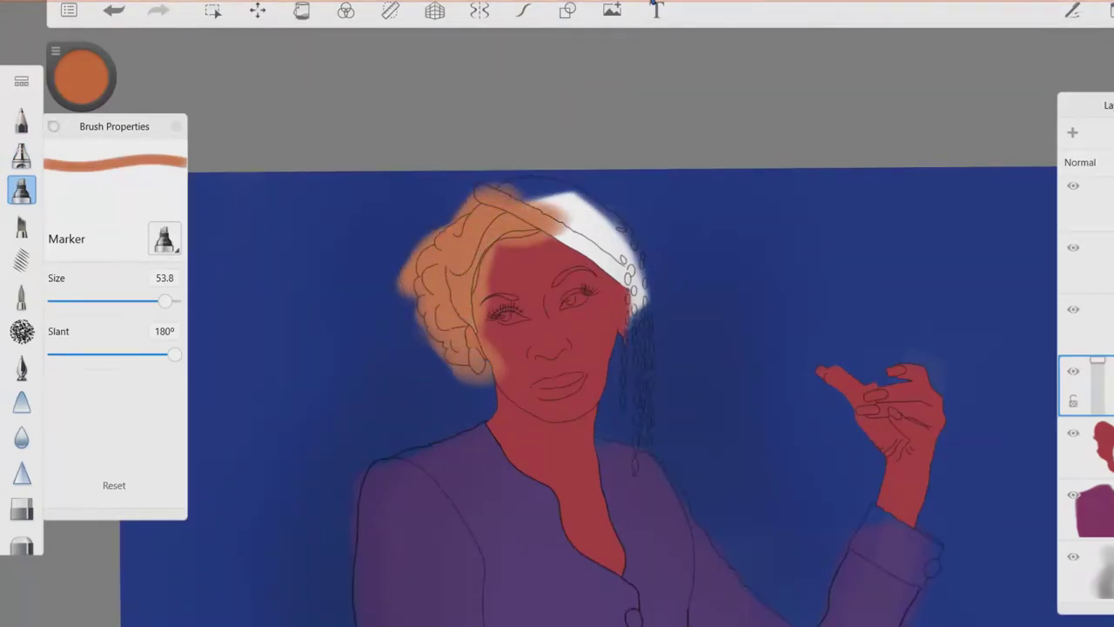
Erase the orange overflow around the hair's outline and across the headband with a size 18 hard eraser.
{"action": "scroll", "coordinate": [540, 288], "scroll_direction": "up", "scroll_amount": 3}
{"action": "key", "text": "e"}
{"action": "mouse_move", "coordinate": [453, 522]}
{"action": "left_mouse_down"}
{"action": "mouse_move", "coordinate": [530, 505]}
{"action": "mouse_move", "coordinate": [436, 514]}
{"action": "left_mouse_up"}
{"action": "left_click_drag", "start_coordinate": [505, 418], "coordinate": [609, 139]}
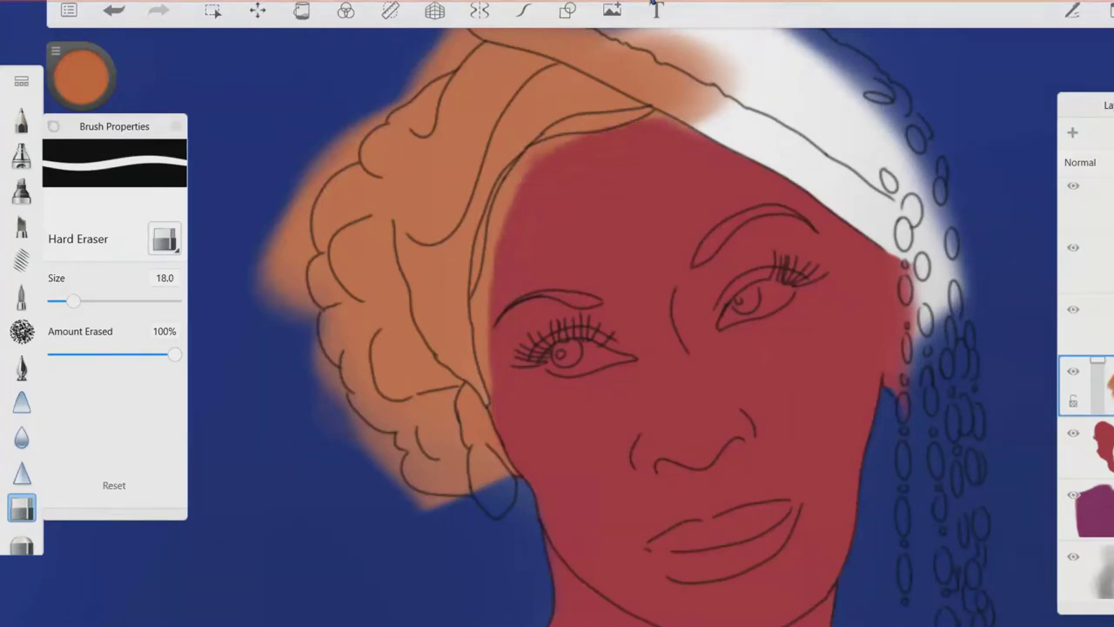
{"action": "scroll", "coordinate": [557, 313], "scroll_direction": "down", "scroll_amount": 2}
{"action": "mouse_move", "coordinate": [523, 174]}
{"action": "left_mouse_down"}
{"action": "mouse_move", "coordinate": [626, 209]}
{"action": "mouse_move", "coordinate": [696, 279]}
{"action": "left_mouse_up"}
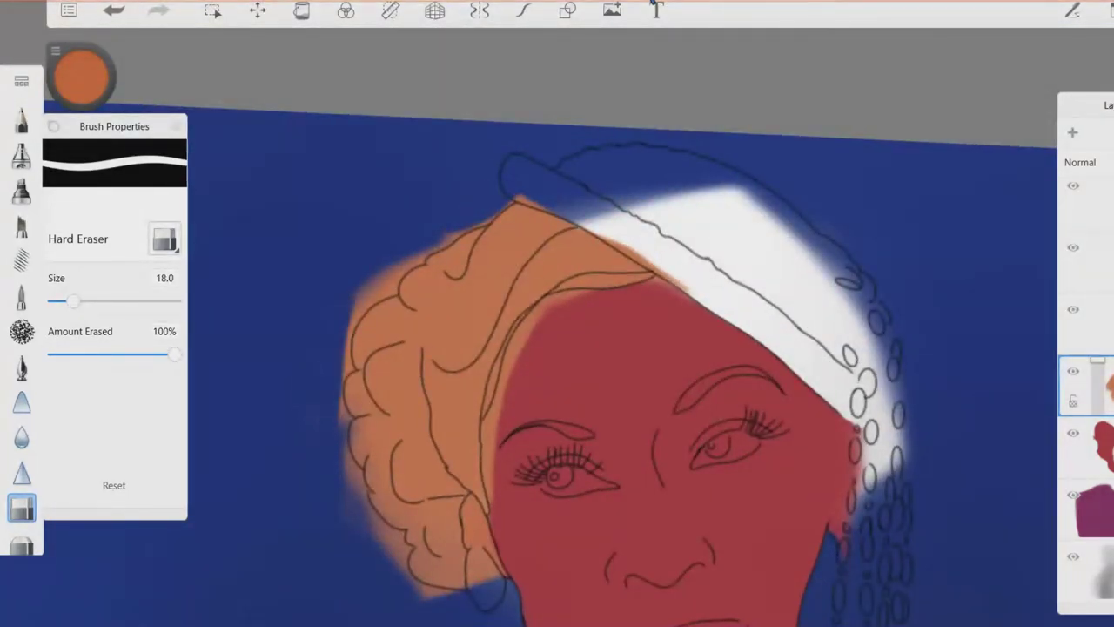
Clear the orange from the earring and the ear with the hard eraser at size 5.
{"action": "scroll", "coordinate": [557, 314], "scroll_direction": "up", "scroll_amount": 3}
{"action": "left_click", "coordinate": [164, 278]}
{"action": "left_click", "coordinate": [304, 336]}
{"action": "left_click", "coordinate": [323, 423]}
{"action": "scroll", "coordinate": [557, 313], "scroll_direction": "up", "scroll_amount": 3}
{"action": "left_click_drag", "start_coordinate": [487, 496], "coordinate": [466, 431]}
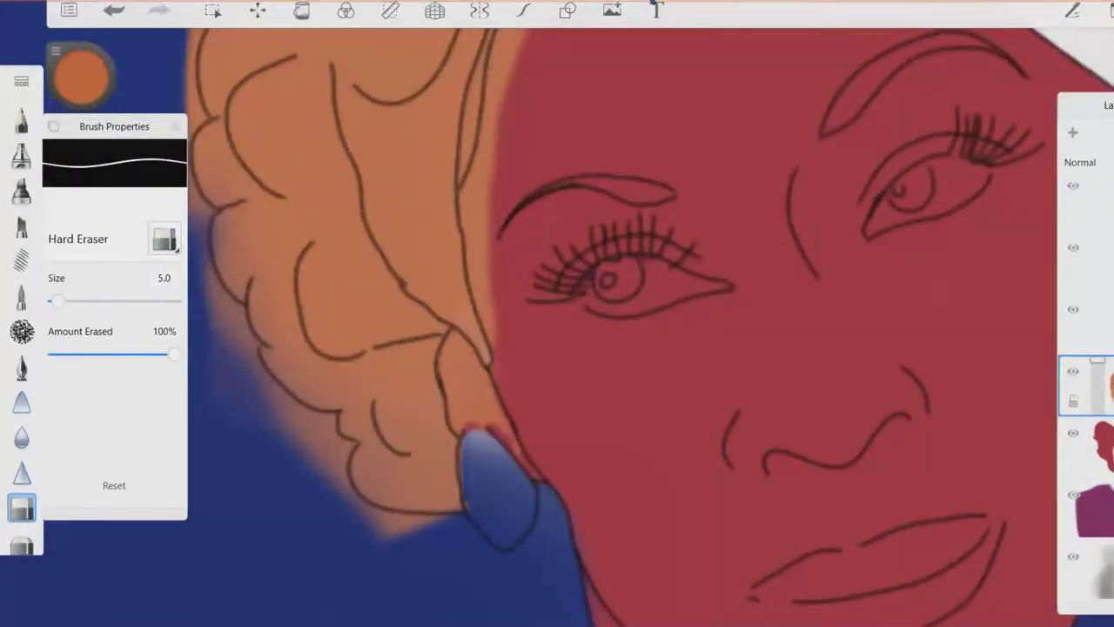
{"action": "scroll", "coordinate": [557, 313], "scroll_direction": "up", "scroll_amount": 2}
{"action": "mouse_move", "coordinate": [409, 364]}
{"action": "left_mouse_down"}
{"action": "mouse_move", "coordinate": [410, 314]}
{"action": "mouse_move", "coordinate": [452, 478]}
{"action": "left_mouse_up"}
{"action": "left_click_drag", "start_coordinate": [440, 383], "coordinate": [440, 430]}
Erase the orange spill on the face along the hairline, from the ear up beside the eye.
{"action": "scroll", "coordinate": [557, 313], "scroll_direction": "up", "scroll_amount": 2}
{"action": "left_click_drag", "start_coordinate": [383, 514], "coordinate": [392, 331]}
{"action": "key", "text": "ctrl+z"}
{"action": "mouse_move", "coordinate": [370, 505]}
{"action": "left_mouse_down"}
{"action": "mouse_move", "coordinate": [383, 322]}
{"action": "mouse_move", "coordinate": [488, 130]}
{"action": "left_mouse_up"}
{"action": "scroll", "coordinate": [557, 313], "scroll_direction": "down", "scroll_amount": 1}
Erase the orange along the temple and across the top of the forehead, following the hairline.
{"action": "scroll", "coordinate": [557, 313], "scroll_direction": "up", "scroll_amount": 5}
{"action": "left_click_drag", "start_coordinate": [348, 409], "coordinate": [400, 322]}
{"action": "left_click_drag", "start_coordinate": [331, 426], "coordinate": [478, 243]}
{"action": "left_click_drag", "start_coordinate": [426, 266], "coordinate": [535, 196]}
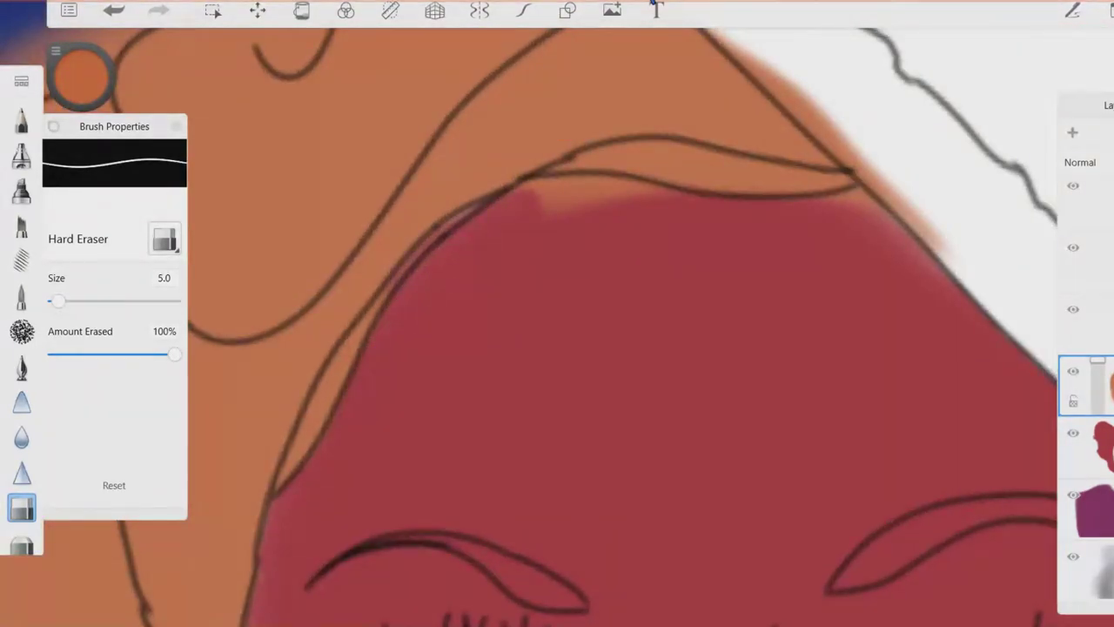
{"action": "left_click_drag", "start_coordinate": [383, 291], "coordinate": [287, 479]}
{"action": "mouse_move", "coordinate": [522, 209]}
{"action": "left_mouse_down"}
{"action": "mouse_move", "coordinate": [661, 165]}
{"action": "mouse_move", "coordinate": [857, 174]}
{"action": "mouse_move", "coordinate": [914, 217]}
{"action": "left_mouse_up"}
Erase the orange smudges from the white headband along its edge with the hair and forehead.
{"action": "scroll", "coordinate": [557, 313], "scroll_direction": "up", "scroll_amount": 5}
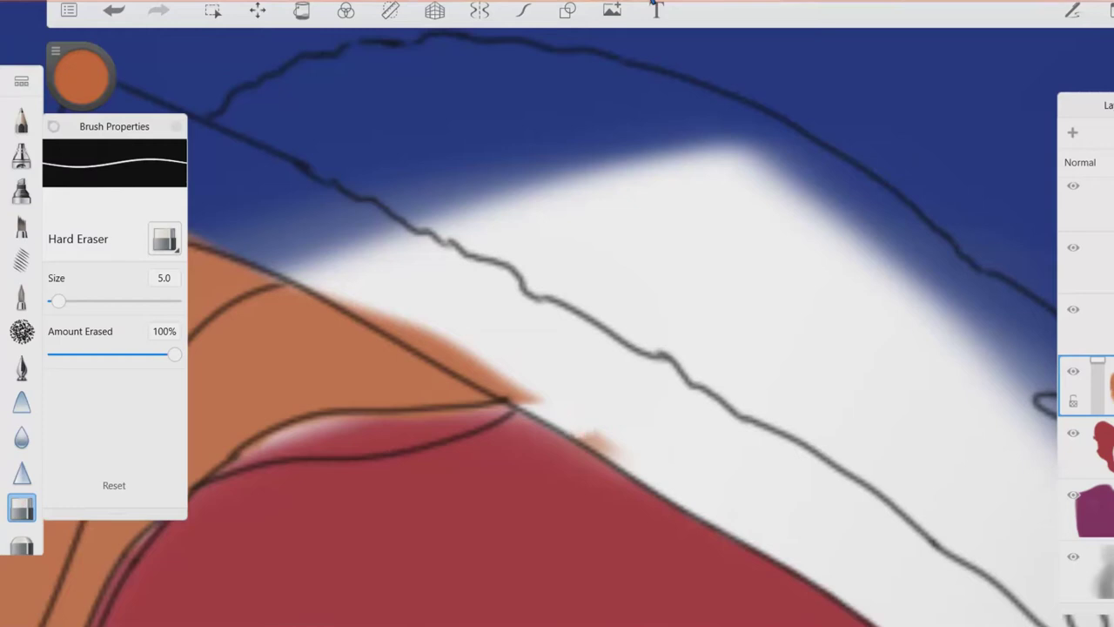
{"action": "left_click_drag", "start_coordinate": [566, 422], "coordinate": [618, 454]}
{"action": "scroll", "coordinate": [557, 313], "scroll_direction": "up", "scroll_amount": 3}
{"action": "left_click_drag", "start_coordinate": [623, 401], "coordinate": [709, 487]}
{"action": "left_click_drag", "start_coordinate": [531, 344], "coordinate": [665, 475]}
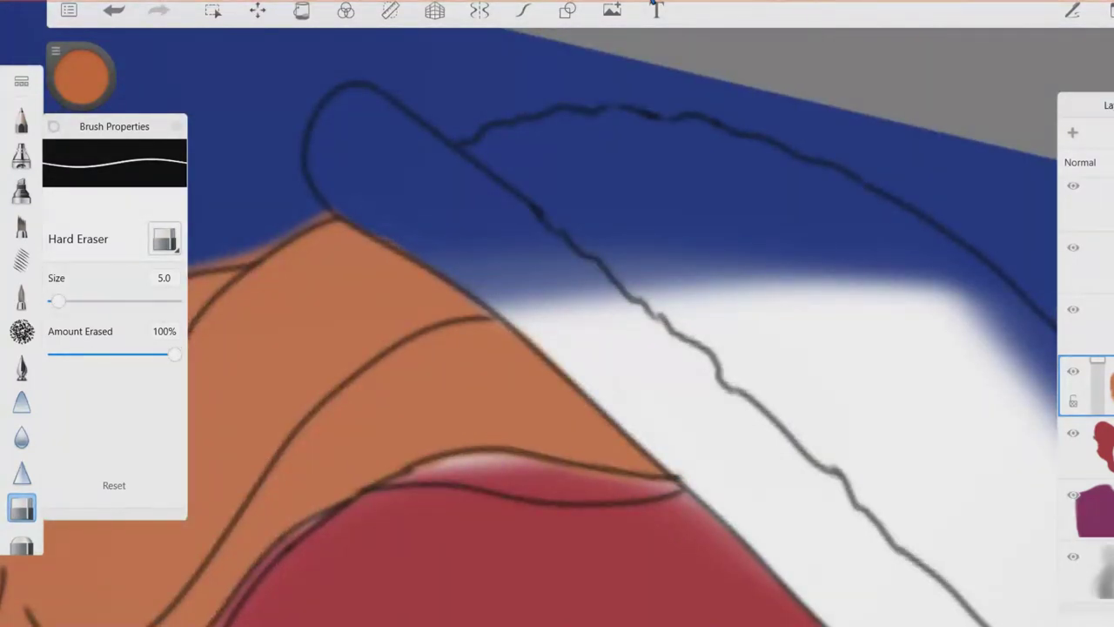
Erase the orange spill outside the top of the hair, from the headband down to the first curls.
{"action": "scroll", "coordinate": [557, 313], "scroll_direction": "up", "scroll_amount": 3}
{"action": "left_click_drag", "start_coordinate": [631, 278], "coordinate": [330, 387]}
{"action": "left_click_drag", "start_coordinate": [592, 343], "coordinate": [366, 457]}
{"action": "left_click_drag", "start_coordinate": [461, 370], "coordinate": [248, 491]}
{"action": "scroll", "coordinate": [557, 313], "scroll_direction": "up", "scroll_amount": 2}
{"action": "left_click_drag", "start_coordinate": [505, 327], "coordinate": [353, 440]}
Clear the orange overflow around the large upper curl's outer outline.
{"action": "scroll", "coordinate": [557, 314], "scroll_direction": "up", "scroll_amount": 2}
{"action": "left_click_drag", "start_coordinate": [549, 322], "coordinate": [483, 392]}
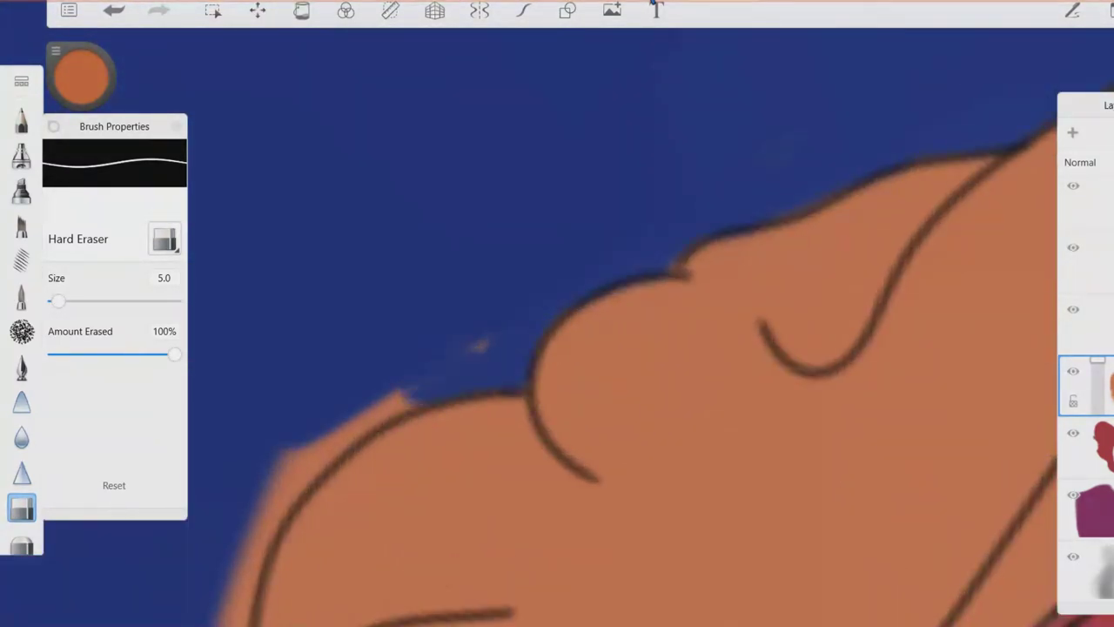
{"action": "left_click_drag", "start_coordinate": [488, 344], "coordinate": [279, 457]}
{"action": "scroll", "coordinate": [557, 313], "scroll_direction": "up", "scroll_amount": 2}
{"action": "left_click_drag", "start_coordinate": [475, 304], "coordinate": [361, 474]}
{"action": "left_click_drag", "start_coordinate": [413, 405], "coordinate": [353, 526]}
{"action": "scroll", "coordinate": [557, 314], "scroll_direction": "up", "scroll_amount": 2}
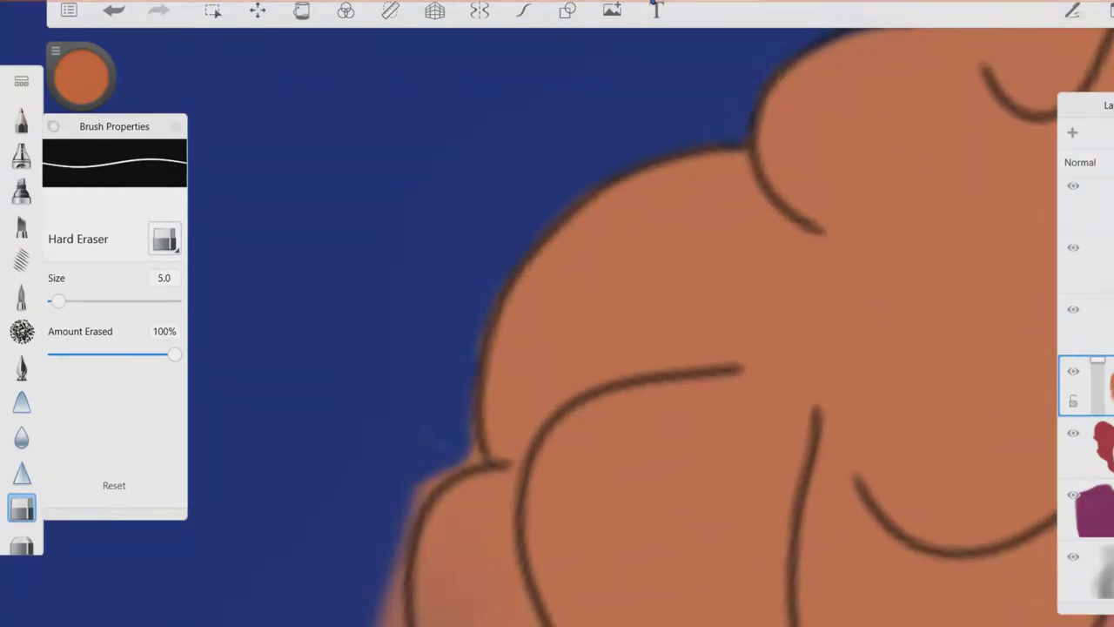
Erase the orange spill outside the lowest curls near the earring.
{"action": "scroll", "coordinate": [557, 313], "scroll_direction": "down", "scroll_amount": 3}
{"action": "scroll", "coordinate": [557, 314], "scroll_direction": "up", "scroll_amount": 3}
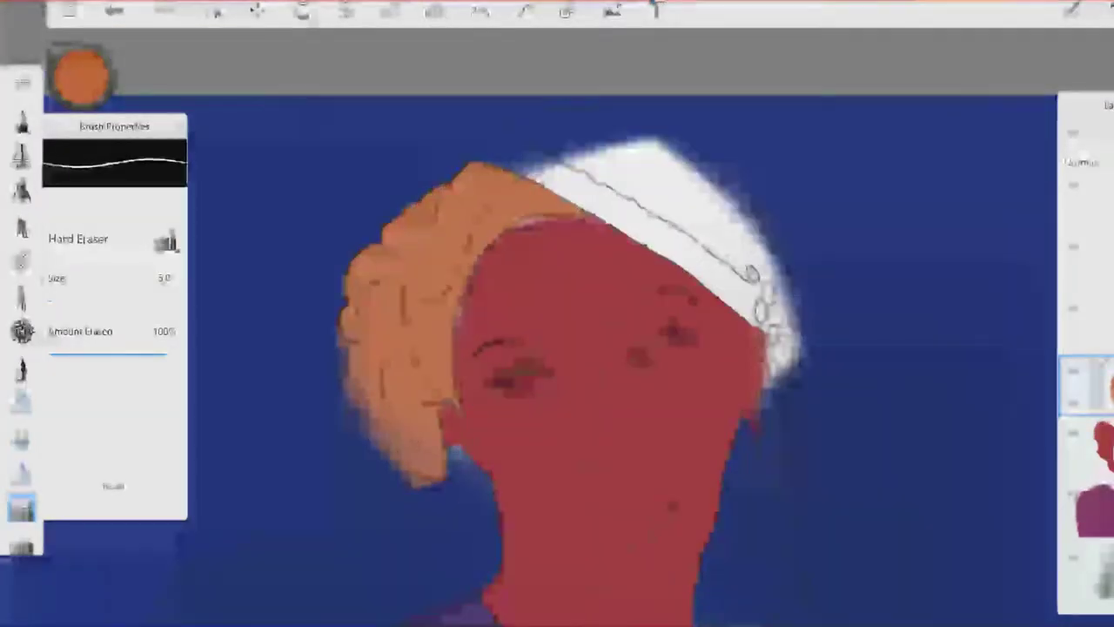
{"action": "scroll", "coordinate": [557, 313], "scroll_direction": "up", "scroll_amount": 2}
{"action": "scroll", "coordinate": [557, 313], "scroll_direction": "up", "scroll_amount": 2}
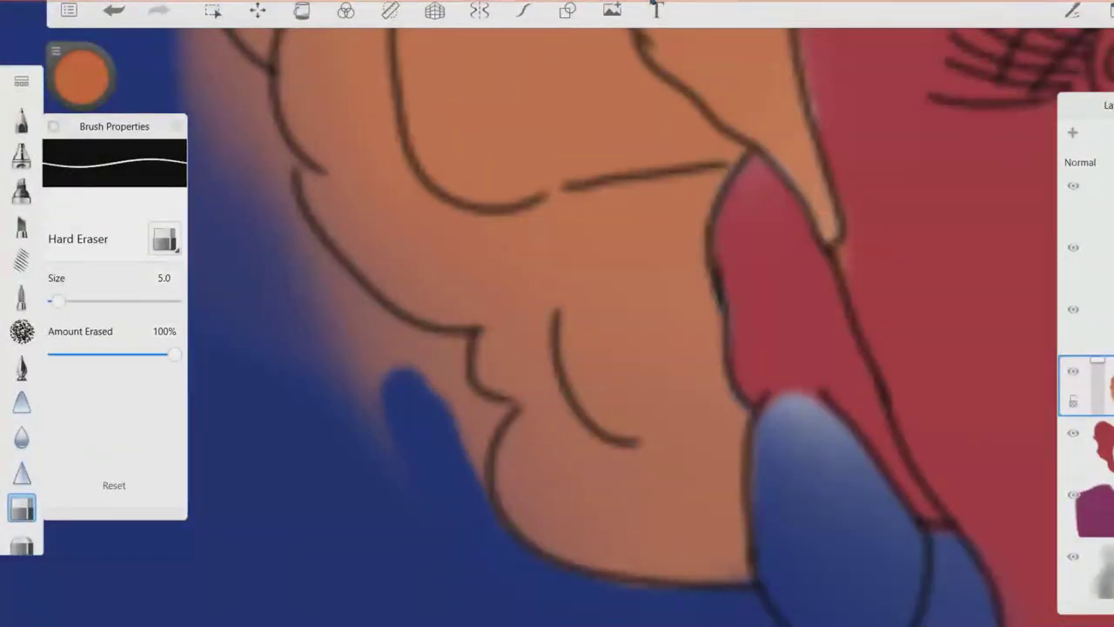
{"action": "left_click_drag", "start_coordinate": [487, 479], "coordinate": [409, 374]}
{"action": "mouse_move", "coordinate": [474, 383]}
{"action": "left_mouse_down"}
{"action": "mouse_move", "coordinate": [322, 274]}
{"action": "mouse_move", "coordinate": [388, 453]}
{"action": "left_mouse_up"}
{"action": "scroll", "coordinate": [557, 313], "scroll_direction": "up", "scroll_amount": 2}
{"action": "left_click_drag", "start_coordinate": [410, 400], "coordinate": [331, 228]}
{"action": "scroll", "coordinate": [557, 313], "scroll_direction": "up", "scroll_amount": 2}
Reduce the hard eraser to size 2 and trim the orange along the outer edge of the lower side curls.
{"action": "key", "text": "bracketleft"}
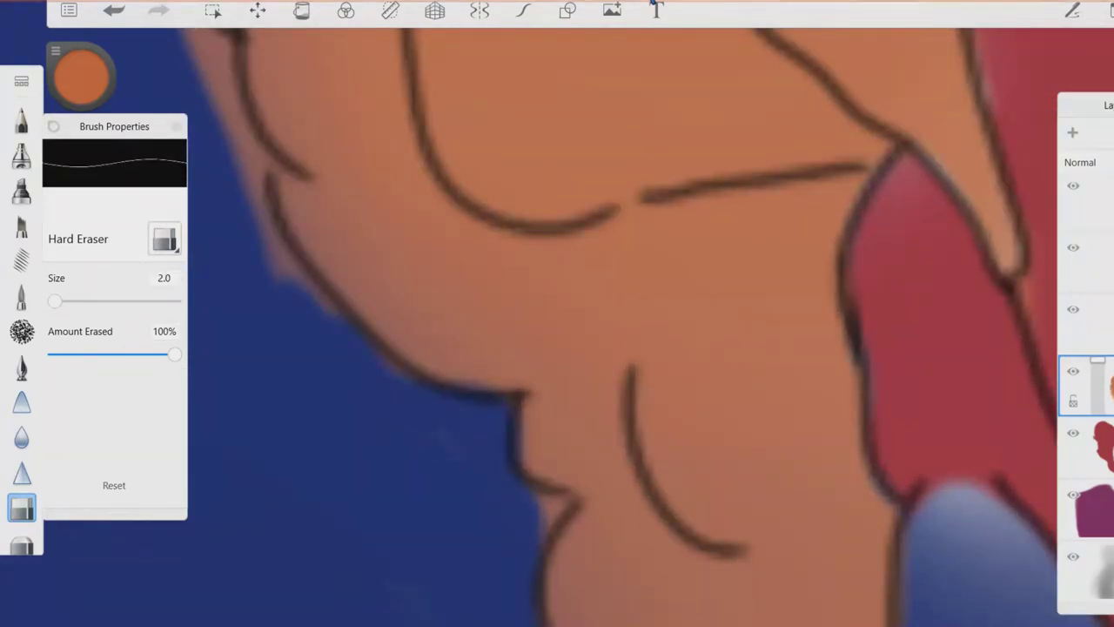
{"action": "scroll", "coordinate": [557, 313], "scroll_direction": "down", "scroll_amount": 2}
{"action": "mouse_move", "coordinate": [461, 436]}
{"action": "left_mouse_down"}
{"action": "mouse_move", "coordinate": [366, 305]}
{"action": "mouse_move", "coordinate": [348, 252]}
{"action": "left_mouse_up"}
{"action": "scroll", "coordinate": [558, 313], "scroll_direction": "up", "scroll_amount": 2}
{"action": "left_click_drag", "start_coordinate": [518, 444], "coordinate": [427, 174]}
{"action": "scroll", "coordinate": [557, 313], "scroll_direction": "up", "scroll_amount": 2}
{"action": "left_click_drag", "start_coordinate": [523, 430], "coordinate": [465, 261]}
{"action": "left_click_drag", "start_coordinate": [492, 361], "coordinate": [453, 200]}
Erase the remaining orange patches outside the middle side curls and in the notches between them.
{"action": "scroll", "coordinate": [557, 314], "scroll_direction": "up", "scroll_amount": 2}
{"action": "mouse_move", "coordinate": [475, 461]}
{"action": "left_mouse_down"}
{"action": "mouse_move", "coordinate": [518, 370]}
{"action": "mouse_move", "coordinate": [488, 191]}
{"action": "left_mouse_up"}
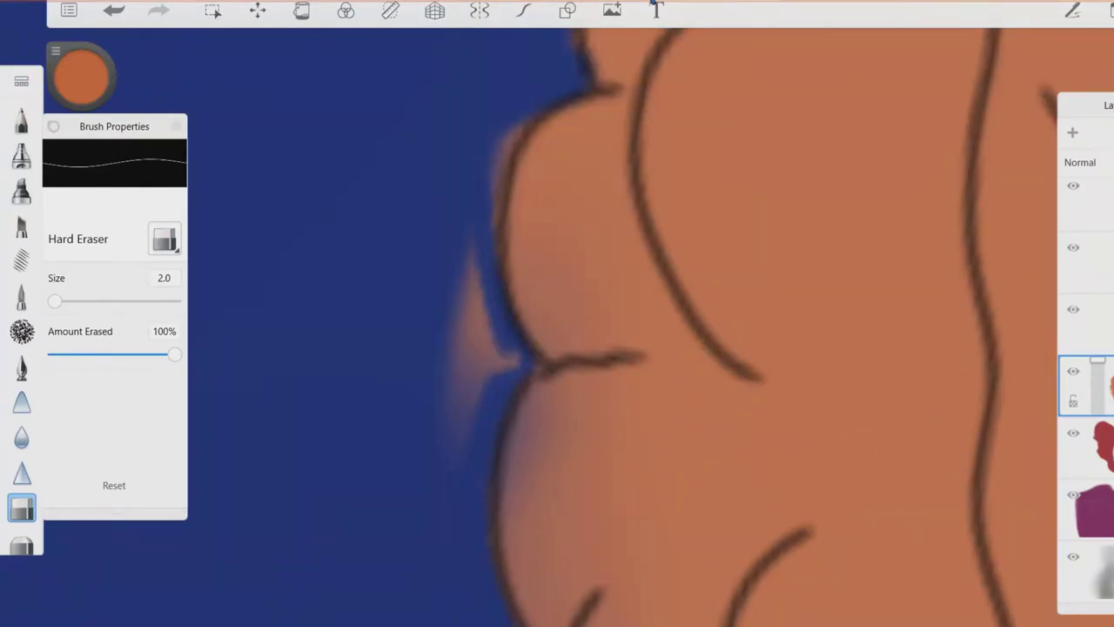
{"action": "left_click_drag", "start_coordinate": [459, 427], "coordinate": [470, 257]}
{"action": "left_click_drag", "start_coordinate": [484, 400], "coordinate": [487, 252]}
{"action": "scroll", "coordinate": [557, 313], "scroll_direction": "up", "scroll_amount": 2}
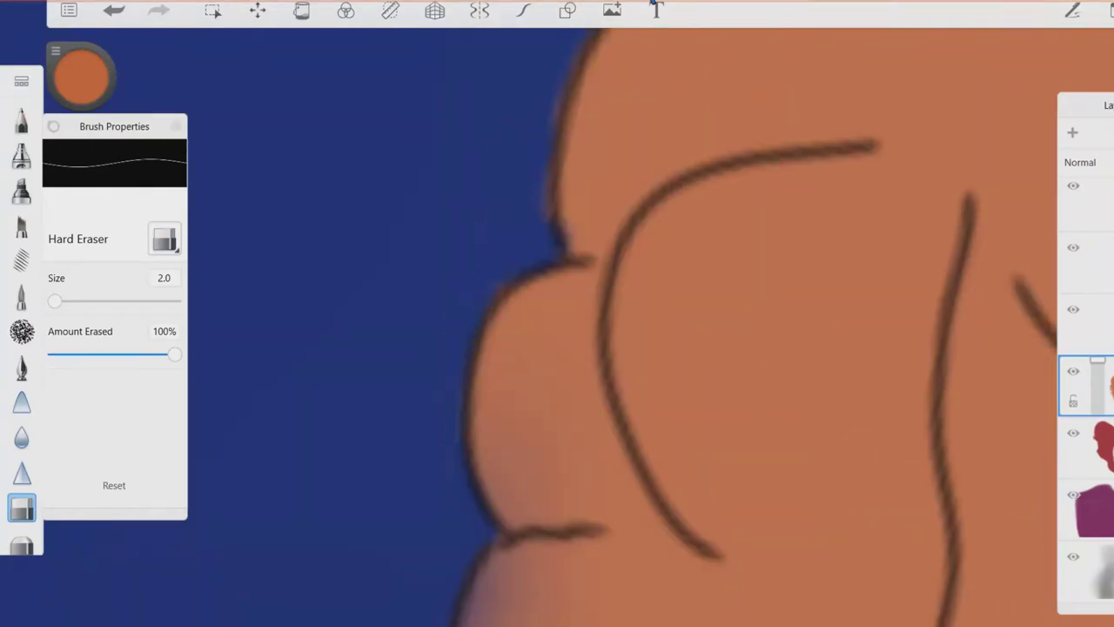
{"action": "left_click_drag", "start_coordinate": [466, 422], "coordinate": [474, 335]}
{"action": "scroll", "coordinate": [557, 314], "scroll_direction": "up", "scroll_amount": 2}
On a new layer above the hair, paint the narrow hairline strip orange with a size 3 marker and touch up the forehead's edge along the headband.
{"action": "scroll", "coordinate": [557, 313], "scroll_direction": "down", "scroll_amount": 3}
{"action": "scroll", "coordinate": [557, 313], "scroll_direction": "up", "scroll_amount": 2}
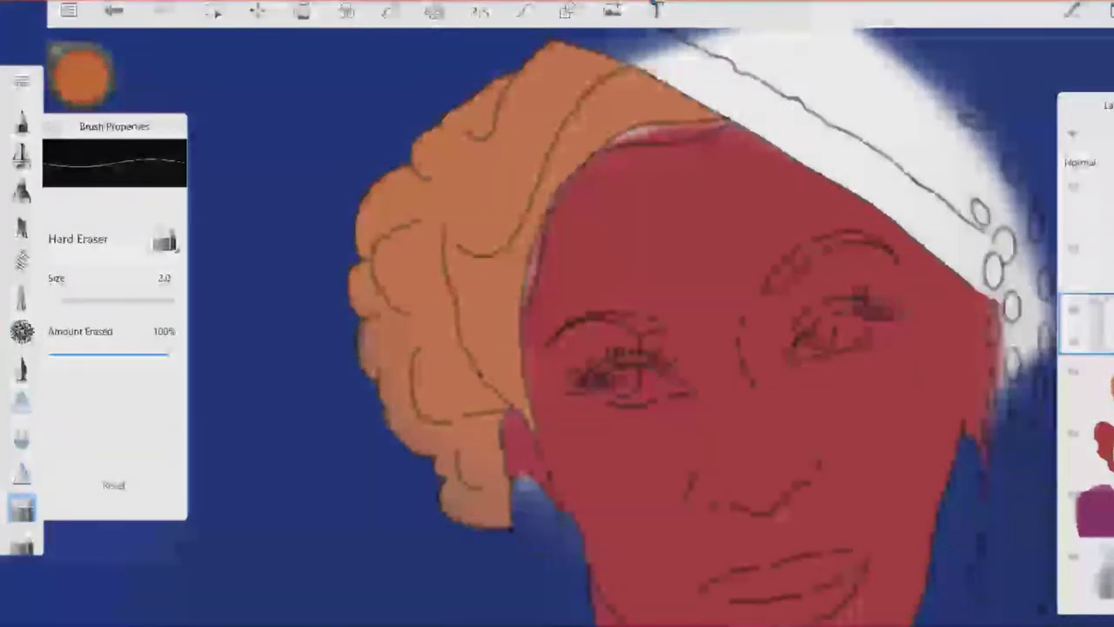
{"action": "key", "text": "e"}
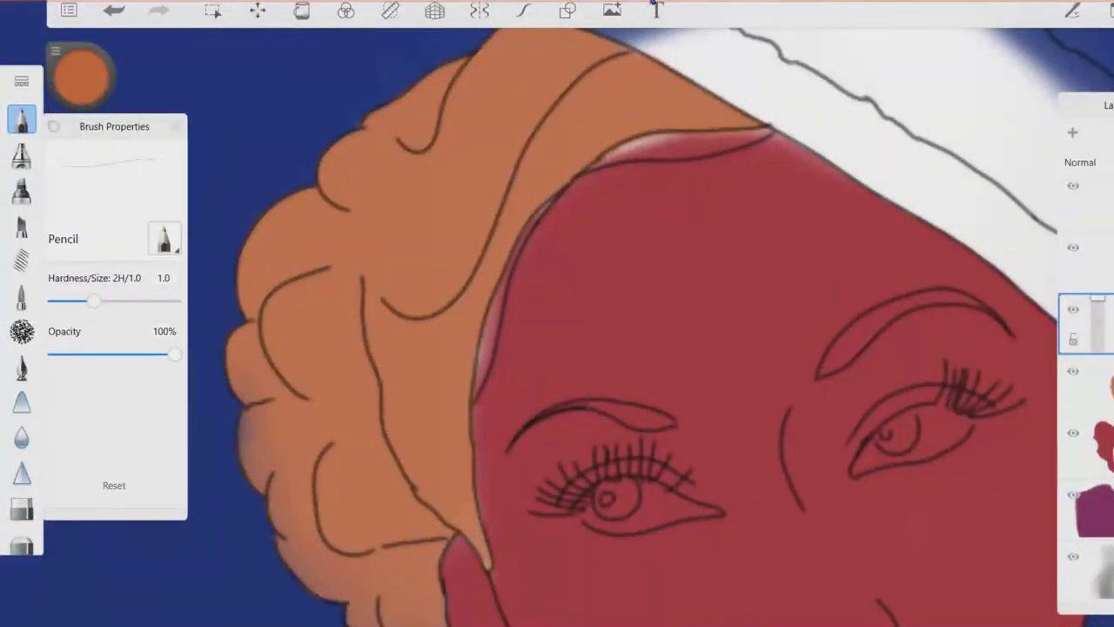
{"action": "key", "text": "m"}
{"action": "scroll", "coordinate": [557, 313], "scroll_direction": "up", "scroll_amount": 2}
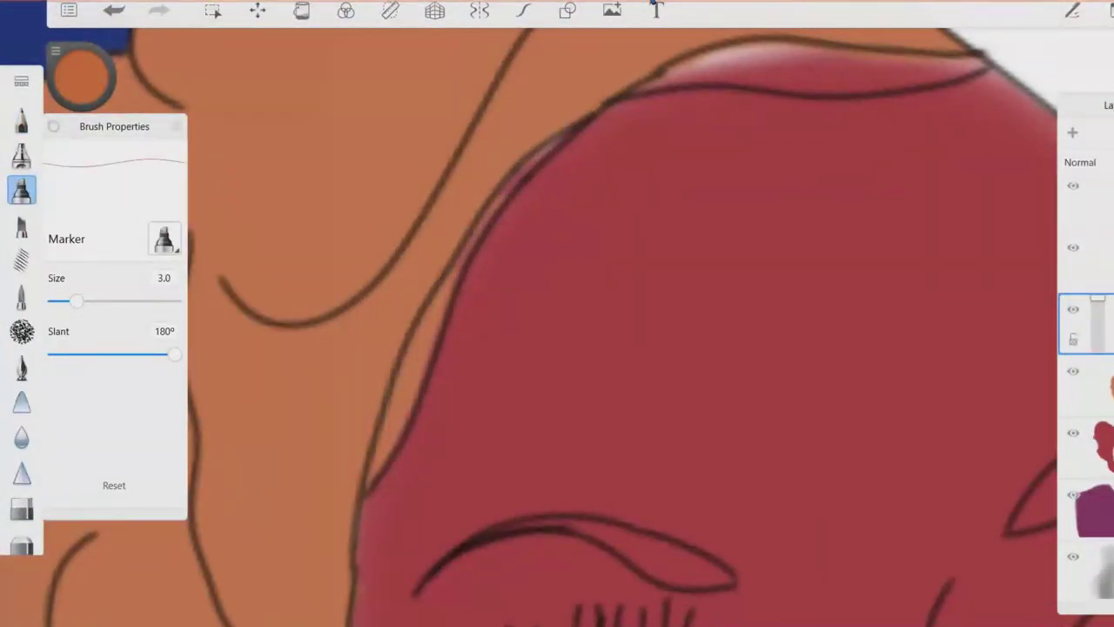
{"action": "left_click_drag", "start_coordinate": [635, 228], "coordinate": [756, 228]}
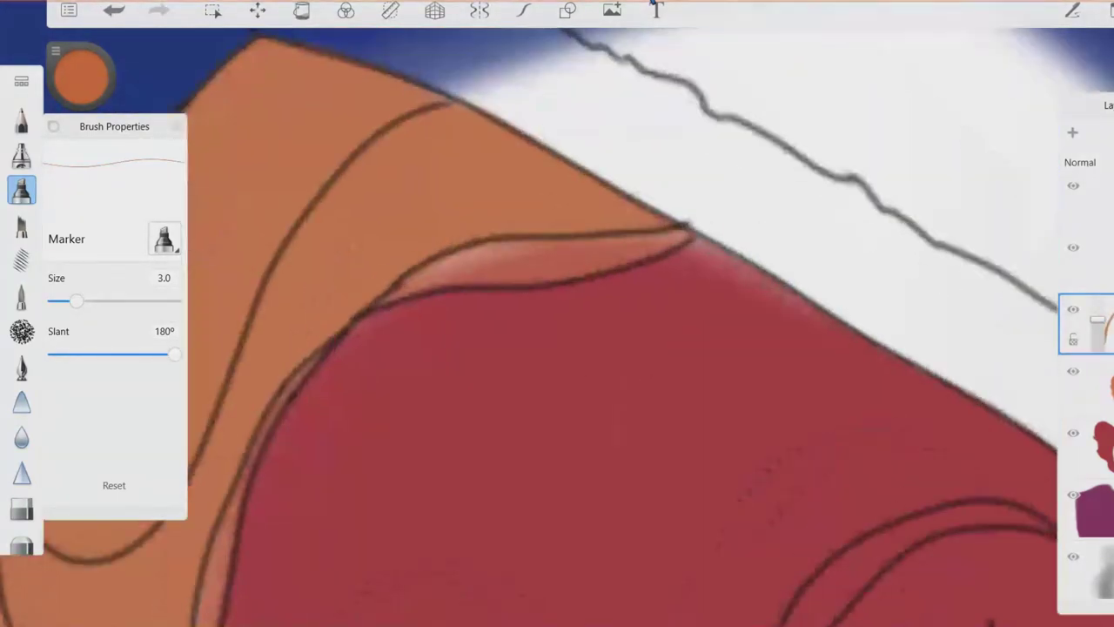
{"action": "key", "text": "Tab"}
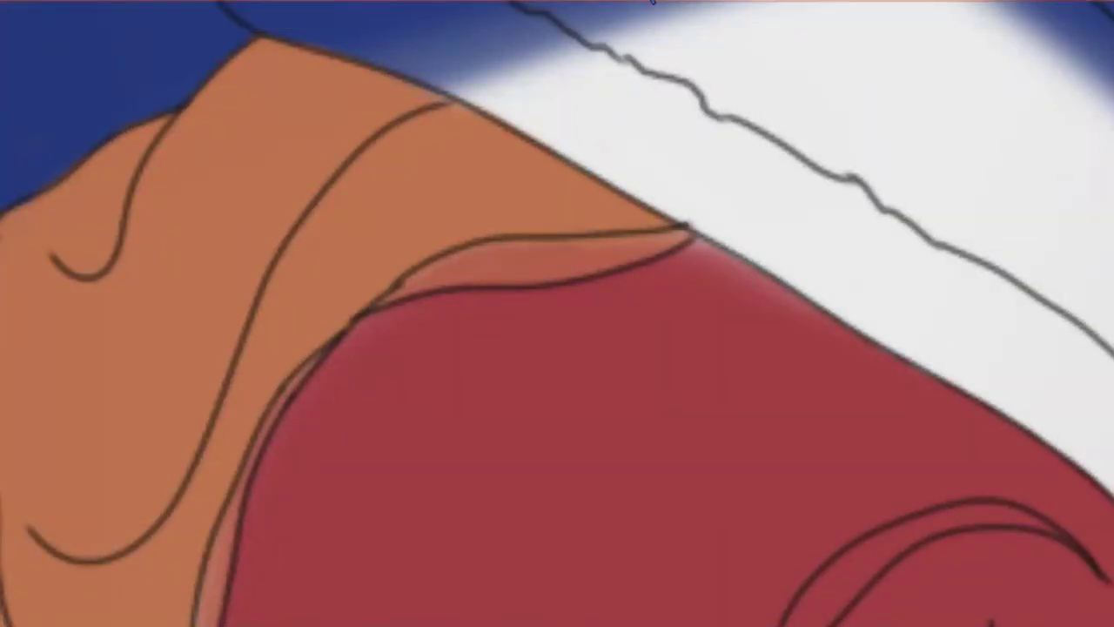
{"action": "left_click_drag", "start_coordinate": [661, 237], "coordinate": [870, 340]}
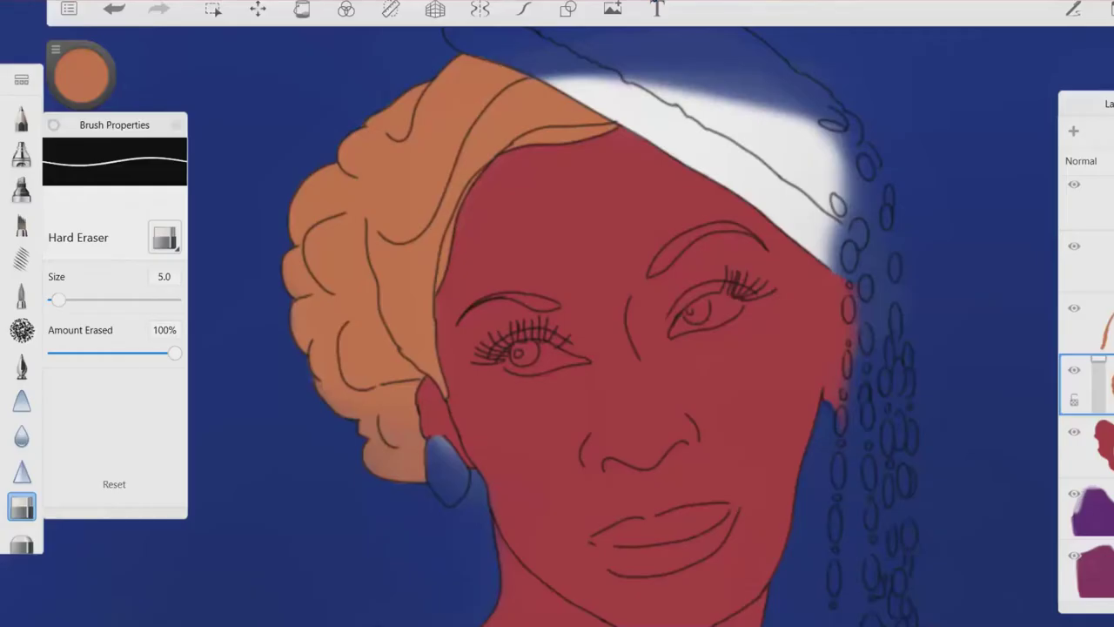
On a new layer, fill the left-hand eyebrow orange with a size 3 marker, from its thin tail to the inner tip.
{"action": "left_click", "coordinate": [1073, 130]}
{"action": "left_click", "coordinate": [22, 189]}
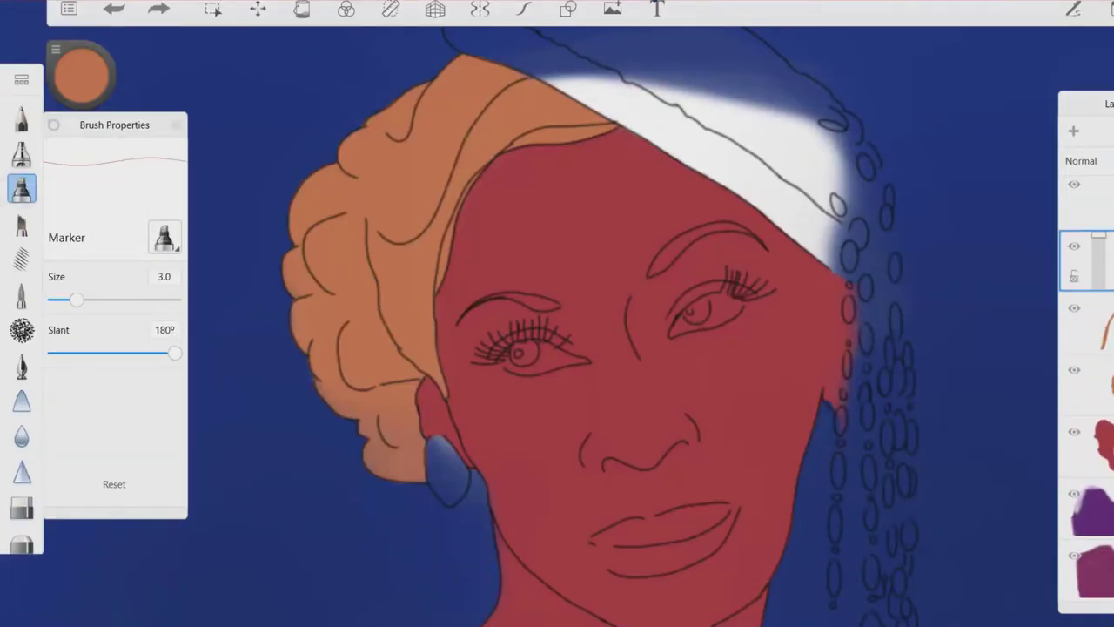
{"action": "scroll", "coordinate": [609, 392], "scroll_direction": "up", "scroll_amount": 5}
{"action": "left_click_drag", "start_coordinate": [644, 315], "coordinate": [701, 289]}
{"action": "scroll", "coordinate": [557, 348], "scroll_direction": "up", "scroll_amount": 2}
{"action": "left_click_drag", "start_coordinate": [493, 318], "coordinate": [360, 407]}
{"action": "left_click_drag", "start_coordinate": [606, 287], "coordinate": [453, 332]}
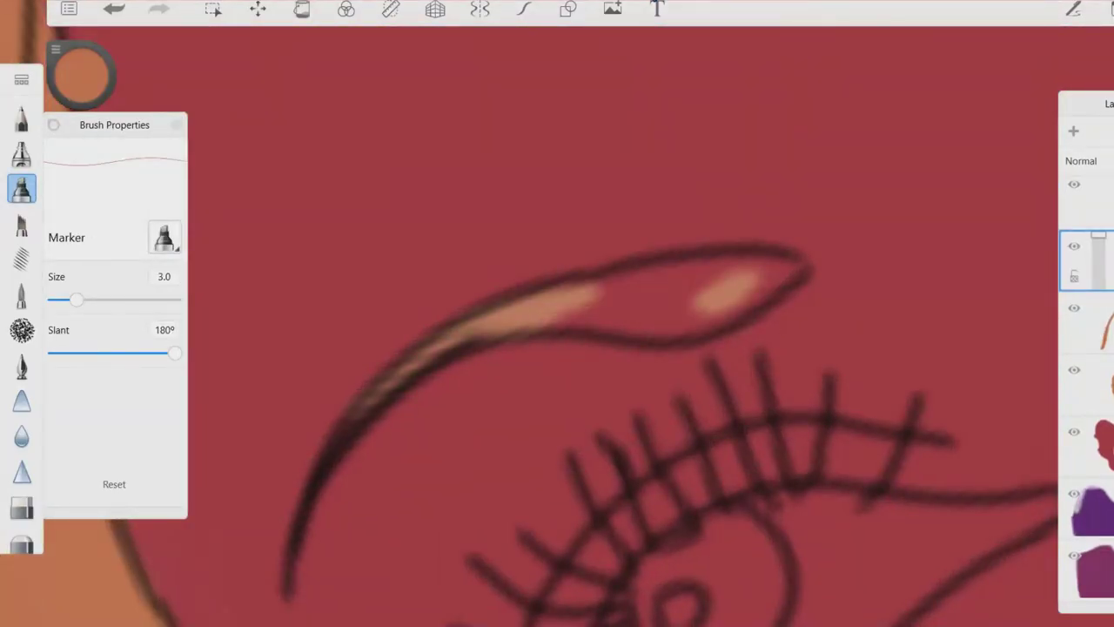
{"action": "left_click_drag", "start_coordinate": [576, 314], "coordinate": [703, 268]}
{"action": "scroll", "coordinate": [558, 348], "scroll_direction": "up", "scroll_amount": 2}
{"action": "left_click_drag", "start_coordinate": [644, 357], "coordinate": [731, 339]}
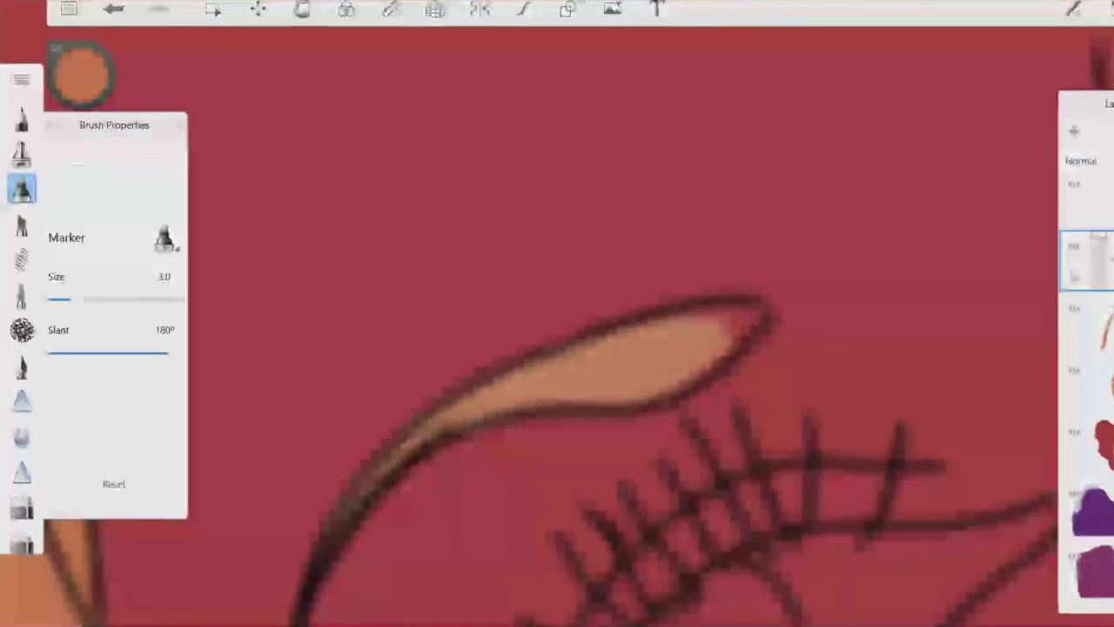
{"action": "left_click_drag", "start_coordinate": [635, 322], "coordinate": [757, 313]}
{"action": "scroll", "coordinate": [557, 348], "scroll_direction": "down", "scroll_amount": 5}
Fill the right-hand eyebrow with the same orange, working from its wide inner end along the arch.
{"action": "scroll", "coordinate": [957, 305], "scroll_direction": "up", "scroll_amount": 5}
{"action": "mouse_move", "coordinate": [410, 492]}
{"action": "left_mouse_down"}
{"action": "mouse_move", "coordinate": [474, 418]}
{"action": "mouse_move", "coordinate": [518, 396]}
{"action": "left_mouse_up"}
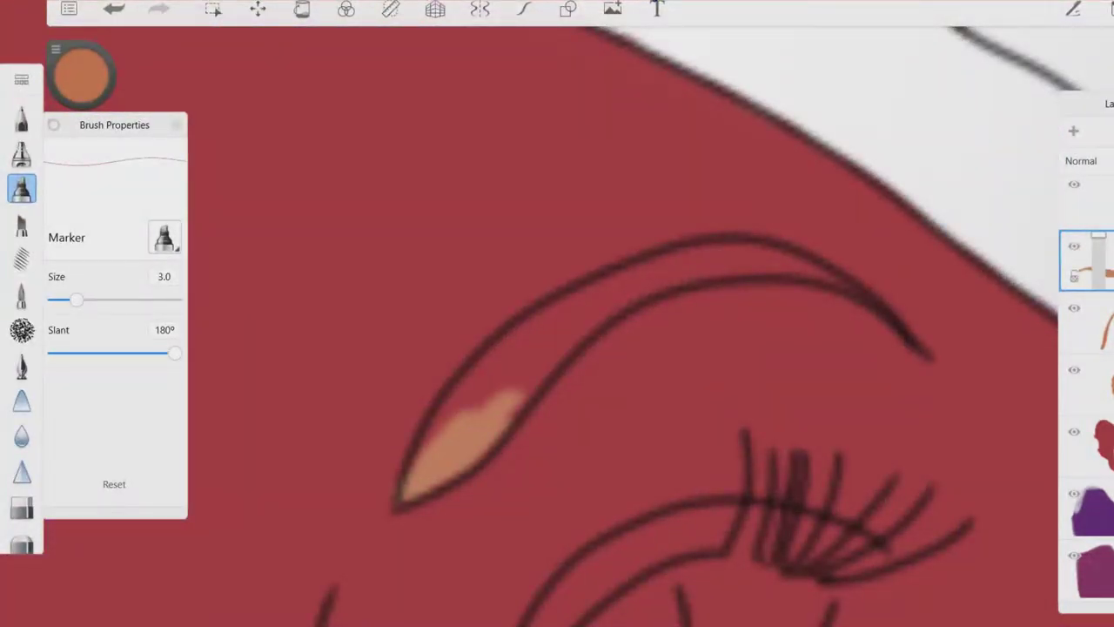
{"action": "scroll", "coordinate": [557, 348], "scroll_direction": "up", "scroll_amount": 1}
{"action": "left_click_drag", "start_coordinate": [357, 496], "coordinate": [514, 366]}
{"action": "left_click_drag", "start_coordinate": [444, 470], "coordinate": [583, 322]}
{"action": "left_click_drag", "start_coordinate": [444, 383], "coordinate": [531, 331]}
{"action": "scroll", "coordinate": [558, 348], "scroll_direction": "down", "scroll_amount": 2}
{"action": "left_click_drag", "start_coordinate": [418, 413], "coordinate": [549, 344]}
{"action": "mouse_move", "coordinate": [492, 400]}
{"action": "left_mouse_down"}
{"action": "mouse_move", "coordinate": [622, 324]}
{"action": "mouse_move", "coordinate": [704, 367]}
{"action": "left_mouse_up"}
{"action": "scroll", "coordinate": [557, 348], "scroll_direction": "up", "scroll_amount": 2}
{"action": "scroll", "coordinate": [557, 348], "scroll_direction": "down", "scroll_amount": 5}
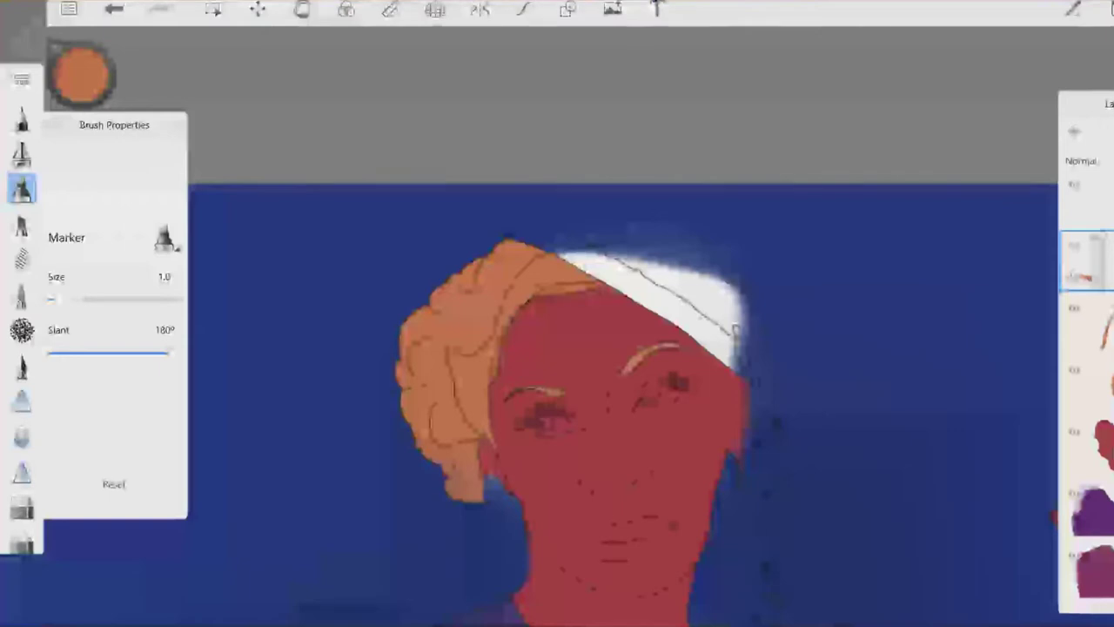
On a new layer above the eyebrows, paint the inner corner of the left-hand eye orange with a size 1 marker.
{"action": "scroll", "coordinate": [540, 422], "scroll_direction": "up", "scroll_amount": 5}
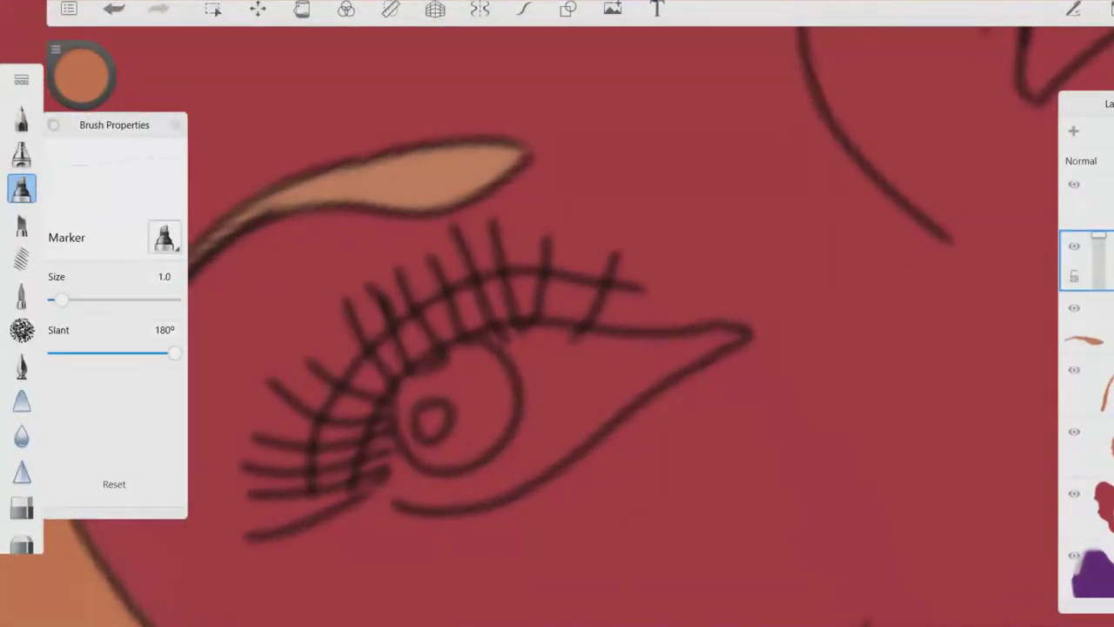
{"action": "scroll", "coordinate": [557, 348], "scroll_direction": "up", "scroll_amount": 2}
{"action": "left_click_drag", "start_coordinate": [696, 339], "coordinate": [618, 400]}
{"action": "left_click_drag", "start_coordinate": [679, 375], "coordinate": [548, 453]}
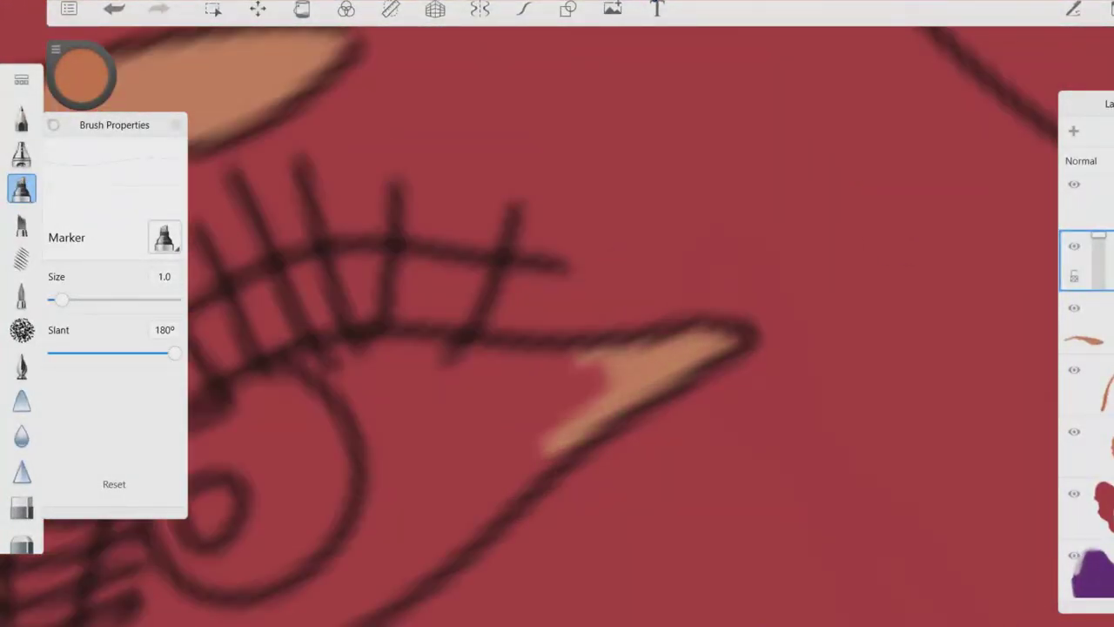
Paint the right-hand eye orange inside its outline, enlarging the marker to size 5 for the wide area.
{"action": "scroll", "coordinate": [557, 348], "scroll_direction": "down", "scroll_amount": 3}
{"action": "scroll", "coordinate": [557, 348], "scroll_direction": "up", "scroll_amount": 2}
{"action": "left_click_drag", "start_coordinate": [522, 339], "coordinate": [483, 405]}
{"action": "left_click_drag", "start_coordinate": [592, 344], "coordinate": [505, 401]}
{"action": "scroll", "coordinate": [558, 348], "scroll_direction": "down", "scroll_amount": 1}
{"action": "left_click", "coordinate": [163, 276]}
{"action": "type", "text": "5"}
{"action": "key", "text": "Return"}
{"action": "mouse_move", "coordinate": [470, 440]}
{"action": "left_mouse_down"}
{"action": "mouse_move", "coordinate": [579, 352]}
{"action": "mouse_move", "coordinate": [592, 400]}
{"action": "mouse_move", "coordinate": [766, 296]}
{"action": "mouse_move", "coordinate": [662, 248]}
{"action": "mouse_move", "coordinate": [522, 348]}
{"action": "left_mouse_up"}
{"action": "left_click_drag", "start_coordinate": [574, 375], "coordinate": [740, 277]}
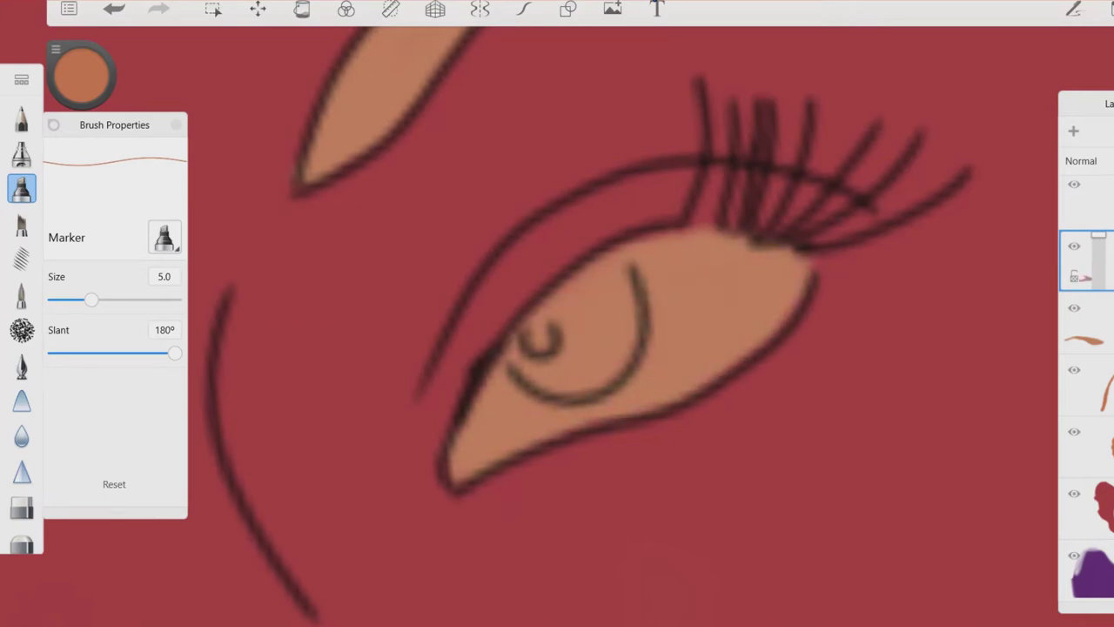
Fill the rest of the left-hand eye orange with the size 5 marker, up to the lash line.
{"action": "scroll", "coordinate": [557, 348], "scroll_direction": "down", "scroll_amount": 3}
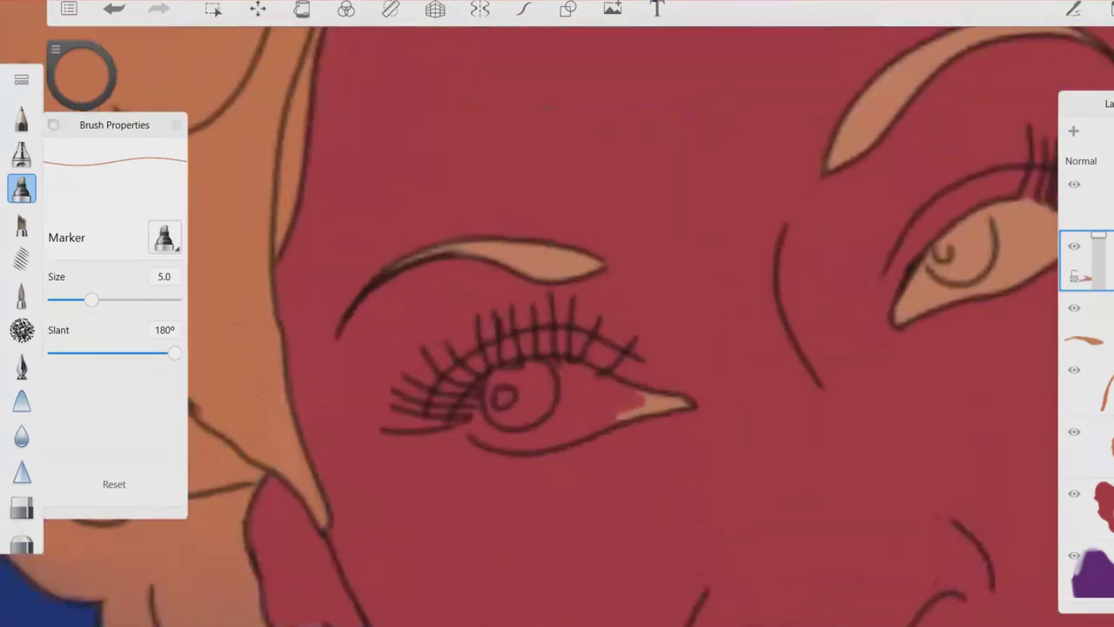
{"action": "scroll", "coordinate": [557, 348], "scroll_direction": "up", "scroll_amount": 4}
{"action": "mouse_move", "coordinate": [487, 492]}
{"action": "left_mouse_down"}
{"action": "mouse_move", "coordinate": [661, 435]}
{"action": "mouse_move", "coordinate": [853, 340]}
{"action": "mouse_move", "coordinate": [709, 357]}
{"action": "mouse_move", "coordinate": [818, 279]}
{"action": "mouse_move", "coordinate": [383, 470]}
{"action": "mouse_move", "coordinate": [462, 435]}
{"action": "mouse_move", "coordinate": [566, 348]}
{"action": "mouse_move", "coordinate": [670, 383]}
{"action": "mouse_move", "coordinate": [736, 348]}
{"action": "left_mouse_up"}
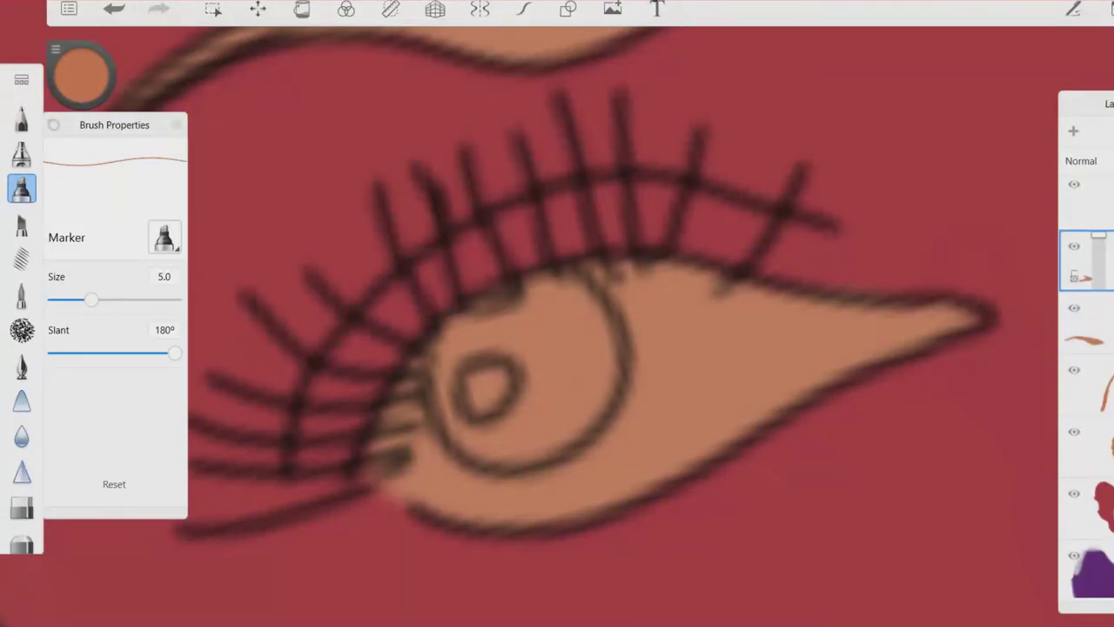
{"action": "scroll", "coordinate": [557, 348], "scroll_direction": "down", "scroll_amount": 5}
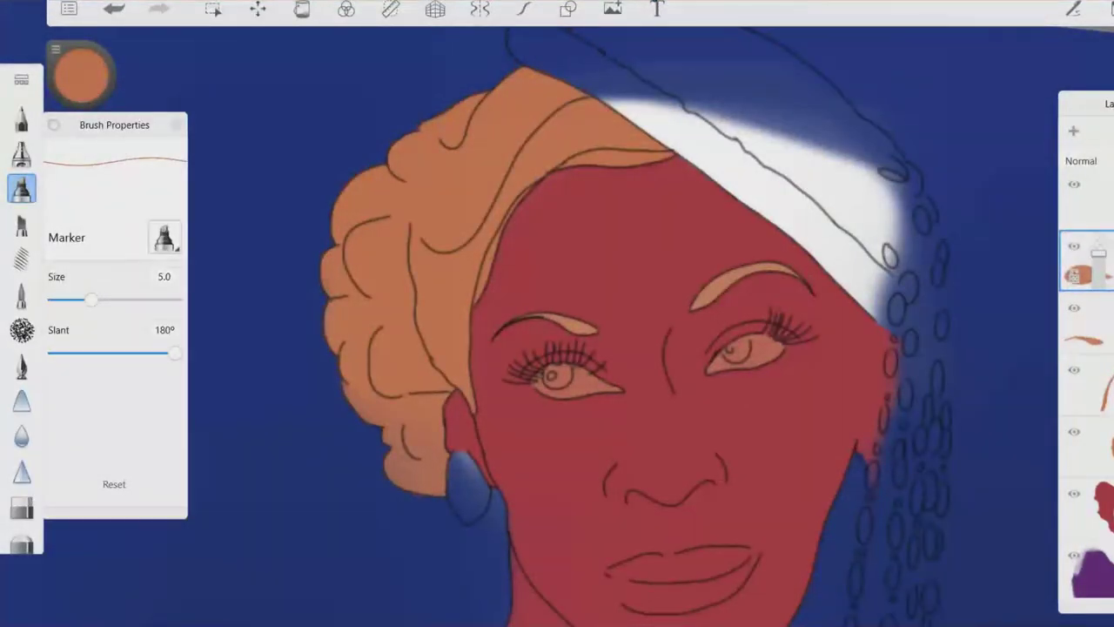
{"action": "scroll", "coordinate": [557, 348], "scroll_direction": "down", "scroll_amount": 3}
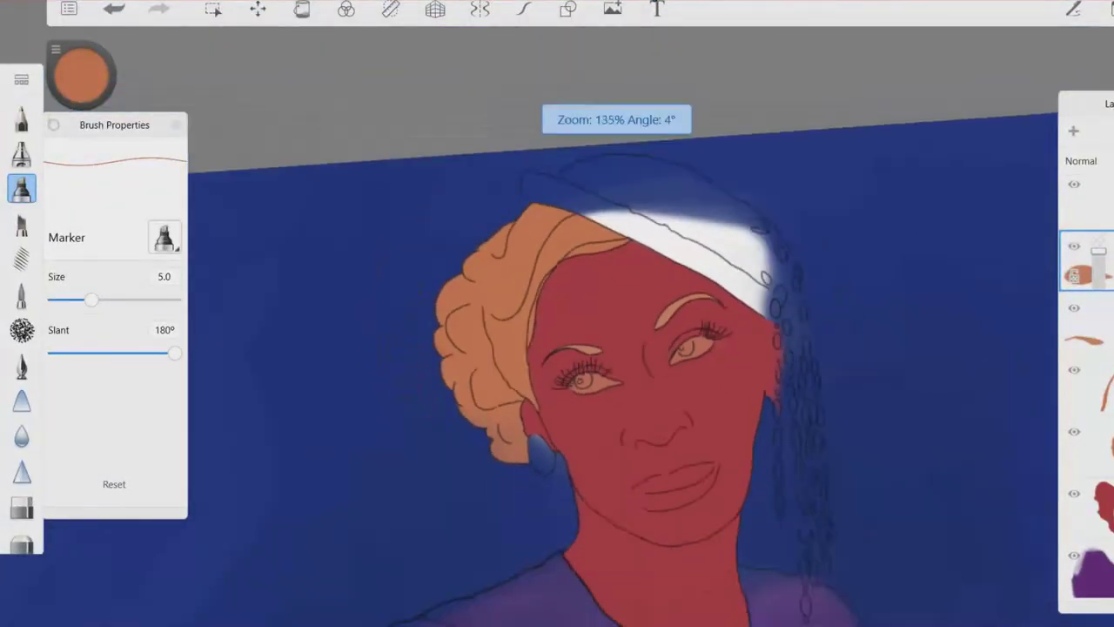
On a new layer above the eye fill, choose a dark red and paint the left-hand eye's iris with the size 5 marker.
{"action": "left_click", "coordinate": [1086, 205]}
{"action": "left_click", "coordinate": [81, 74]}
{"action": "left_click", "coordinate": [137, 110]}
{"action": "left_click", "coordinate": [81, 74]}
{"action": "left_click", "coordinate": [107, 117]}
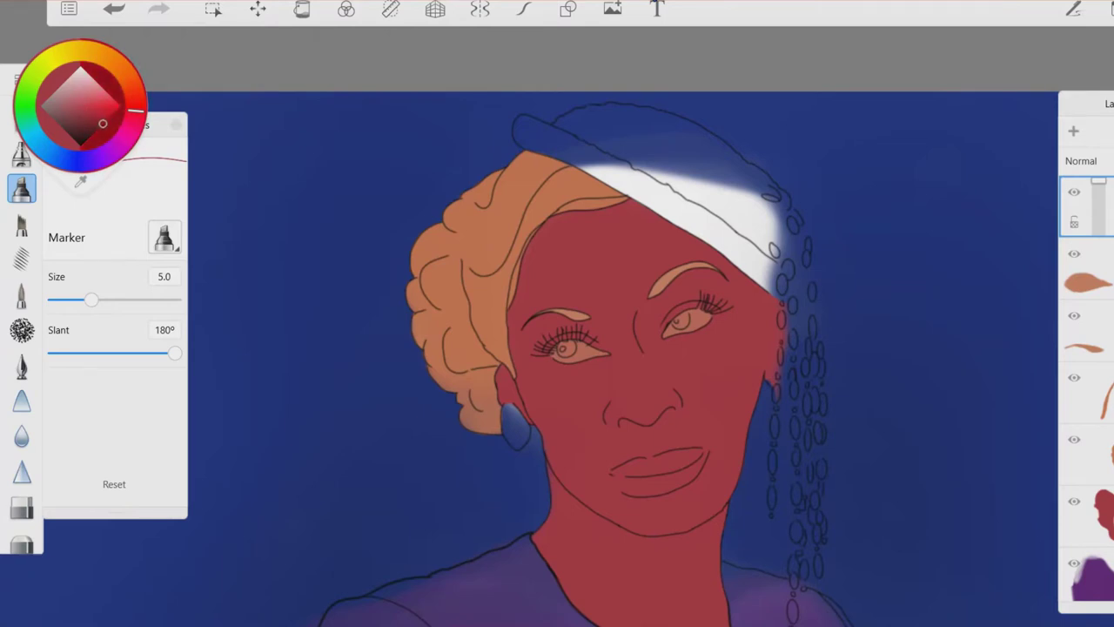
{"action": "scroll", "coordinate": [566, 348], "scroll_direction": "up", "scroll_amount": 10}
{"action": "left_click_drag", "start_coordinate": [470, 348], "coordinate": [453, 400]}
{"action": "mouse_move", "coordinate": [427, 314]}
{"action": "left_mouse_down"}
{"action": "mouse_move", "coordinate": [487, 305]}
{"action": "mouse_move", "coordinate": [505, 352]}
{"action": "left_mouse_up"}
{"action": "left_click_drag", "start_coordinate": [431, 409], "coordinate": [514, 383]}
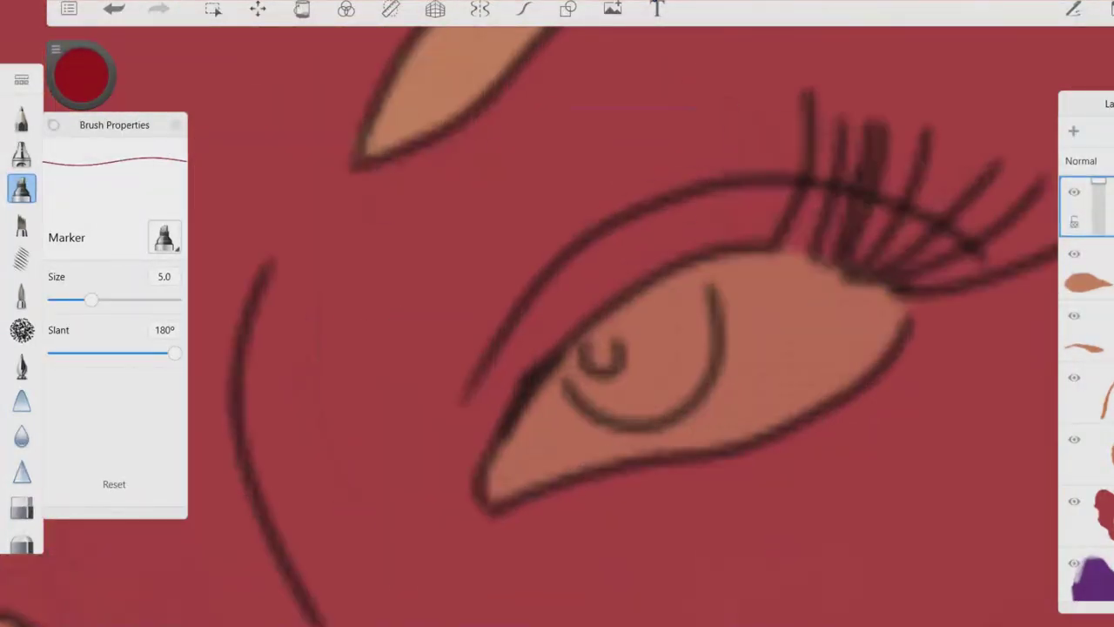
Fill the right-hand eye's iris dark red inside its outline and undo the last stroke.
{"action": "mouse_move", "coordinate": [575, 348]}
{"action": "left_mouse_down"}
{"action": "mouse_move", "coordinate": [610, 392]}
{"action": "mouse_move", "coordinate": [697, 365]}
{"action": "left_mouse_up"}
{"action": "left_click_drag", "start_coordinate": [670, 304], "coordinate": [705, 366]}
{"action": "left_click_drag", "start_coordinate": [644, 340], "coordinate": [705, 296]}
{"action": "left_click_drag", "start_coordinate": [584, 314], "coordinate": [644, 357]}
{"action": "mouse_move", "coordinate": [618, 305]}
{"action": "left_mouse_down"}
{"action": "mouse_move", "coordinate": [705, 283]}
{"action": "mouse_move", "coordinate": [727, 357]}
{"action": "left_mouse_up"}
{"action": "key", "text": "ctrl+z"}
Set the marker size to 1 and touch up the edge of the right-hand iris.
{"action": "left_click", "coordinate": [163, 276]}
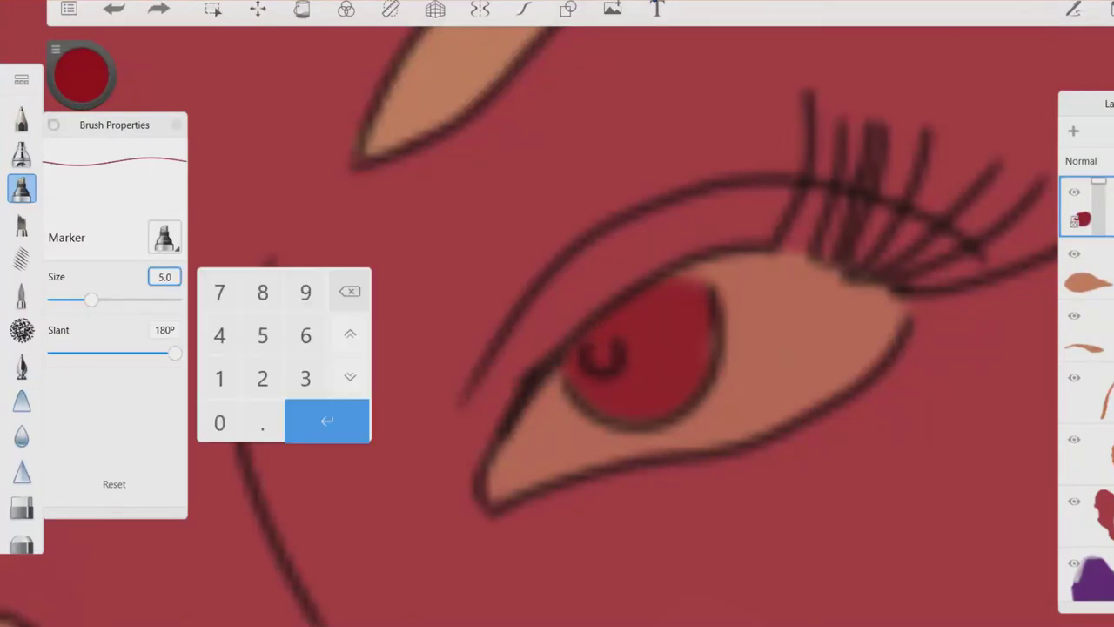
{"action": "type", "text": "1"}
{"action": "key", "text": "Return"}
{"action": "scroll", "coordinate": [610, 348], "scroll_direction": "up", "scroll_amount": 2}
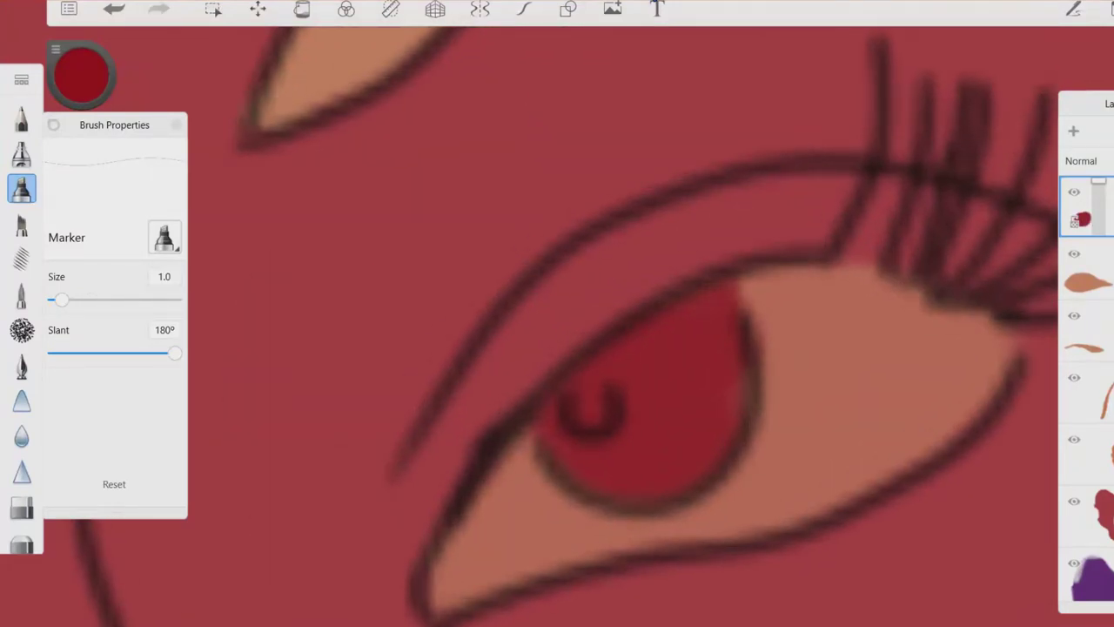
{"action": "scroll", "coordinate": [557, 331], "scroll_direction": "down", "scroll_amount": 3}
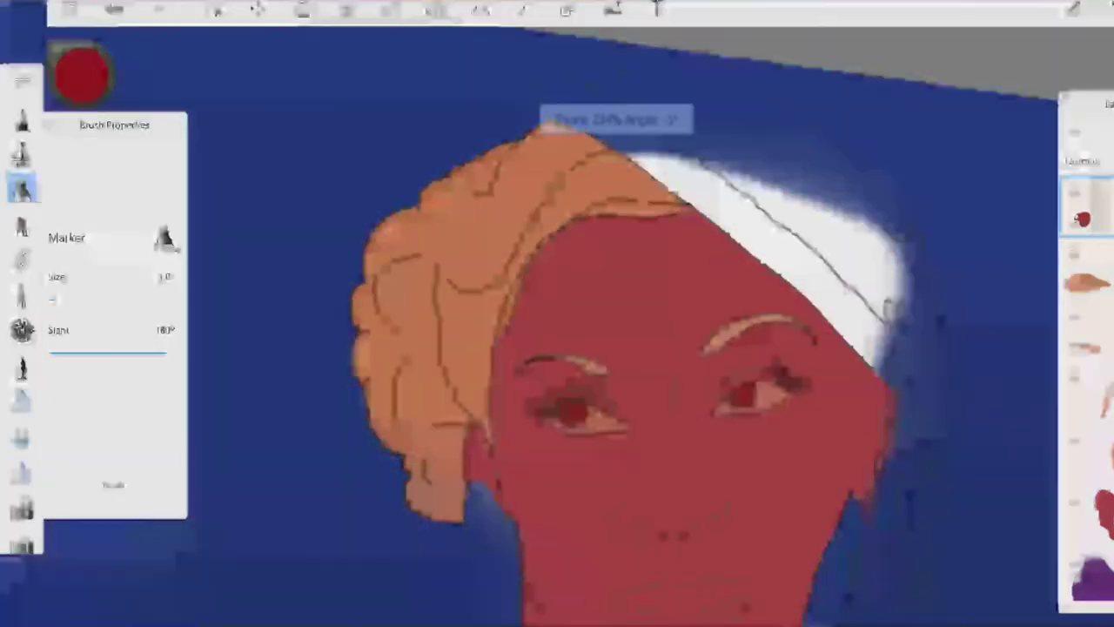
On a new layer above the irises, paint the left-hand eye's pupil black with the size 1 marker, leaving the small highlight circle uncovered.
{"action": "scroll", "coordinate": [558, 331], "scroll_direction": "up", "scroll_amount": 2}
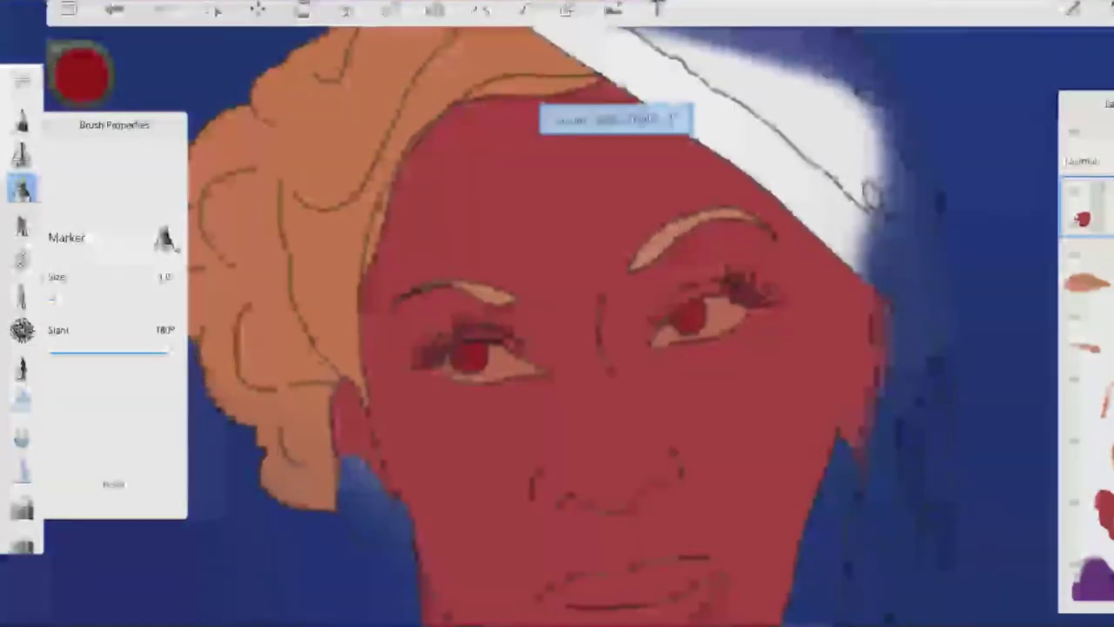
{"action": "scroll", "coordinate": [461, 357], "scroll_direction": "up", "scroll_amount": 5}
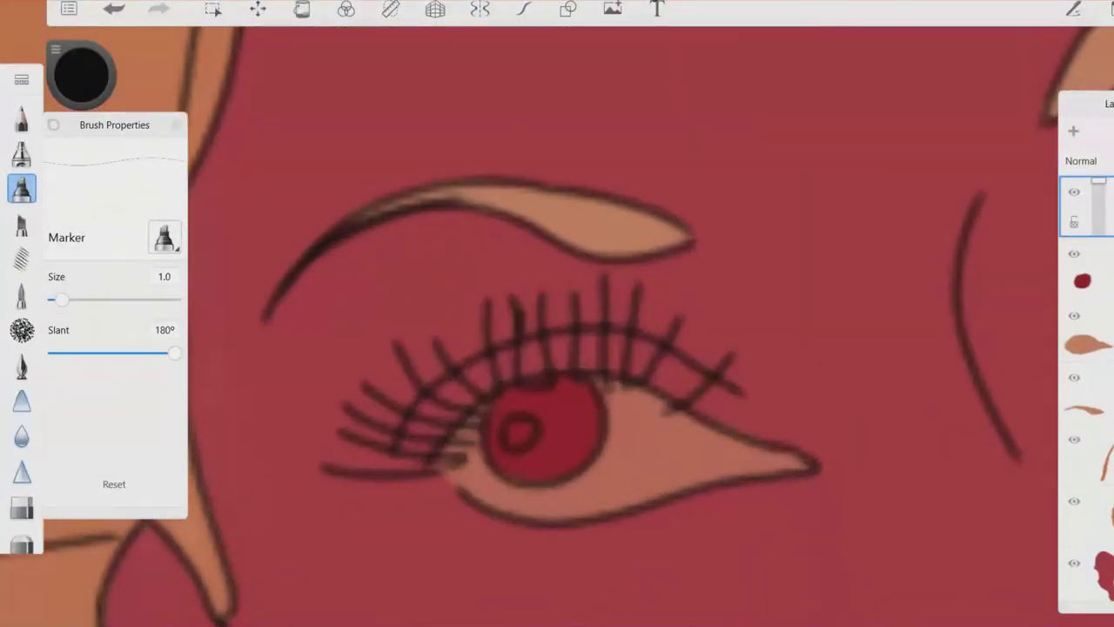
{"action": "left_click_drag", "start_coordinate": [557, 370], "coordinate": [522, 457]}
{"action": "left_click_drag", "start_coordinate": [513, 414], "coordinate": [575, 470]}
{"action": "scroll", "coordinate": [539, 409], "scroll_direction": "up", "scroll_amount": 1}
{"action": "mouse_move", "coordinate": [522, 383]}
{"action": "left_mouse_down"}
{"action": "mouse_move", "coordinate": [575, 422]}
{"action": "mouse_move", "coordinate": [548, 452]}
{"action": "left_mouse_up"}
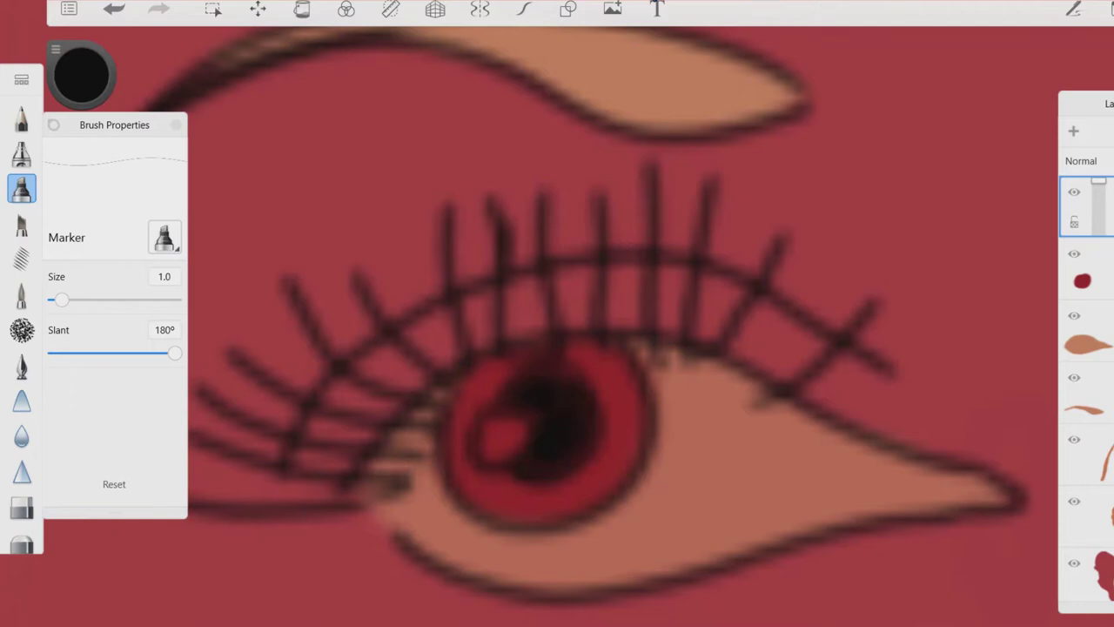
{"action": "scroll", "coordinate": [557, 348], "scroll_direction": "down", "scroll_amount": 3}
{"action": "scroll", "coordinate": [557, 348], "scroll_direction": "up", "scroll_amount": 1}
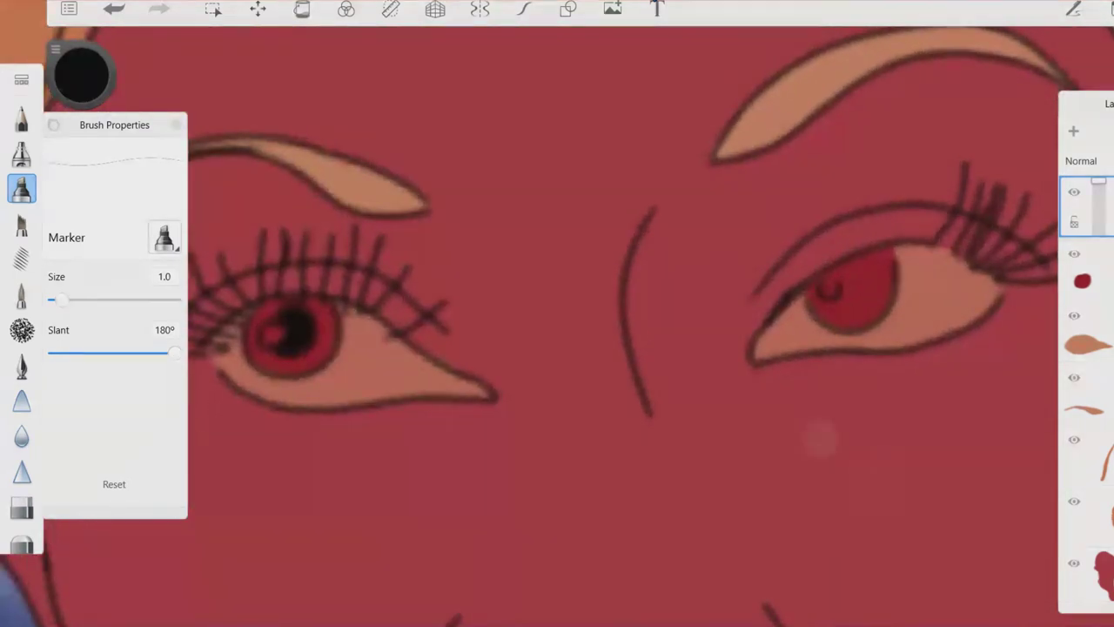
Outline and fill the right-hand eye's pupil black around its highlight, undoing stray strokes, and compare both eyes.
{"action": "key", "text": "ctrl+z"}
{"action": "scroll", "coordinate": [557, 349], "scroll_direction": "down", "scroll_amount": 2}
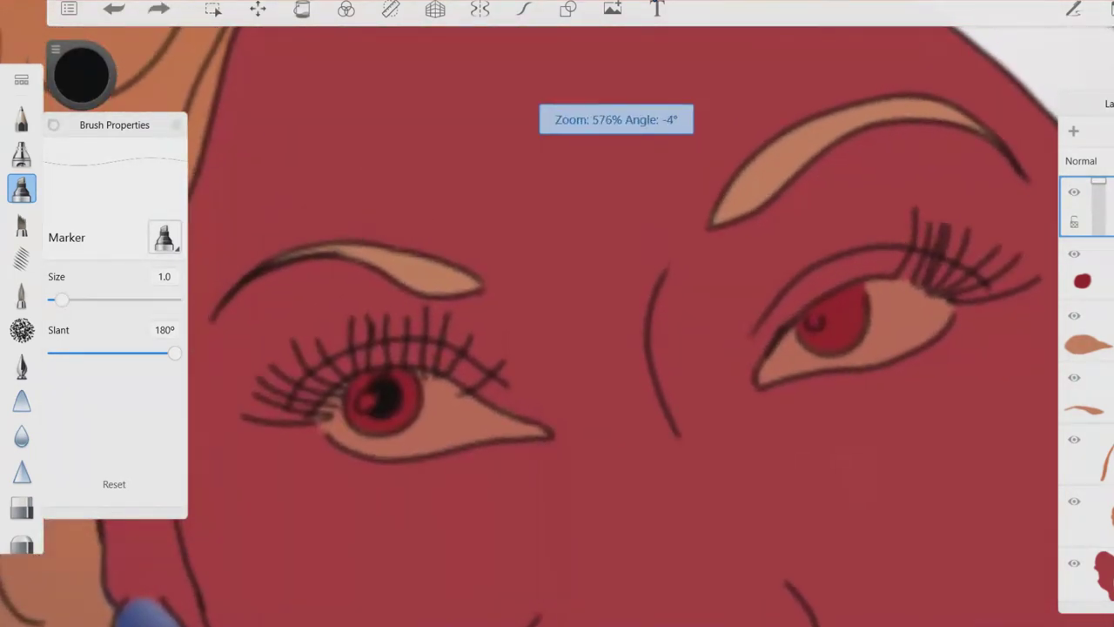
{"action": "scroll", "coordinate": [558, 348], "scroll_direction": "up", "scroll_amount": 2}
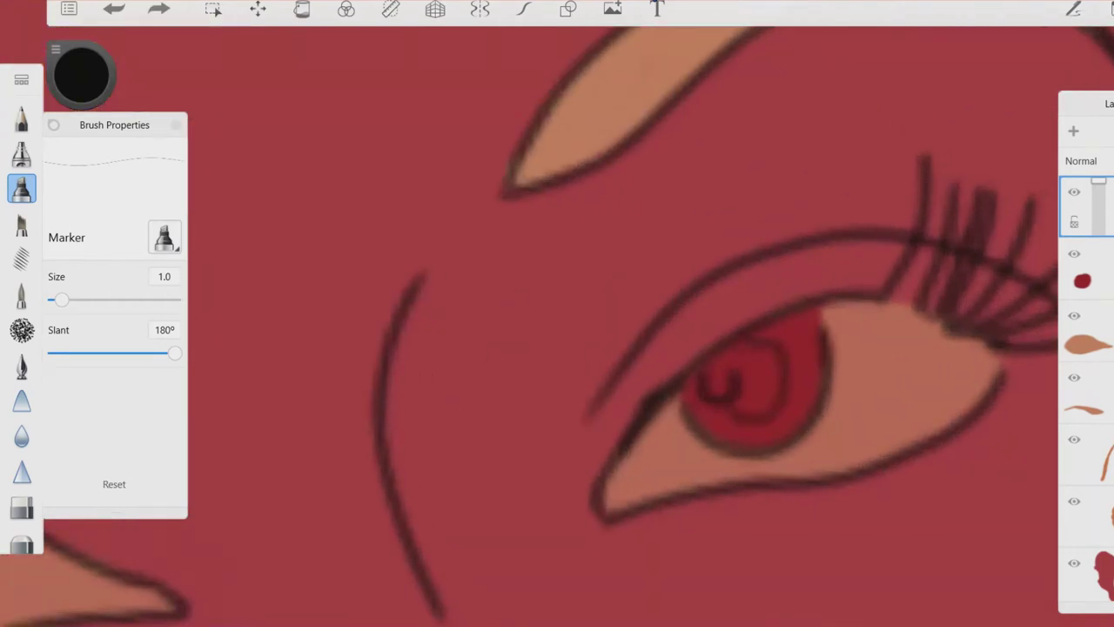
{"action": "scroll", "coordinate": [557, 348], "scroll_direction": "down", "scroll_amount": 2}
{"action": "scroll", "coordinate": [557, 348], "scroll_direction": "up", "scroll_amount": 3}
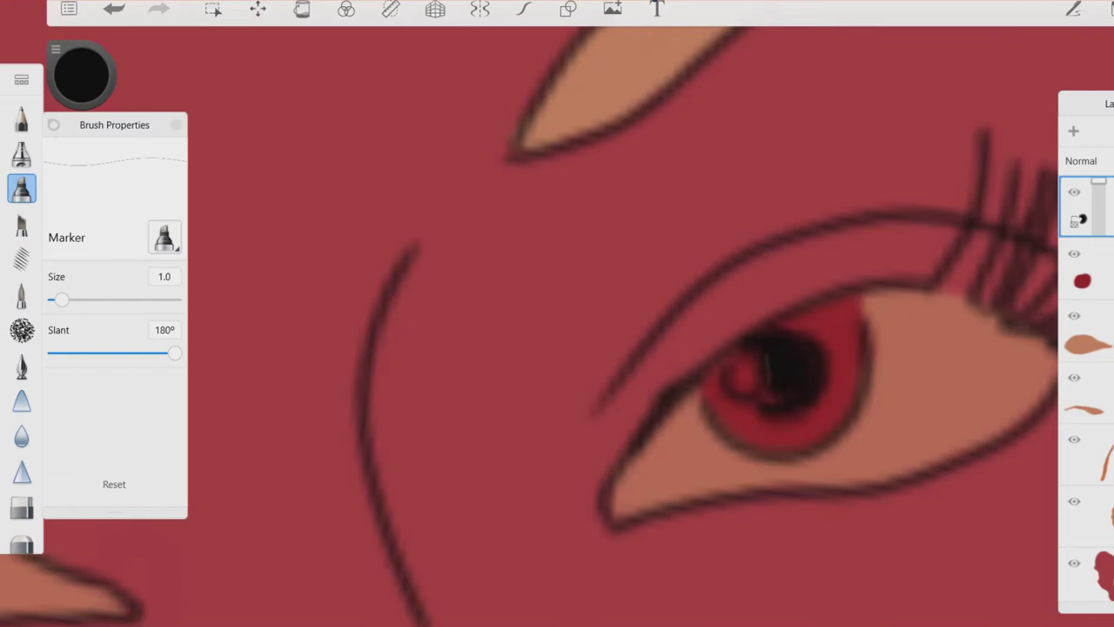
{"action": "scroll", "coordinate": [811, 348], "scroll_direction": "up", "scroll_amount": 1}
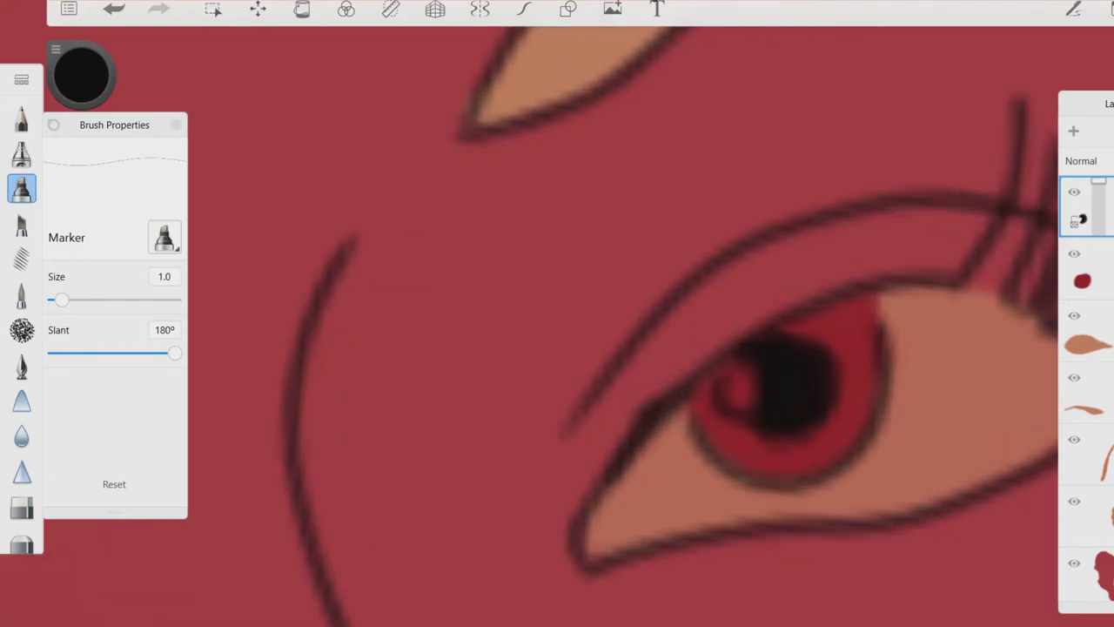
{"action": "key", "text": "e"}
{"action": "key", "text": "ctrl+z"}
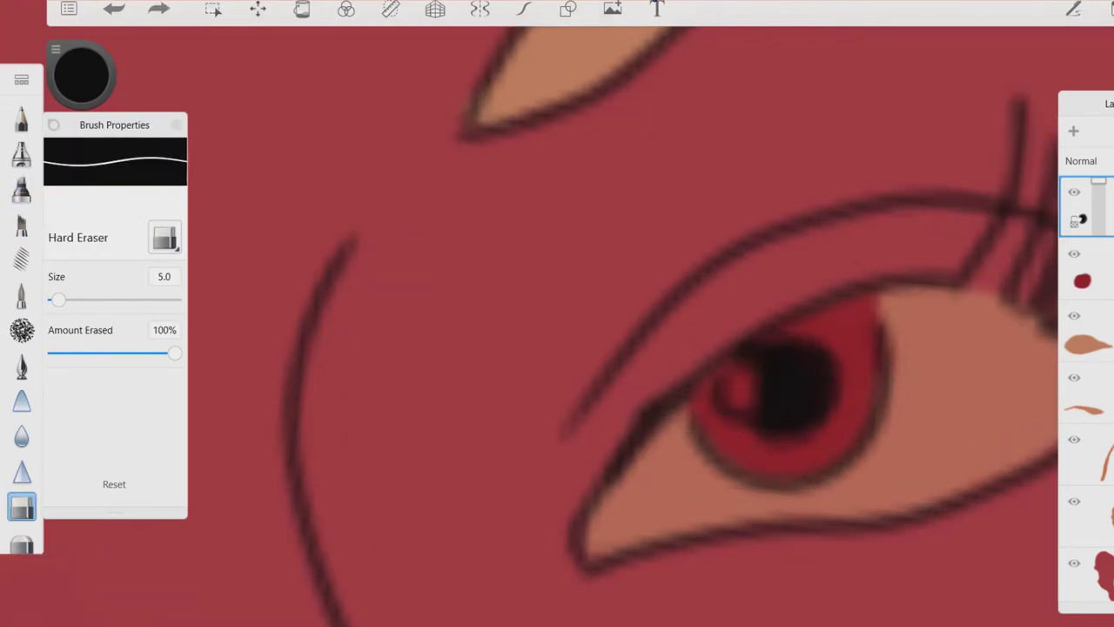
{"action": "scroll", "coordinate": [557, 348], "scroll_direction": "down", "scroll_amount": 5}
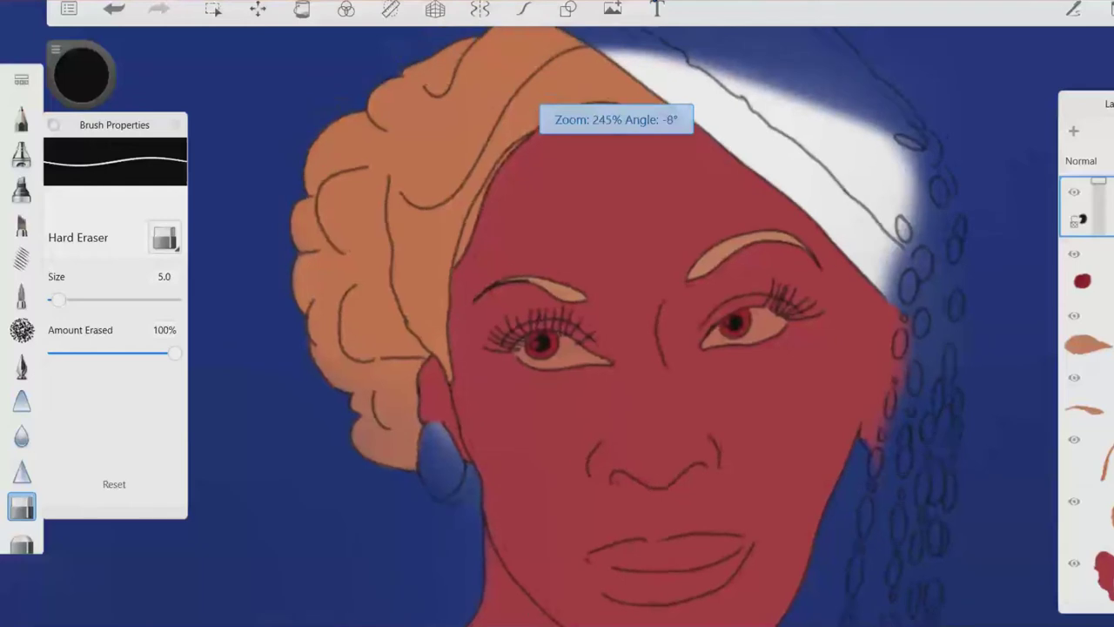
{"action": "scroll", "coordinate": [592, 383], "scroll_direction": "up", "scroll_amount": 5}
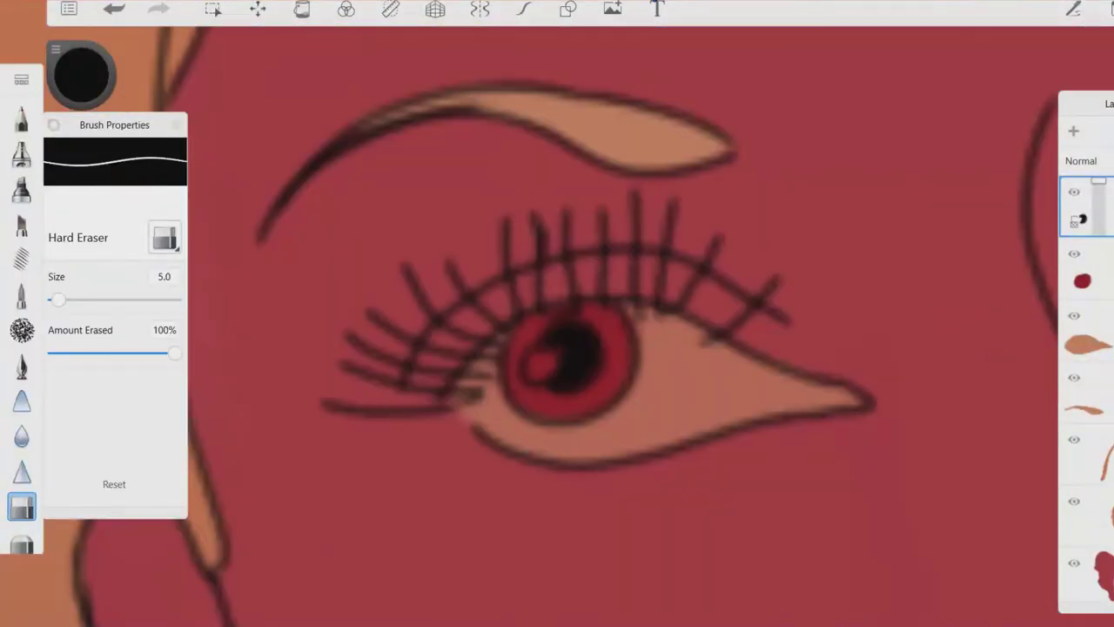
{"action": "scroll", "coordinate": [557, 348], "scroll_direction": "down", "scroll_amount": 5}
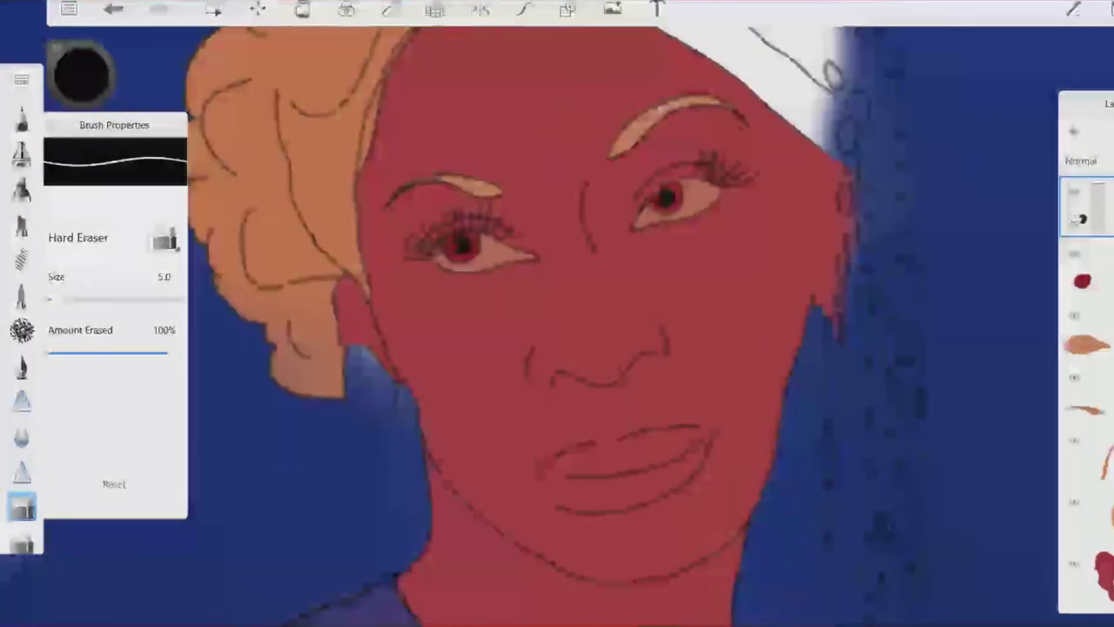
On a new top layer, shade the middle of both lips along the mouth line in dark red with a size 5 marker.
{"action": "mouse_move", "coordinate": [81, 74]}
{"action": "left_mouse_down"}
{"action": "mouse_move", "coordinate": [99, 112]}
{"action": "mouse_move", "coordinate": [462, 249]}
{"action": "left_mouse_up"}
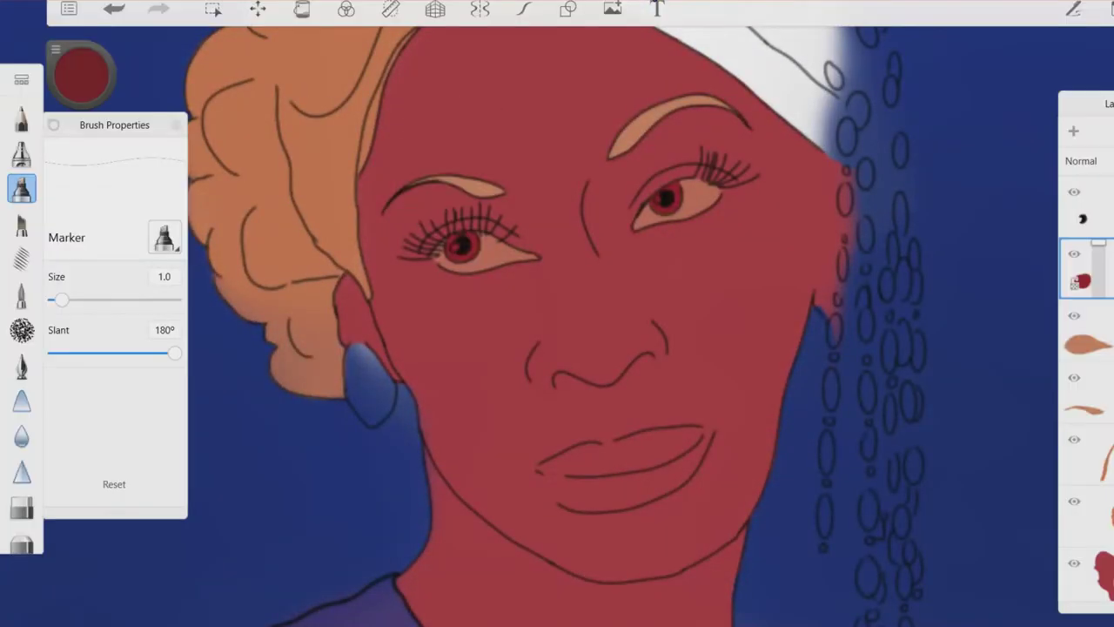
{"action": "key", "text": "ctrl+shift+n"}
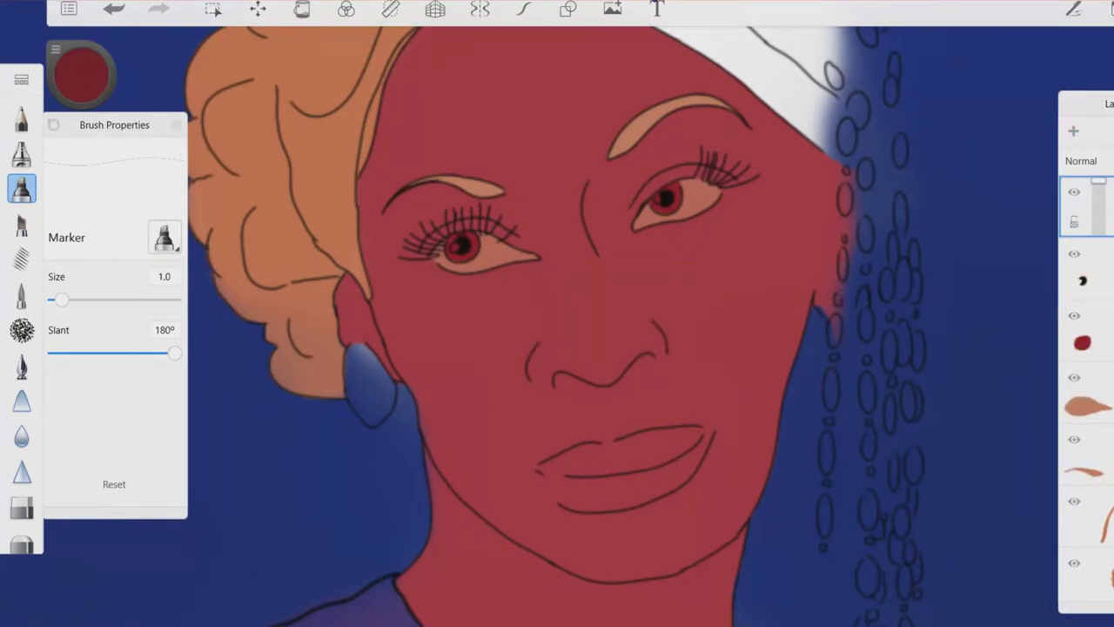
{"action": "scroll", "coordinate": [661, 531], "scroll_direction": "up", "scroll_amount": 3}
{"action": "left_click", "coordinate": [164, 276]}
{"action": "left_click", "coordinate": [266, 333]}
{"action": "left_click", "coordinate": [323, 418]}
{"action": "left_click_drag", "start_coordinate": [547, 458], "coordinate": [663, 444]}
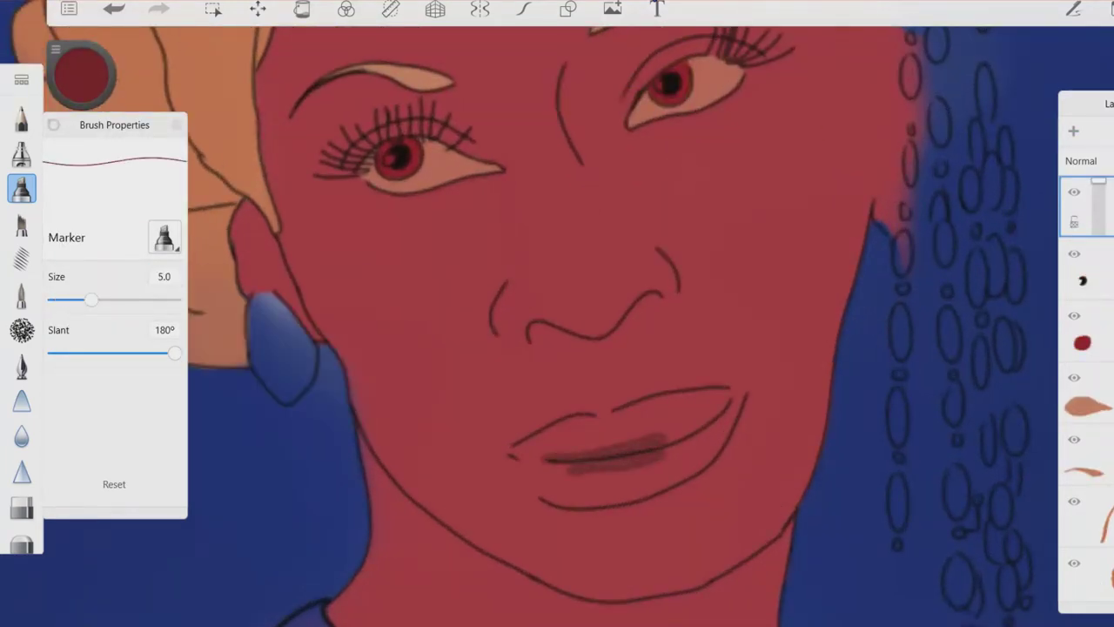
{"action": "scroll", "coordinate": [557, 313], "scroll_direction": "up", "scroll_amount": 2}
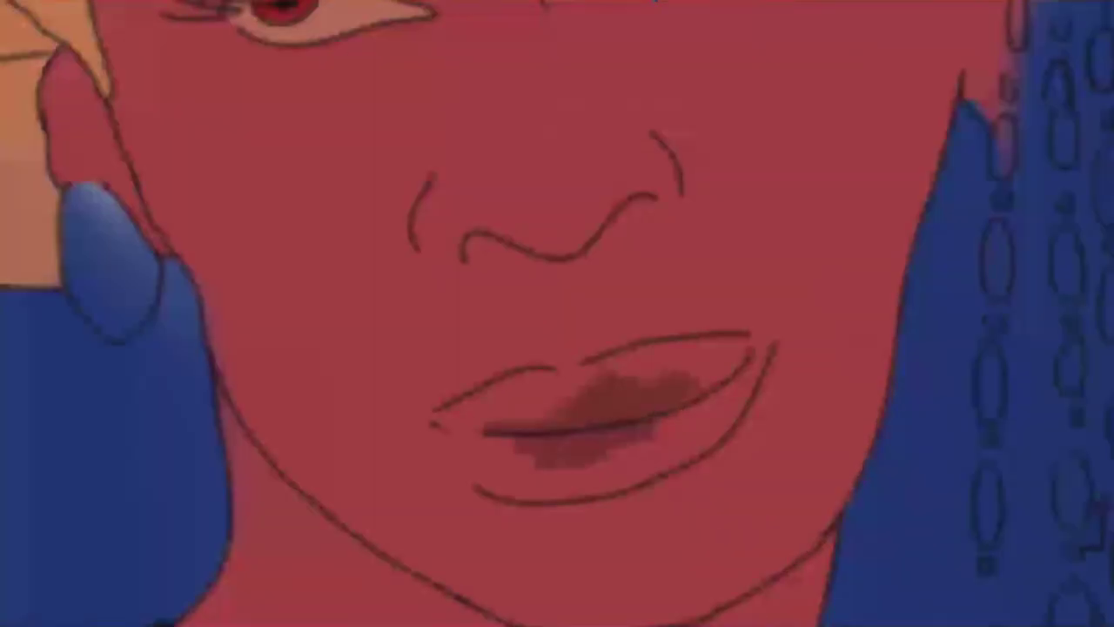
{"action": "left_click_drag", "start_coordinate": [609, 457], "coordinate": [749, 357]}
{"action": "scroll", "coordinate": [557, 314], "scroll_direction": "down", "scroll_amount": 5}
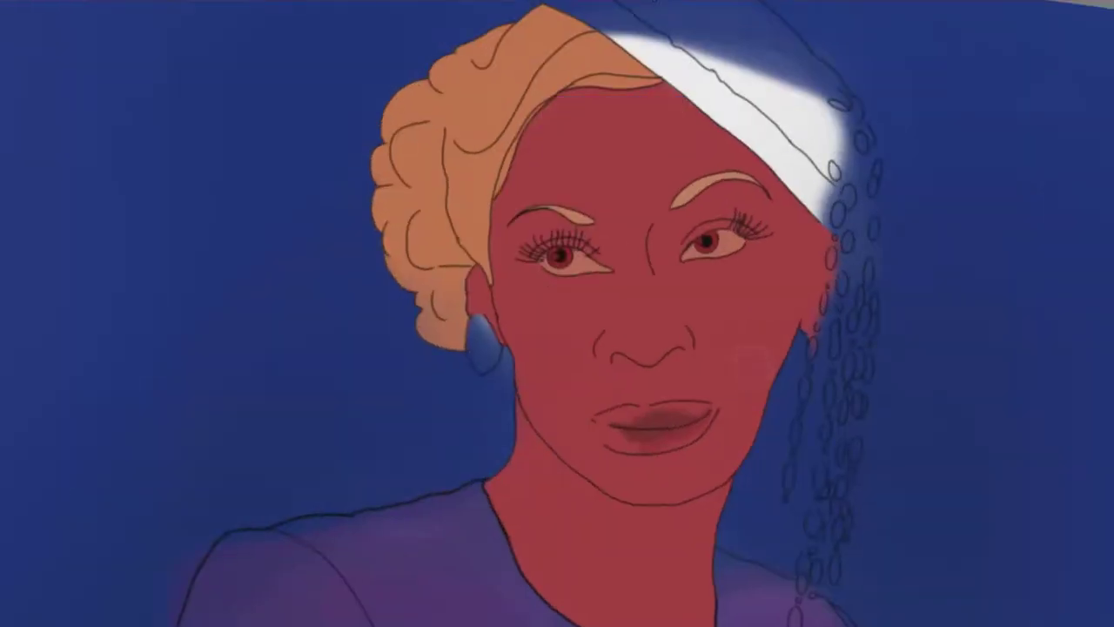
{"action": "scroll", "coordinate": [557, 313], "scroll_direction": "up", "scroll_amount": 2}
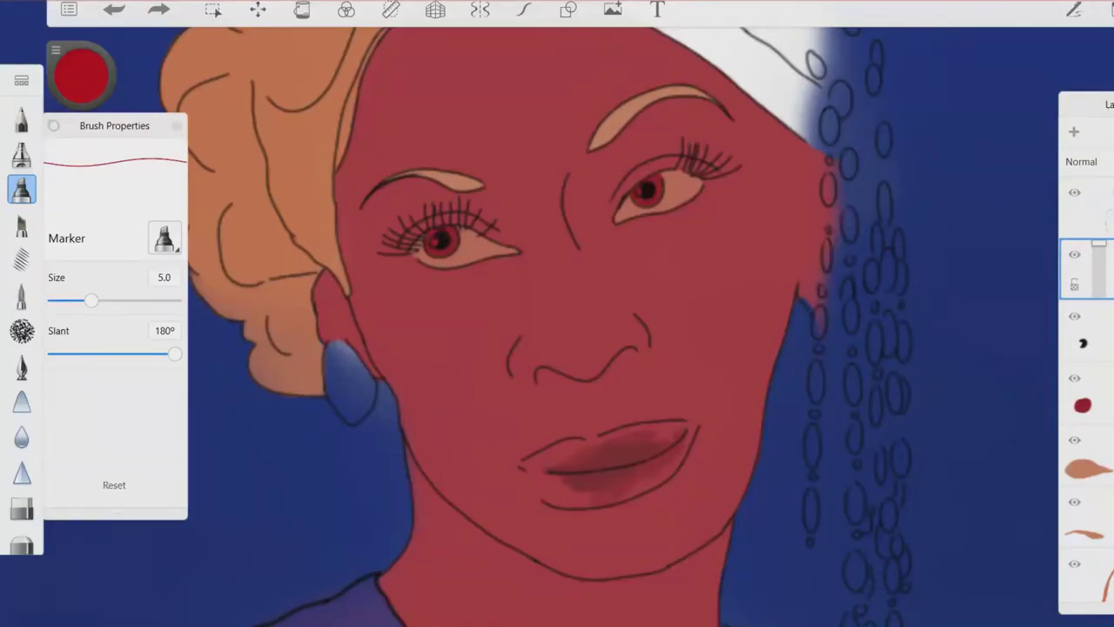
Add a new layer and airbrush both lips red at size 13.3 around the darker middle.
{"action": "left_click", "coordinate": [22, 437]}
{"action": "left_click", "coordinate": [21, 155]}
{"action": "left_click", "coordinate": [1074, 132]}
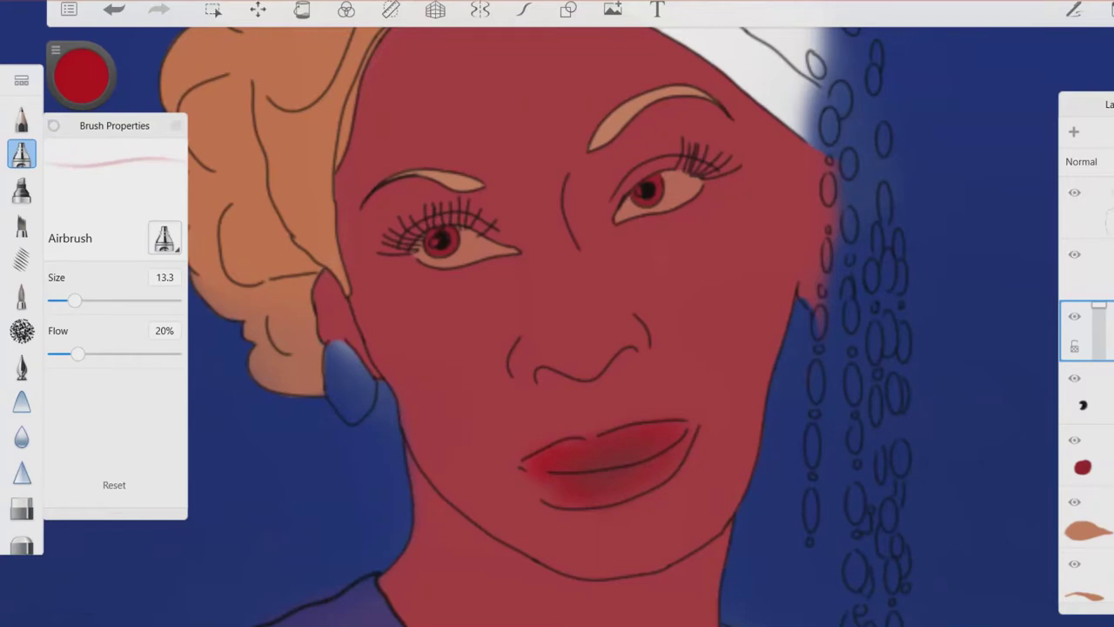
{"action": "left_click", "coordinate": [1088, 265]}
{"action": "mouse_move", "coordinate": [1099, 258]}
{"action": "left_mouse_down"}
{"action": "mouse_move", "coordinate": [1098, 280]}
{"action": "mouse_move", "coordinate": [1099, 242]}
{"action": "left_mouse_up"}
{"action": "left_click", "coordinate": [1088, 330]}
{"action": "scroll", "coordinate": [621, 480], "scroll_direction": "up", "scroll_amount": 3}
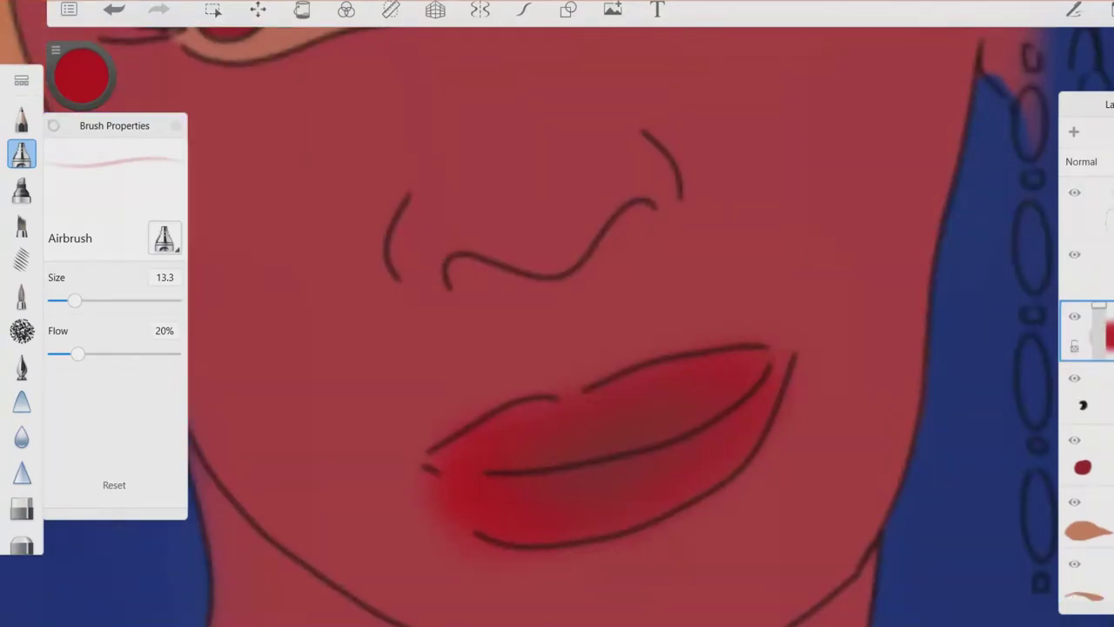
Erase the red spilling past the lip outlines with the size 5 hard eraser, undoing a soft eraser stroke at the corner.
{"action": "left_click", "coordinate": [21, 119]}
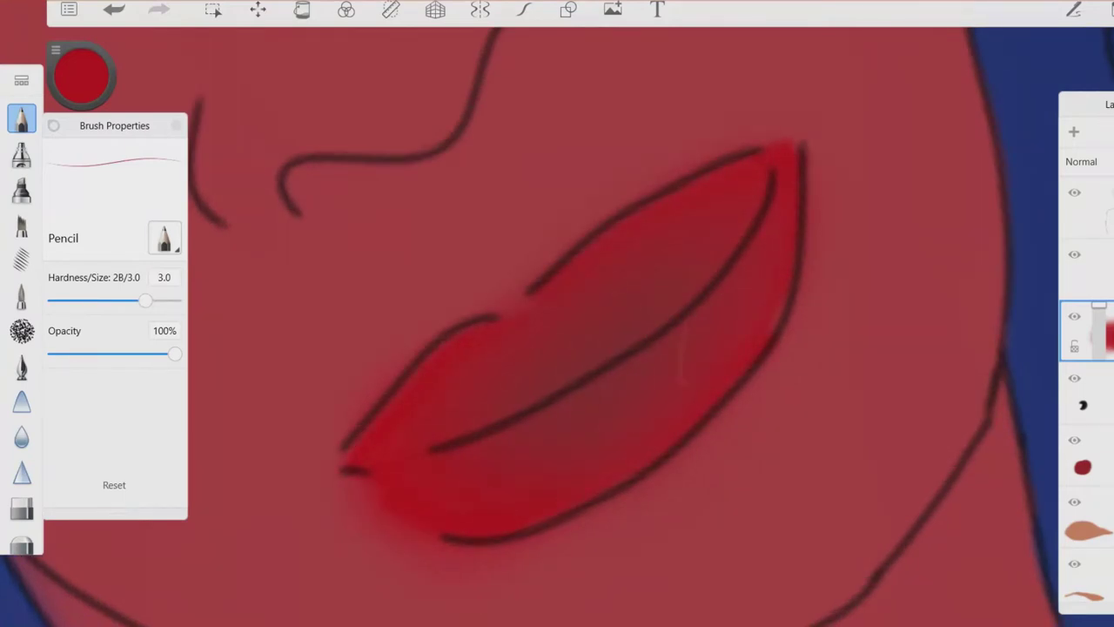
{"action": "key", "text": "e"}
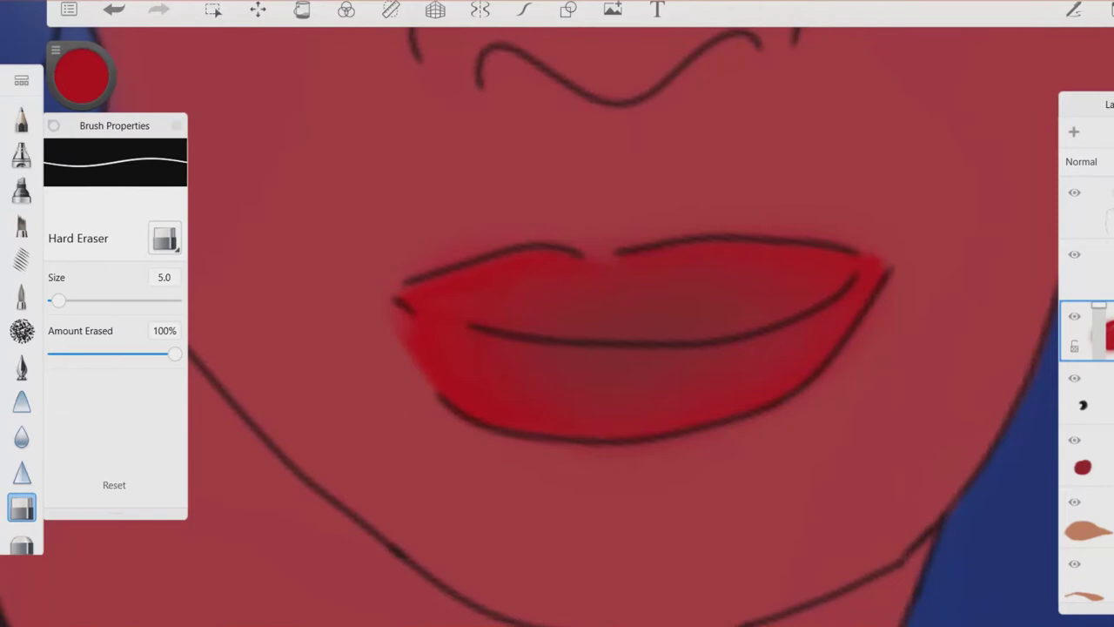
{"action": "left_click", "coordinate": [21, 544]}
{"action": "left_click_drag", "start_coordinate": [413, 291], "coordinate": [474, 404]}
{"action": "left_click", "coordinate": [113, 9]}
Clean the lips' left-hand edge with the soft eraser at size 5 and 64% erased, and slightly lower the lip layer's opacity.
{"action": "left_click", "coordinate": [164, 277]}
{"action": "type", "text": "5"}
{"action": "key", "text": "Return"}
{"action": "left_click_drag", "start_coordinate": [153, 353], "coordinate": [130, 353]}
{"action": "left_click_drag", "start_coordinate": [418, 344], "coordinate": [478, 413]}
{"action": "left_click", "coordinate": [113, 8]}
{"action": "scroll", "coordinate": [557, 348], "scroll_direction": "down", "scroll_amount": 5}
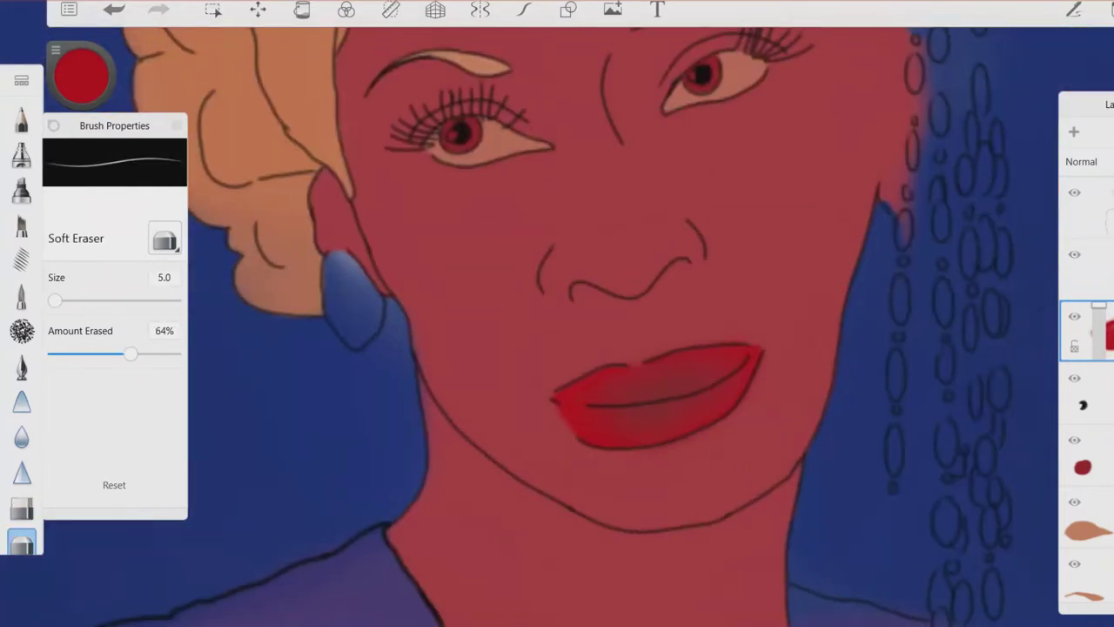
{"action": "scroll", "coordinate": [557, 348], "scroll_direction": "down", "scroll_amount": 3}
{"action": "scroll", "coordinate": [557, 348], "scroll_direction": "down", "scroll_amount": 5}
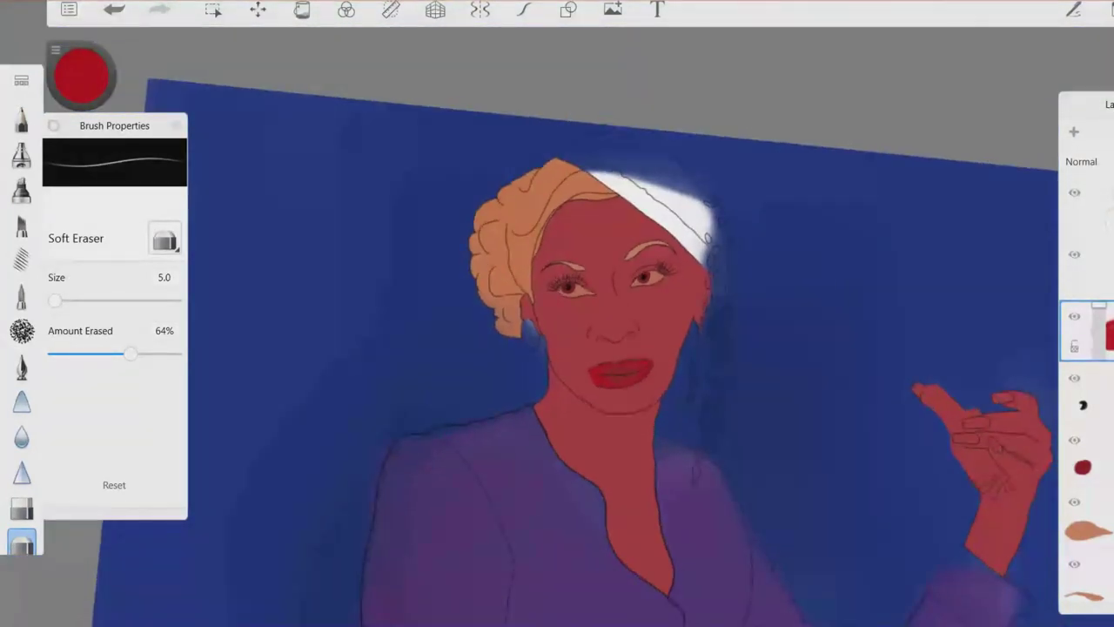
{"action": "left_click_drag", "start_coordinate": [1106, 331], "coordinate": [1093, 330]}
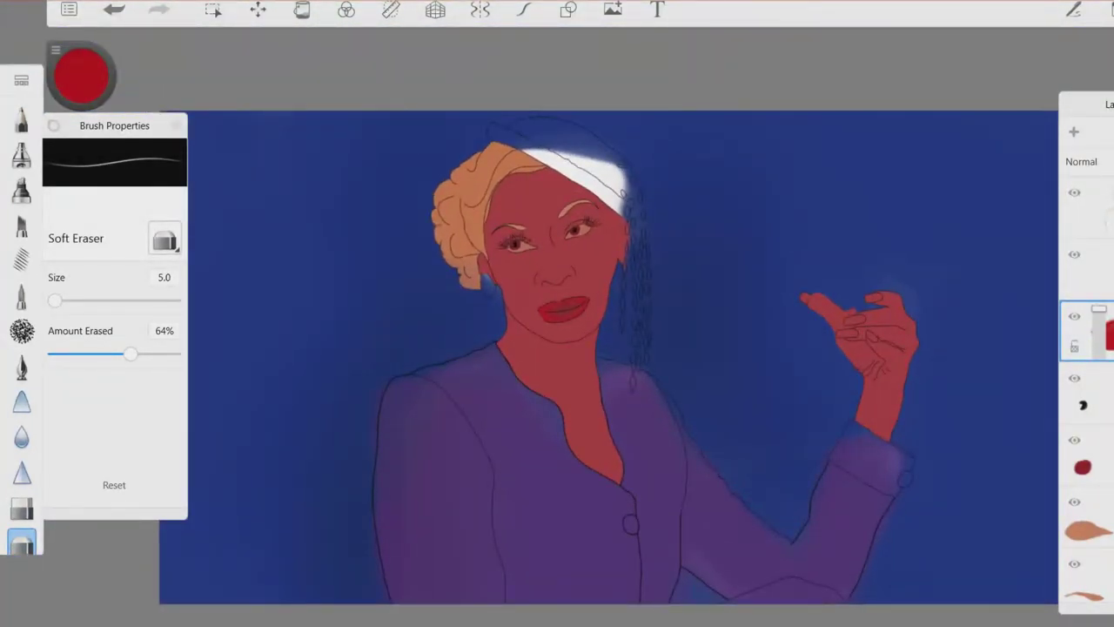
On a new layer, paint the small oval fingernail and the lower long fingernail red with the size 5 marker.
{"action": "key", "text": "ctrl+shift+n"}
{"action": "scroll", "coordinate": [861, 331], "scroll_direction": "up", "scroll_amount": 10}
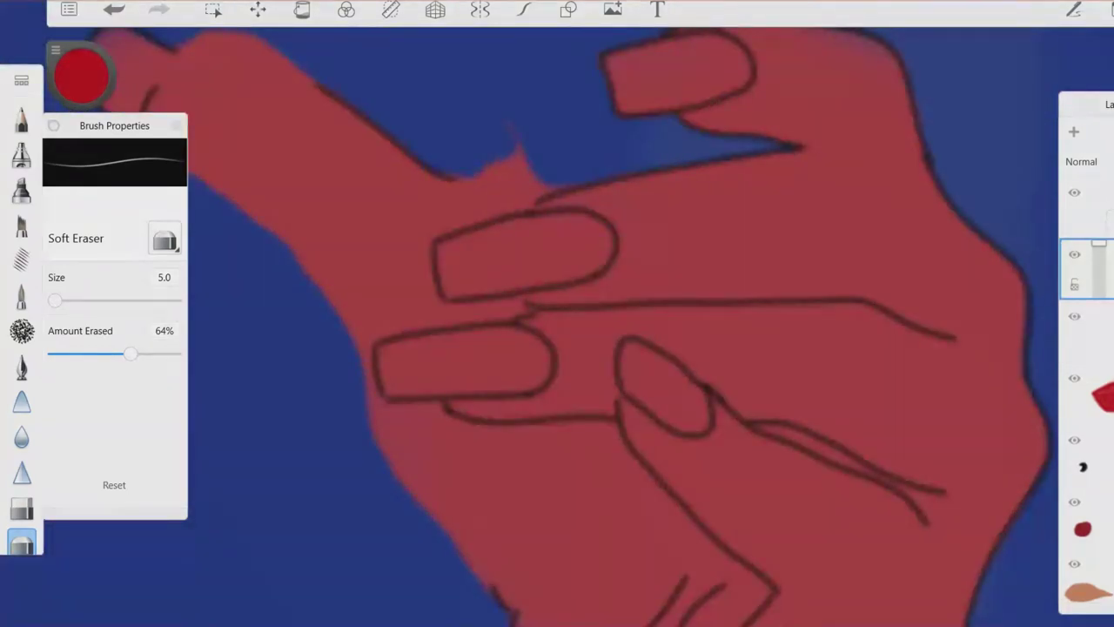
{"action": "left_click", "coordinate": [22, 189]}
{"action": "scroll", "coordinate": [818, 365], "scroll_direction": "up", "scroll_amount": 2}
{"action": "left_click_drag", "start_coordinate": [585, 385], "coordinate": [655, 451]}
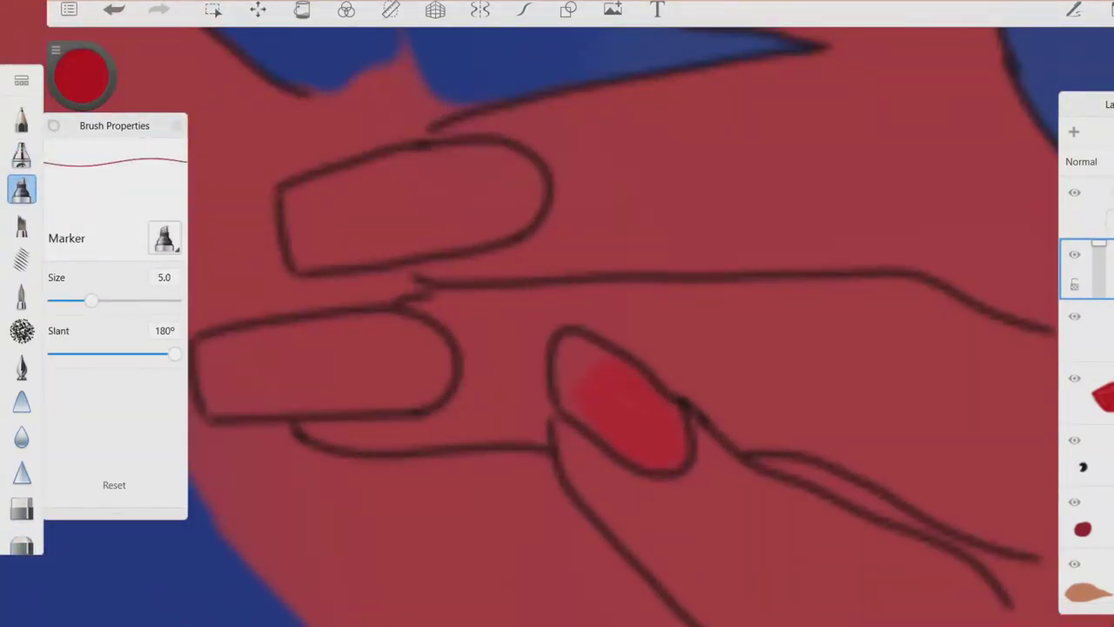
{"action": "left_click_drag", "start_coordinate": [609, 366], "coordinate": [779, 376]}
{"action": "mouse_move", "coordinate": [570, 357]}
{"action": "left_mouse_down"}
{"action": "mouse_move", "coordinate": [366, 400]}
{"action": "mouse_move", "coordinate": [392, 340]}
{"action": "left_mouse_up"}
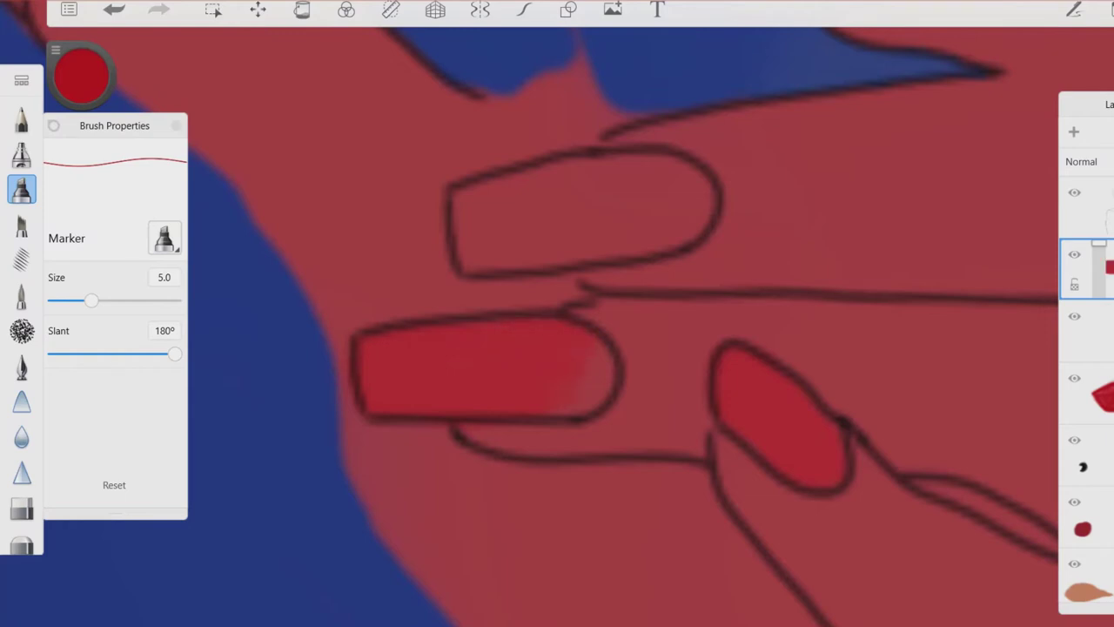
Trim the lower long nail with the size 5 hard eraser, and fill the nail above it red with the marker.
{"action": "key", "text": "e"}
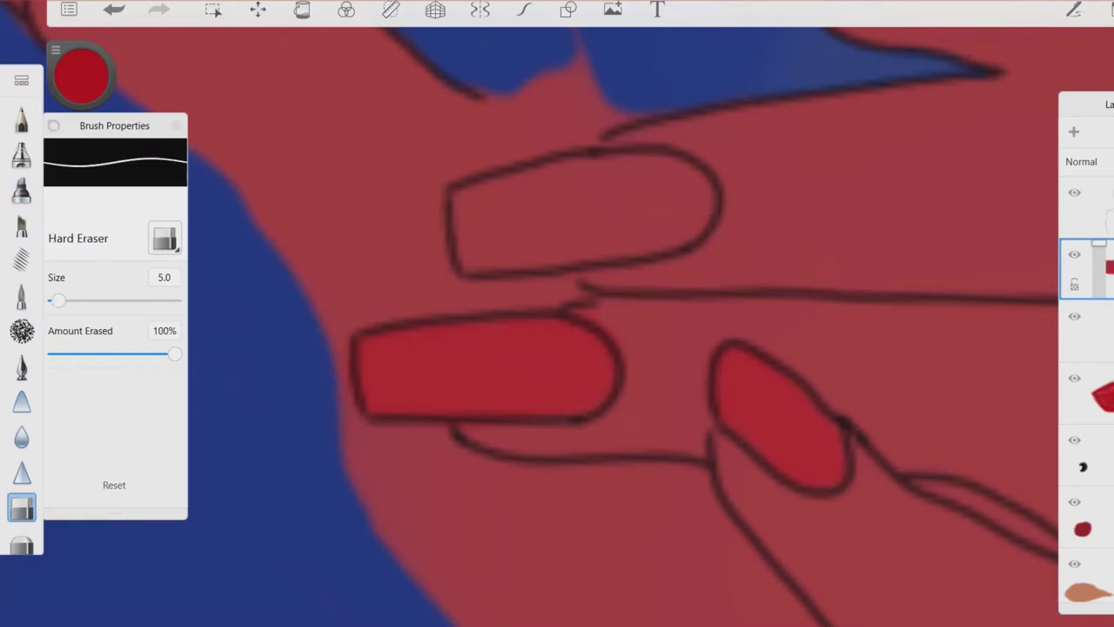
{"action": "left_click_drag", "start_coordinate": [557, 314], "coordinate": [562, 426]}
{"action": "key", "text": "e"}
{"action": "left_click_drag", "start_coordinate": [488, 331], "coordinate": [470, 383]}
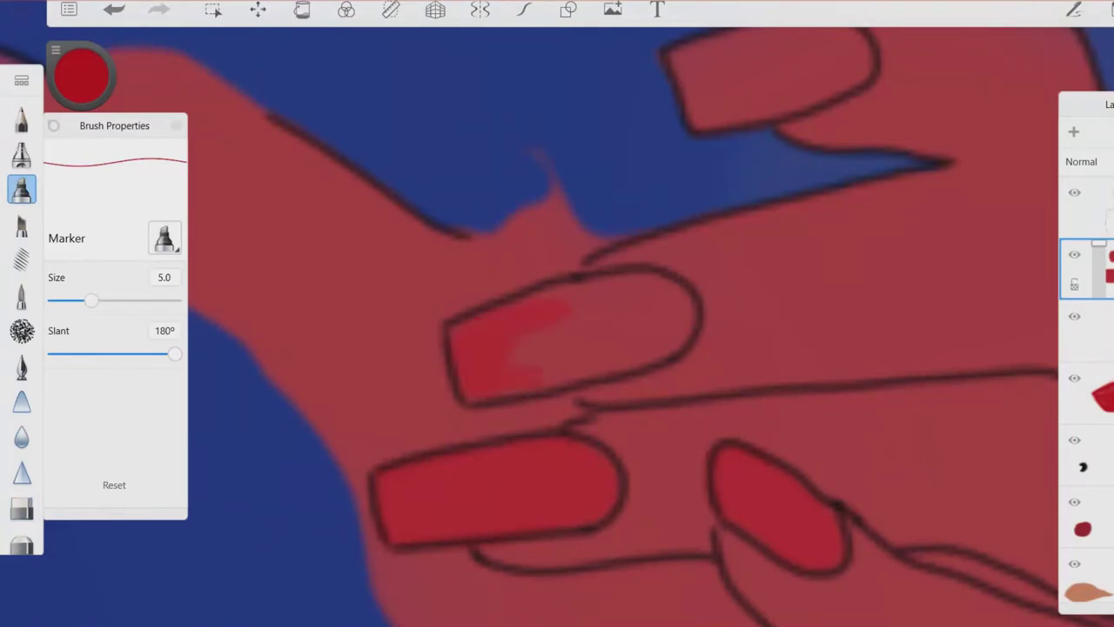
{"action": "left_click_drag", "start_coordinate": [527, 353], "coordinate": [648, 314]}
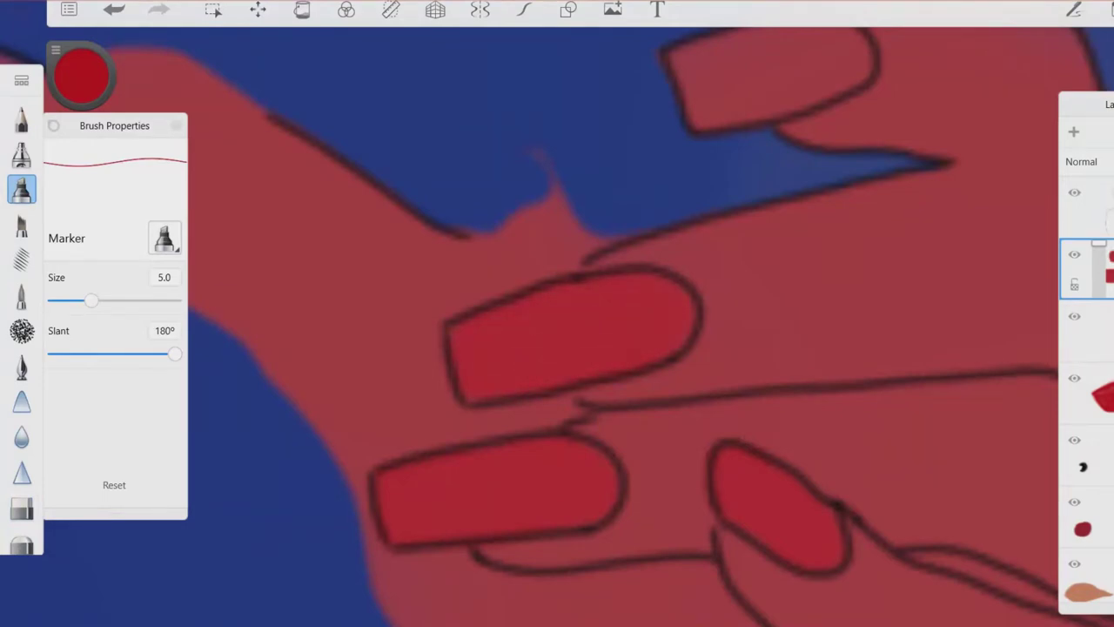
Fill the uppermost fingernail and the thumbnail red, reducing the marker size to 2 for the fine edges.
{"action": "left_click_drag", "start_coordinate": [557, 313], "coordinate": [365, 592]}
{"action": "left_click_drag", "start_coordinate": [505, 339], "coordinate": [535, 388]}
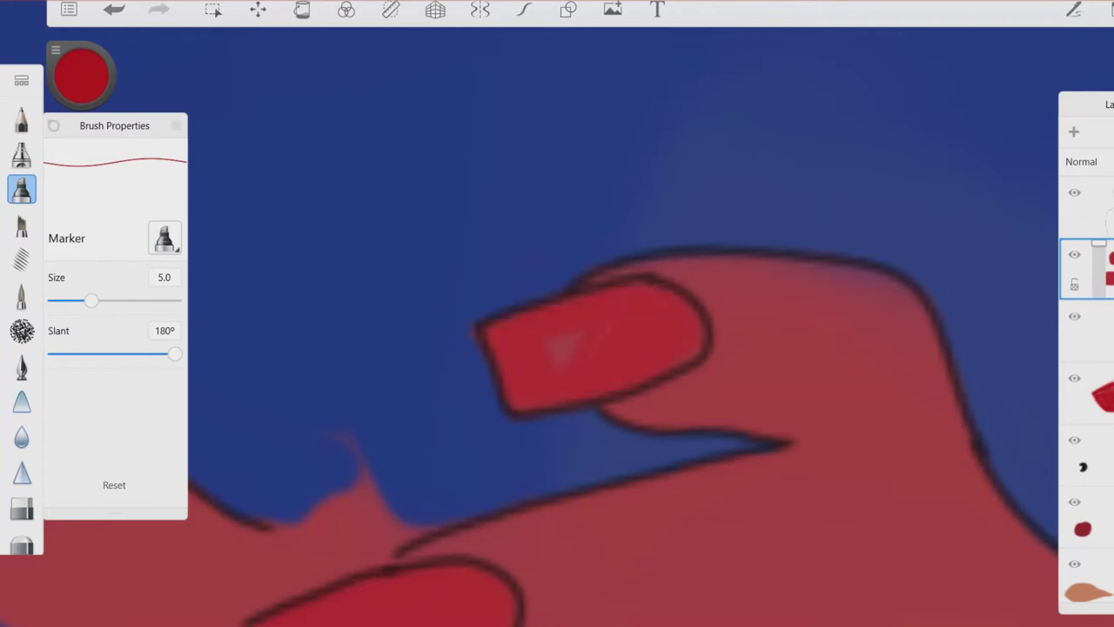
{"action": "scroll", "coordinate": [557, 348], "scroll_direction": "down", "scroll_amount": 3}
{"action": "scroll", "coordinate": [400, 383], "scroll_direction": "up", "scroll_amount": 3}
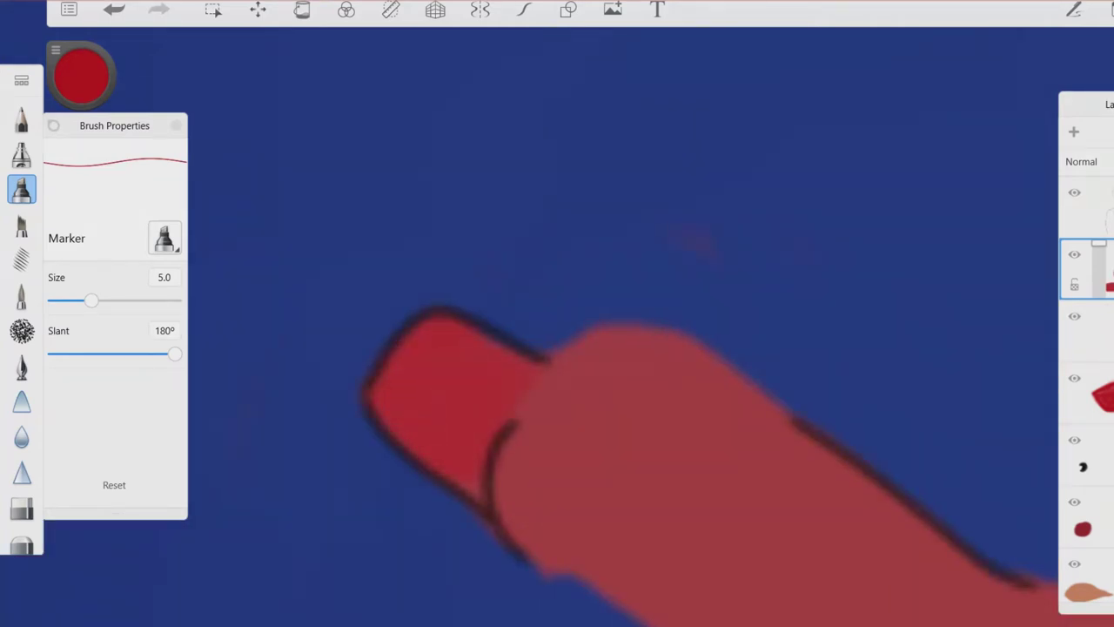
{"action": "left_click_drag", "start_coordinate": [91, 301], "coordinate": [69, 300]}
{"action": "scroll", "coordinate": [557, 313], "scroll_direction": "down", "scroll_amount": 5}
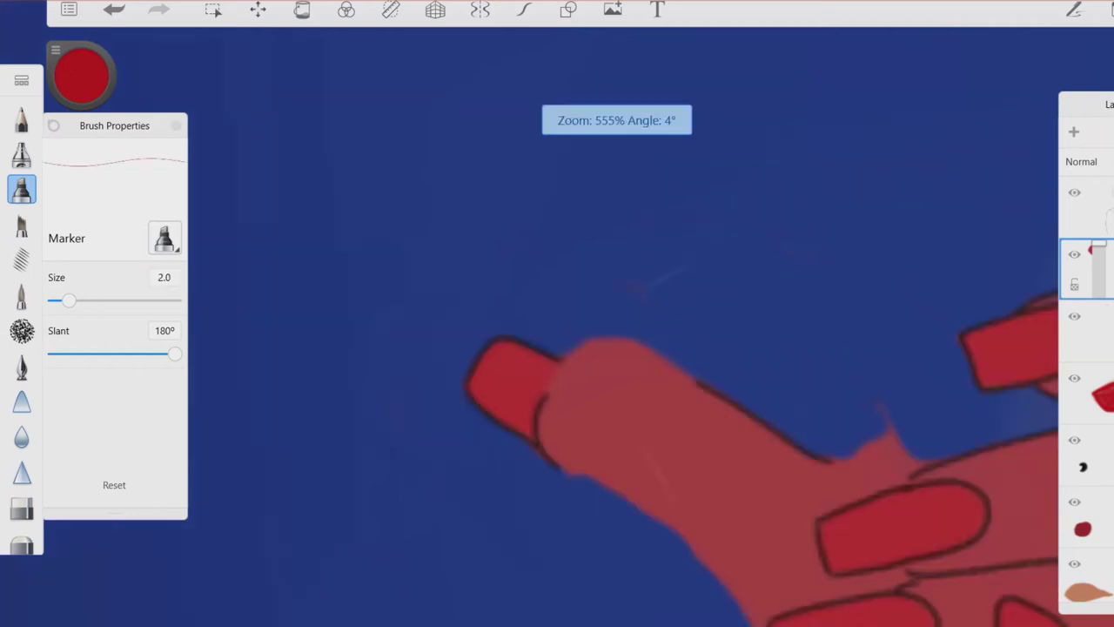
{"action": "scroll", "coordinate": [557, 348], "scroll_direction": "up", "scroll_amount": 3}
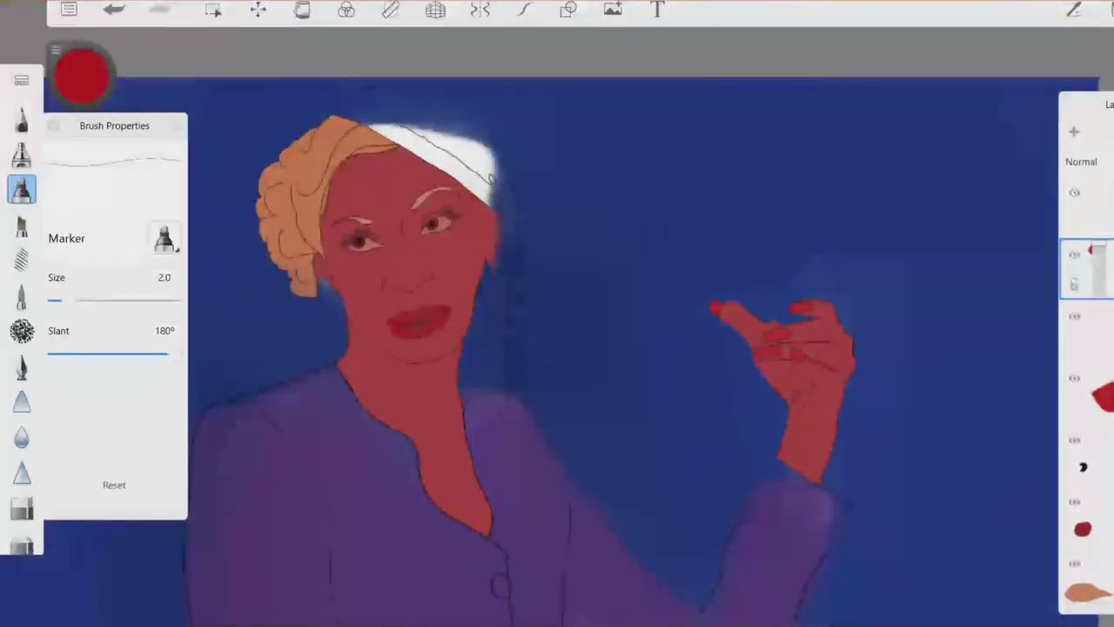
Add a new layer and paint a black edge along the base of the small oval nail with the size 2 marker.
{"action": "left_click", "coordinate": [1073, 131]}
{"action": "left_click_drag", "start_coordinate": [80, 75], "coordinate": [81, 122]}
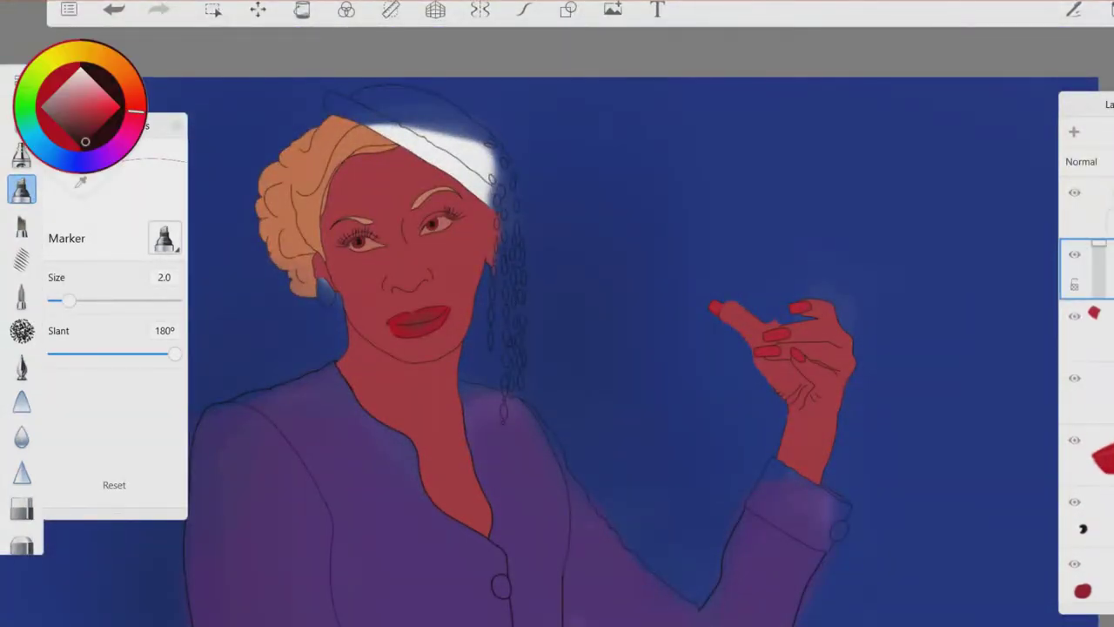
{"action": "scroll", "coordinate": [783, 348], "scroll_direction": "up", "scroll_amount": 8}
{"action": "mouse_move", "coordinate": [740, 309]}
{"action": "left_mouse_down"}
{"action": "mouse_move", "coordinate": [788, 461]}
{"action": "mouse_move", "coordinate": [644, 509]}
{"action": "left_mouse_up"}
{"action": "scroll", "coordinate": [557, 313], "scroll_direction": "down", "scroll_amount": 3}
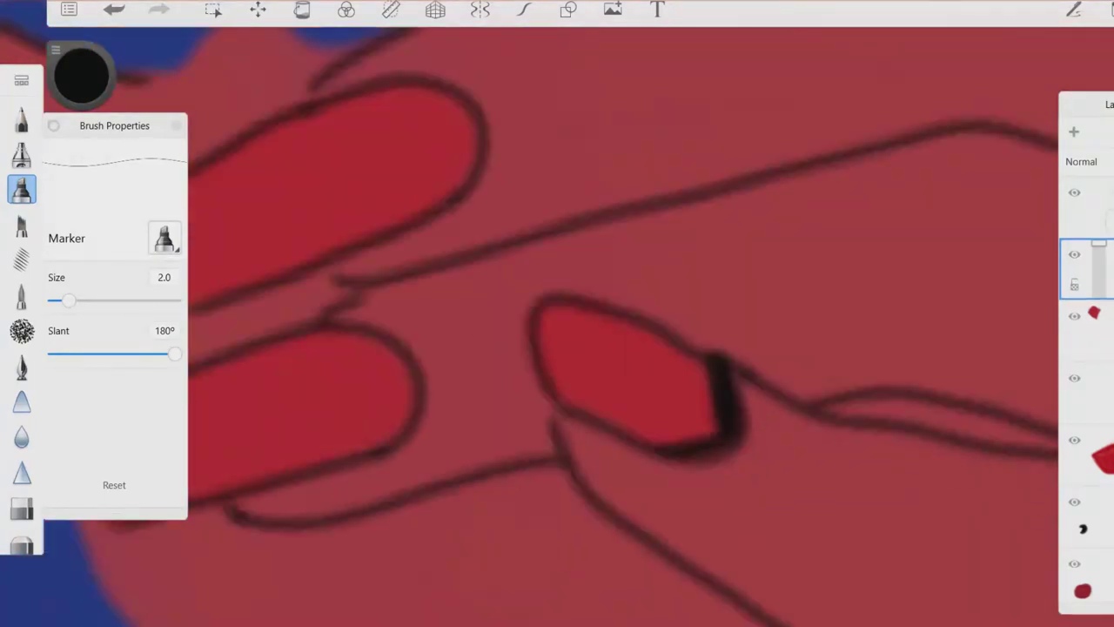
{"action": "scroll", "coordinate": [558, 313], "scroll_direction": "up", "scroll_amount": 3}
{"action": "mouse_move", "coordinate": [710, 330]}
{"action": "left_mouse_down"}
{"action": "mouse_move", "coordinate": [636, 457]}
{"action": "mouse_move", "coordinate": [723, 435]}
{"action": "left_mouse_up"}
Try to soften the oval nail's black edge with Smear and with Blur at size 4.6, undoing the strokes.
{"action": "left_click", "coordinate": [22, 401]}
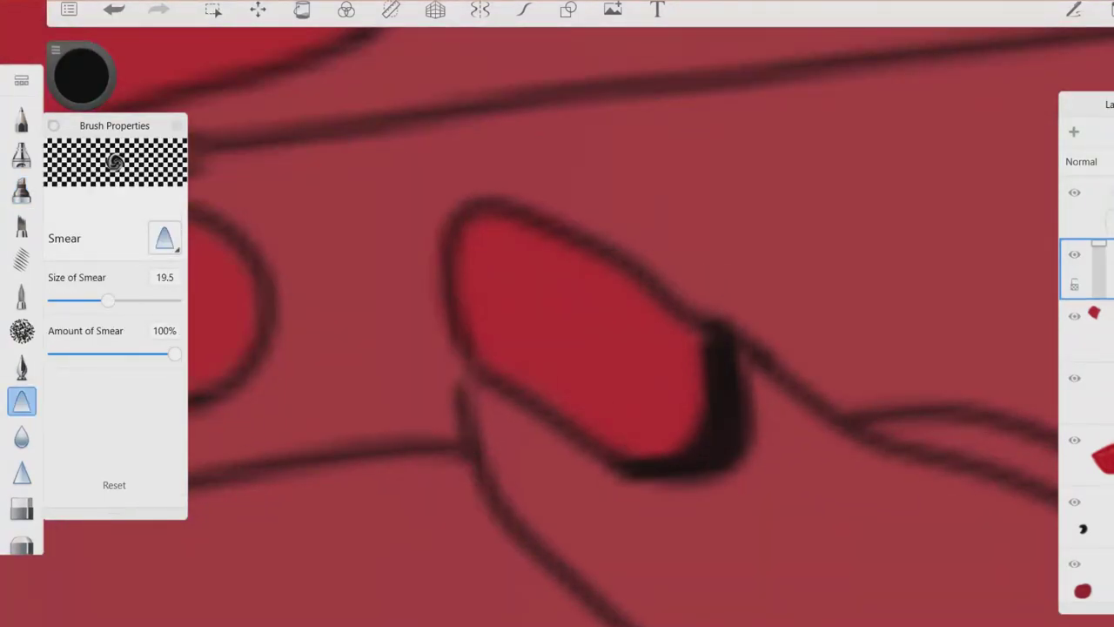
{"action": "key", "text": "ctrl+z"}
{"action": "left_click", "coordinate": [22, 436]}
{"action": "scroll", "coordinate": [557, 314], "scroll_direction": "down", "scroll_amount": 2}
{"action": "left_click_drag", "start_coordinate": [103, 300], "coordinate": [55, 300]}
{"action": "left_click_drag", "start_coordinate": [688, 357], "coordinate": [688, 425]}
{"action": "key", "text": "ctrl+z"}
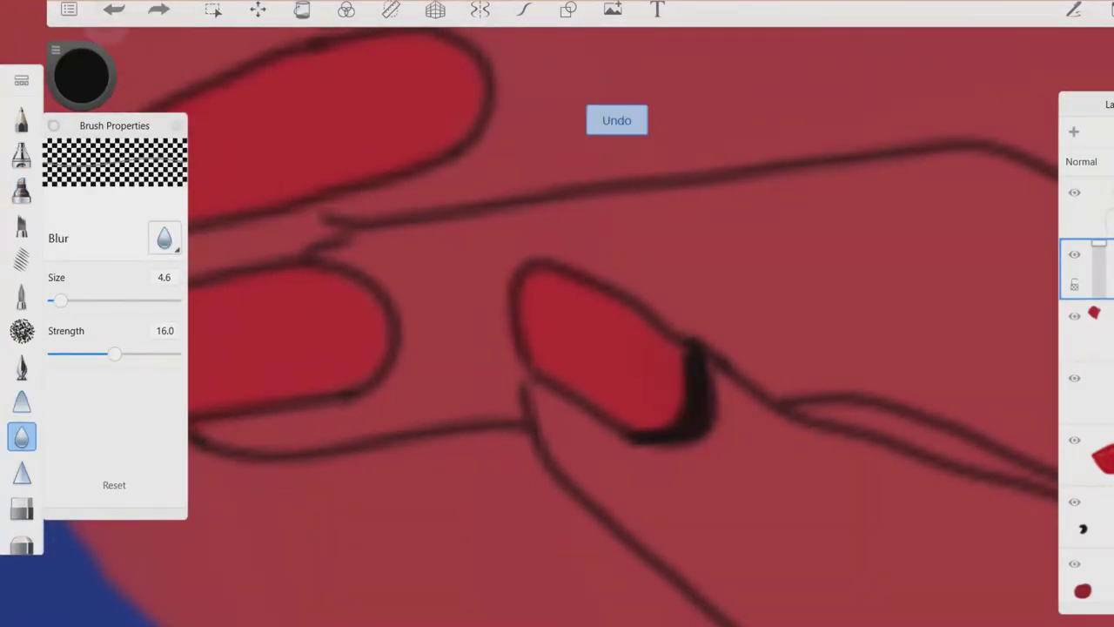
Set Blur to size 8.0 and strength 9.5, testing it on the oval nail's black edge and undoing the strokes.
{"action": "left_click", "coordinate": [164, 277]}
{"action": "left_click", "coordinate": [262, 292]}
{"action": "left_click", "coordinate": [327, 421]}
{"action": "left_click_drag", "start_coordinate": [692, 348], "coordinate": [679, 436]}
{"action": "key", "text": "ctrl+z"}
{"action": "left_click_drag", "start_coordinate": [114, 353], "coordinate": [90, 354]}
{"action": "left_click_drag", "start_coordinate": [692, 352], "coordinate": [670, 431]}
{"action": "key", "text": "ctrl+z"}
Blur the oval nail's black edge into the red at size 8.0 and strength 6.6.
{"action": "scroll", "coordinate": [557, 314], "scroll_direction": "down", "scroll_amount": 3}
{"action": "scroll", "coordinate": [557, 313], "scroll_direction": "up", "scroll_amount": 3}
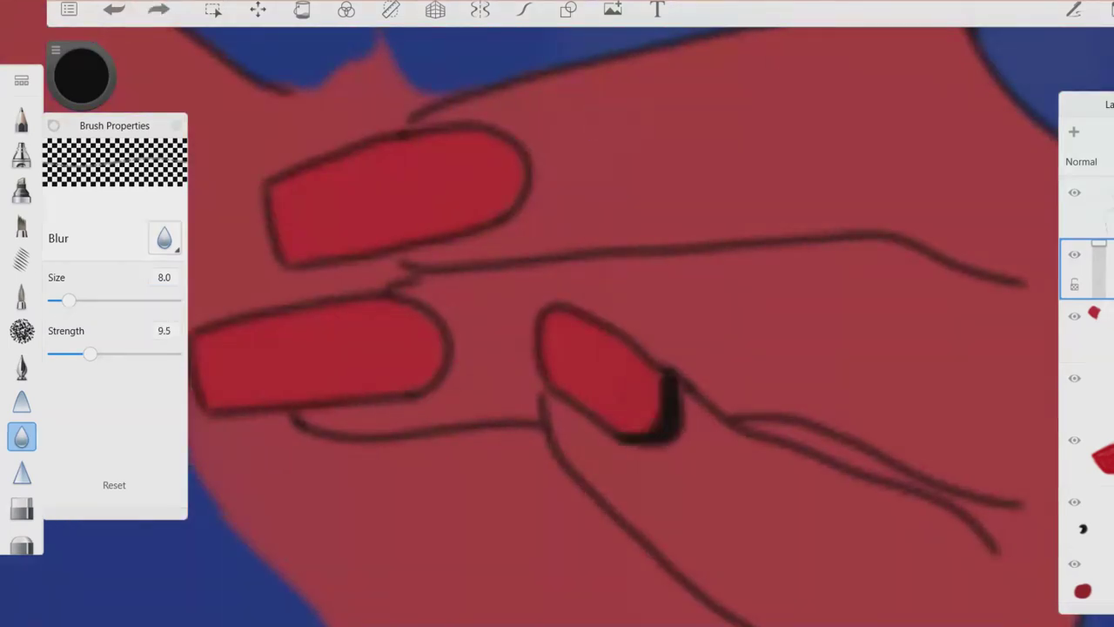
{"action": "left_click_drag", "start_coordinate": [670, 376], "coordinate": [643, 439]}
{"action": "scroll", "coordinate": [557, 314], "scroll_direction": "down", "scroll_amount": 3}
{"action": "scroll", "coordinate": [557, 313], "scroll_direction": "up", "scroll_amount": 3}
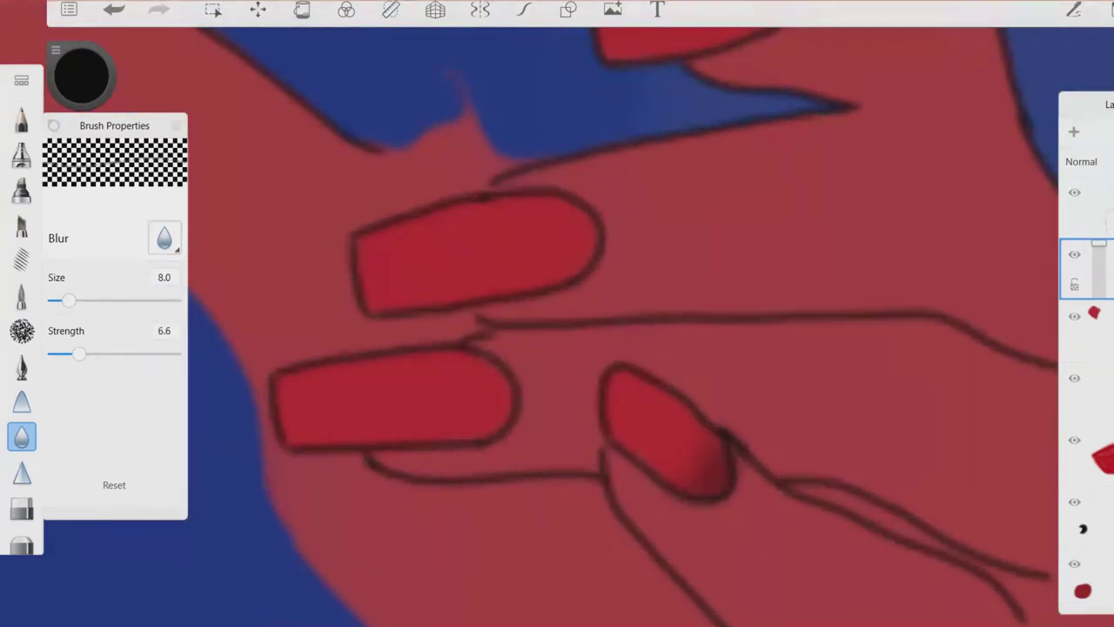
Shade the bases of the lower long nail and the oval nail black with the size 3.0 pencil and blur them into the red.
{"action": "left_click", "coordinate": [21, 119]}
{"action": "mouse_move", "coordinate": [479, 357]}
{"action": "left_mouse_down"}
{"action": "mouse_move", "coordinate": [484, 439]}
{"action": "mouse_move", "coordinate": [474, 357]}
{"action": "left_mouse_up"}
{"action": "left_click", "coordinate": [21, 436]}
{"action": "left_click", "coordinate": [22, 119]}
{"action": "left_click_drag", "start_coordinate": [723, 436], "coordinate": [670, 489]}
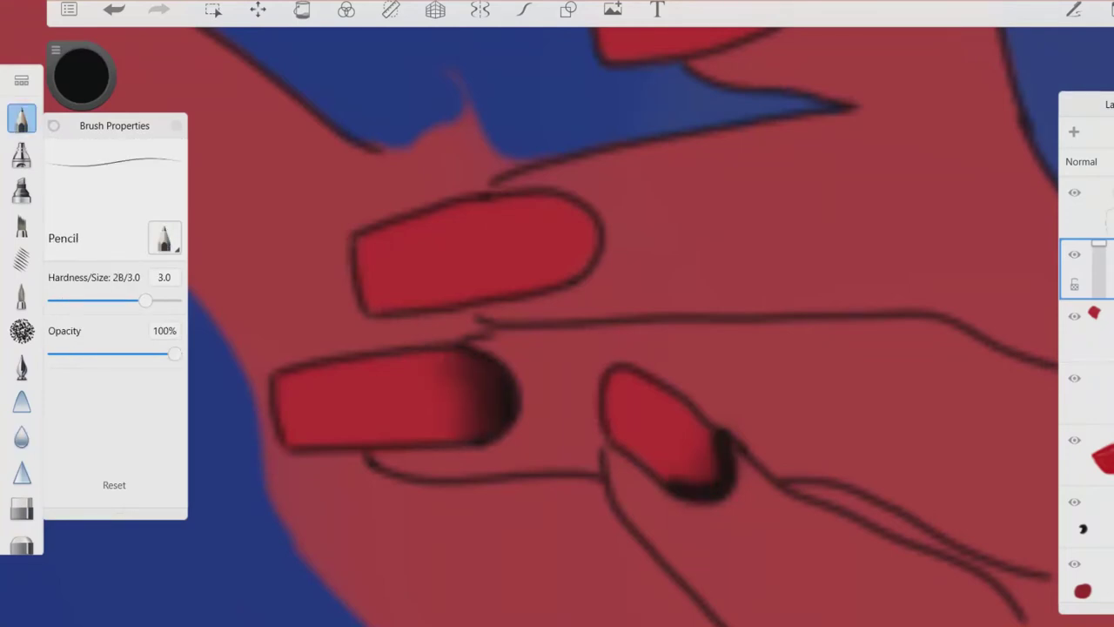
{"action": "left_click", "coordinate": [22, 436]}
{"action": "left_click_drag", "start_coordinate": [722, 435], "coordinate": [670, 489]}
{"action": "scroll", "coordinate": [557, 313], "scroll_direction": "up", "scroll_amount": 2}
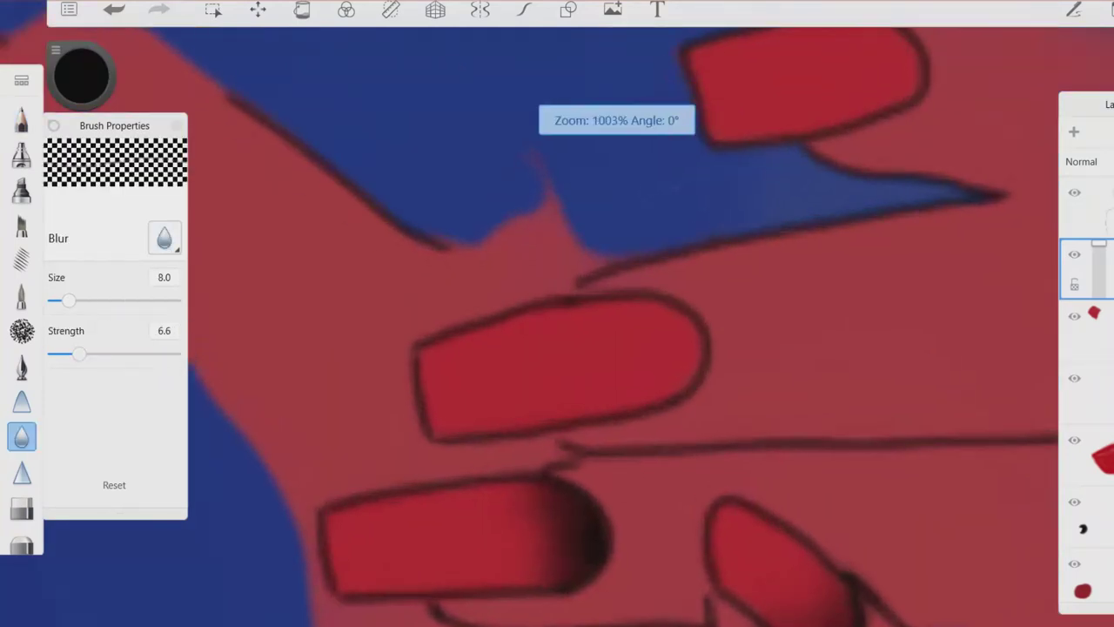
Draw a black edge around the base of the middle long nail with the size 3.0 pencil and blur it into the red.
{"action": "left_click", "coordinate": [22, 119]}
{"action": "mouse_move", "coordinate": [609, 291]}
{"action": "left_mouse_down"}
{"action": "mouse_move", "coordinate": [666, 402]}
{"action": "mouse_move", "coordinate": [688, 300]}
{"action": "mouse_move", "coordinate": [644, 409]}
{"action": "left_mouse_up"}
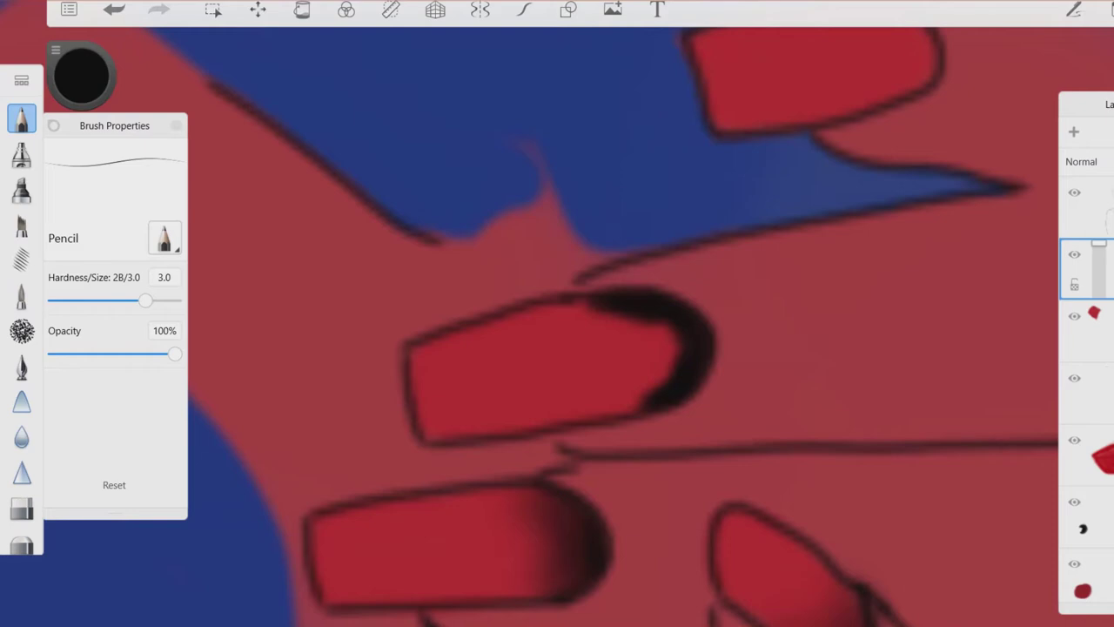
{"action": "left_click", "coordinate": [22, 436]}
{"action": "left_click_drag", "start_coordinate": [687, 309], "coordinate": [662, 400]}
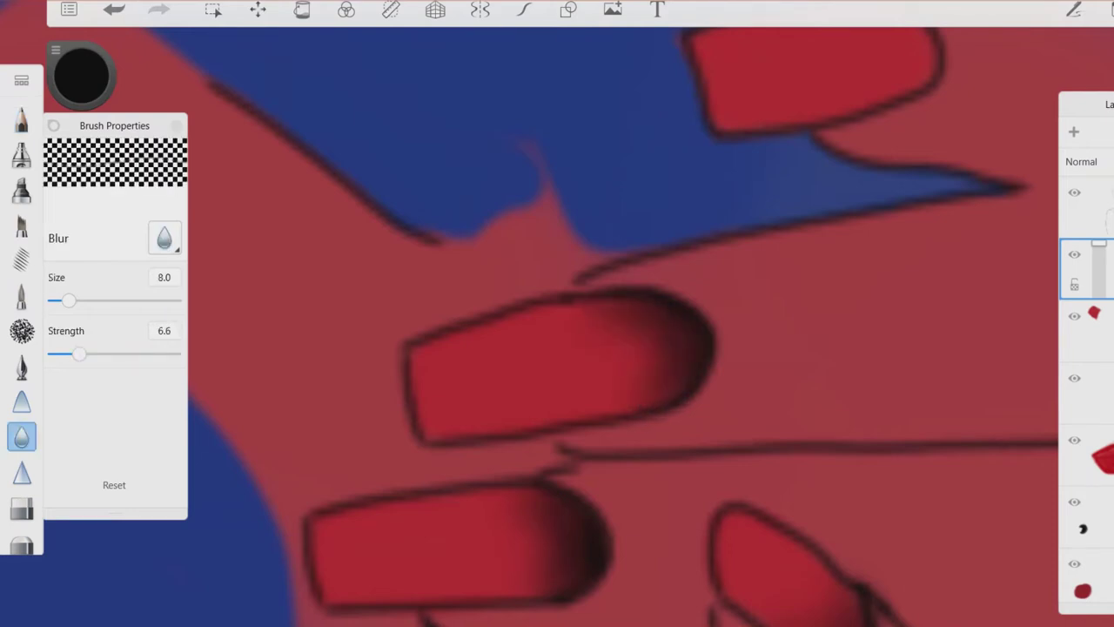
{"action": "scroll", "coordinate": [557, 314], "scroll_direction": "down", "scroll_amount": 3}
{"action": "scroll", "coordinate": [679, 305], "scroll_direction": "up", "scroll_amount": 3}
Pencil and blur a black edge on the uppermost fingernail's base, and lower the opacity of the nail shading layer.
{"action": "left_click", "coordinate": [22, 119]}
{"action": "left_click_drag", "start_coordinate": [727, 253], "coordinate": [771, 341]}
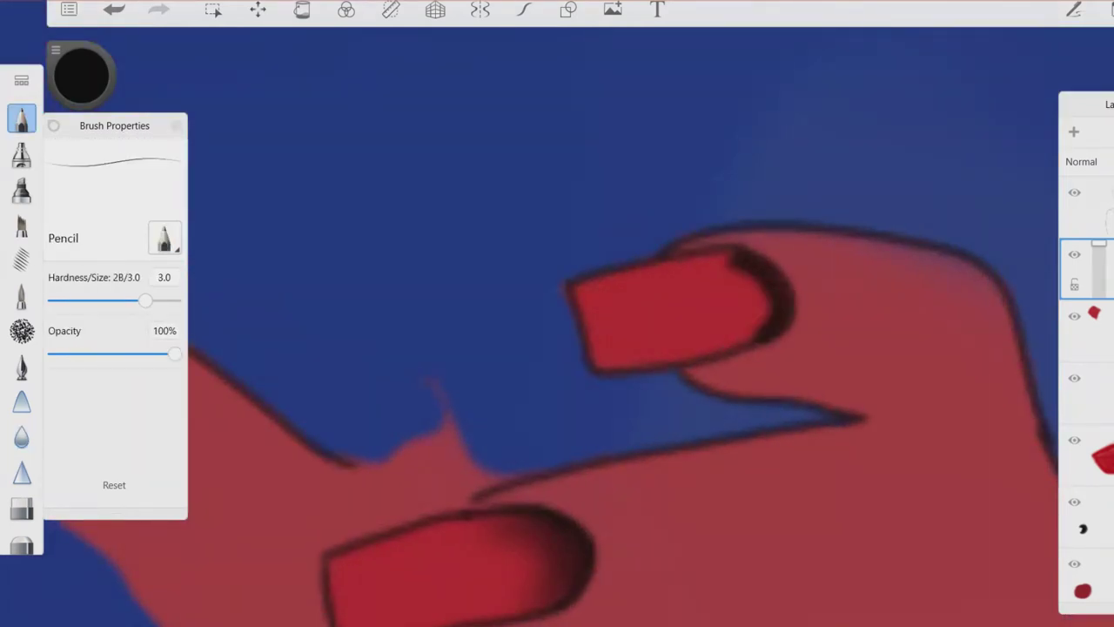
{"action": "left_click", "coordinate": [21, 436]}
{"action": "left_click_drag", "start_coordinate": [766, 283], "coordinate": [761, 339]}
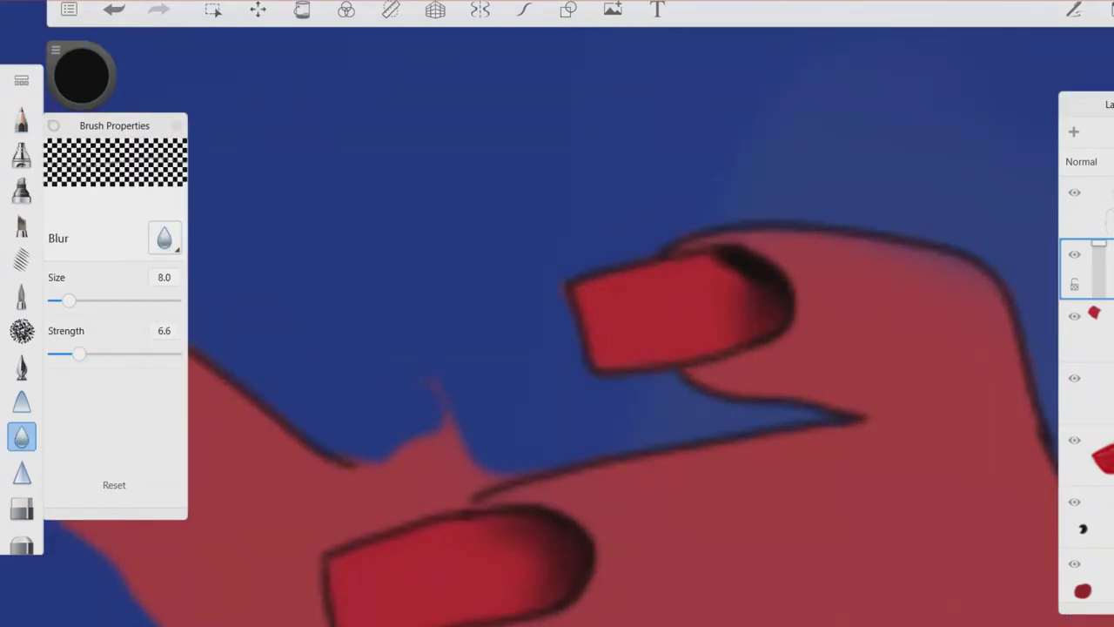
{"action": "left_click_drag", "start_coordinate": [749, 253], "coordinate": [722, 283]}
{"action": "scroll", "coordinate": [557, 314], "scroll_direction": "down", "scroll_amount": 5}
{"action": "scroll", "coordinate": [558, 314], "scroll_direction": "up", "scroll_amount": 5}
{"action": "scroll", "coordinate": [557, 314], "scroll_direction": "down", "scroll_amount": 5}
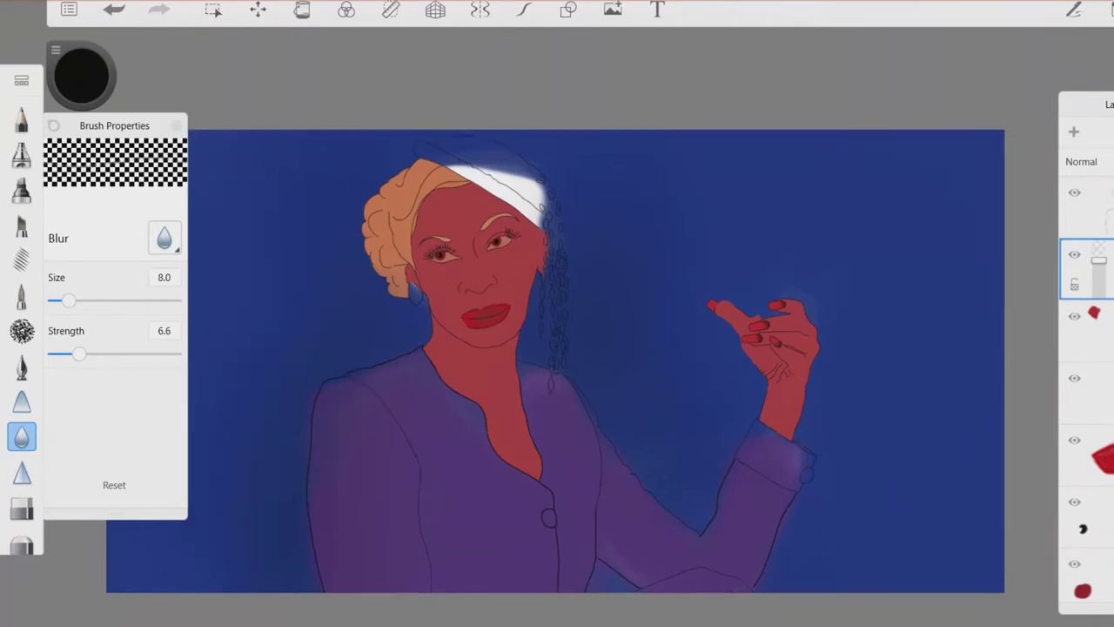
{"action": "scroll", "coordinate": [557, 348], "scroll_direction": "up", "scroll_amount": 3}
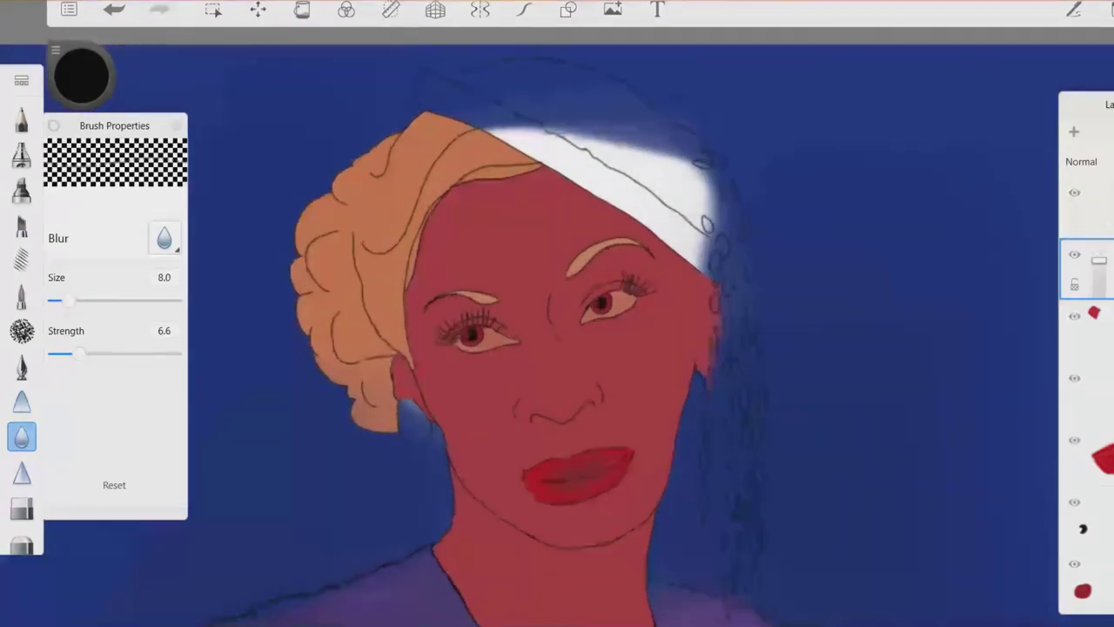
Change the drawing colour from black to a saturated bright orange for the jewellery.
{"action": "left_click", "coordinate": [81, 76]}
{"action": "left_click", "coordinate": [82, 75]}
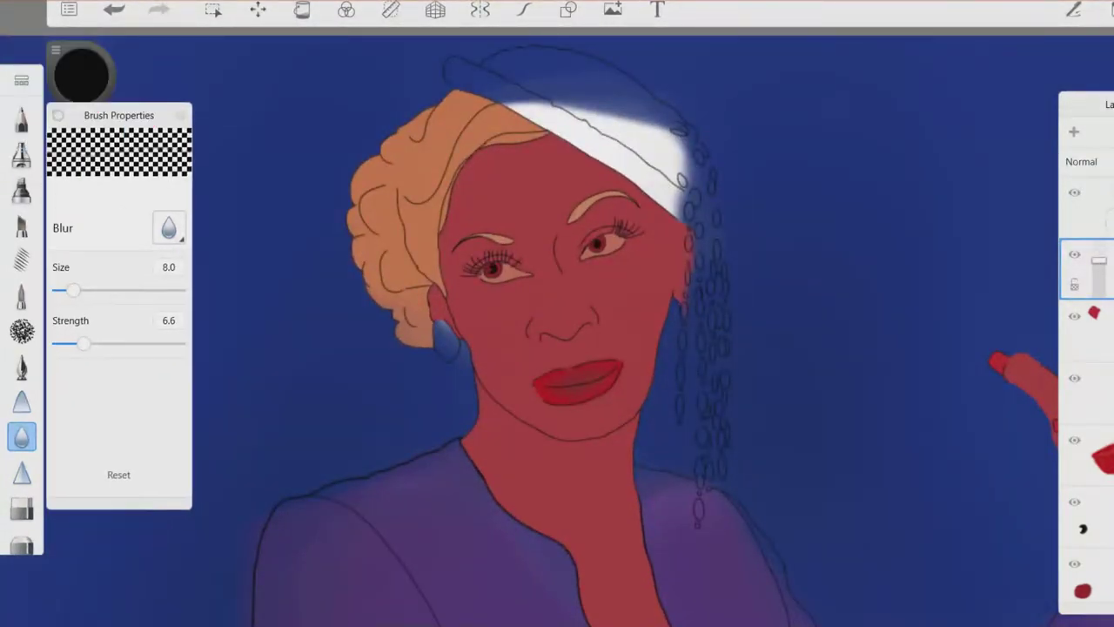
{"action": "left_click", "coordinate": [81, 76]}
{"action": "left_click_drag", "start_coordinate": [137, 112], "coordinate": [122, 67]}
{"action": "left_click_drag", "start_coordinate": [80, 147], "coordinate": [109, 117]}
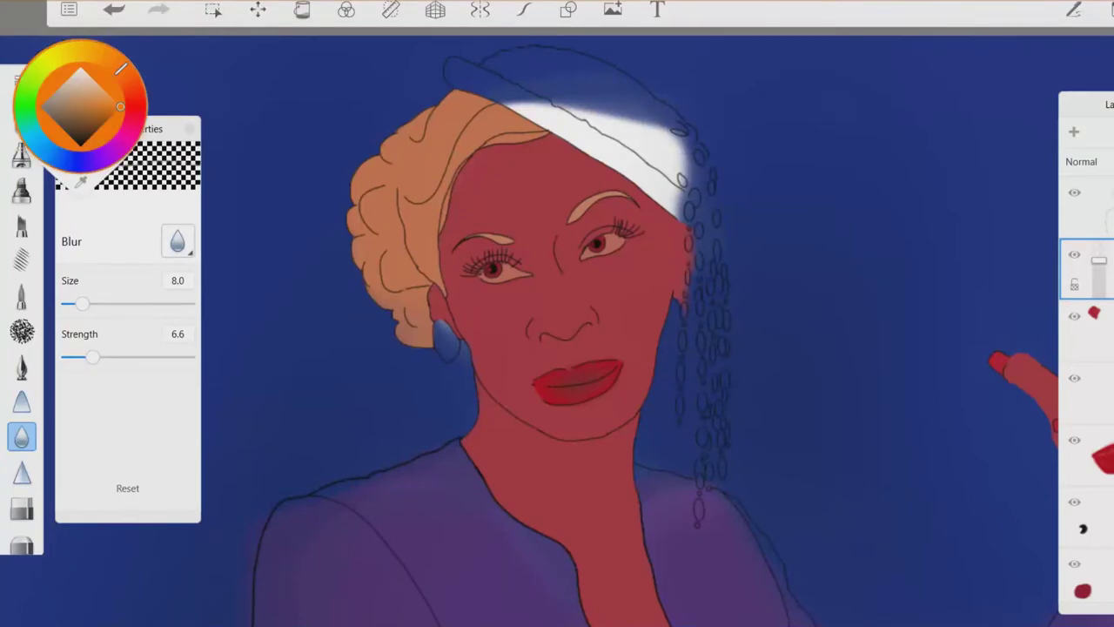
{"action": "left_click", "coordinate": [82, 75]}
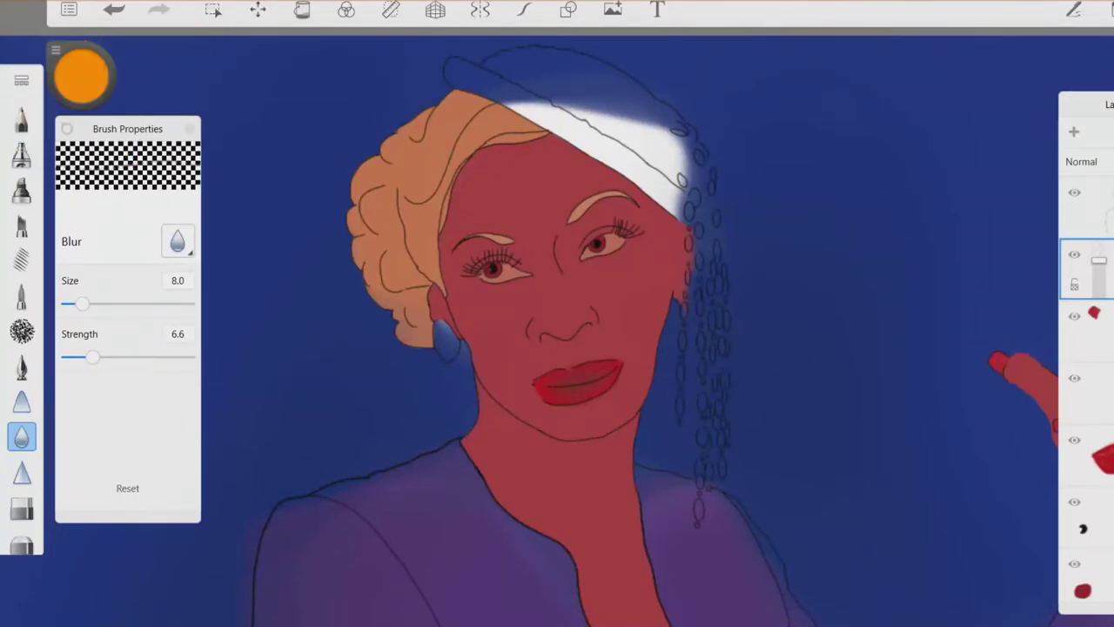
Fill the drop earring below the ear on the hair side with solid orange on a new layer, using the size 3.0 pencil.
{"action": "scroll", "coordinate": [446, 344], "scroll_direction": "up", "scroll_amount": 5}
{"action": "left_click", "coordinate": [22, 119]}
{"action": "mouse_move", "coordinate": [543, 418]}
{"action": "left_mouse_down"}
{"action": "mouse_move", "coordinate": [541, 485]}
{"action": "mouse_move", "coordinate": [523, 453]}
{"action": "left_mouse_up"}
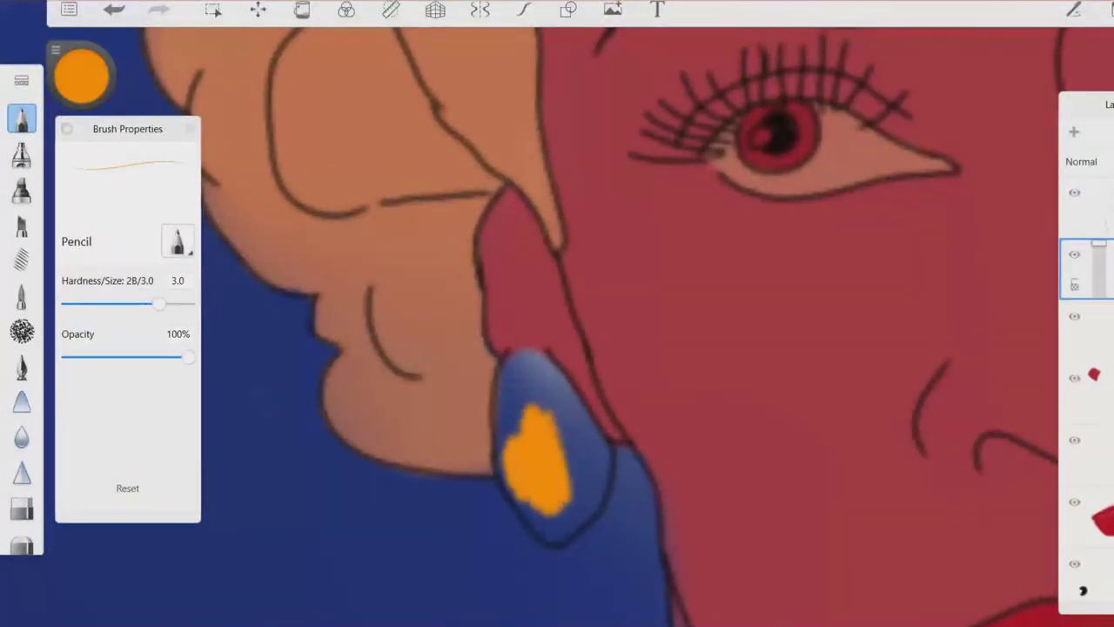
{"action": "scroll", "coordinate": [557, 348], "scroll_direction": "up", "scroll_amount": 2}
{"action": "left_click_drag", "start_coordinate": [544, 492], "coordinate": [562, 523]}
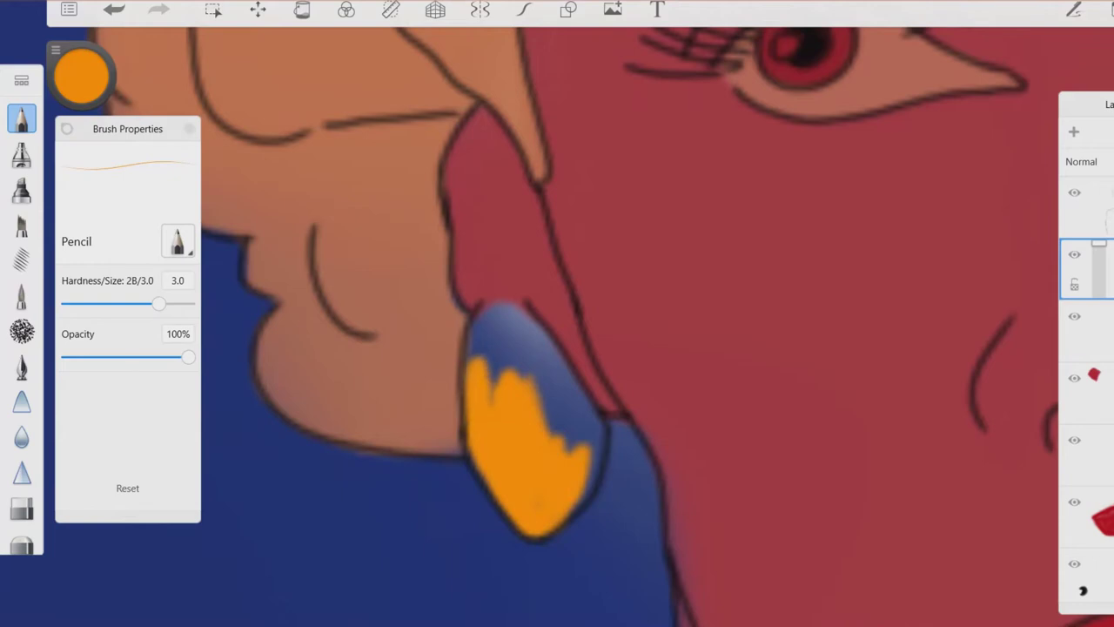
{"action": "left_click_drag", "start_coordinate": [496, 366], "coordinate": [570, 439]}
{"action": "scroll", "coordinate": [557, 349], "scroll_direction": "up", "scroll_amount": 2}
{"action": "scroll", "coordinate": [557, 348], "scroll_direction": "up", "scroll_amount": 1}
{"action": "mouse_move", "coordinate": [572, 348]}
{"action": "left_mouse_down"}
{"action": "mouse_move", "coordinate": [510, 243]}
{"action": "mouse_move", "coordinate": [470, 287]}
{"action": "mouse_move", "coordinate": [523, 261]}
{"action": "left_mouse_up"}
{"action": "left_click_drag", "start_coordinate": [561, 322], "coordinate": [614, 431]}
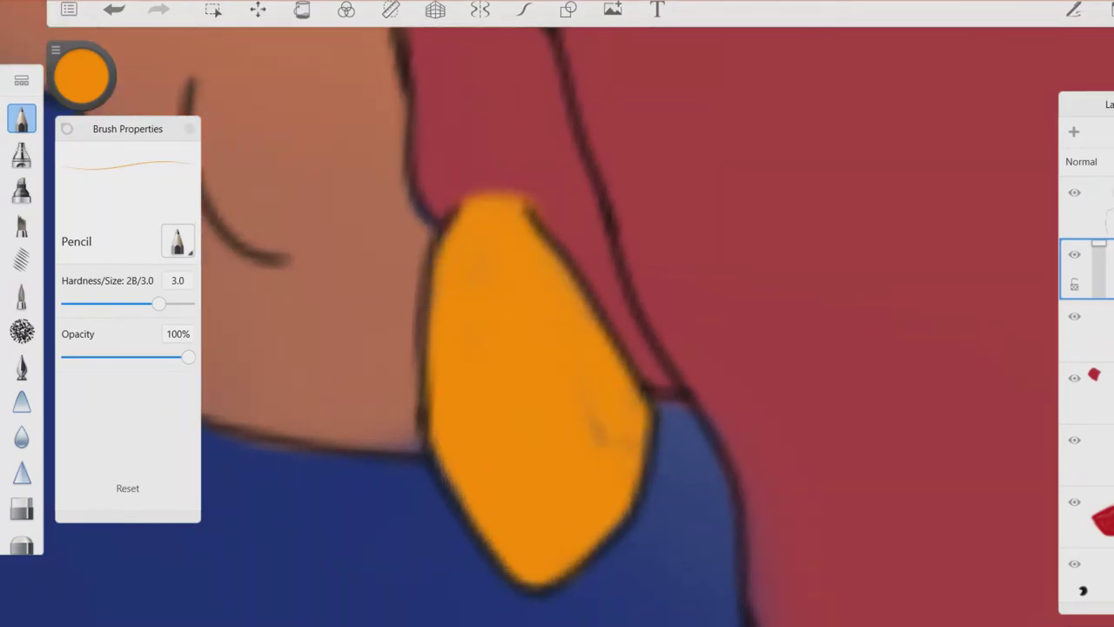
{"action": "scroll", "coordinate": [557, 348], "scroll_direction": "down", "scroll_amount": 2}
Fill the lower long beads and small round beads of the strand nearest the jaw with orange.
{"action": "key", "text": "e"}
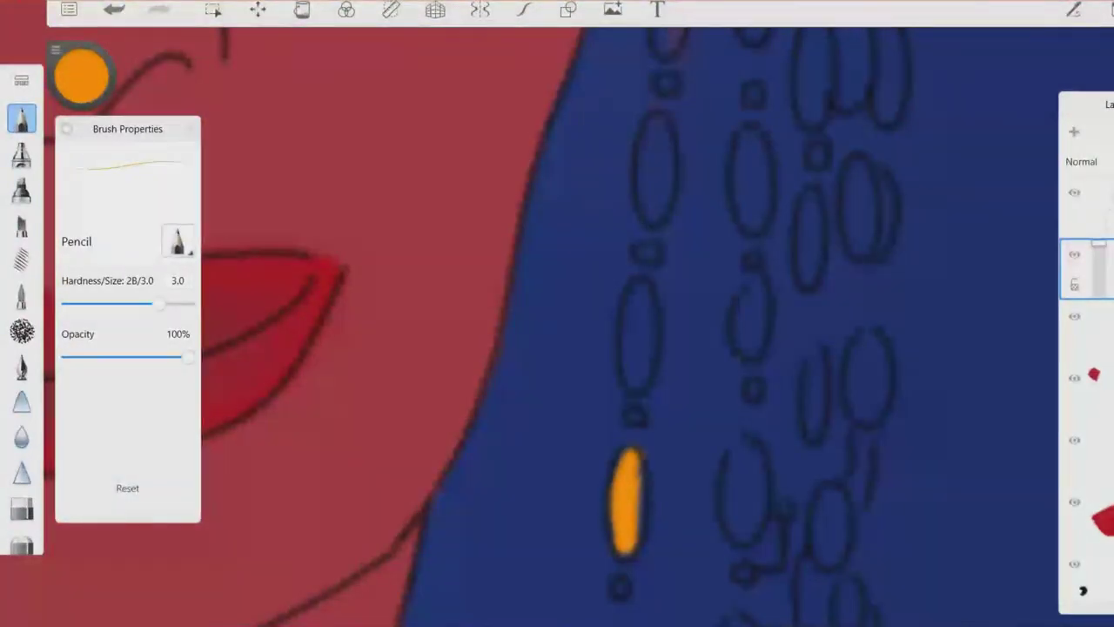
{"action": "scroll", "coordinate": [557, 349], "scroll_direction": "down", "scroll_amount": 3}
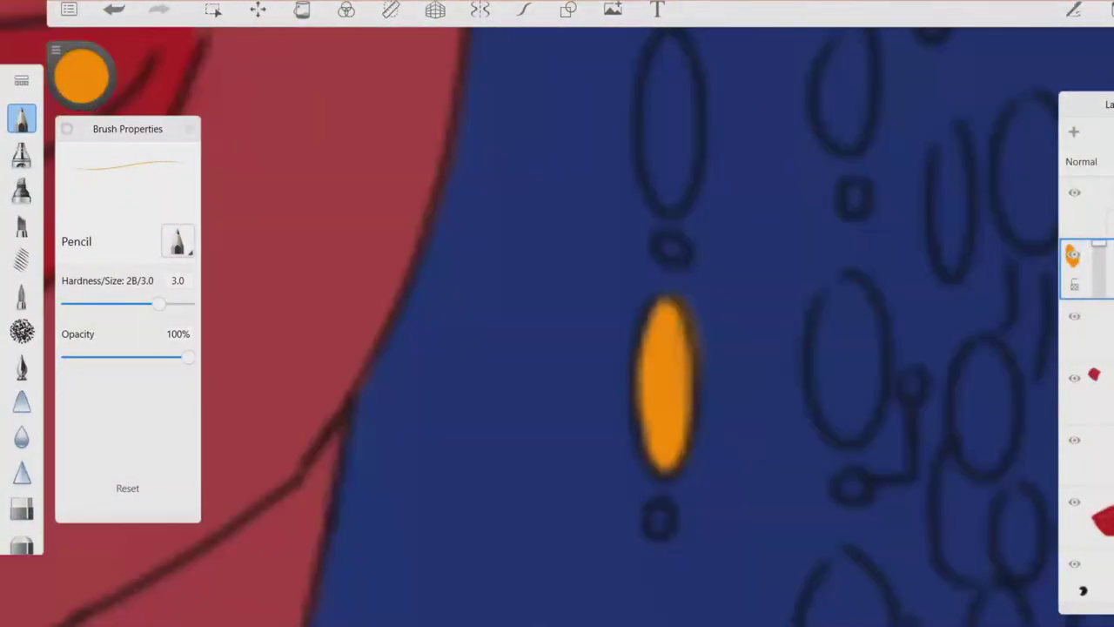
{"action": "scroll", "coordinate": [609, 348], "scroll_direction": "up", "scroll_amount": 3}
{"action": "left_click", "coordinate": [592, 499]}
{"action": "left_click_drag", "start_coordinate": [588, 318], "coordinate": [591, 461]}
{"action": "key", "text": "ctrl+z"}
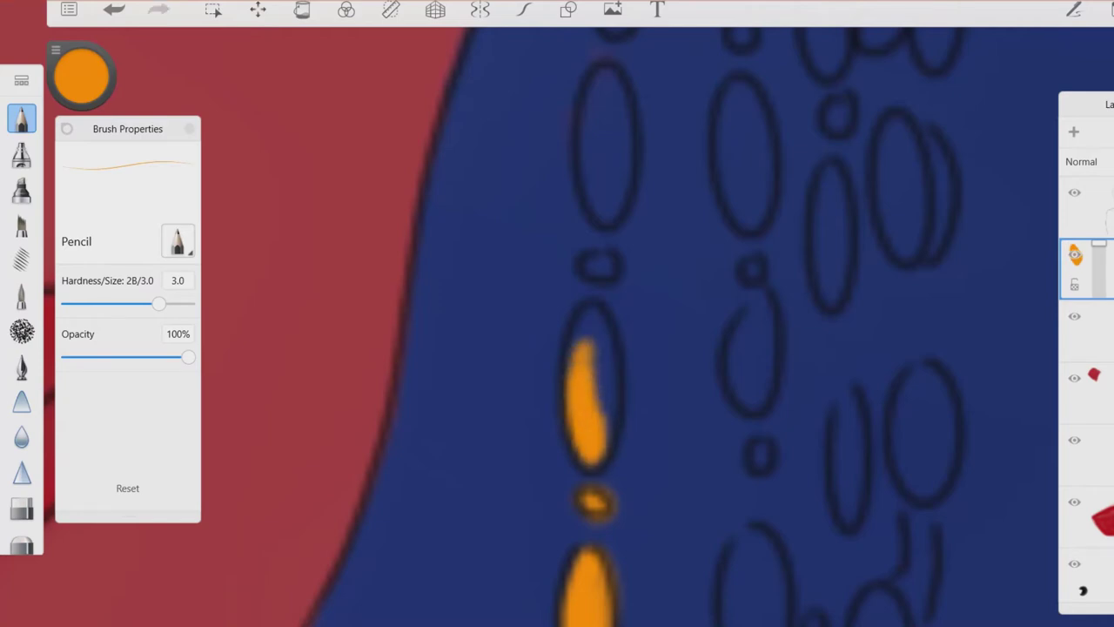
{"action": "scroll", "coordinate": [557, 348], "scroll_direction": "up", "scroll_amount": 1}
{"action": "left_click_drag", "start_coordinate": [622, 479], "coordinate": [600, 305]}
{"action": "left_click", "coordinate": [605, 253]}
Fill the next long bead up on the strand nearest the jaw and the matching beads on the second strand with orange.
{"action": "scroll", "coordinate": [557, 349], "scroll_direction": "up", "scroll_amount": 3}
{"action": "mouse_move", "coordinate": [749, 383]}
{"action": "left_mouse_down"}
{"action": "mouse_move", "coordinate": [736, 466]}
{"action": "mouse_move", "coordinate": [674, 348]}
{"action": "left_mouse_up"}
{"action": "scroll", "coordinate": [557, 348], "scroll_direction": "up", "scroll_amount": 3}
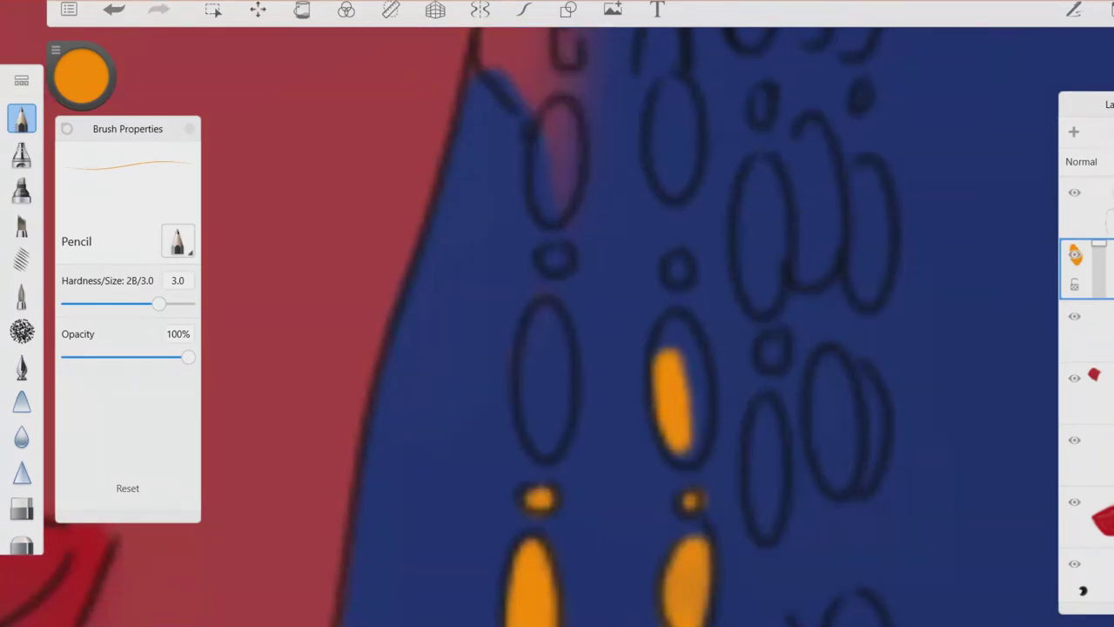
{"action": "left_click_drag", "start_coordinate": [688, 461], "coordinate": [671, 322]}
{"action": "mouse_move", "coordinate": [536, 322]}
{"action": "left_mouse_down"}
{"action": "mouse_move", "coordinate": [536, 427]}
{"action": "mouse_move", "coordinate": [548, 448]}
{"action": "left_mouse_up"}
{"action": "left_click_drag", "start_coordinate": [540, 383], "coordinate": [539, 309]}
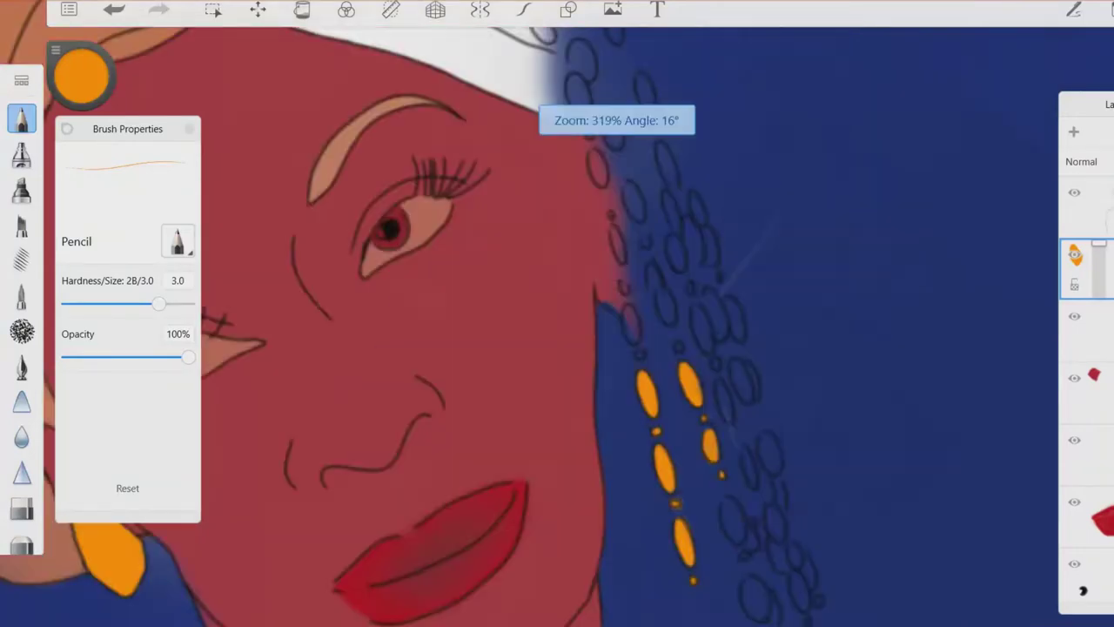
{"action": "scroll", "coordinate": [558, 348], "scroll_direction": "down", "scroll_amount": 5}
{"action": "scroll", "coordinate": [558, 348], "scroll_direction": "up", "scroll_amount": 3}
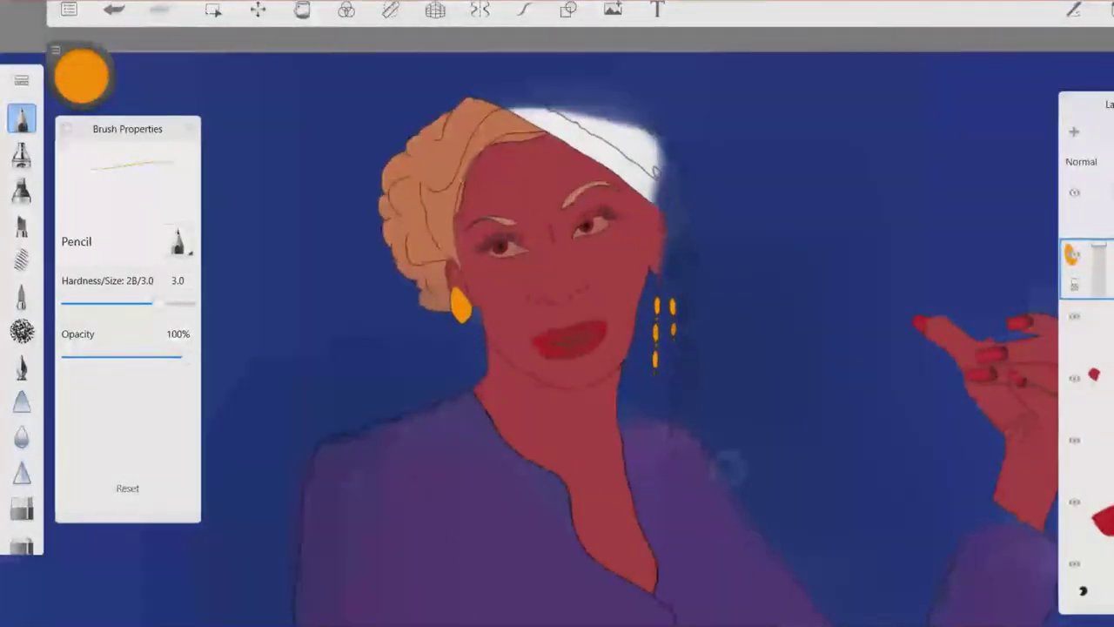
{"action": "scroll", "coordinate": [670, 261], "scroll_direction": "up", "scroll_amount": 5}
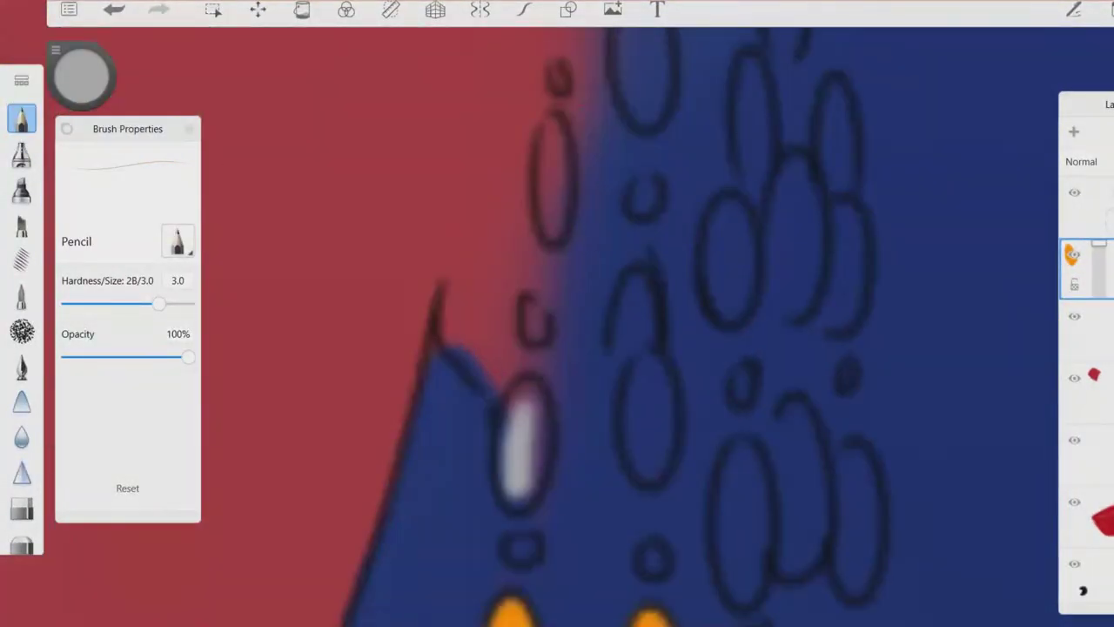
{"action": "scroll", "coordinate": [557, 348], "scroll_direction": "down", "scroll_amount": 5}
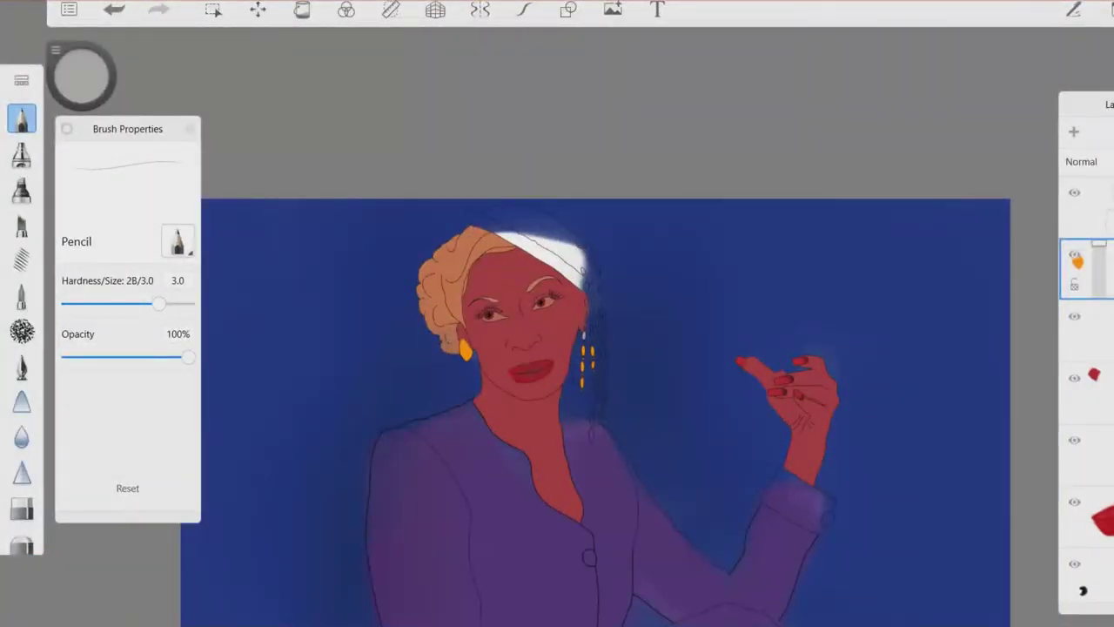
{"action": "scroll", "coordinate": [1087, 374], "scroll_direction": "down", "scroll_amount": 5}
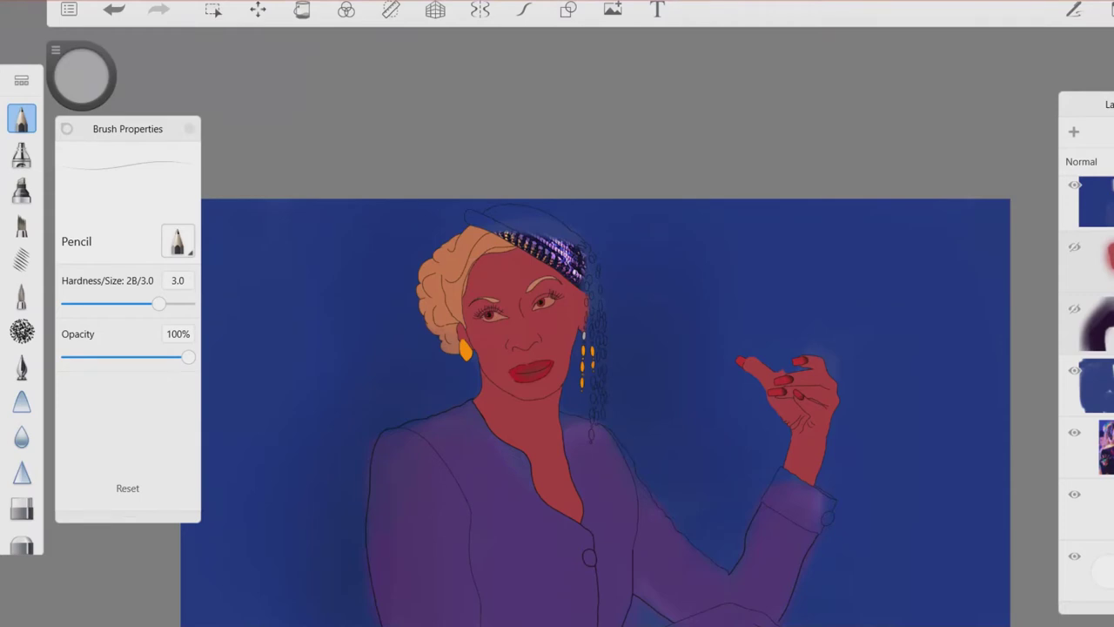
{"action": "scroll", "coordinate": [558, 349], "scroll_direction": "up", "scroll_amount": 2}
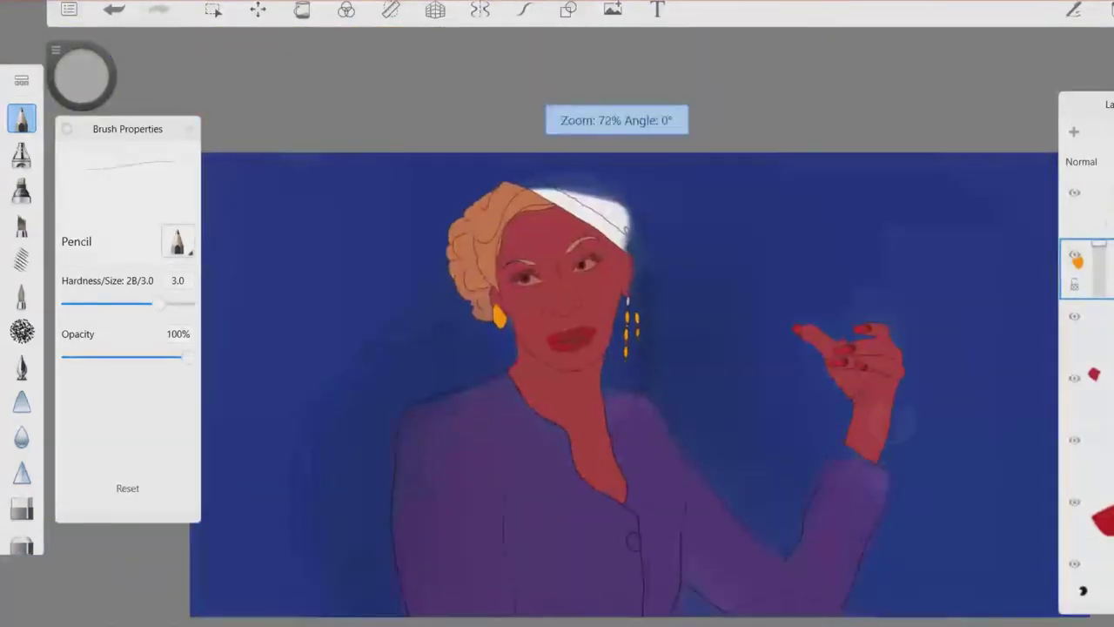
{"action": "scroll", "coordinate": [600, 282], "scroll_direction": "up", "scroll_amount": 5}
{"action": "scroll", "coordinate": [557, 313], "scroll_direction": "down", "scroll_amount": 5}
Sample the drop earring's orange and fill the beads beside the earlobe on the first two strands, starting the third strand.
{"action": "left_click", "coordinate": [232, 319]}
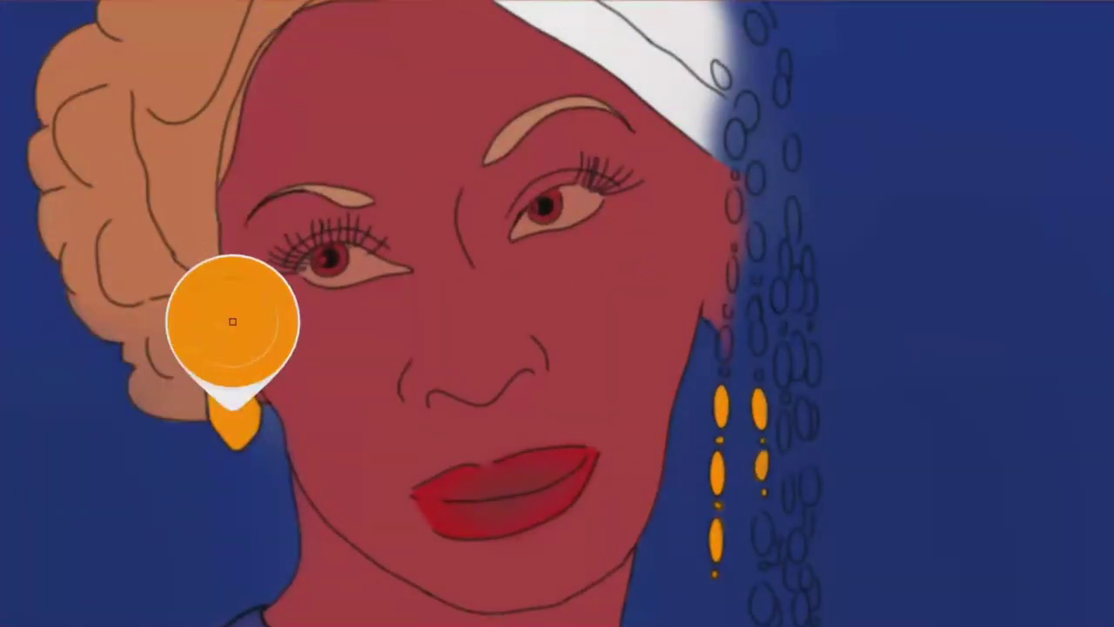
{"action": "scroll", "coordinate": [721, 375], "scroll_direction": "up", "scroll_amount": 8}
{"action": "mouse_move", "coordinate": [544, 278]}
{"action": "left_mouse_down"}
{"action": "mouse_move", "coordinate": [536, 409]}
{"action": "mouse_move", "coordinate": [557, 296]}
{"action": "left_mouse_up"}
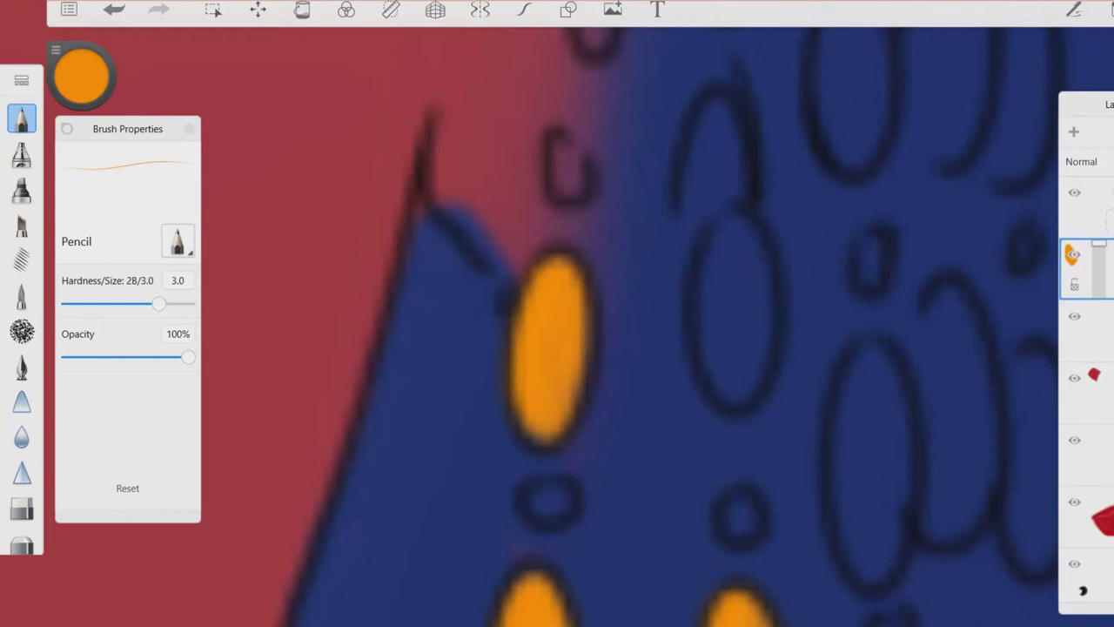
{"action": "left_click_drag", "start_coordinate": [544, 486], "coordinate": [552, 510]}
{"action": "left_click_drag", "start_coordinate": [736, 505], "coordinate": [742, 527]}
{"action": "left_click_drag", "start_coordinate": [735, 231], "coordinate": [731, 401]}
{"action": "left_click_drag", "start_coordinate": [565, 148], "coordinate": [570, 196]}
{"action": "left_click_drag", "start_coordinate": [862, 366], "coordinate": [879, 575]}
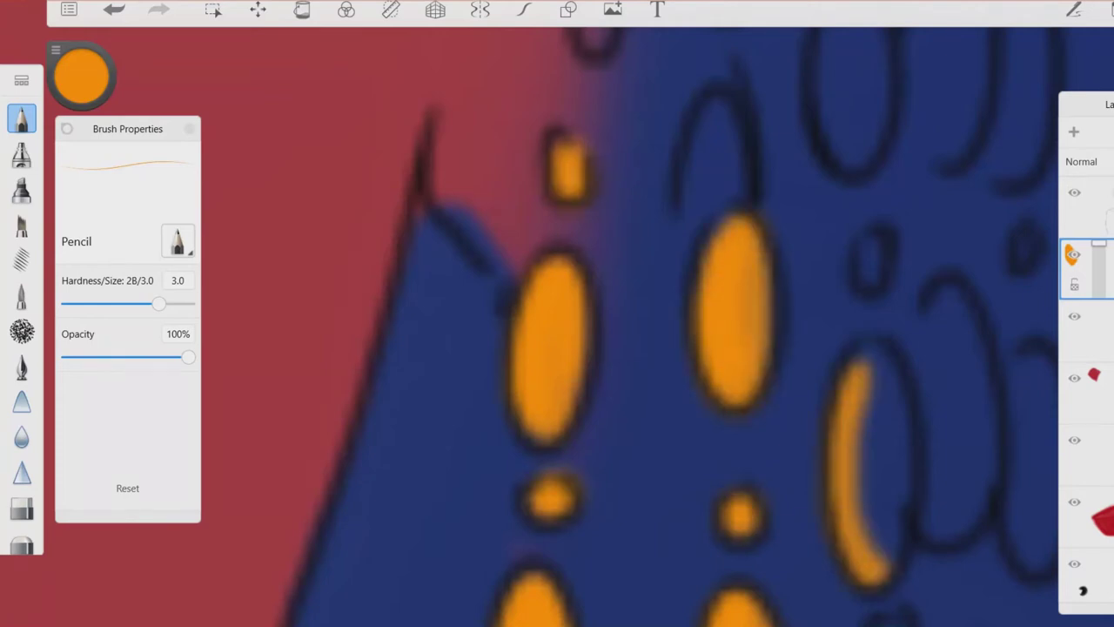
Fill the lowest long bead and the small beads around it over the jacket shoulder with orange.
{"action": "scroll", "coordinate": [557, 314], "scroll_direction": "down", "scroll_amount": 5}
{"action": "scroll", "coordinate": [708, 375], "scroll_direction": "up", "scroll_amount": 8}
{"action": "left_click", "coordinate": [585, 594]}
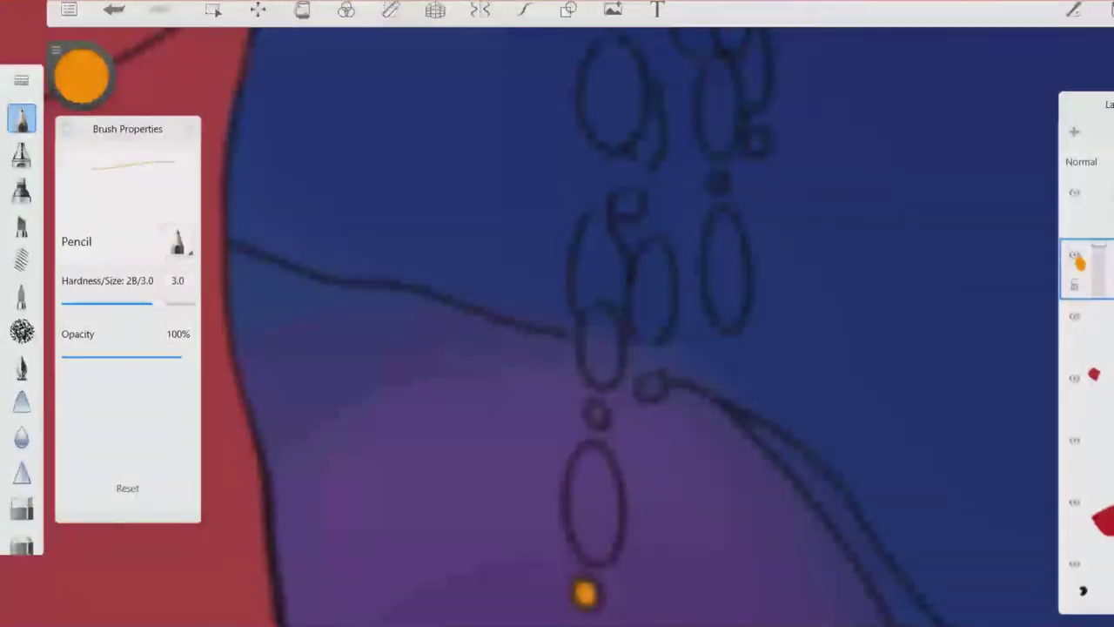
{"action": "left_click_drag", "start_coordinate": [594, 470], "coordinate": [598, 557]}
{"action": "left_click", "coordinate": [597, 412]}
{"action": "scroll", "coordinate": [558, 348], "scroll_direction": "up", "scroll_amount": 1}
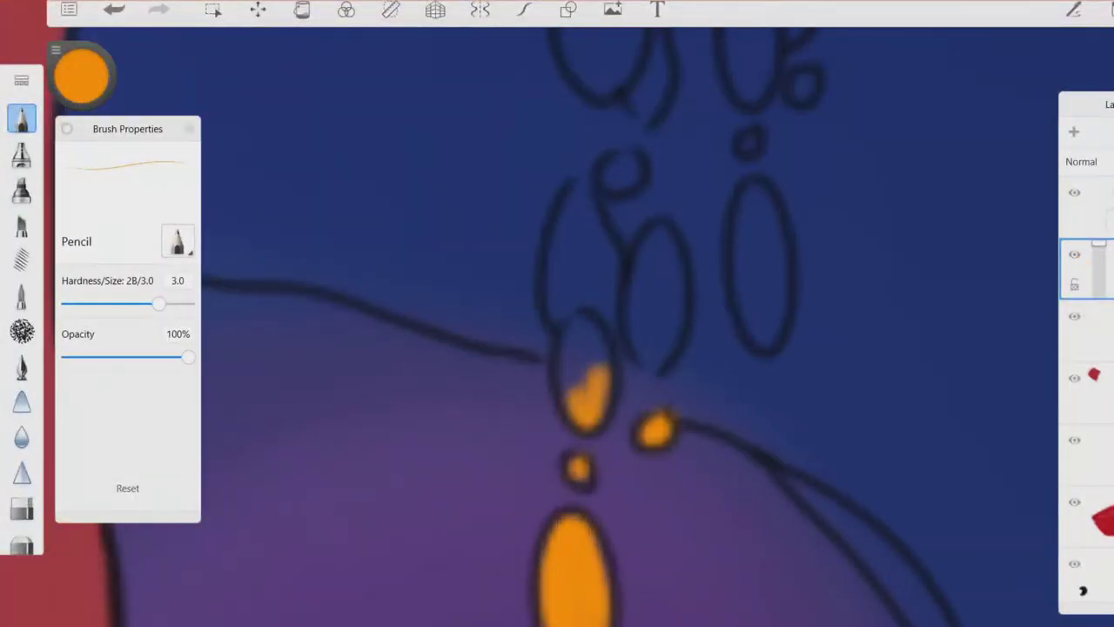
Colour the cluster of oval beads just above the jacket's shoulder line orange.
{"action": "left_click_drag", "start_coordinate": [581, 411], "coordinate": [578, 341]}
{"action": "left_click_drag", "start_coordinate": [655, 357], "coordinate": [658, 235]}
{"action": "scroll", "coordinate": [557, 313], "scroll_direction": "up", "scroll_amount": 2}
{"action": "left_click_drag", "start_coordinate": [712, 318], "coordinate": [729, 462]}
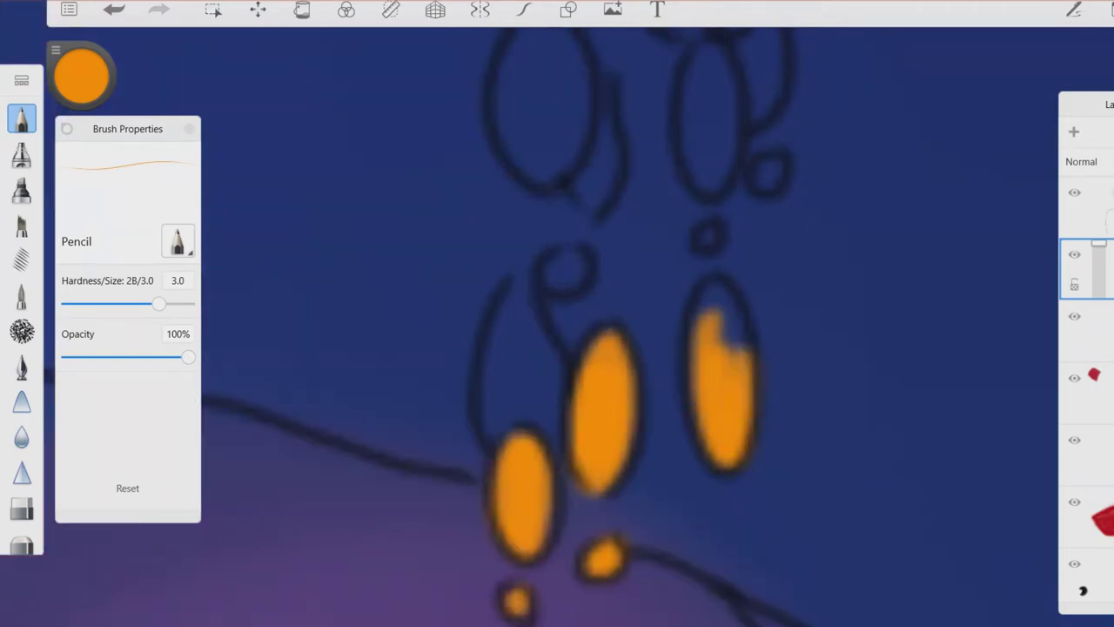
{"action": "left_click_drag", "start_coordinate": [710, 296], "coordinate": [727, 392]}
{"action": "mouse_move", "coordinate": [492, 296]}
{"action": "left_mouse_down"}
{"action": "mouse_move", "coordinate": [522, 444]}
{"action": "mouse_move", "coordinate": [557, 435]}
{"action": "mouse_move", "coordinate": [522, 444]}
{"action": "left_mouse_up"}
Fill the large oval bead above the shoulder cluster and the oval beads on the strand next to it with orange.
{"action": "scroll", "coordinate": [557, 348], "scroll_direction": "up", "scroll_amount": 1}
{"action": "scroll", "coordinate": [557, 313], "scroll_direction": "up", "scroll_amount": 2}
{"action": "left_click_drag", "start_coordinate": [509, 340], "coordinate": [514, 426]}
{"action": "left_click_drag", "start_coordinate": [531, 305], "coordinate": [540, 444]}
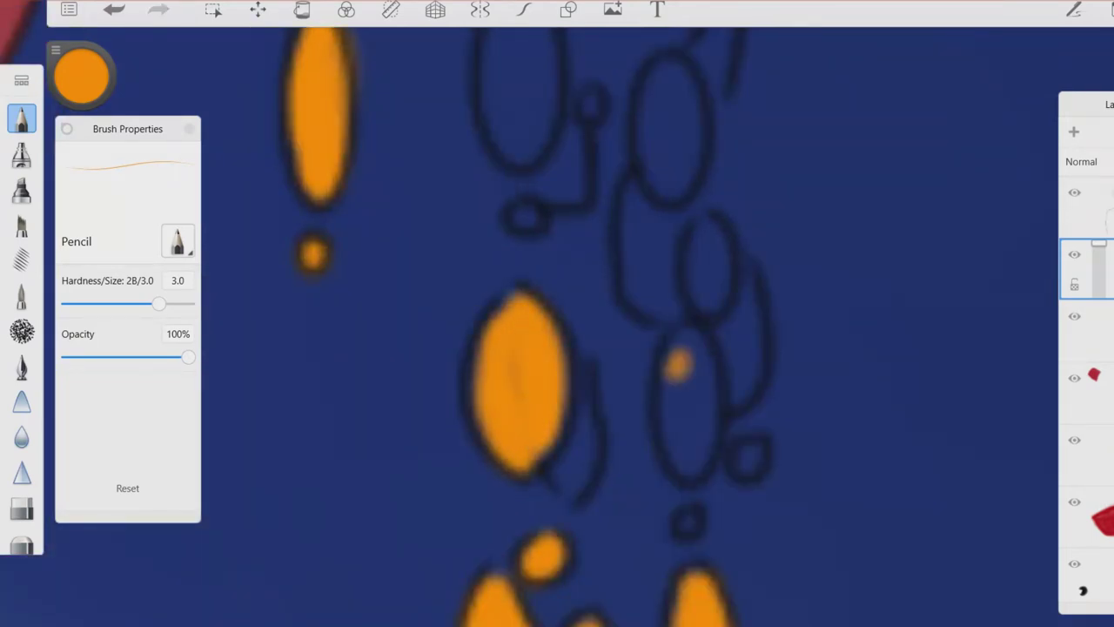
{"action": "left_click_drag", "start_coordinate": [679, 365], "coordinate": [688, 461]}
{"action": "scroll", "coordinate": [557, 313], "scroll_direction": "up", "scroll_amount": 2}
{"action": "mouse_move", "coordinate": [666, 288]}
{"action": "left_mouse_down"}
{"action": "mouse_move", "coordinate": [671, 383]}
{"action": "mouse_move", "coordinate": [644, 383]}
{"action": "mouse_move", "coordinate": [653, 261]}
{"action": "left_mouse_up"}
Add short orange highlights inside the unfilled, partly hidden beads along the lower strands.
{"action": "scroll", "coordinate": [557, 313], "scroll_direction": "up", "scroll_amount": 2}
{"action": "scroll", "coordinate": [558, 313], "scroll_direction": "up", "scroll_amount": 3}
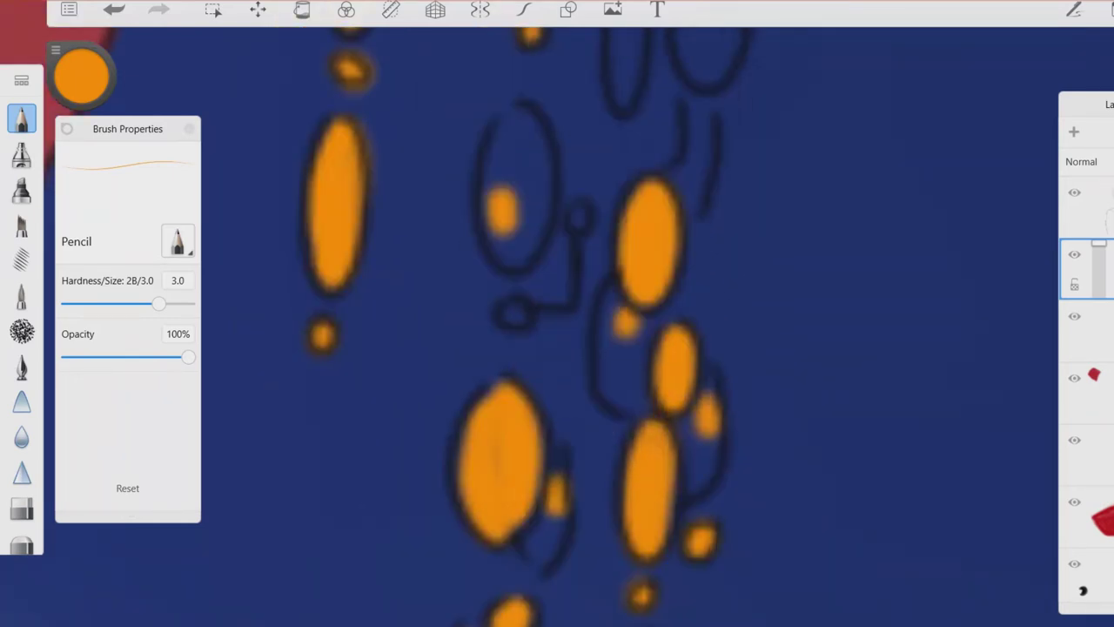
{"action": "left_click_drag", "start_coordinate": [577, 317], "coordinate": [579, 392]}
{"action": "left_click_drag", "start_coordinate": [692, 283], "coordinate": [692, 344]}
{"action": "scroll", "coordinate": [557, 313], "scroll_direction": "down", "scroll_amount": 2}
{"action": "scroll", "coordinate": [558, 313], "scroll_direction": "up", "scroll_amount": 2}
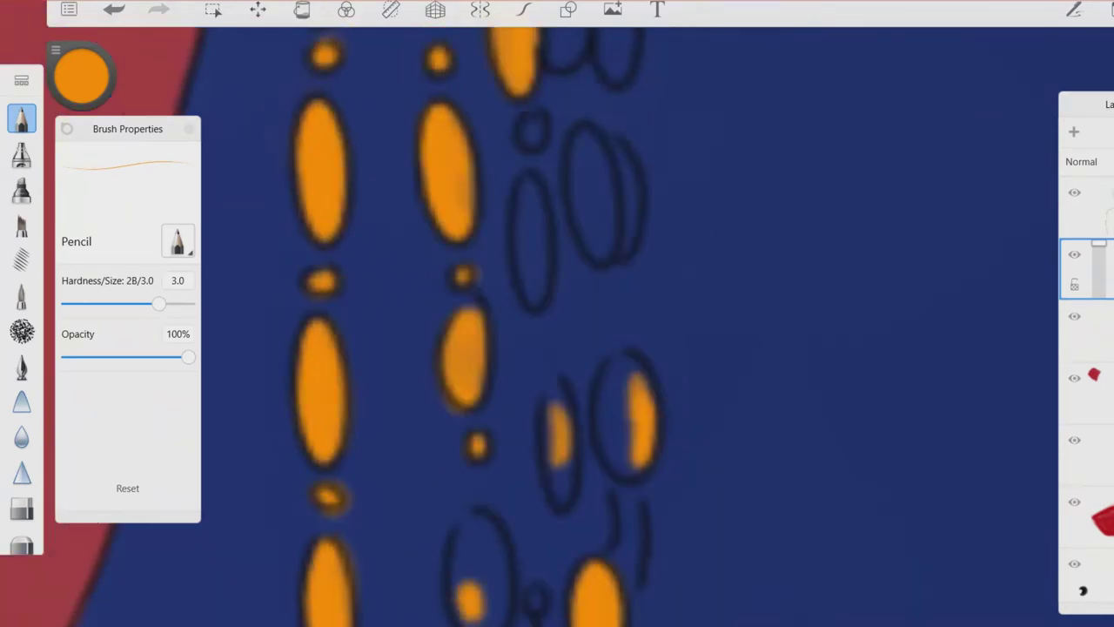
Paint narrow orange highlights inside the overlapping outer beads, working up the strands to earlobe height.
{"action": "left_click_drag", "start_coordinate": [609, 296], "coordinate": [614, 392]}
{"action": "scroll", "coordinate": [557, 314], "scroll_direction": "up", "scroll_amount": 2}
{"action": "left_click_drag", "start_coordinate": [653, 253], "coordinate": [657, 357]}
{"action": "scroll", "coordinate": [557, 313], "scroll_direction": "up", "scroll_amount": 2}
{"action": "left_click_drag", "start_coordinate": [634, 296], "coordinate": [637, 352]}
{"action": "left_click_drag", "start_coordinate": [678, 352], "coordinate": [682, 427]}
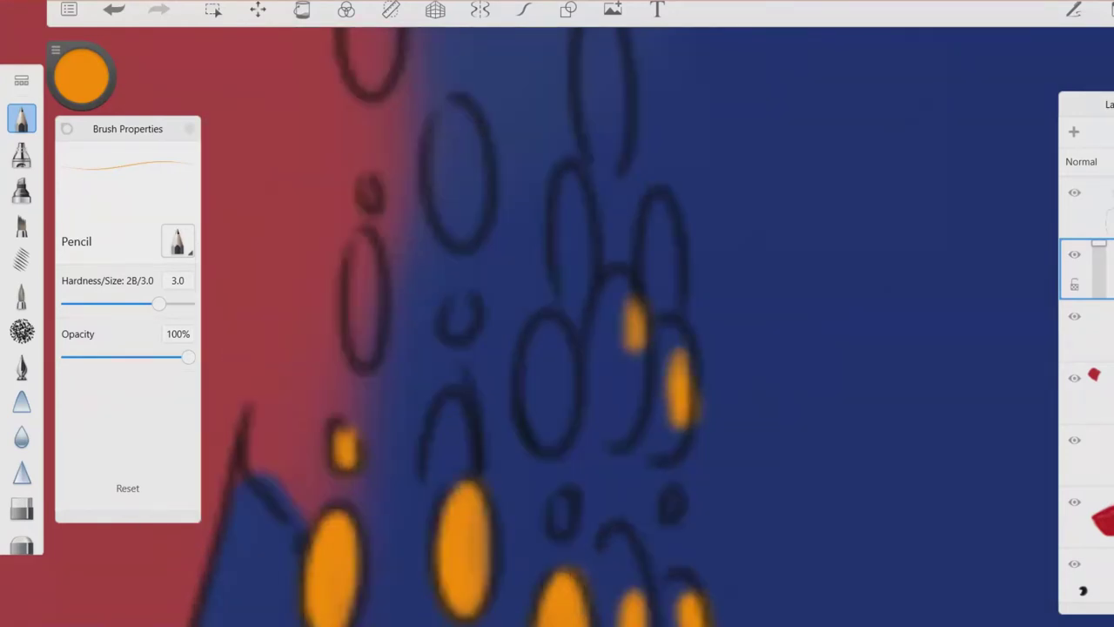
Colour the front beads above the earlobe orange and add partial highlights to the beads behind them.
{"action": "left_click_drag", "start_coordinate": [544, 327], "coordinate": [548, 444]}
{"action": "scroll", "coordinate": [557, 313], "scroll_direction": "up", "scroll_amount": 2}
{"action": "left_click_drag", "start_coordinate": [416, 366], "coordinate": [419, 444]}
{"action": "key", "text": "ctrl+z"}
{"action": "left_click_drag", "start_coordinate": [513, 217], "coordinate": [518, 344]}
{"action": "left_click_drag", "start_coordinate": [520, 217], "coordinate": [524, 323]}
{"action": "left_click_drag", "start_coordinate": [638, 300], "coordinate": [641, 374]}
{"action": "left_click_drag", "start_coordinate": [673, 122], "coordinate": [676, 218]}
{"action": "left_click_drag", "start_coordinate": [727, 314], "coordinate": [731, 392]}
Fill the oval beads at the white hat's lower corner with orange and add curved highlights to the neighbouring outer beads.
{"action": "scroll", "coordinate": [557, 313], "scroll_direction": "up", "scroll_amount": 3}
{"action": "left_click_drag", "start_coordinate": [505, 470], "coordinate": [508, 553]}
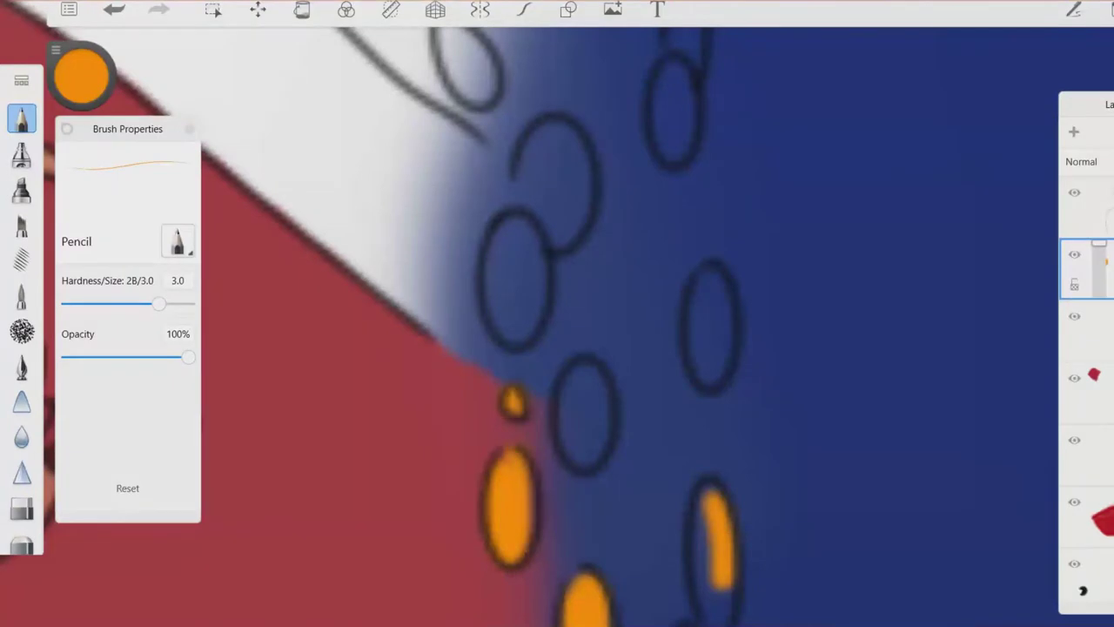
{"action": "scroll", "coordinate": [558, 314], "scroll_direction": "up", "scroll_amount": 3}
{"action": "left_click_drag", "start_coordinate": [471, 374], "coordinate": [475, 452]}
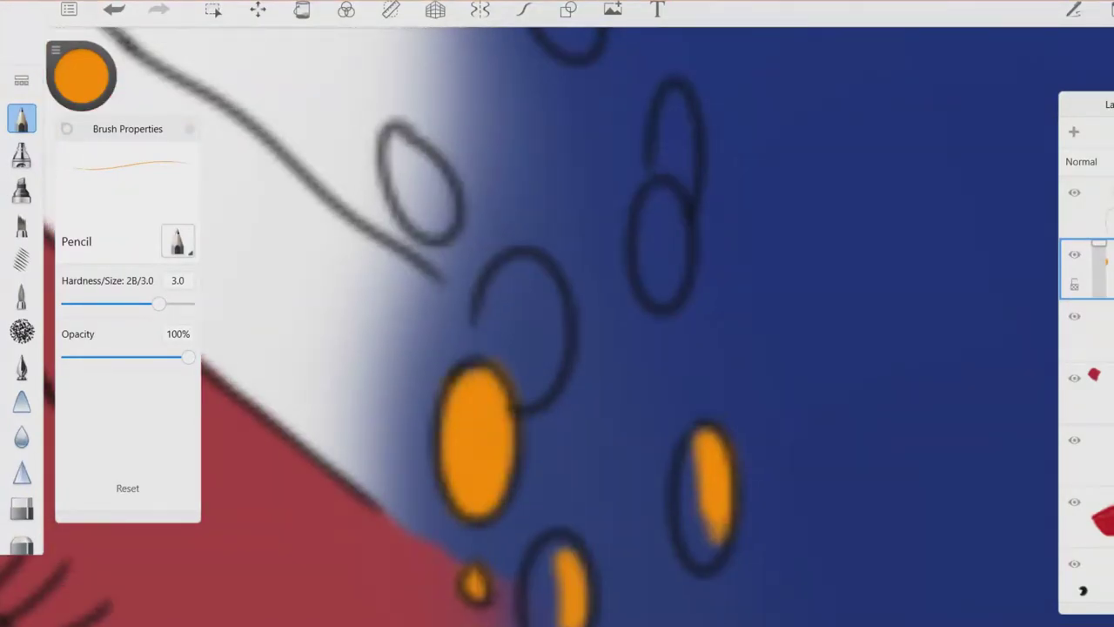
{"action": "scroll", "coordinate": [557, 314], "scroll_direction": "up", "scroll_amount": 2}
{"action": "left_click_drag", "start_coordinate": [527, 366], "coordinate": [539, 470]}
{"action": "left_click_drag", "start_coordinate": [402, 234], "coordinate": [422, 318]}
{"action": "left_click_drag", "start_coordinate": [661, 287], "coordinate": [675, 383]}
{"action": "left_click_drag", "start_coordinate": [666, 183], "coordinate": [679, 257]}
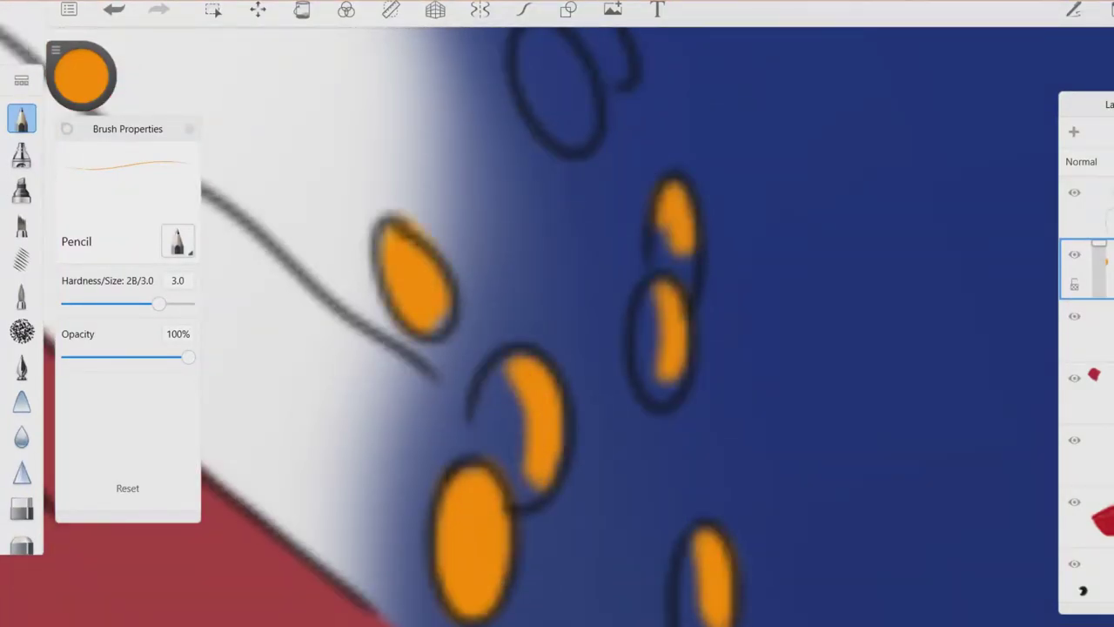
Colour the flat and curved beads at the top of the strands, along the hat's edge, with orange.
{"action": "scroll", "coordinate": [557, 313], "scroll_direction": "up", "scroll_amount": 3}
{"action": "left_click_drag", "start_coordinate": [557, 401], "coordinate": [625, 435]}
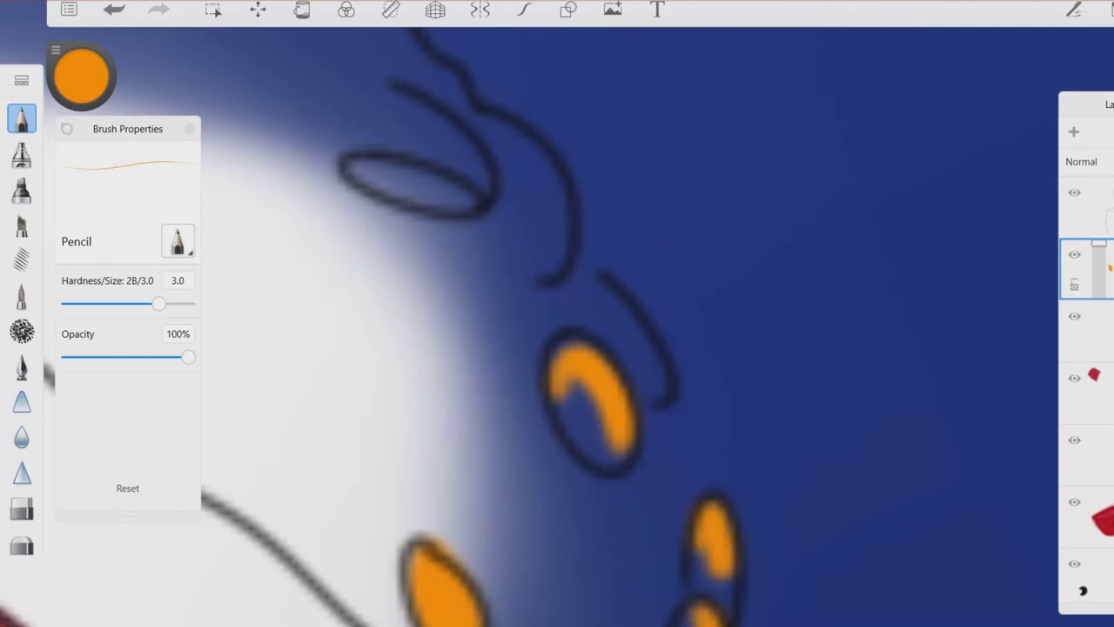
{"action": "mouse_move", "coordinate": [670, 388]}
{"action": "left_mouse_down"}
{"action": "mouse_move", "coordinate": [622, 301]}
{"action": "mouse_move", "coordinate": [675, 400]}
{"action": "left_mouse_up"}
{"action": "key", "text": "ctrl+z"}
{"action": "scroll", "coordinate": [558, 313], "scroll_direction": "up", "scroll_amount": 3}
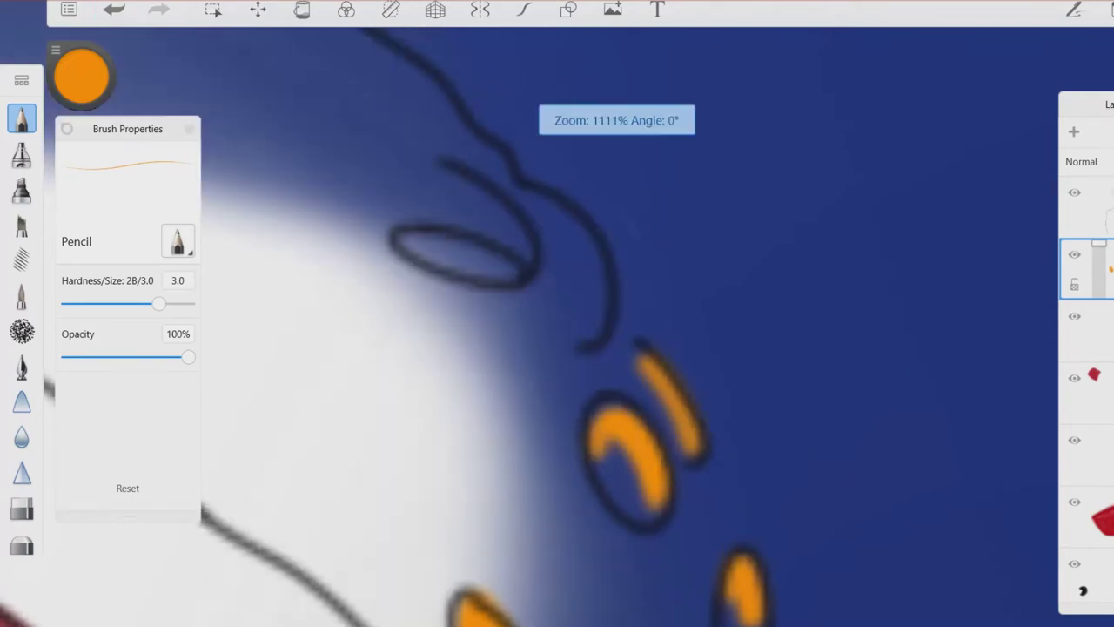
{"action": "left_click_drag", "start_coordinate": [623, 252], "coordinate": [661, 331]}
{"action": "left_click_drag", "start_coordinate": [475, 270], "coordinate": [596, 305]}
{"action": "left_click_drag", "start_coordinate": [526, 202], "coordinate": [597, 261]}
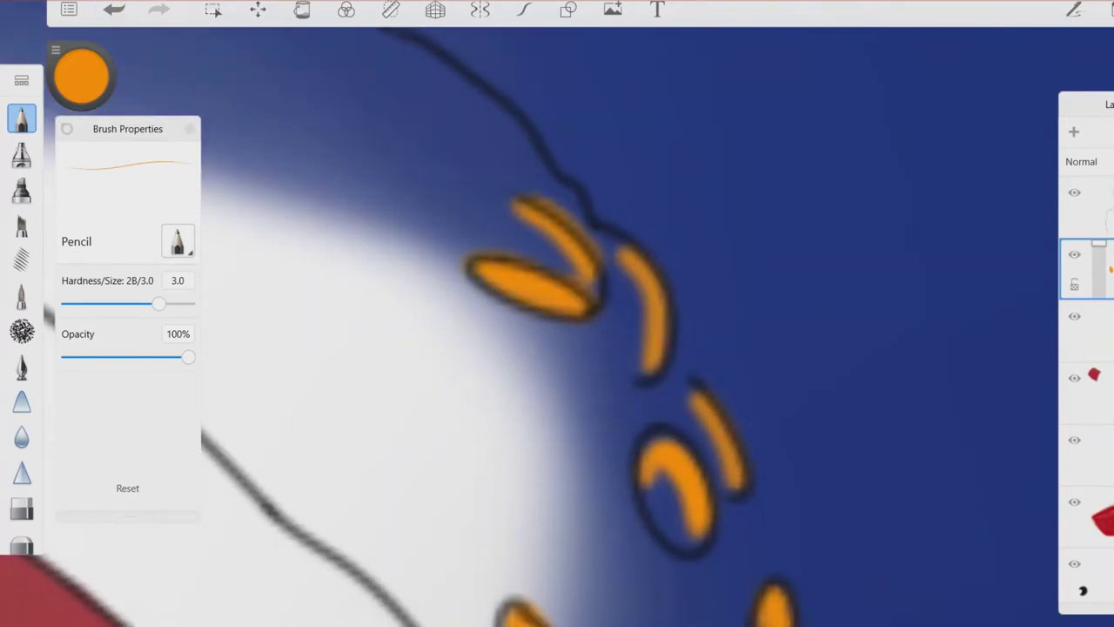
On a new layer below the bright orange, shade the partly coloured mid-strand beads dark brownish orange with the size 3.0 pencil.
{"action": "scroll", "coordinate": [557, 314], "scroll_direction": "down", "scroll_amount": 5}
{"action": "left_click", "coordinate": [81, 77]}
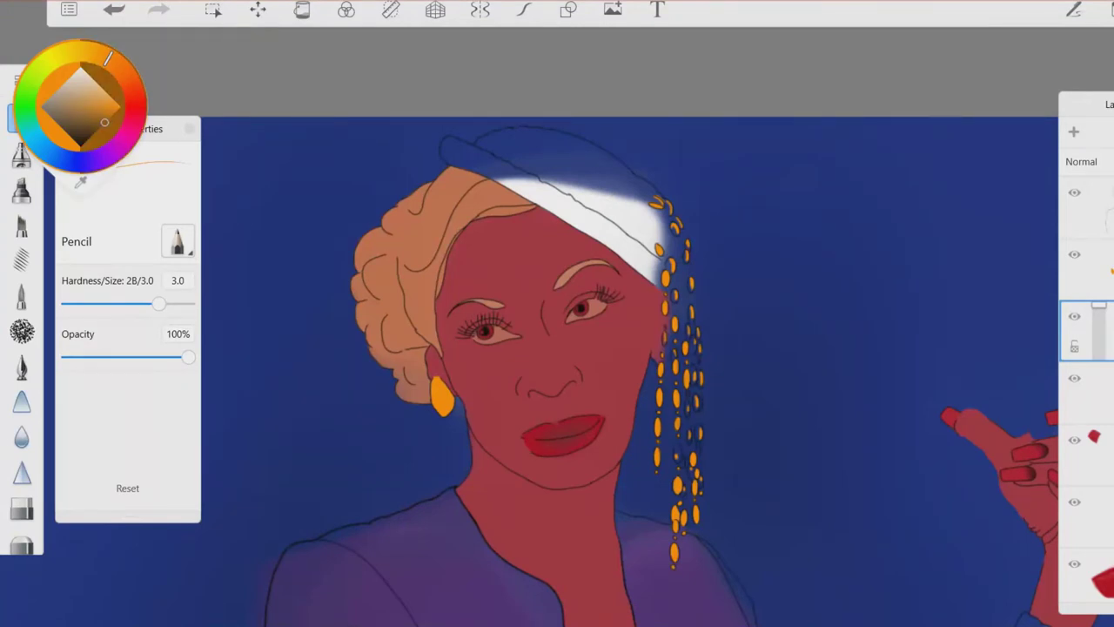
{"action": "scroll", "coordinate": [675, 409], "scroll_direction": "up", "scroll_amount": 10}
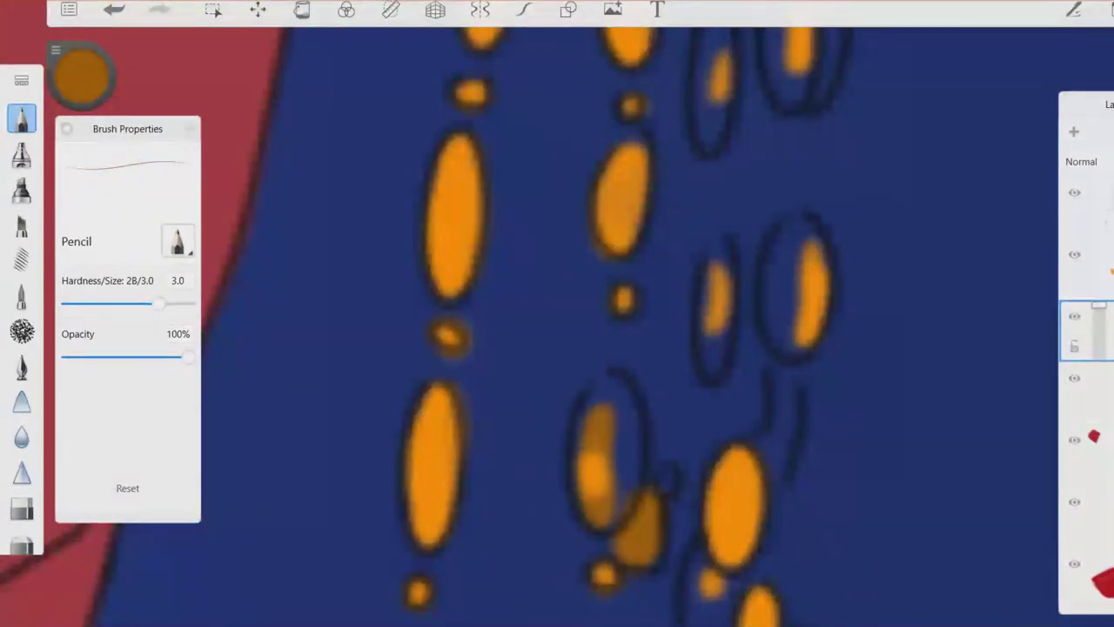
{"action": "left_click_drag", "start_coordinate": [600, 400], "coordinate": [609, 496]}
{"action": "left_click_drag", "start_coordinate": [712, 270], "coordinate": [718, 365]}
{"action": "left_click_drag", "start_coordinate": [791, 235], "coordinate": [805, 348]}
{"action": "scroll", "coordinate": [557, 314], "scroll_direction": "down", "scroll_amount": 5}
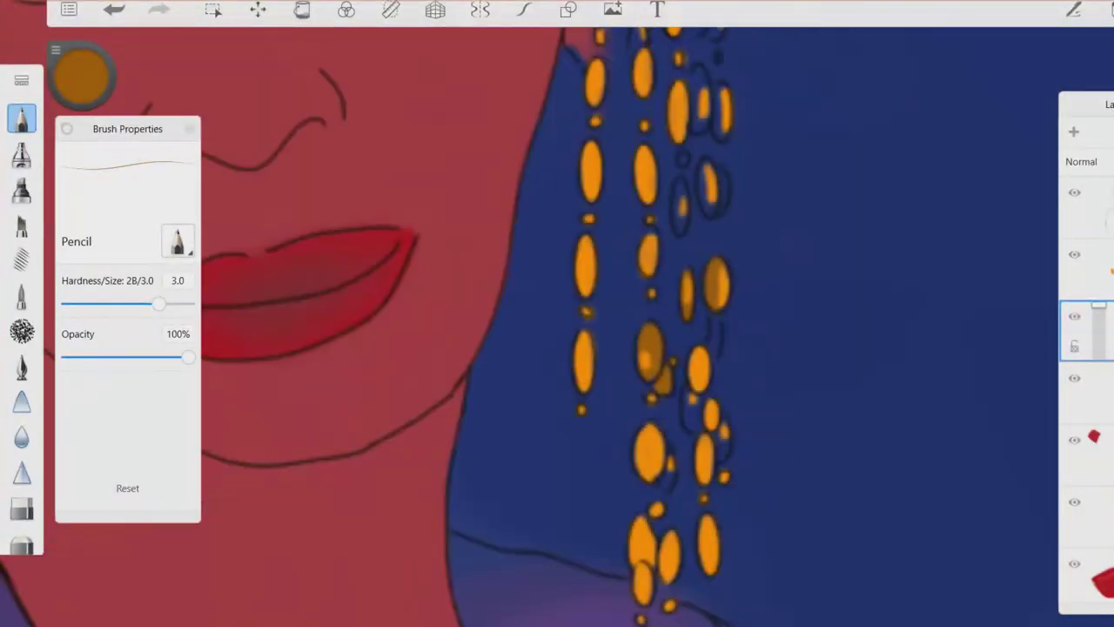
Shade the open parts of the mid-strand beads level with the mouth, including the overlapping pair behind the front beads, dark brownish orange.
{"action": "scroll", "coordinate": [644, 366], "scroll_direction": "up", "scroll_amount": 5}
{"action": "left_click_drag", "start_coordinate": [527, 479], "coordinate": [535, 600]}
{"action": "left_click_drag", "start_coordinate": [692, 348], "coordinate": [705, 483]}
{"action": "left_click_drag", "start_coordinate": [592, 300], "coordinate": [631, 405]}
{"action": "left_click_drag", "start_coordinate": [566, 288], "coordinate": [631, 392]}
{"action": "mouse_move", "coordinate": [557, 313]}
{"action": "left_mouse_down"}
{"action": "mouse_move", "coordinate": [627, 400]}
{"action": "mouse_move", "coordinate": [662, 496]}
{"action": "left_mouse_up"}
{"action": "left_click_drag", "start_coordinate": [601, 331], "coordinate": [627, 461]}
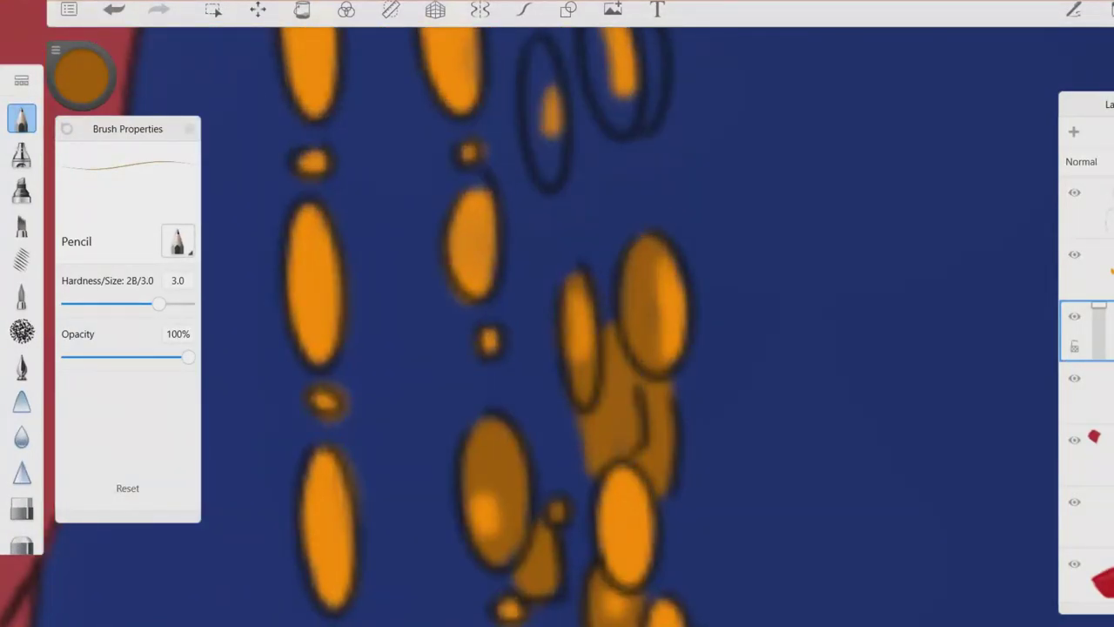
Fill the partly coloured beads higher up the strands, up to the row of three overlapping beads, with dark brownish orange.
{"action": "scroll", "coordinate": [557, 313], "scroll_direction": "down", "scroll_amount": 4}
{"action": "scroll", "coordinate": [540, 348], "scroll_direction": "up", "scroll_amount": 4}
{"action": "left_click_drag", "start_coordinate": [527, 418], "coordinate": [544, 561]}
{"action": "left_click_drag", "start_coordinate": [540, 383], "coordinate": [536, 565]}
{"action": "left_click_drag", "start_coordinate": [548, 288], "coordinate": [557, 324]}
{"action": "mouse_move", "coordinate": [639, 313]}
{"action": "left_mouse_down"}
{"action": "mouse_move", "coordinate": [652, 505]}
{"action": "mouse_move", "coordinate": [692, 500]}
{"action": "left_mouse_up"}
{"action": "left_click_drag", "start_coordinate": [540, 392], "coordinate": [600, 483]}
{"action": "left_click_drag", "start_coordinate": [574, 244], "coordinate": [557, 436]}
{"action": "left_click_drag", "start_coordinate": [631, 309], "coordinate": [662, 513]}
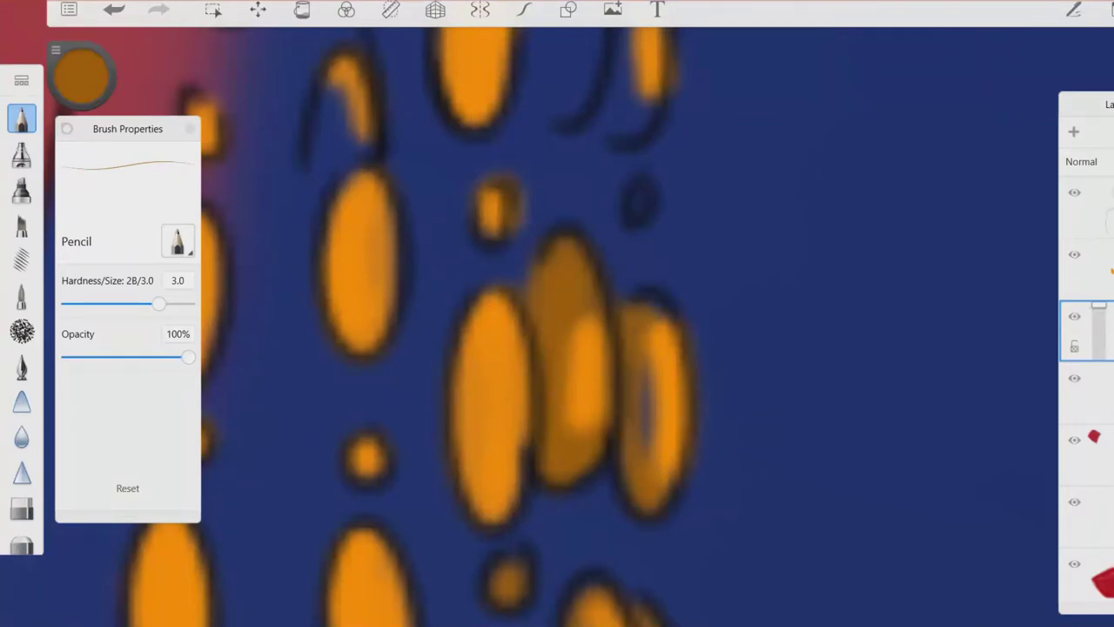
Shade the clustered beads above that row and the narrow bead overlapping the edge of the face dark brownish orange.
{"action": "scroll", "coordinate": [436, 330], "scroll_direction": "down", "scroll_amount": 2}
{"action": "left_click_drag", "start_coordinate": [453, 261], "coordinate": [400, 339]}
{"action": "left_click_drag", "start_coordinate": [562, 183], "coordinate": [565, 326]}
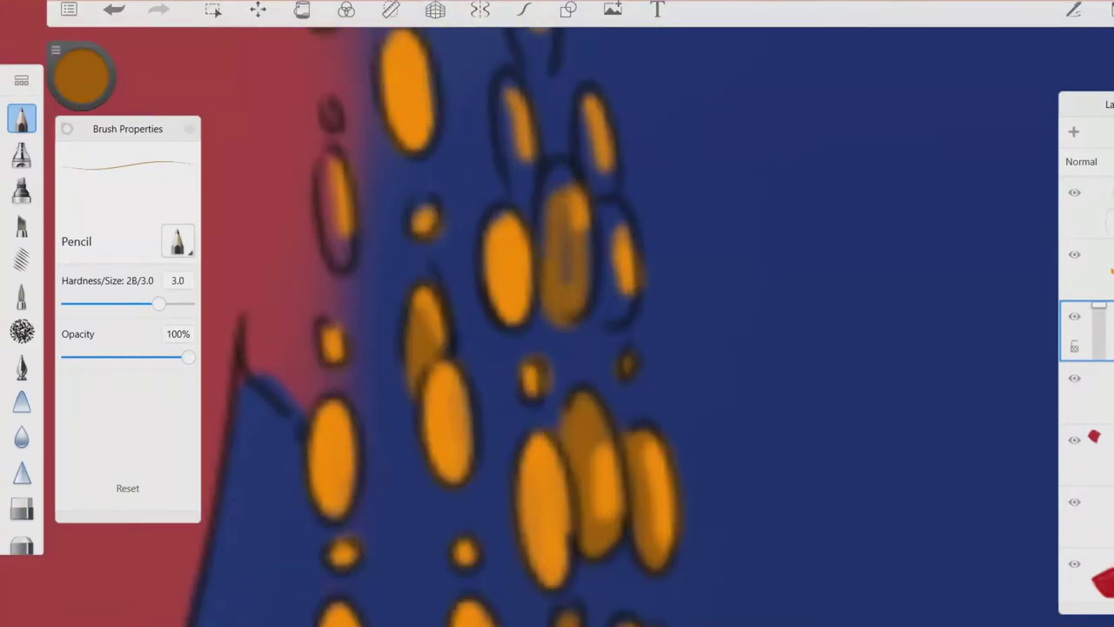
{"action": "left_click_drag", "start_coordinate": [609, 218], "coordinate": [618, 322]}
{"action": "left_click_drag", "start_coordinate": [436, 261], "coordinate": [440, 426]}
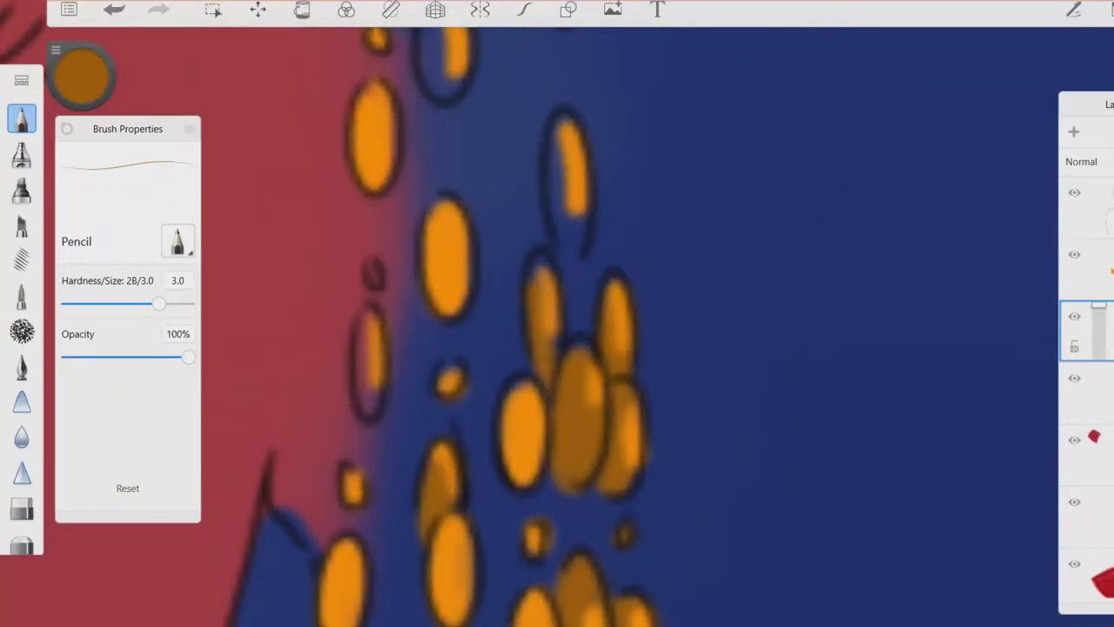
{"action": "left_click_drag", "start_coordinate": [435, 261], "coordinate": [440, 414]}
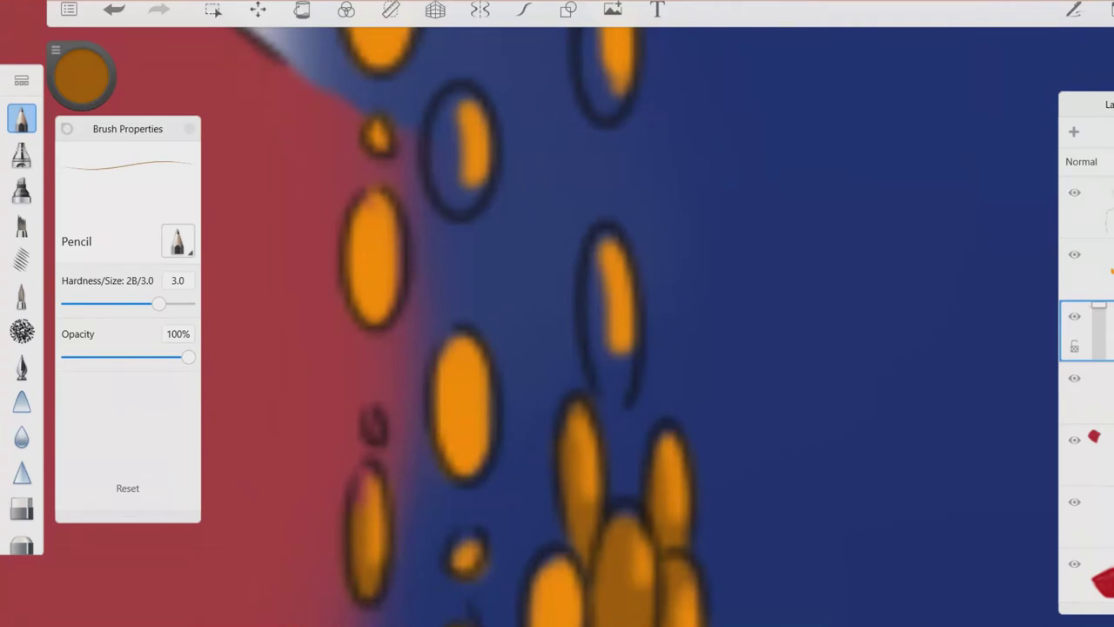
Shade the open beads just below and beside the hat's lower corner, including the outer overlapping pair, dark brownish orange.
{"action": "left_click_drag", "start_coordinate": [605, 252], "coordinate": [613, 396]}
{"action": "left_click_drag", "start_coordinate": [435, 261], "coordinate": [439, 479]}
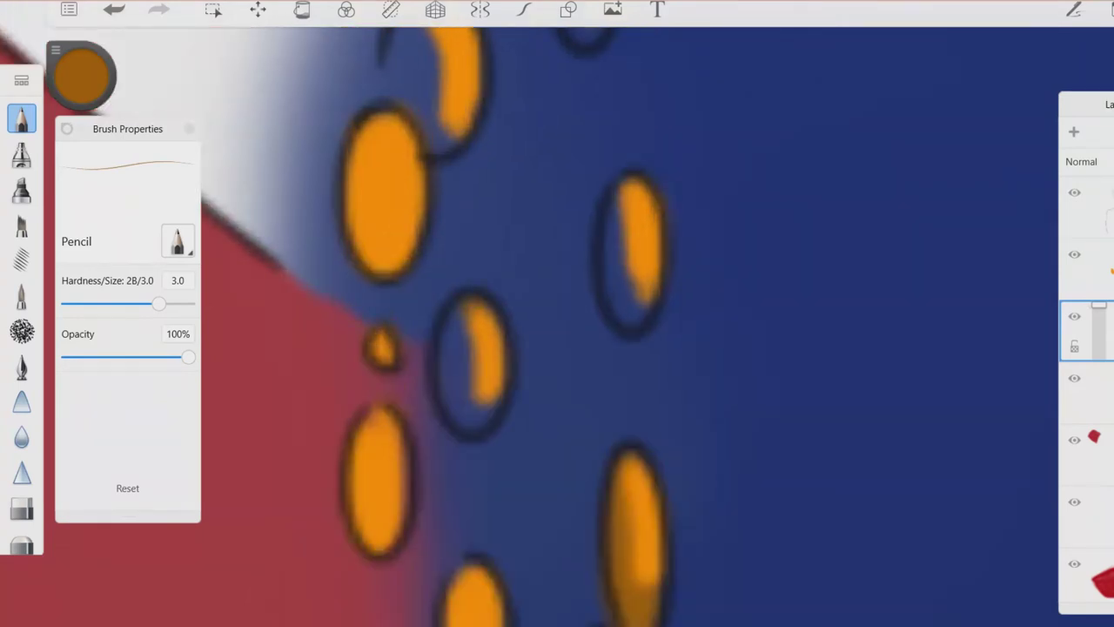
{"action": "left_click_drag", "start_coordinate": [461, 309], "coordinate": [466, 418]}
{"action": "left_click_drag", "start_coordinate": [620, 191], "coordinate": [631, 322]}
{"action": "left_click_drag", "start_coordinate": [435, 261], "coordinate": [452, 514]}
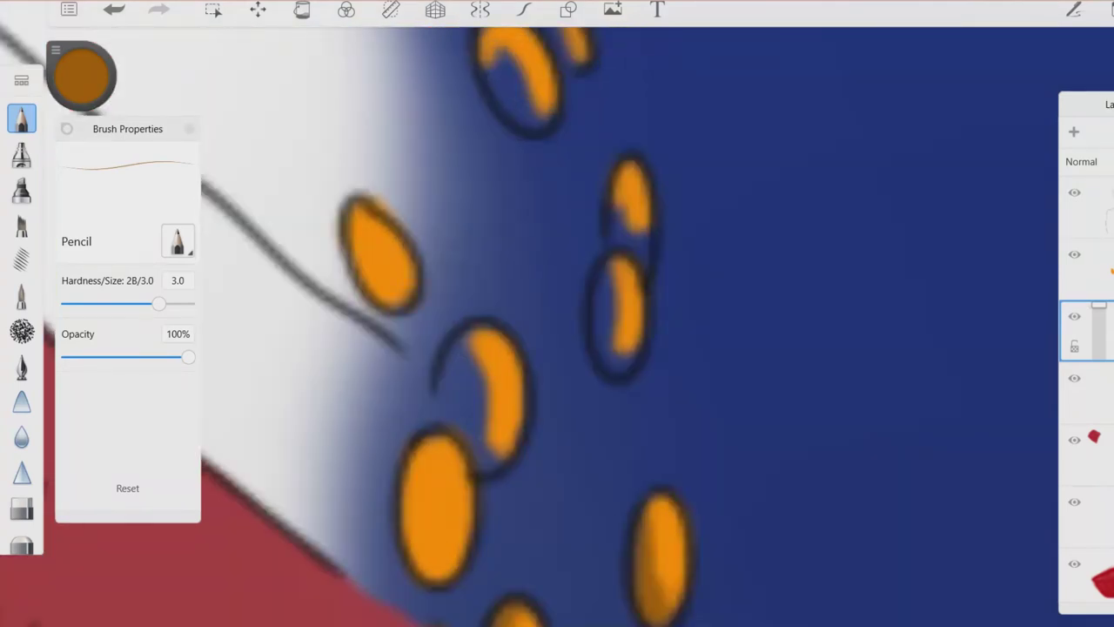
{"action": "left_click_drag", "start_coordinate": [609, 270], "coordinate": [620, 374]}
{"action": "mouse_move", "coordinate": [619, 209]}
{"action": "left_mouse_down"}
{"action": "mouse_move", "coordinate": [629, 262]}
{"action": "mouse_move", "coordinate": [644, 265]}
{"action": "left_mouse_up"}
Fill the dark sides of the curved and oval beads at the top of the strands along the hat's edge with brownish orange.
{"action": "left_click_drag", "start_coordinate": [435, 261], "coordinate": [453, 557]}
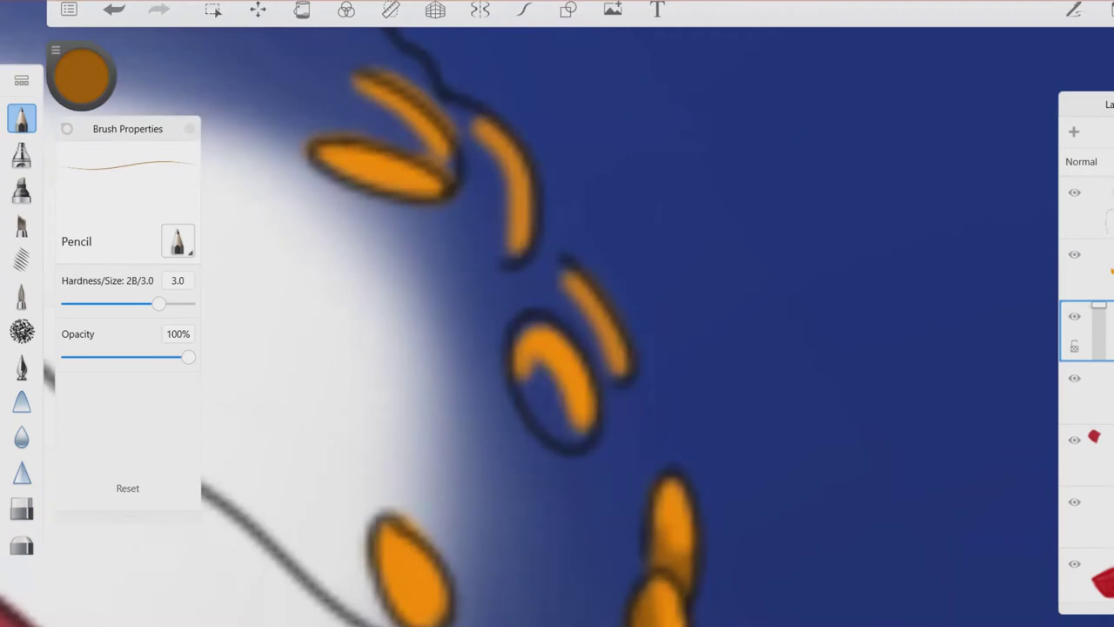
{"action": "left_click_drag", "start_coordinate": [453, 109], "coordinate": [513, 248]}
{"action": "left_click_drag", "start_coordinate": [362, 83], "coordinate": [440, 161]}
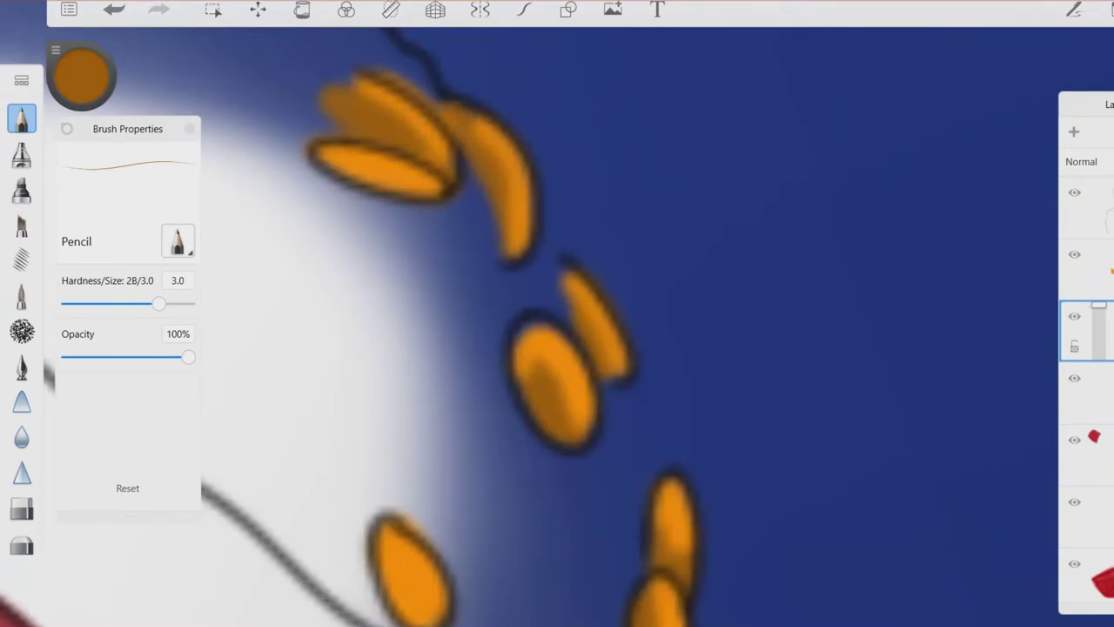
{"action": "scroll", "coordinate": [557, 348], "scroll_direction": "down", "scroll_amount": 5}
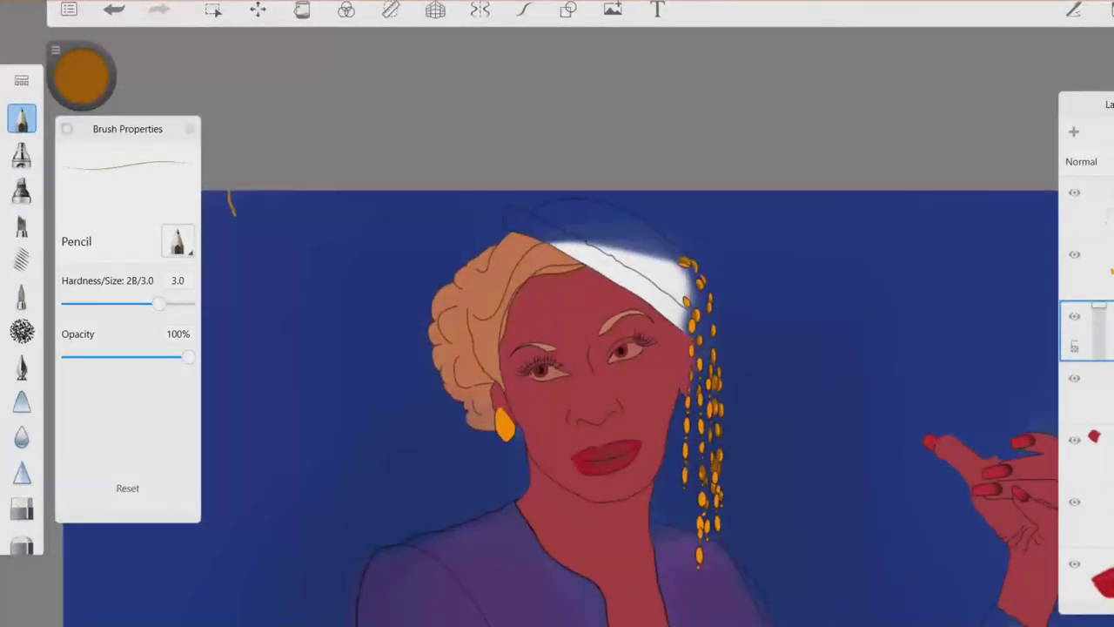
On a new layer below the bead shading, roughly fill the hat with brownish orange using the pencil at size 10.2.
{"action": "left_click", "coordinate": [1086, 391]}
{"action": "scroll", "coordinate": [540, 383], "scroll_direction": "up", "scroll_amount": 3}
{"action": "left_click_drag", "start_coordinate": [605, 240], "coordinate": [683, 318]}
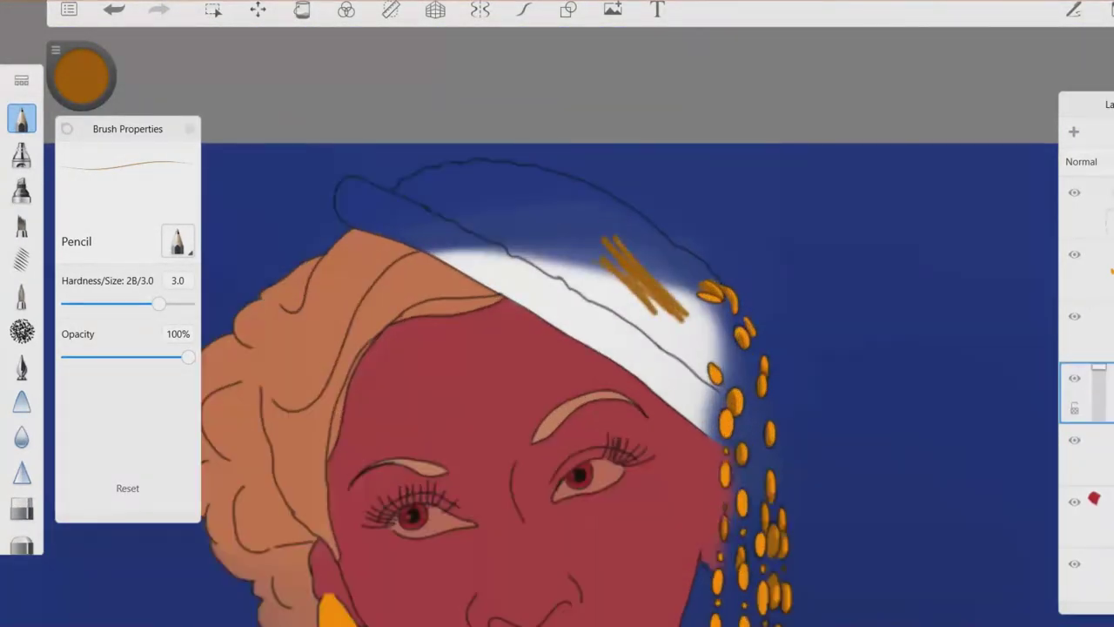
{"action": "mouse_move", "coordinate": [609, 261]}
{"action": "left_mouse_down"}
{"action": "mouse_move", "coordinate": [679, 348]}
{"action": "mouse_move", "coordinate": [461, 218]}
{"action": "mouse_move", "coordinate": [610, 209]}
{"action": "mouse_move", "coordinate": [697, 374]}
{"action": "left_mouse_up"}
{"action": "mouse_move", "coordinate": [626, 348]}
{"action": "left_mouse_down"}
{"action": "mouse_move", "coordinate": [409, 218]}
{"action": "mouse_move", "coordinate": [592, 187]}
{"action": "left_mouse_up"}
{"action": "scroll", "coordinate": [557, 366], "scroll_direction": "up", "scroll_amount": 3}
{"action": "key", "text": "ctrl+z"}
{"action": "mouse_move", "coordinate": [539, 374]}
{"action": "left_mouse_down"}
{"action": "mouse_move", "coordinate": [418, 409]}
{"action": "mouse_move", "coordinate": [697, 313]}
{"action": "mouse_move", "coordinate": [391, 322]}
{"action": "left_mouse_up"}
{"action": "scroll", "coordinate": [557, 366], "scroll_direction": "down", "scroll_amount": 2}
{"action": "scroll", "coordinate": [557, 366], "scroll_direction": "right", "scroll_amount": 5}
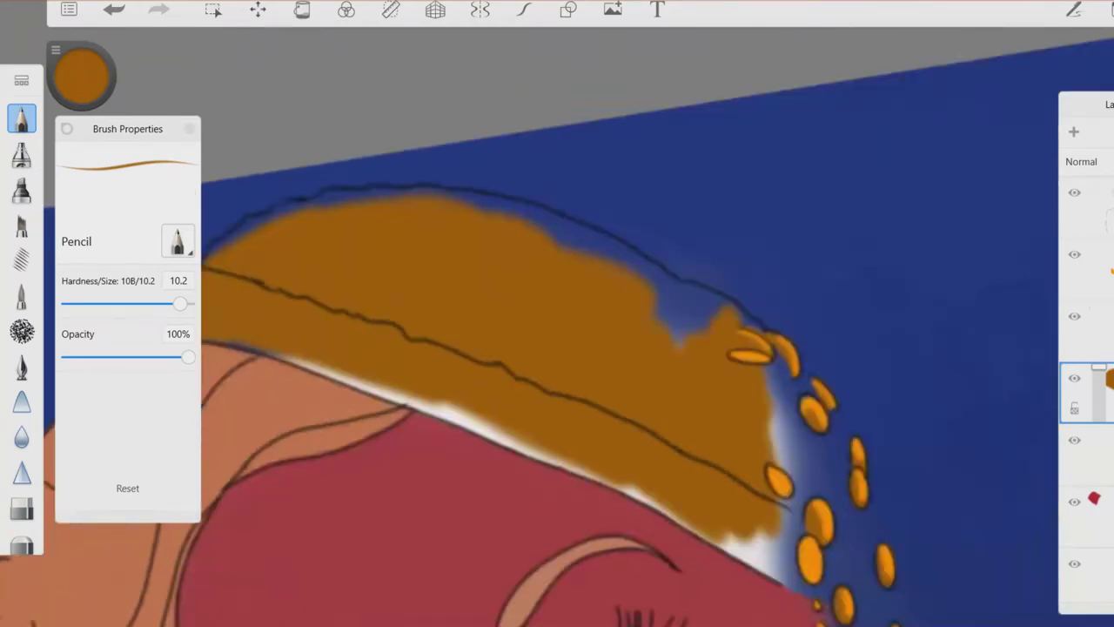
Set the pencil size to 5.0 and fill the rounded end of the hat's brim up to its outline.
{"action": "scroll", "coordinate": [557, 348], "scroll_direction": "up", "scroll_amount": 5}
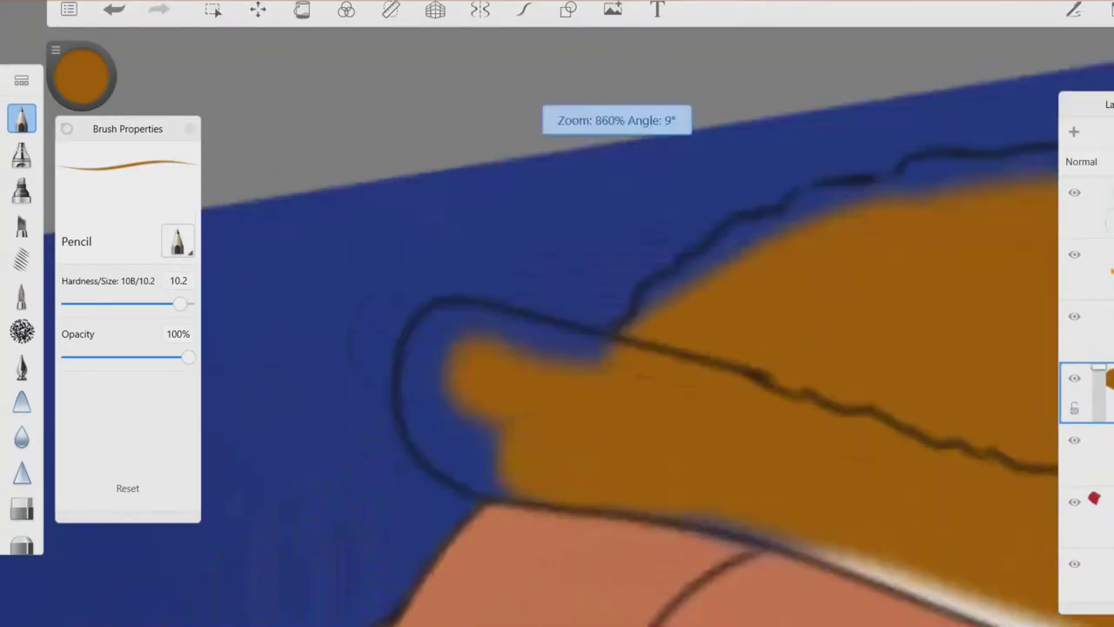
{"action": "left_click_drag", "start_coordinate": [487, 375], "coordinate": [601, 356]}
{"action": "left_click_drag", "start_coordinate": [179, 303], "coordinate": [165, 303]}
{"action": "scroll", "coordinate": [557, 348], "scroll_direction": "up", "scroll_amount": 2}
{"action": "mouse_move", "coordinate": [452, 331]}
{"action": "left_mouse_down"}
{"action": "mouse_move", "coordinate": [396, 401]}
{"action": "mouse_move", "coordinate": [501, 268]}
{"action": "mouse_move", "coordinate": [648, 340]}
{"action": "mouse_move", "coordinate": [749, 274]}
{"action": "left_mouse_up"}
Fill the gaps along the wavy outline at the start and top of the hat's crown with brownish orange.
{"action": "scroll", "coordinate": [557, 348], "scroll_direction": "right", "scroll_amount": 5}
{"action": "mouse_move", "coordinate": [505, 366]}
{"action": "left_mouse_down"}
{"action": "mouse_move", "coordinate": [601, 292]}
{"action": "mouse_move", "coordinate": [688, 279]}
{"action": "left_mouse_up"}
{"action": "scroll", "coordinate": [558, 348], "scroll_direction": "up", "scroll_amount": 2}
{"action": "left_click_drag", "start_coordinate": [531, 295], "coordinate": [696, 279]}
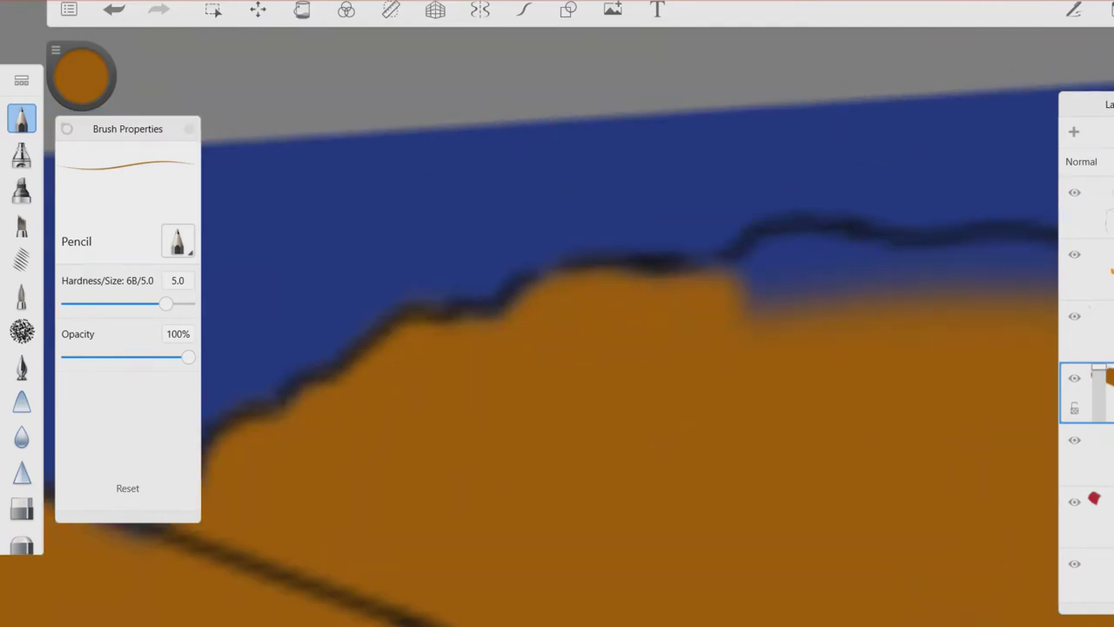
{"action": "scroll", "coordinate": [557, 348], "scroll_direction": "up", "scroll_amount": 2}
{"action": "left_click_drag", "start_coordinate": [575, 331], "coordinate": [766, 244]}
{"action": "scroll", "coordinate": [557, 348], "scroll_direction": "up", "scroll_amount": 2}
{"action": "left_click_drag", "start_coordinate": [505, 339], "coordinate": [827, 348]}
{"action": "scroll", "coordinate": [557, 349], "scroll_direction": "up", "scroll_amount": 2}
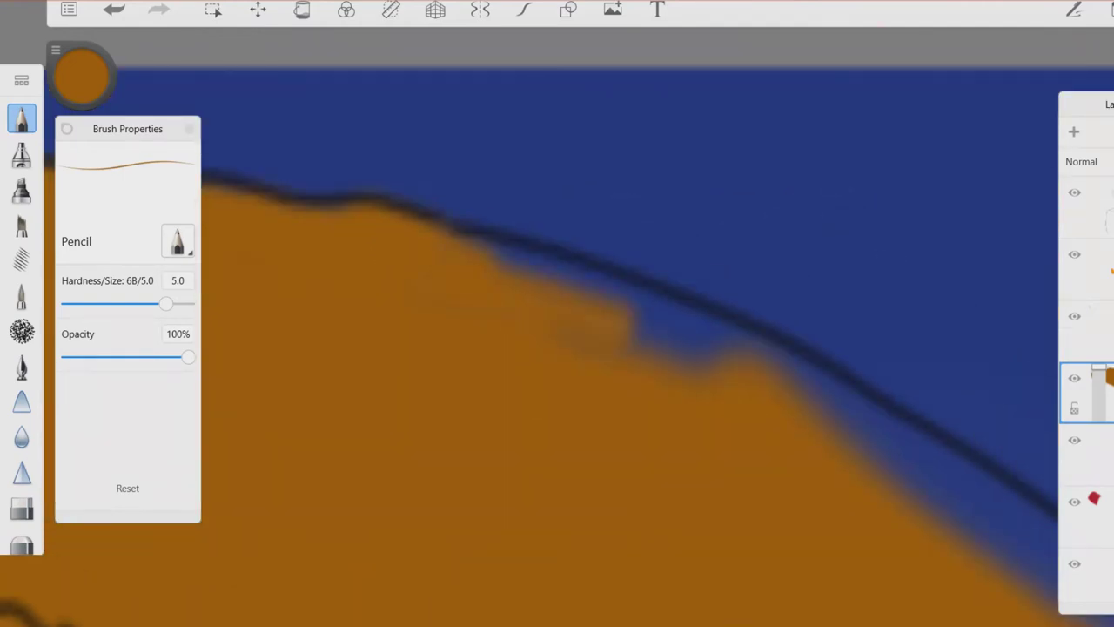
Extend the brownish orange to the crown's sloping outline, down to the topmost beads.
{"action": "left_click_drag", "start_coordinate": [488, 253], "coordinate": [740, 366]}
{"action": "scroll", "coordinate": [557, 348], "scroll_direction": "up", "scroll_amount": 2}
{"action": "left_click_drag", "start_coordinate": [609, 418], "coordinate": [365, 218]}
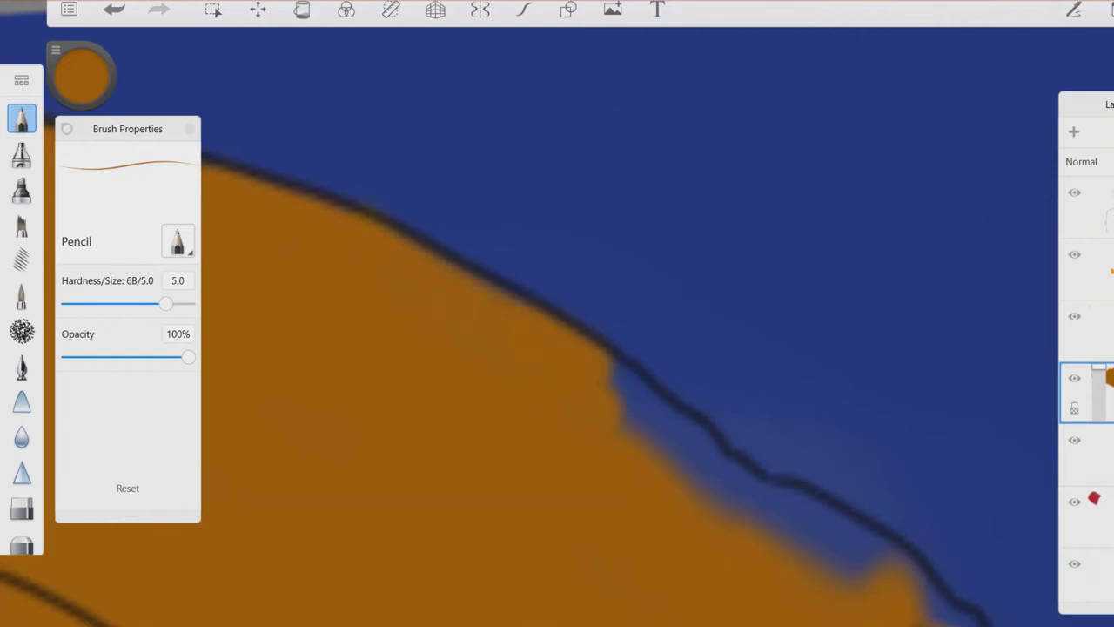
{"action": "scroll", "coordinate": [557, 349], "scroll_direction": "up", "scroll_amount": 2}
{"action": "left_click_drag", "start_coordinate": [513, 374], "coordinate": [409, 248]}
{"action": "left_click_drag", "start_coordinate": [475, 296], "coordinate": [601, 418]}
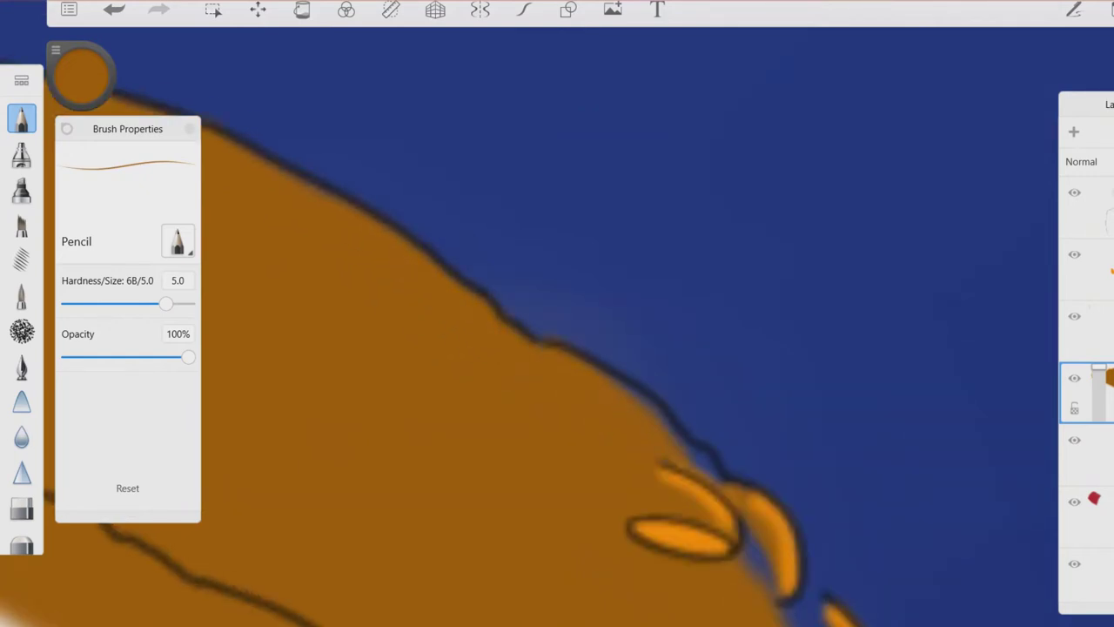
Fill the hat's side behind the upper beads and the white gaps along the brim's lower edge with brownish orange.
{"action": "scroll", "coordinate": [557, 348], "scroll_direction": "down", "scroll_amount": 2}
{"action": "left_click_drag", "start_coordinate": [557, 522], "coordinate": [566, 253]}
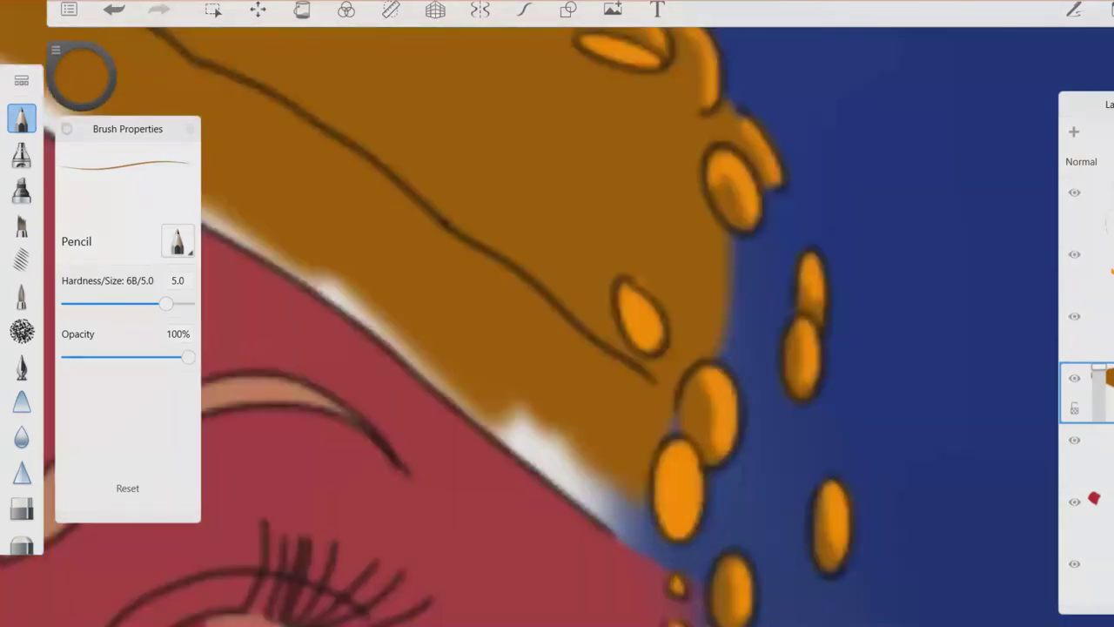
{"action": "mouse_move", "coordinate": [557, 348]}
{"action": "left_mouse_down"}
{"action": "mouse_move", "coordinate": [749, 370]}
{"action": "mouse_move", "coordinate": [426, 243]}
{"action": "left_mouse_up"}
{"action": "left_click_drag", "start_coordinate": [479, 305], "coordinate": [357, 187]}
{"action": "left_click_drag", "start_coordinate": [557, 261], "coordinate": [740, 422]}
{"action": "left_click_drag", "start_coordinate": [523, 366], "coordinate": [400, 261]}
{"action": "left_click_drag", "start_coordinate": [557, 348], "coordinate": [662, 383]}
{"action": "left_click_drag", "start_coordinate": [558, 348], "coordinate": [540, 330]}
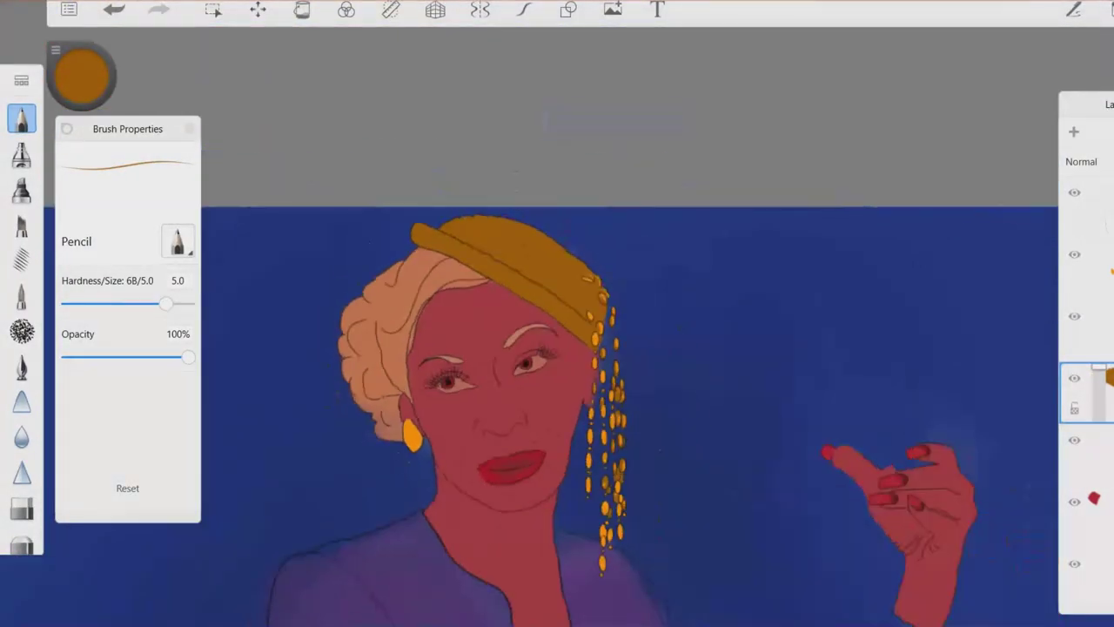
Hide the background colour layers, show the reference photo, and extend the hat's brownish orange behind the uppermost bead strands.
{"action": "scroll", "coordinate": [1086, 391], "scroll_direction": "down", "scroll_amount": 3}
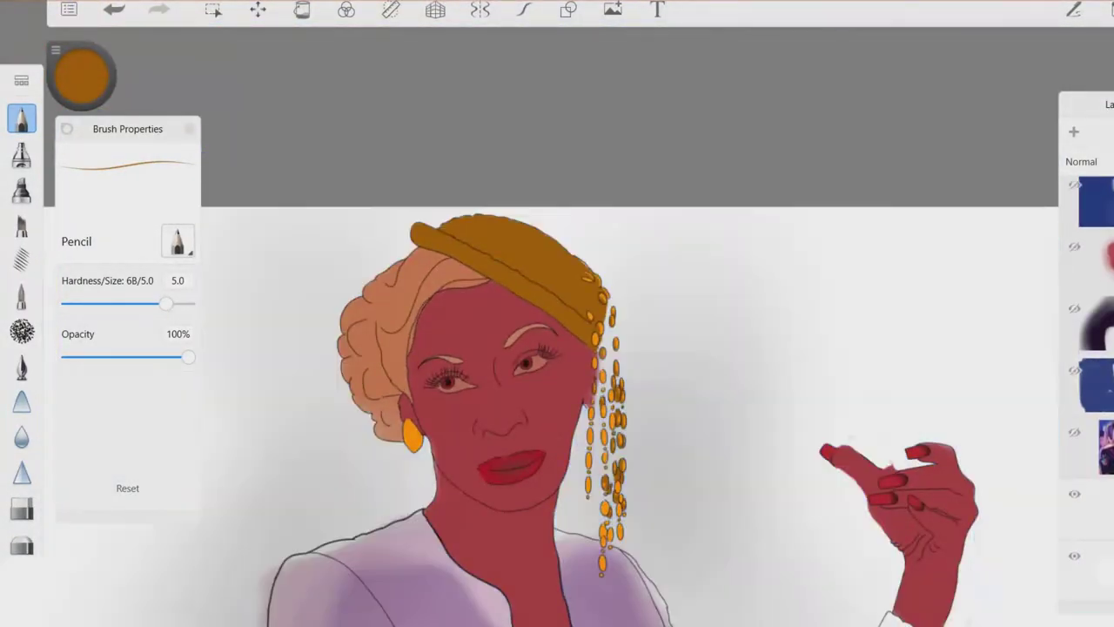
{"action": "scroll", "coordinate": [1087, 391], "scroll_direction": "up", "scroll_amount": 3}
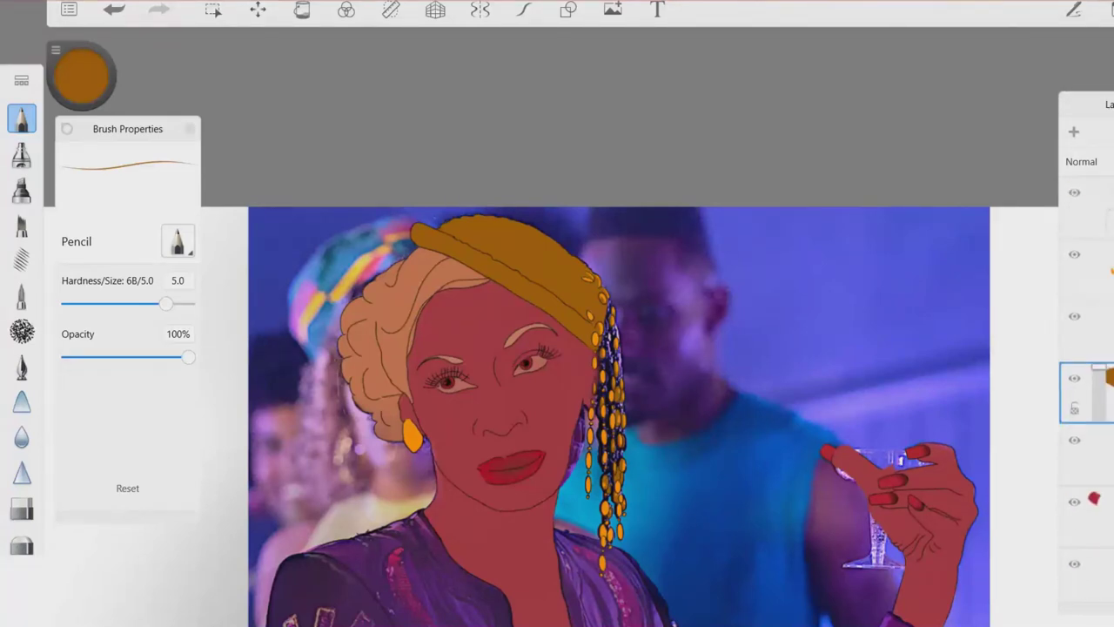
{"action": "scroll", "coordinate": [609, 316], "scroll_direction": "up", "scroll_amount": 5}
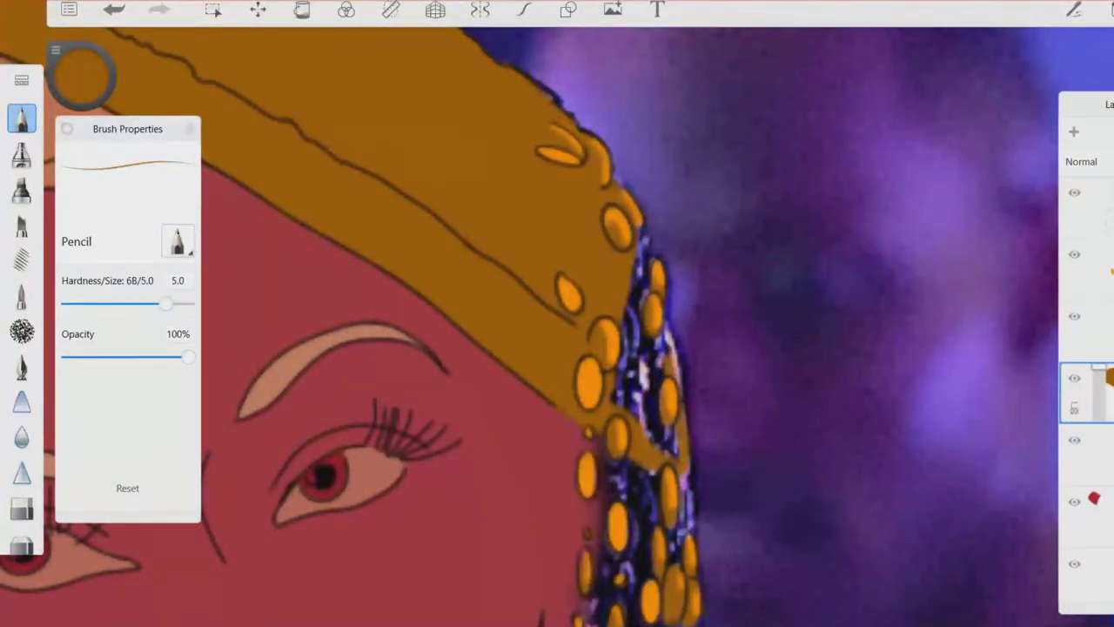
{"action": "scroll", "coordinate": [610, 316], "scroll_direction": "down", "scroll_amount": 5}
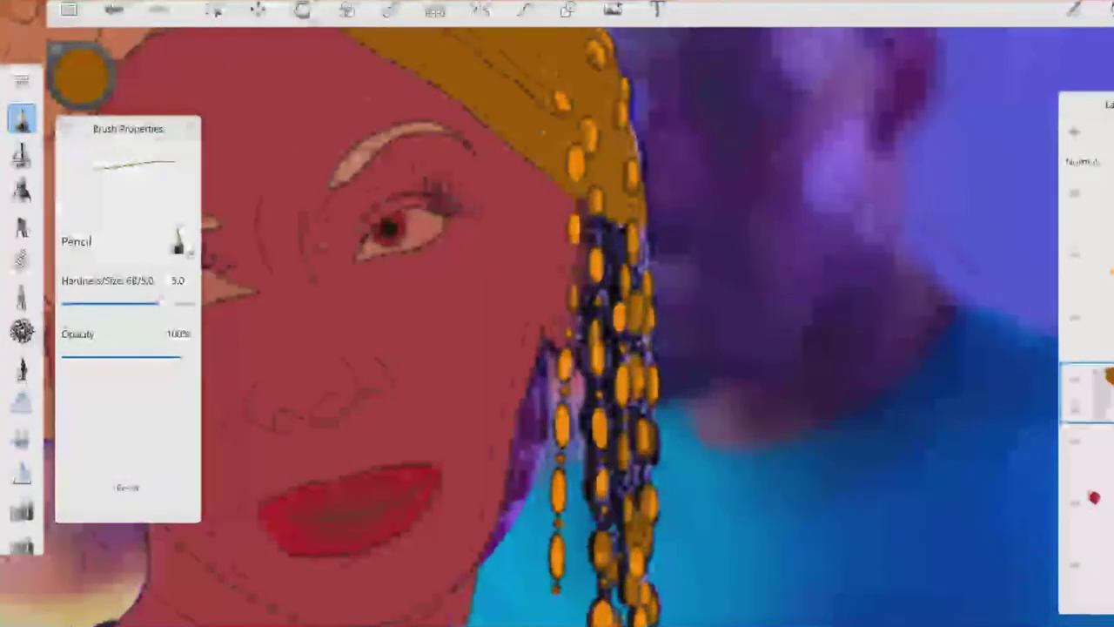
Show the blue background again and cover the white patch below the hat with blue using the airbrush at size 12.4, flow 20%.
{"action": "scroll", "coordinate": [557, 316], "scroll_direction": "down", "scroll_amount": 4}
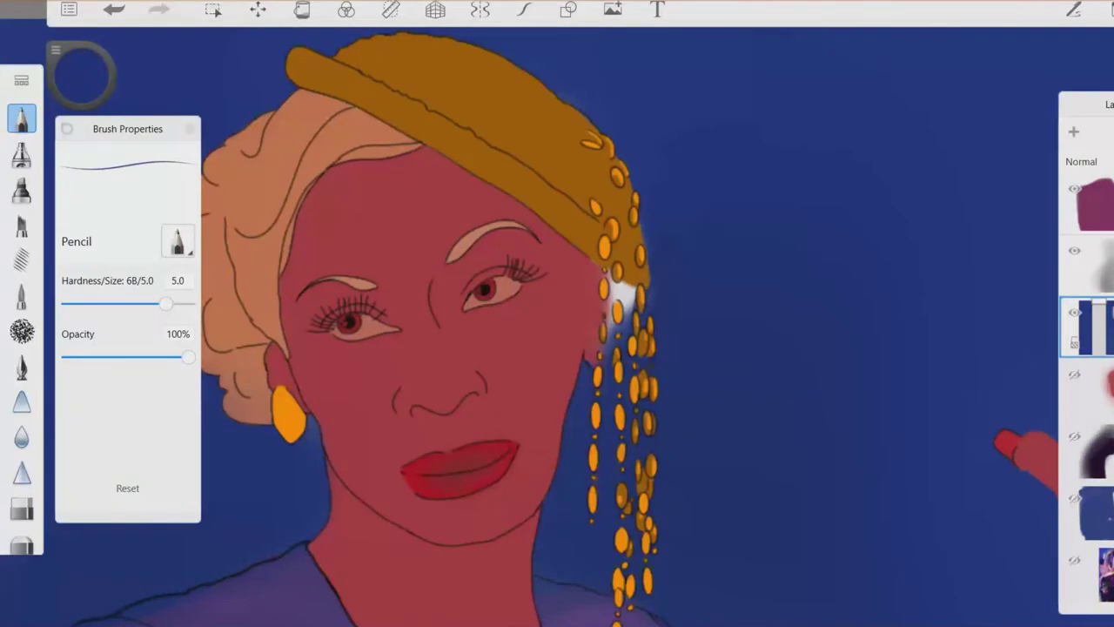
{"action": "left_click", "coordinate": [22, 154]}
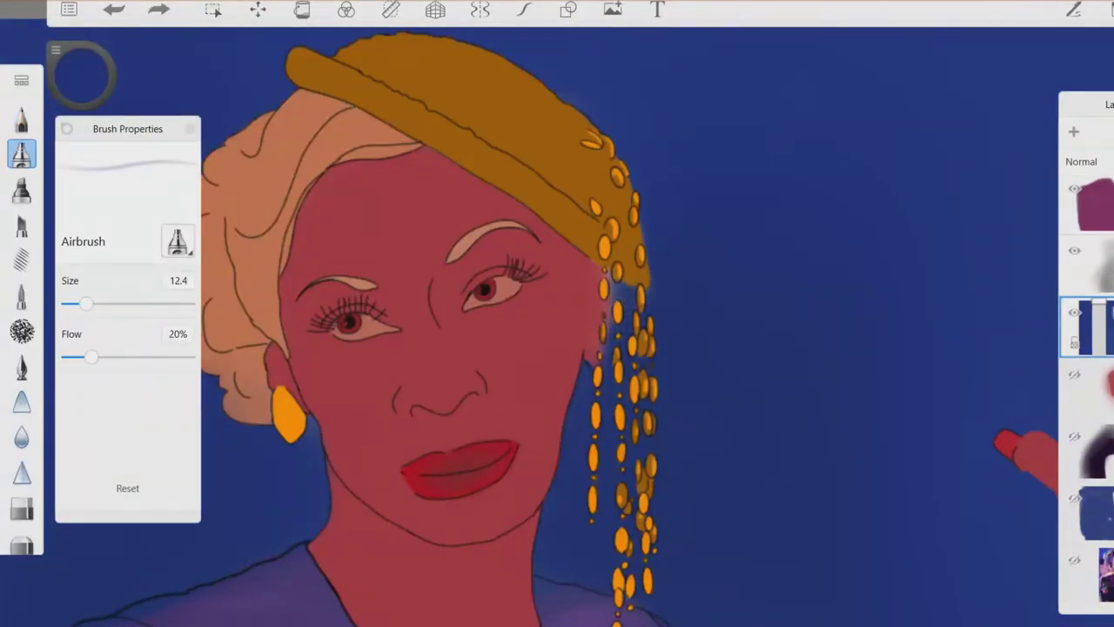
{"action": "scroll", "coordinate": [557, 348], "scroll_direction": "down", "scroll_amount": 3}
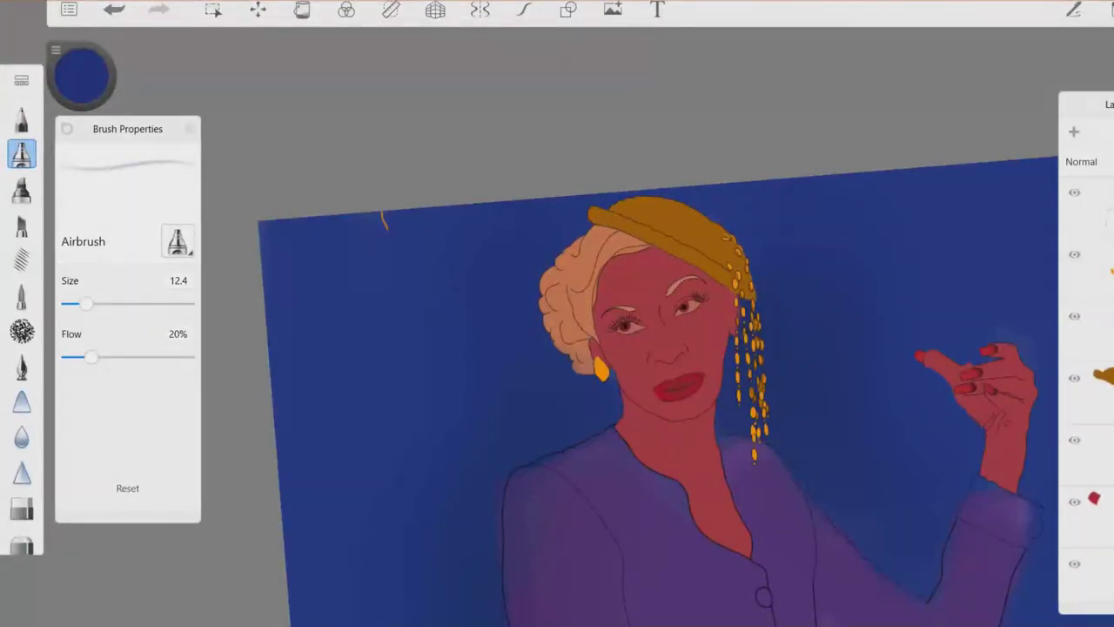
Erase the stray orange mark near the canvas corner from the bead shading layer with the Hard Eraser at size 5.0.
{"action": "key", "text": "e"}
{"action": "scroll", "coordinate": [557, 348], "scroll_direction": "up", "scroll_amount": 5}
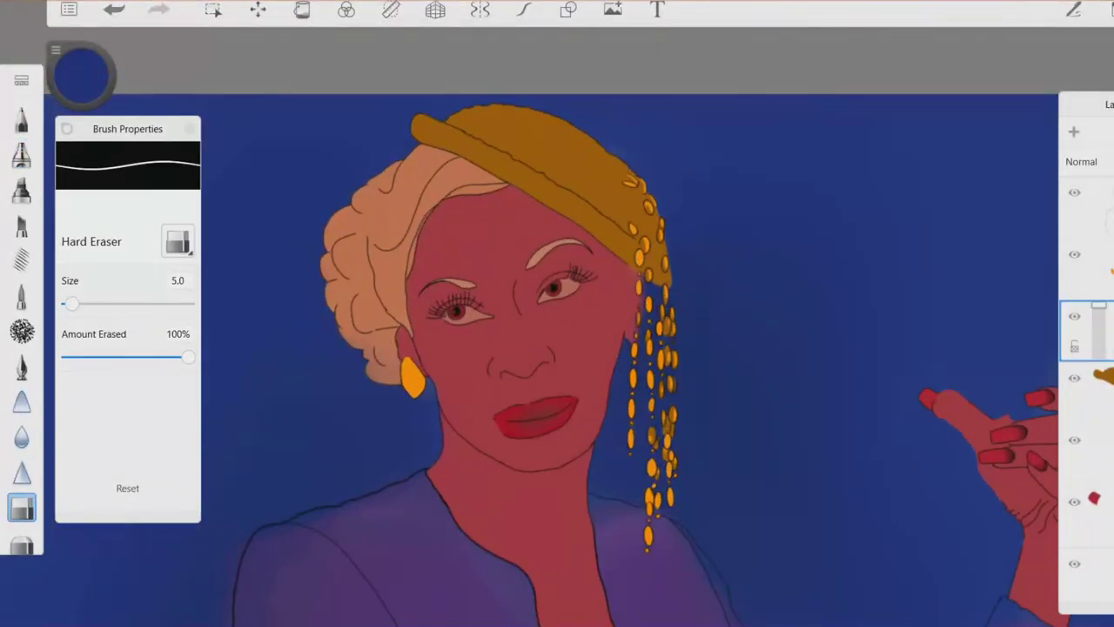
{"action": "scroll", "coordinate": [768, 444], "scroll_direction": "down", "scroll_amount": 2}
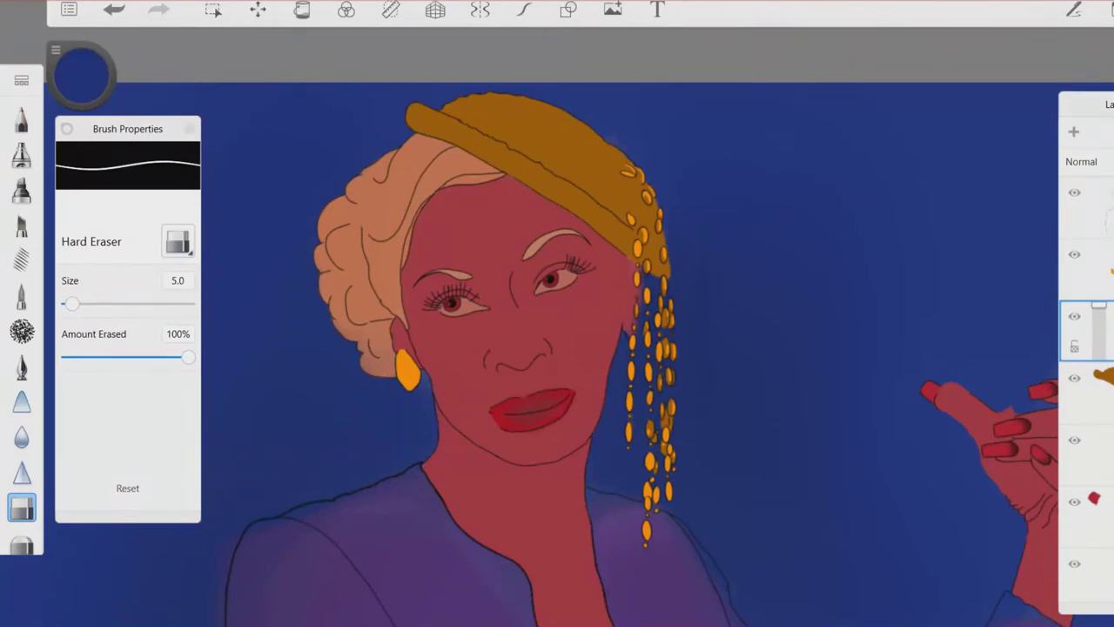
On a new layer below the hat, airbrush brownish orange down behind the bead strands at size 12.4 and flow 20%.
{"action": "scroll", "coordinate": [783, 309], "scroll_direction": "up", "scroll_amount": 2}
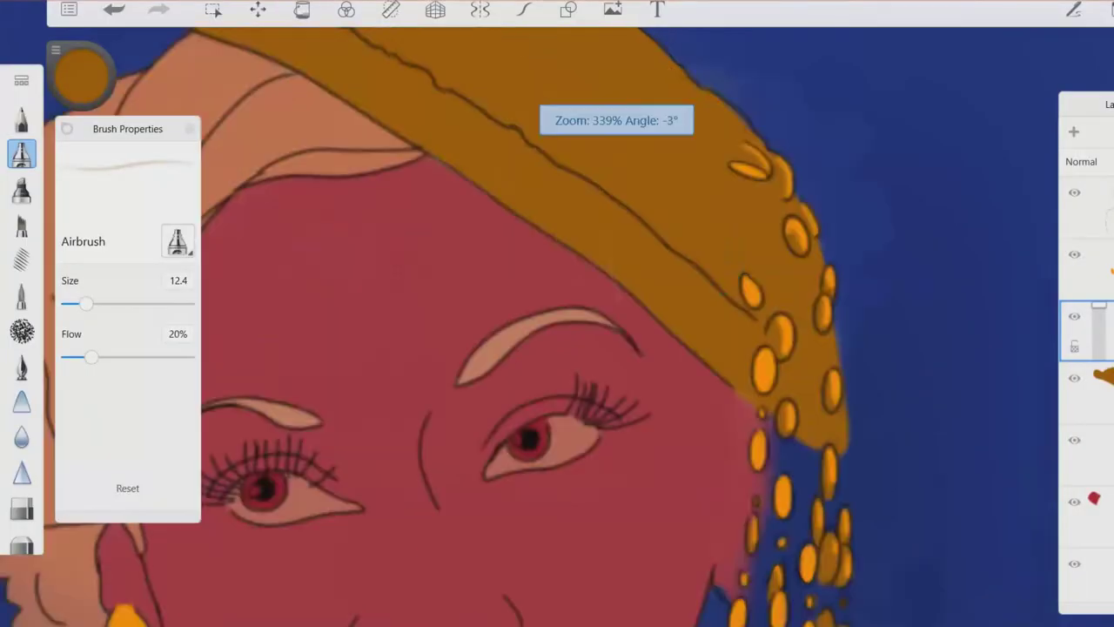
{"action": "scroll", "coordinate": [557, 313], "scroll_direction": "up", "scroll_amount": 2}
{"action": "scroll", "coordinate": [557, 313], "scroll_direction": "down", "scroll_amount": 3}
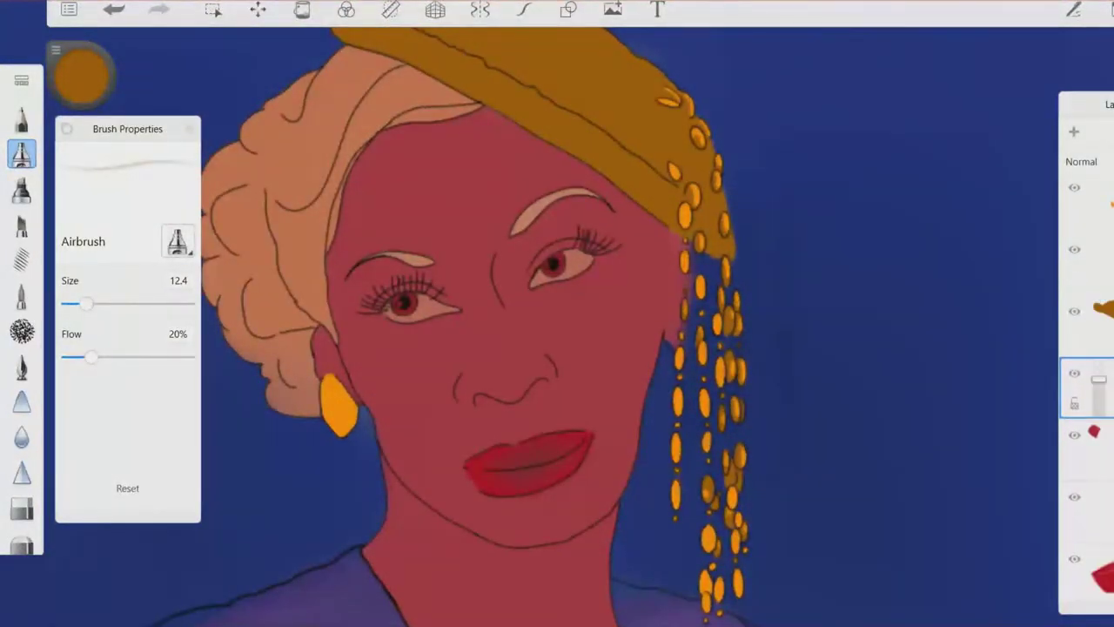
{"action": "scroll", "coordinate": [557, 313], "scroll_direction": "up", "scroll_amount": 1}
{"action": "left_click_drag", "start_coordinate": [680, 270], "coordinate": [703, 474]}
{"action": "left_click_drag", "start_coordinate": [706, 228], "coordinate": [696, 483]}
{"action": "left_click_drag", "start_coordinate": [679, 370], "coordinate": [687, 518]}
{"action": "left_click_drag", "start_coordinate": [679, 436], "coordinate": [693, 566]}
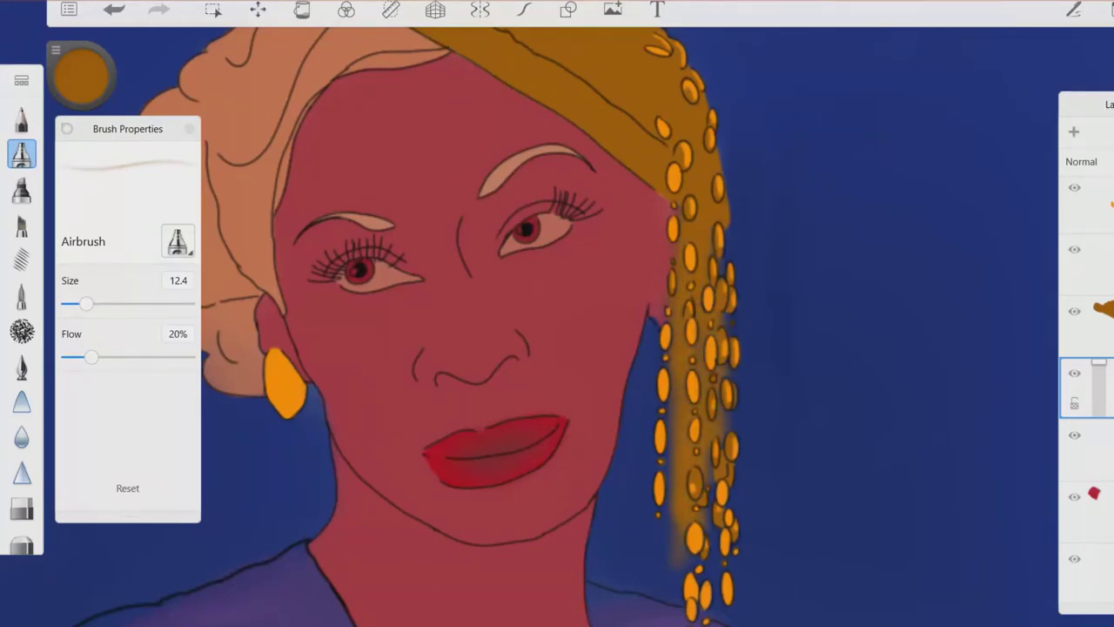
Touch up the airbrushed colour around the brim's lower corner and clean its edges with the Hard Eraser at size 5.0.
{"action": "scroll", "coordinate": [557, 313], "scroll_direction": "down", "scroll_amount": 5}
{"action": "mouse_move", "coordinate": [1098, 361]}
{"action": "left_mouse_down"}
{"action": "mouse_move", "coordinate": [1098, 393]}
{"action": "mouse_move", "coordinate": [1098, 362]}
{"action": "left_mouse_up"}
{"action": "scroll", "coordinate": [522, 261], "scroll_direction": "up", "scroll_amount": 5}
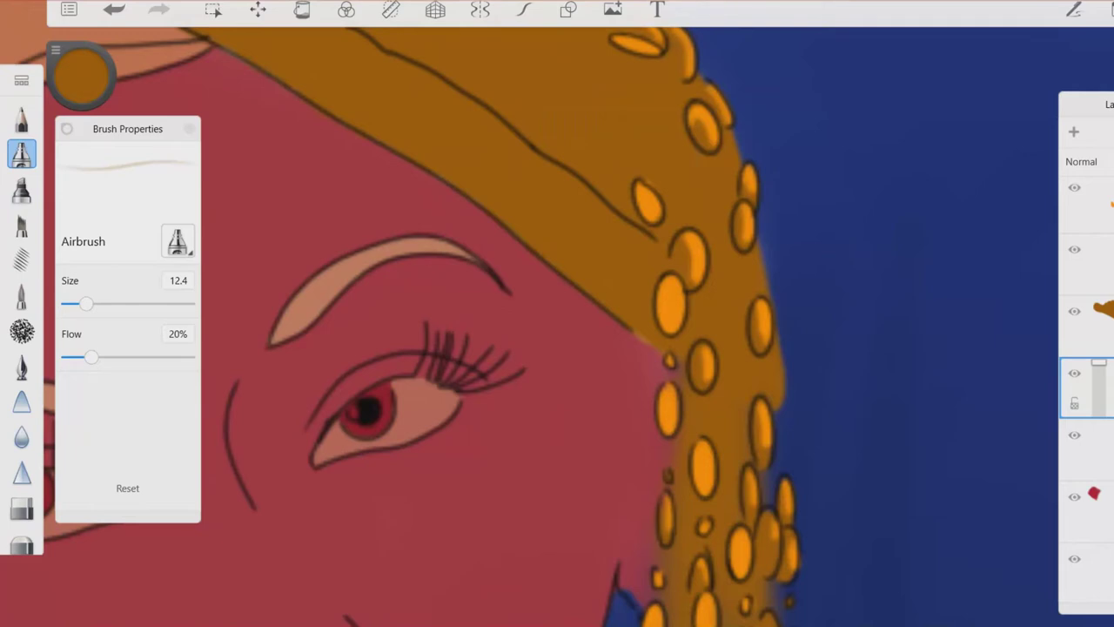
{"action": "scroll", "coordinate": [557, 314], "scroll_direction": "up", "scroll_amount": 3}
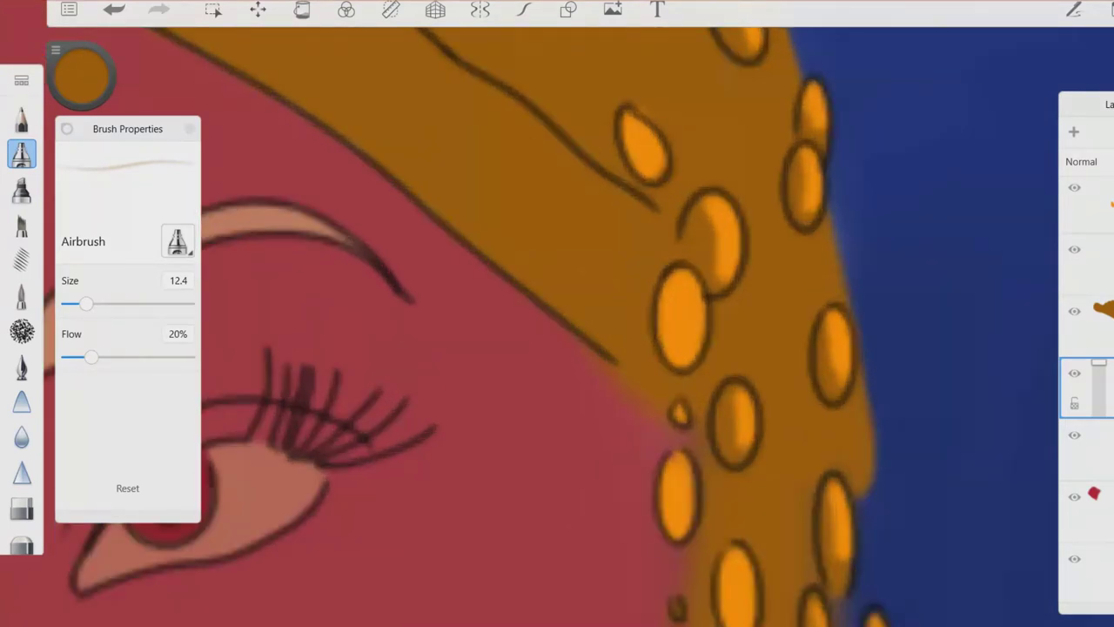
{"action": "key", "text": "e"}
{"action": "scroll", "coordinate": [557, 313], "scroll_direction": "down", "scroll_amount": 5}
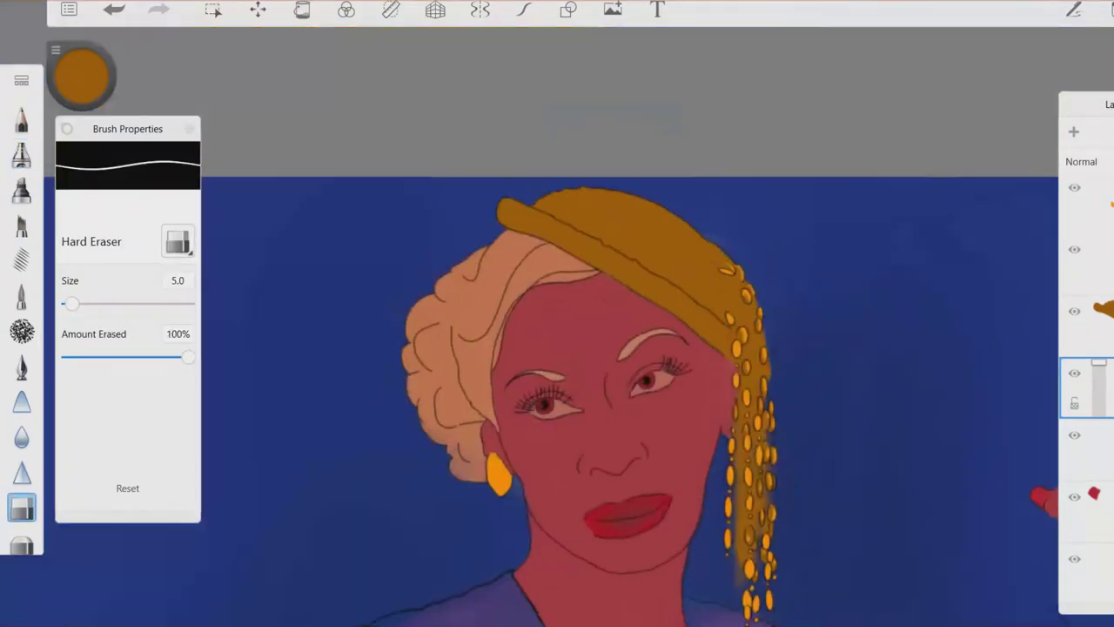
{"action": "scroll", "coordinate": [557, 313], "scroll_direction": "up", "scroll_amount": 2}
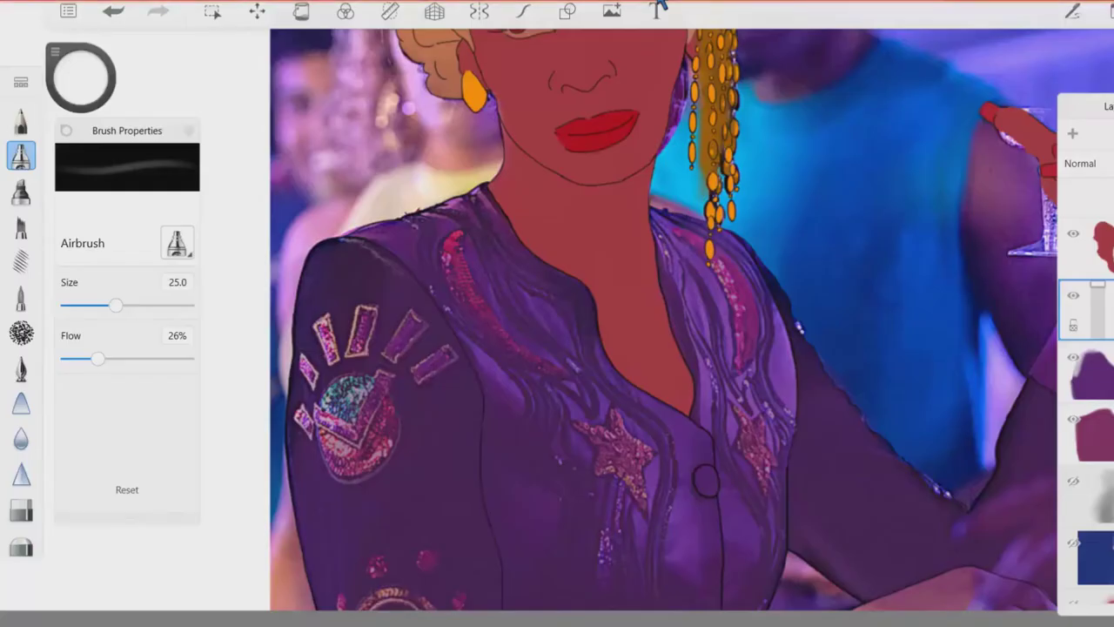
Airbrush soft white highlights over the fabric folds on both front panels of the jacket at size 25.0 and flow 26%.
{"action": "mouse_move", "coordinate": [788, 335]}
{"action": "left_mouse_down"}
{"action": "mouse_move", "coordinate": [771, 427]}
{"action": "mouse_move", "coordinate": [696, 226]}
{"action": "mouse_move", "coordinate": [723, 401]}
{"action": "left_mouse_up"}
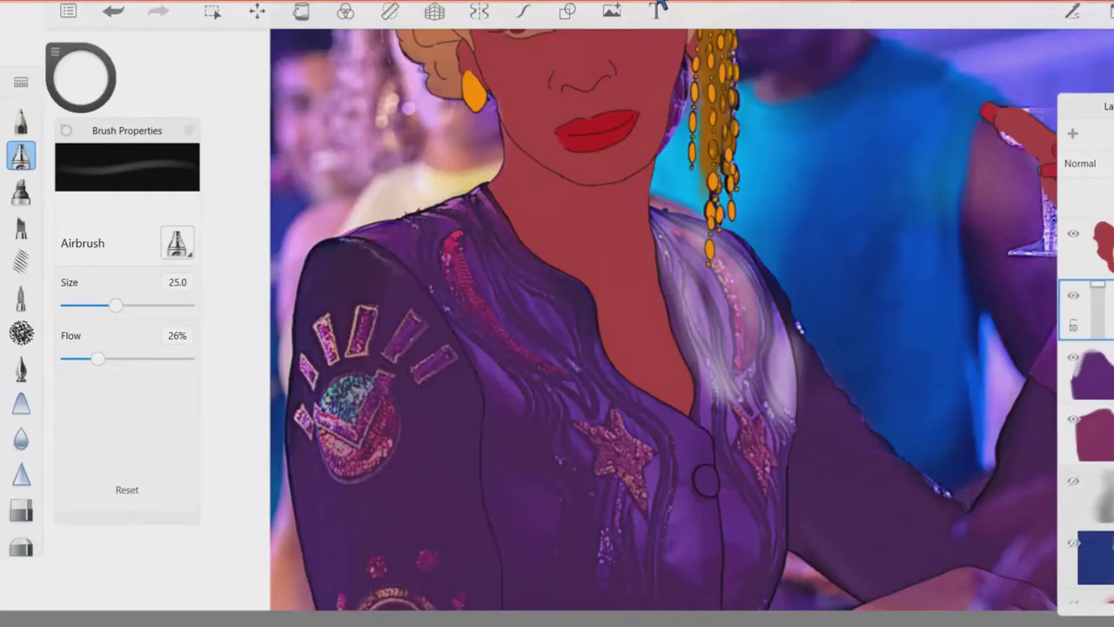
{"action": "left_click_drag", "start_coordinate": [748, 270], "coordinate": [766, 601]}
{"action": "left_click_drag", "start_coordinate": [714, 365], "coordinate": [684, 592]}
{"action": "left_click_drag", "start_coordinate": [592, 343], "coordinate": [644, 575]}
{"action": "left_click_drag", "start_coordinate": [679, 539], "coordinate": [470, 335]}
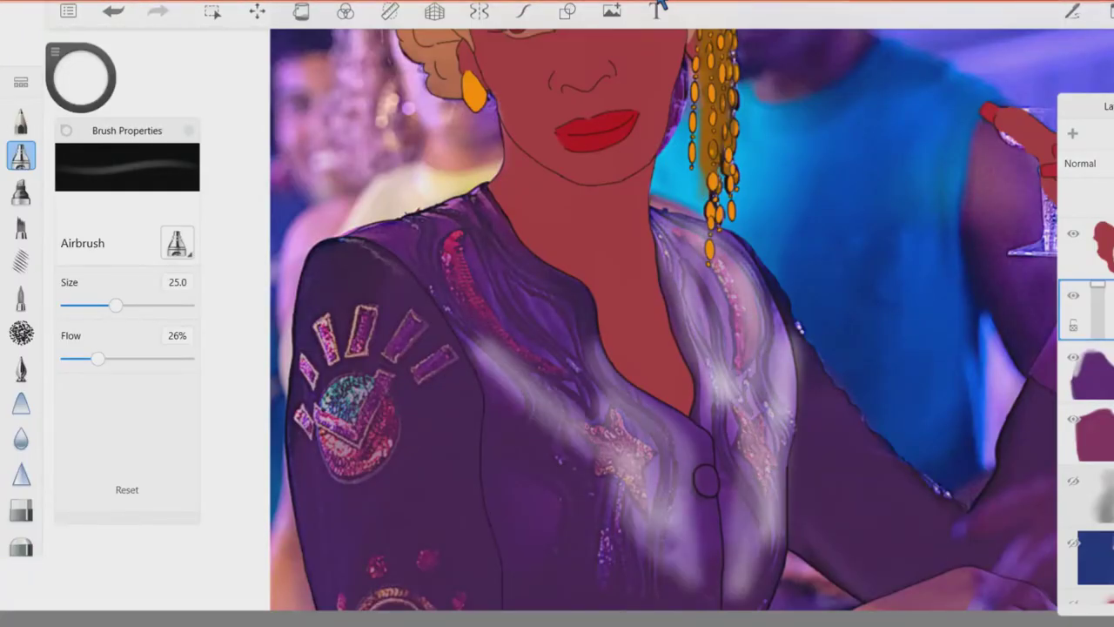
{"action": "left_click_drag", "start_coordinate": [523, 270], "coordinate": [609, 466]}
Add white airbrush highlights along the jacket's shoulder, the outer edge of the near sleeve and the raised arm's cuff.
{"action": "left_click_drag", "start_coordinate": [362, 235], "coordinate": [488, 187]}
{"action": "scroll", "coordinate": [557, 330], "scroll_direction": "down", "scroll_amount": 2}
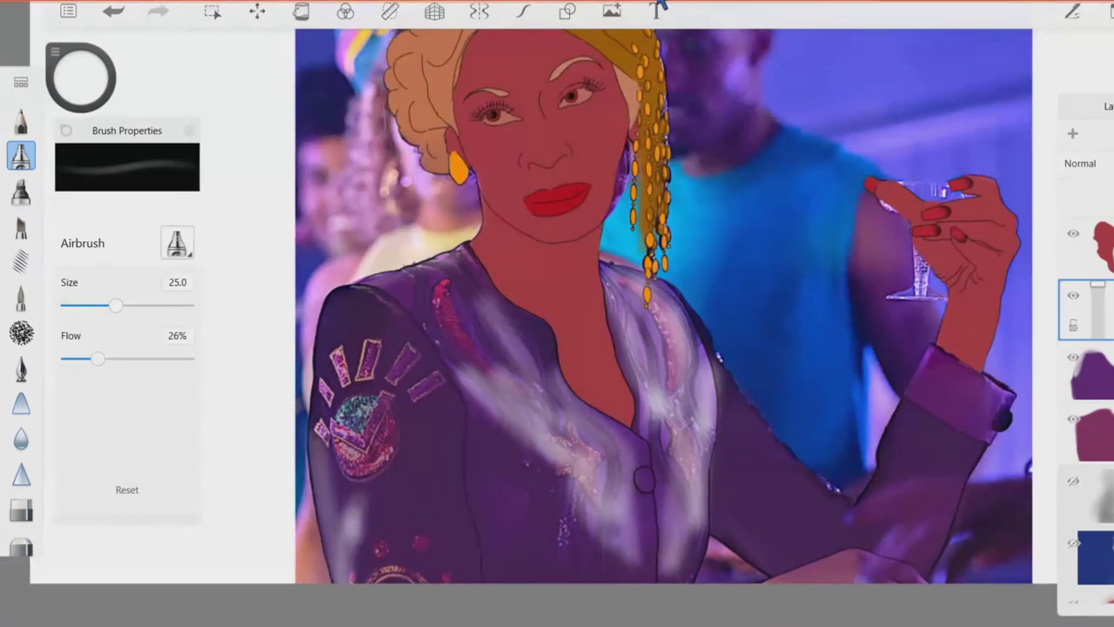
{"action": "scroll", "coordinate": [661, 305], "scroll_direction": "down", "scroll_amount": 1}
{"action": "left_click_drag", "start_coordinate": [329, 324], "coordinate": [410, 294]}
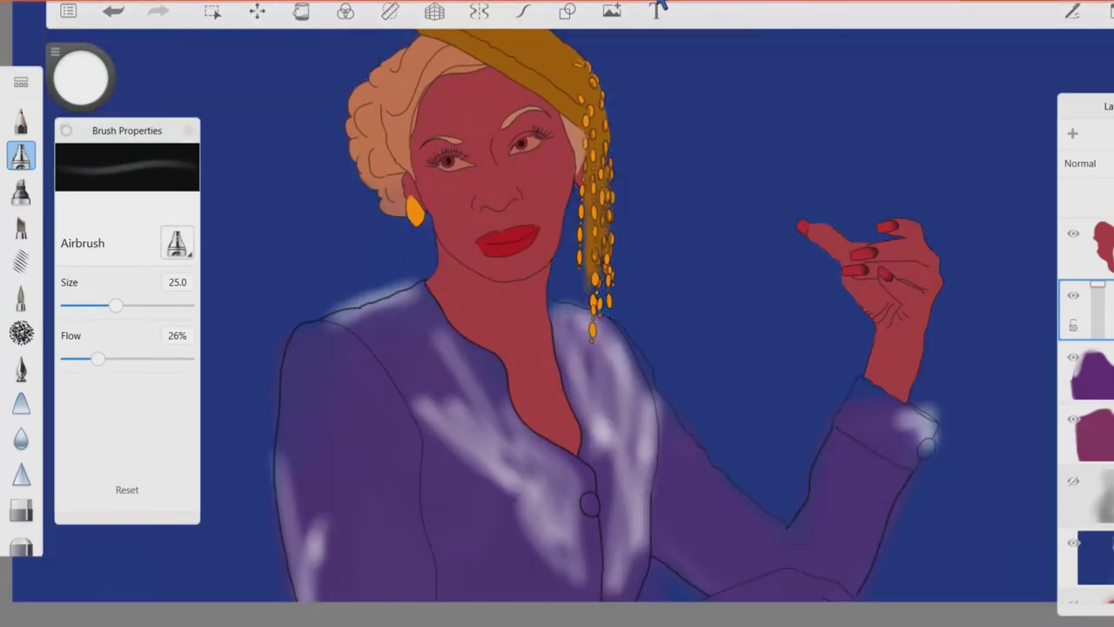
Set the black airbrush to size 36.0 for shading the jacket and undo the last stroke.
{"action": "key", "text": "ctrl+z"}
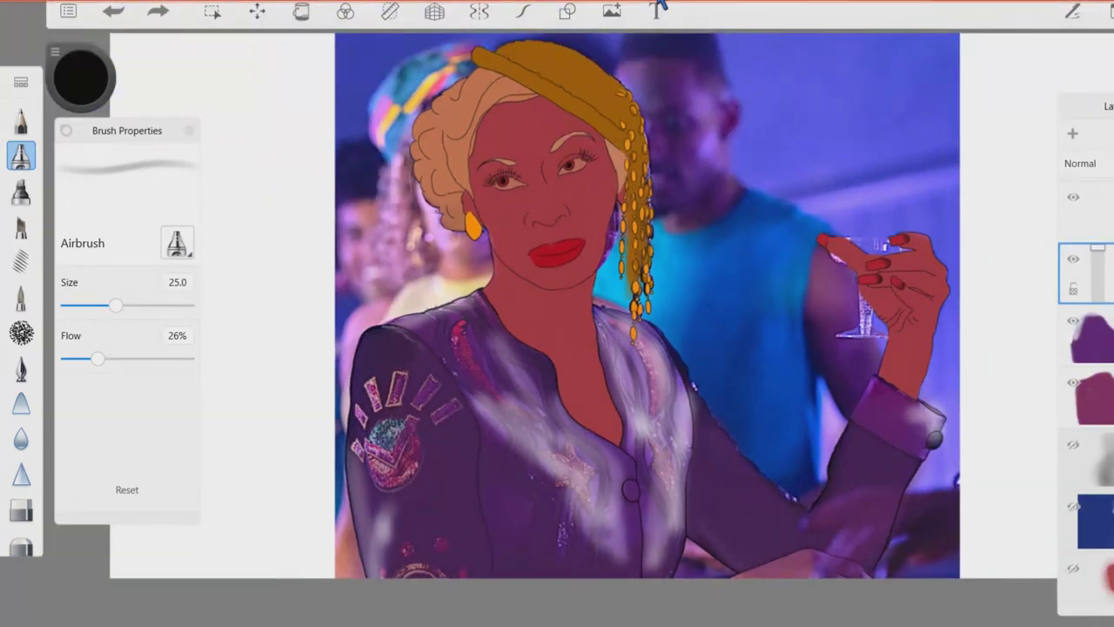
{"action": "left_click_drag", "start_coordinate": [116, 305], "coordinate": [135, 305]}
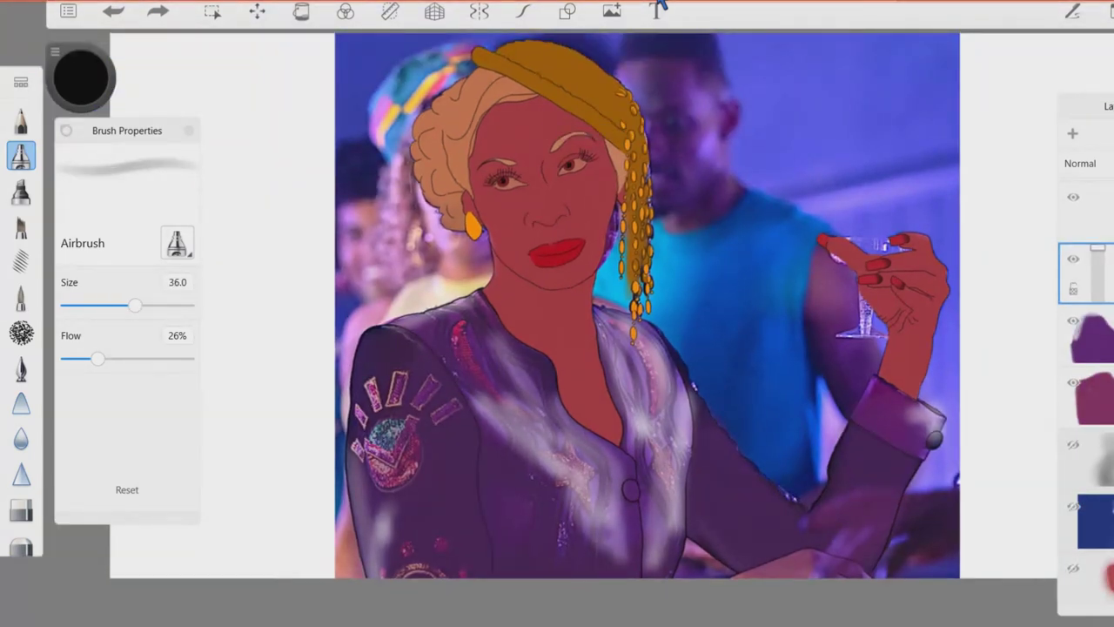
{"action": "key", "text": "ctrl+z"}
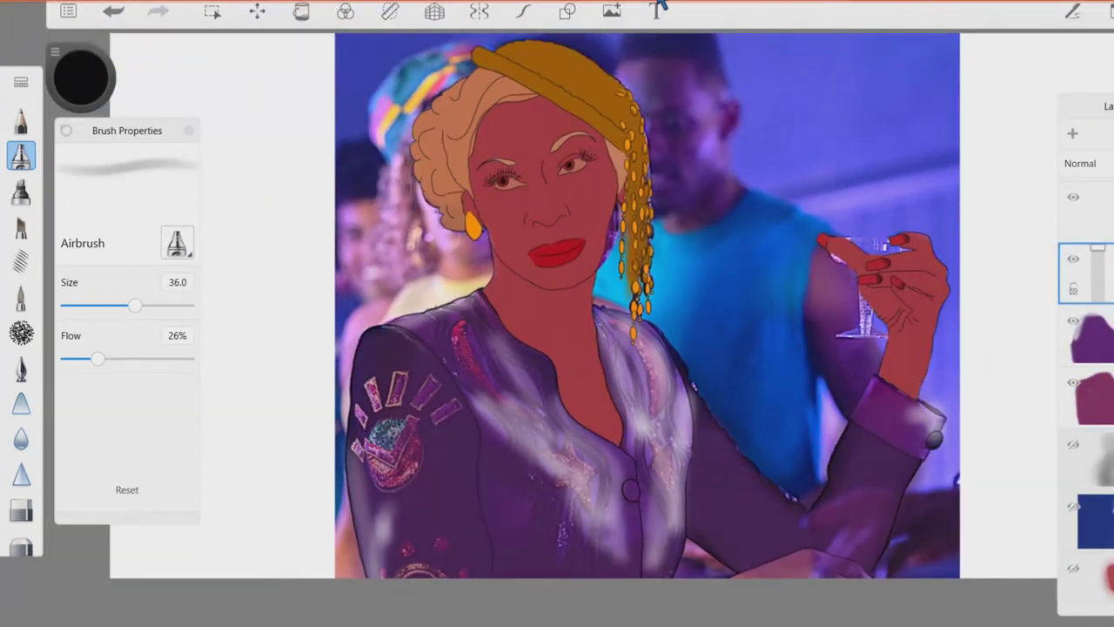
Airbrush a soft black shadow along the shoulder and outer edge of the lowered arm's sleeve.
{"action": "left_click_drag", "start_coordinate": [383, 341], "coordinate": [333, 479]}
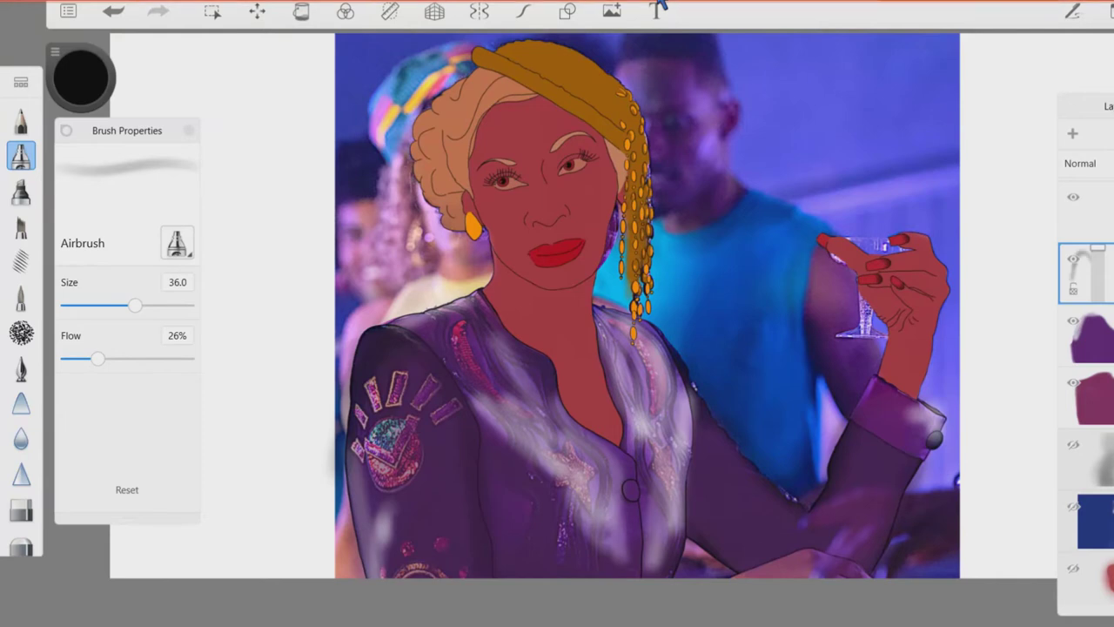
Soften the white jacket highlights on their layer with Blur at size 121.7 and strength 22.0.
{"action": "left_click", "coordinate": [1083, 209]}
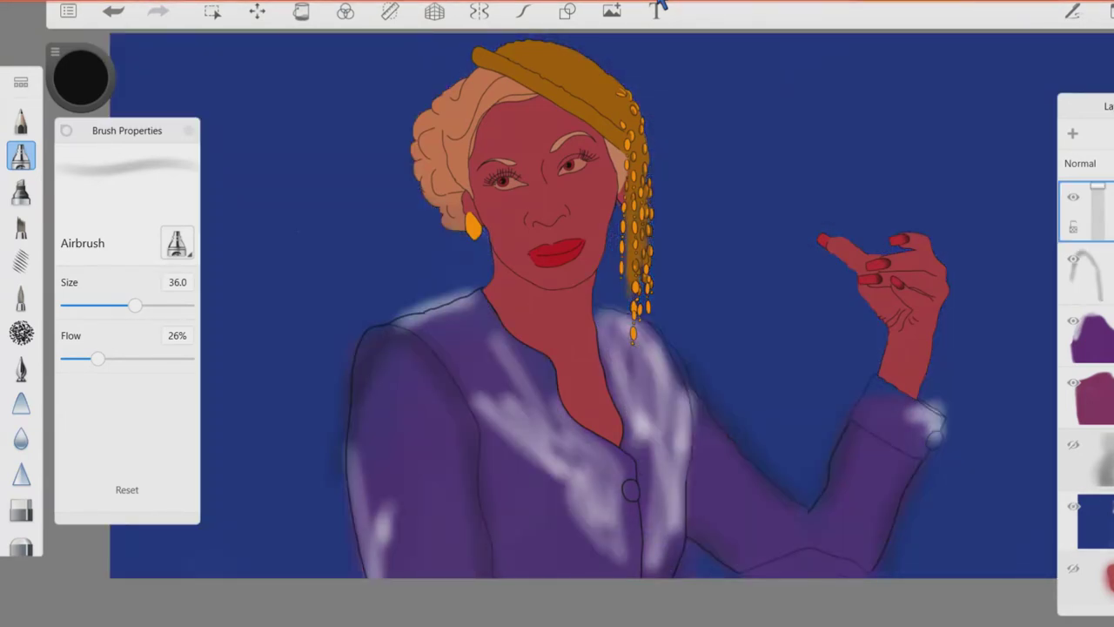
{"action": "left_click", "coordinate": [21, 438]}
{"action": "left_click_drag", "start_coordinate": [127, 305], "coordinate": [148, 304]}
{"action": "left_click_drag", "start_coordinate": [92, 359], "coordinate": [112, 359]}
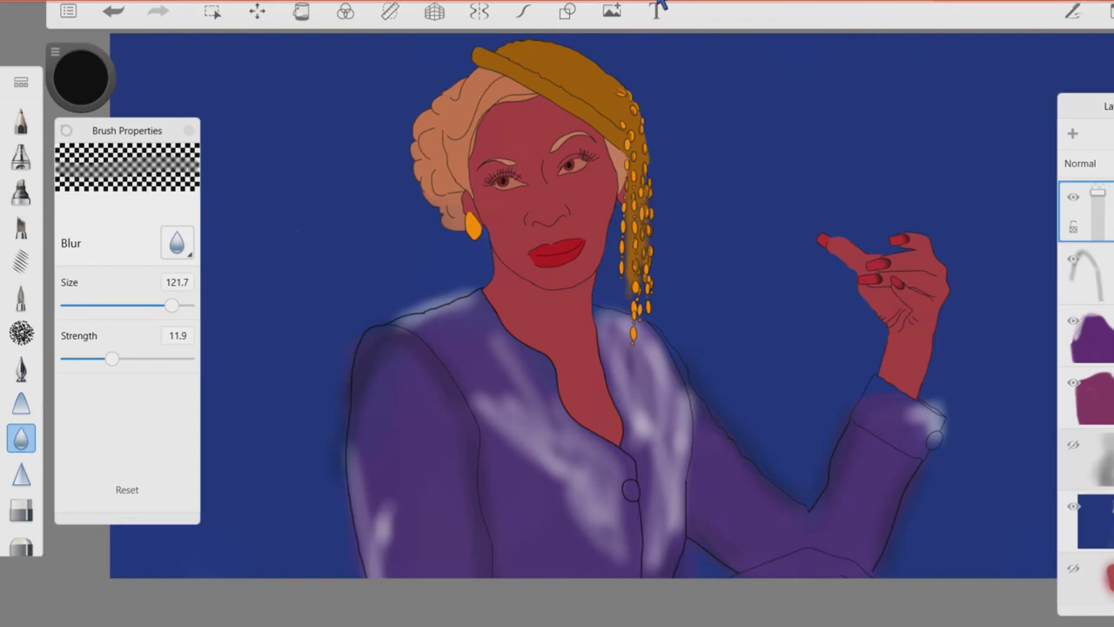
{"action": "left_click_drag", "start_coordinate": [111, 359], "coordinate": [150, 359]}
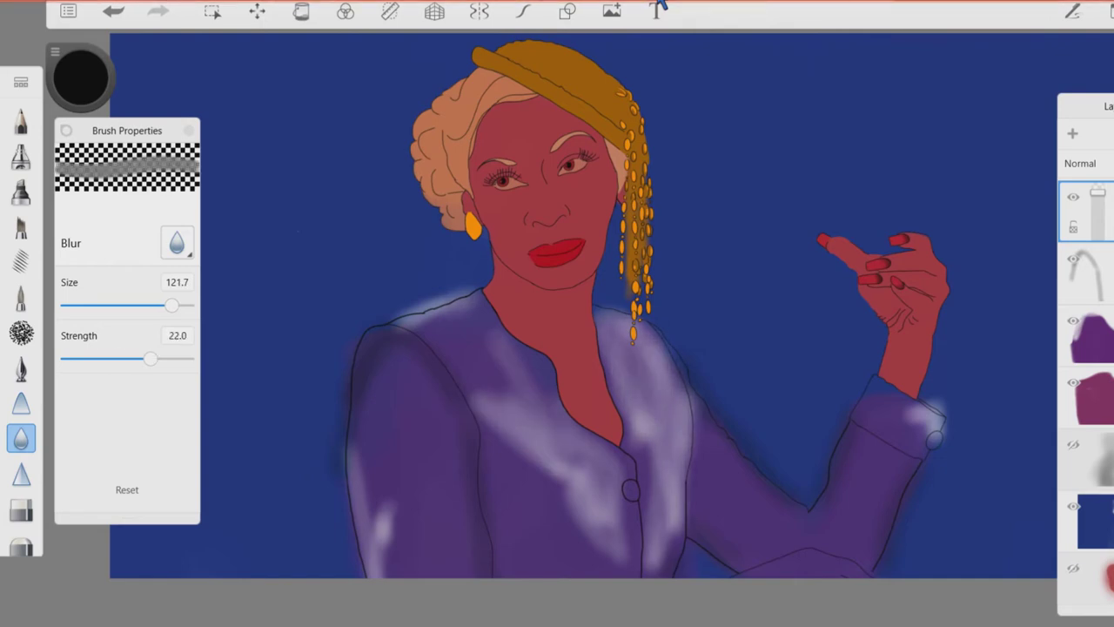
Set the Smear amount to 51%, undo the last two changes, and smear the white highlight down the jacket front.
{"action": "left_click", "coordinate": [21, 403]}
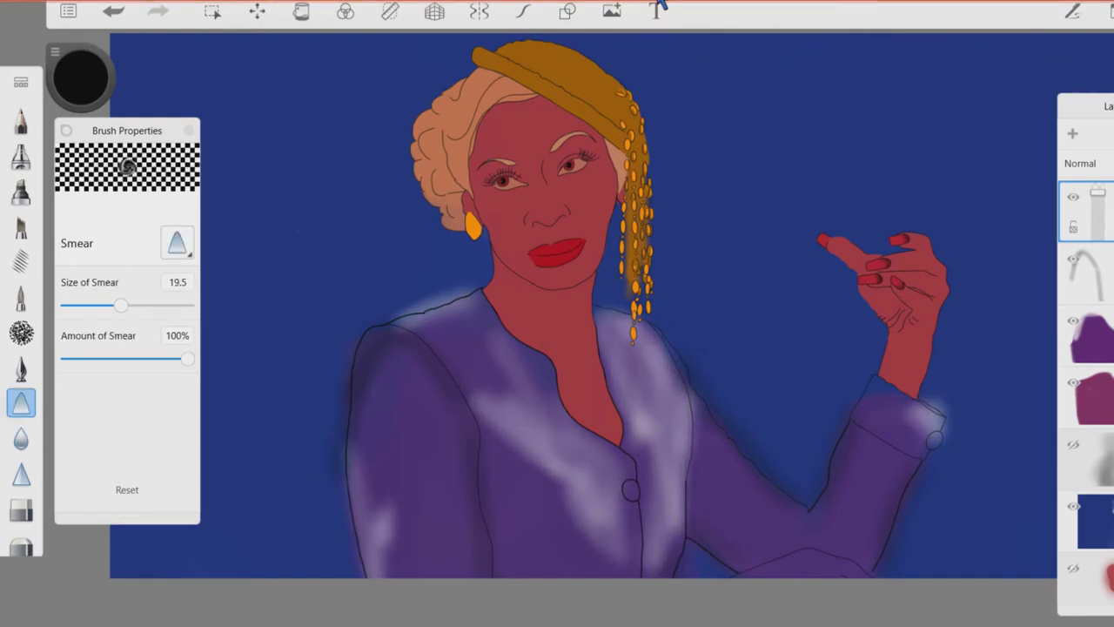
{"action": "left_click_drag", "start_coordinate": [187, 359], "coordinate": [111, 358]}
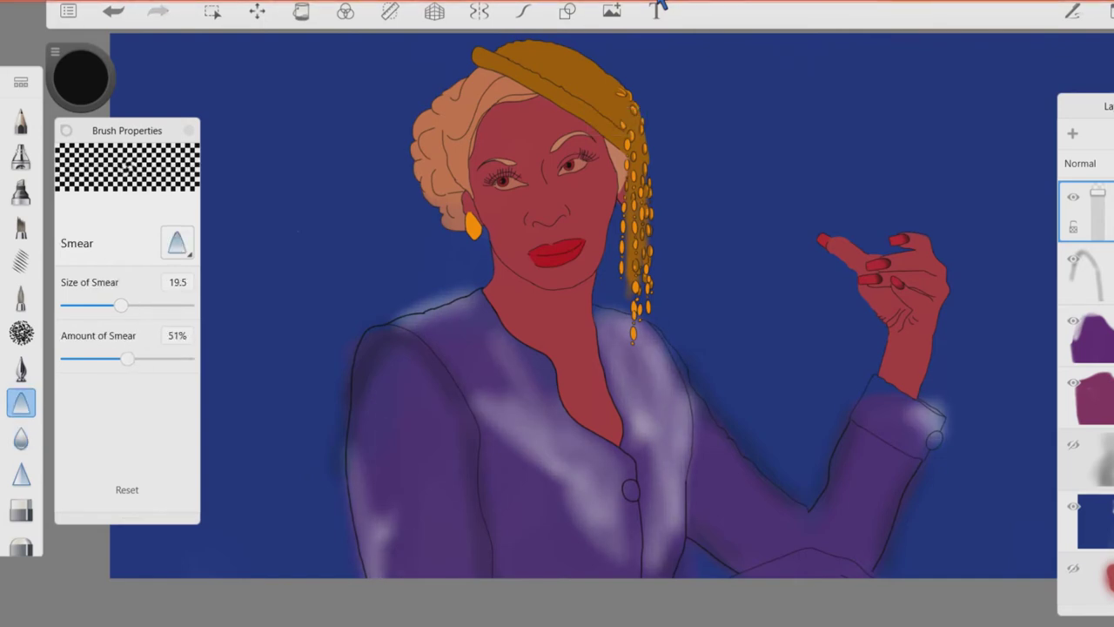
{"action": "key", "text": "ctrl+z"}
{"action": "key", "text": "ctrl+z"}
{"action": "left_click_drag", "start_coordinate": [651, 331], "coordinate": [557, 522]}
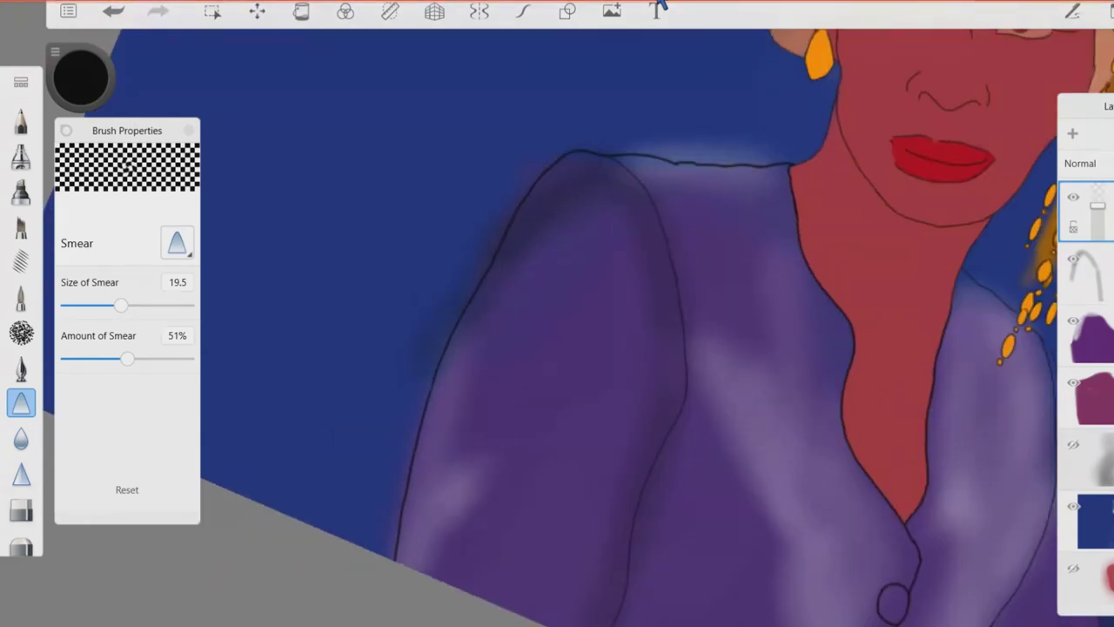
Erase highlight spill outside the lowered arm's sleeve outline with the Hard Eraser at size 5.0.
{"action": "key", "text": "e"}
{"action": "scroll", "coordinate": [557, 348], "scroll_direction": "up", "scroll_amount": 2}
{"action": "left_click_drag", "start_coordinate": [68, 305], "coordinate": [105, 304]}
{"action": "left_click", "coordinate": [177, 282]}
{"action": "left_click", "coordinate": [271, 341]}
{"action": "left_click", "coordinate": [338, 425]}
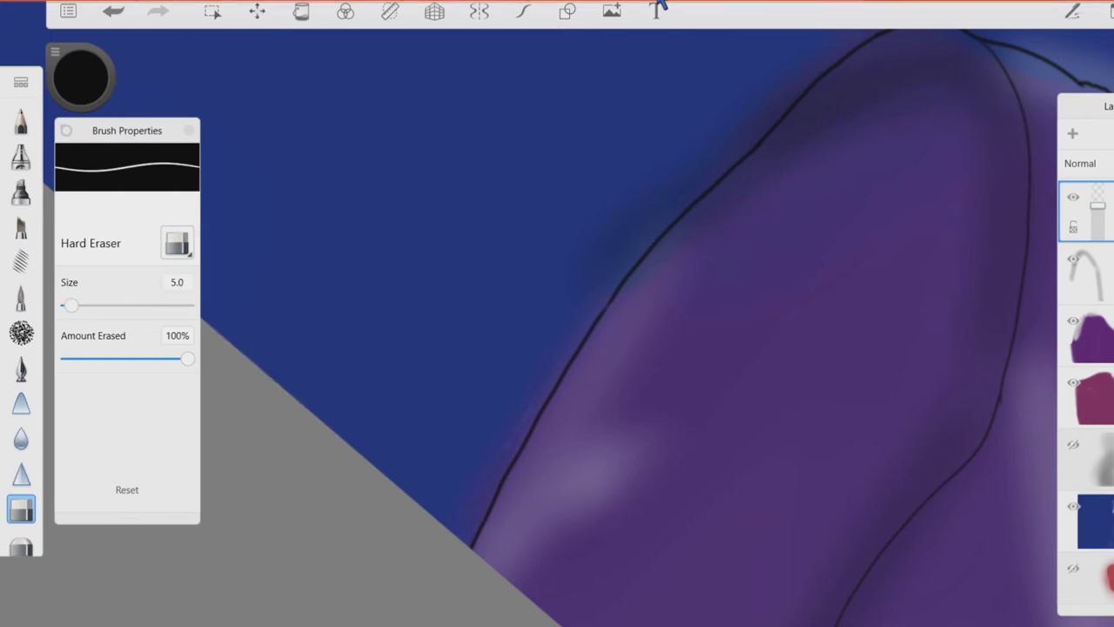
Erase the highlight spill above the jacket's shoulder line between the lowered arm's sleeve and the neck.
{"action": "scroll", "coordinate": [558, 348], "scroll_direction": "down", "scroll_amount": 3}
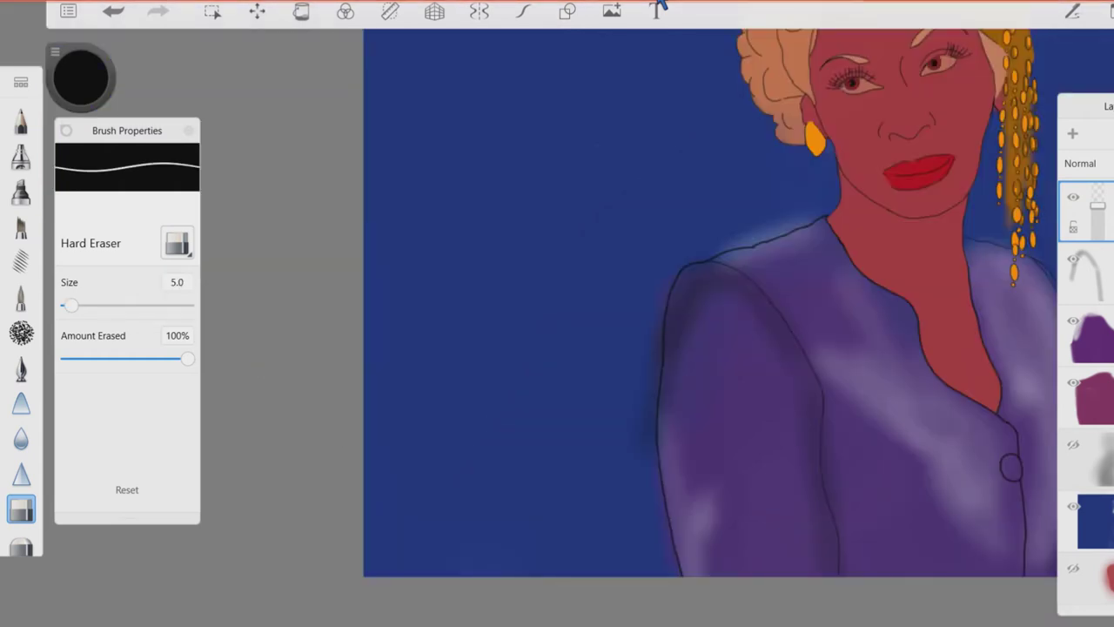
{"action": "scroll", "coordinate": [557, 348], "scroll_direction": "up", "scroll_amount": 4}
{"action": "mouse_move", "coordinate": [613, 299]}
{"action": "left_mouse_down"}
{"action": "mouse_move", "coordinate": [742, 209]}
{"action": "mouse_move", "coordinate": [601, 360]}
{"action": "left_mouse_up"}
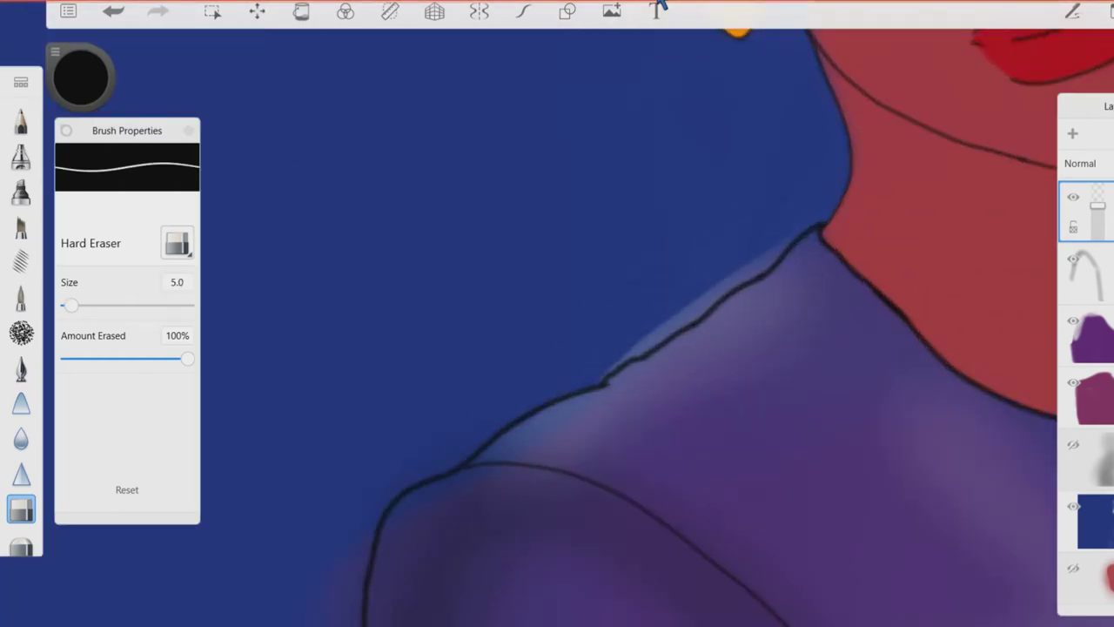
{"action": "left_click_drag", "start_coordinate": [672, 322], "coordinate": [609, 370]}
{"action": "left_click_drag", "start_coordinate": [693, 315], "coordinate": [729, 277]}
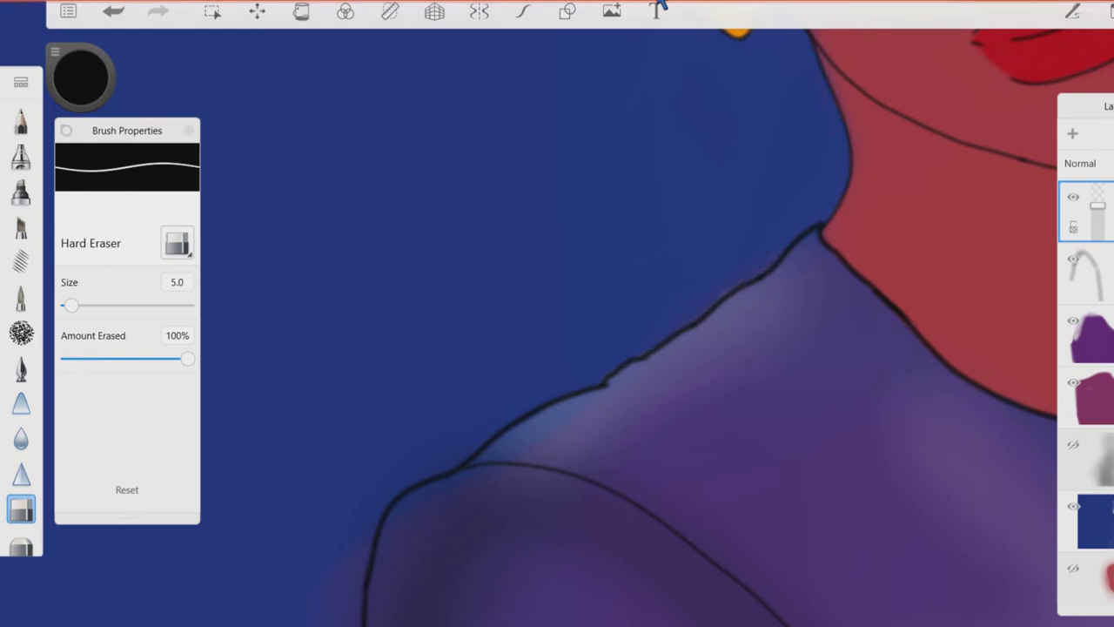
Erase the highlight spill outside the raised arm's cuff, along its upper edge and around the cuff button.
{"action": "scroll", "coordinate": [557, 349], "scroll_direction": "down", "scroll_amount": 3}
{"action": "scroll", "coordinate": [557, 348], "scroll_direction": "up", "scroll_amount": 4}
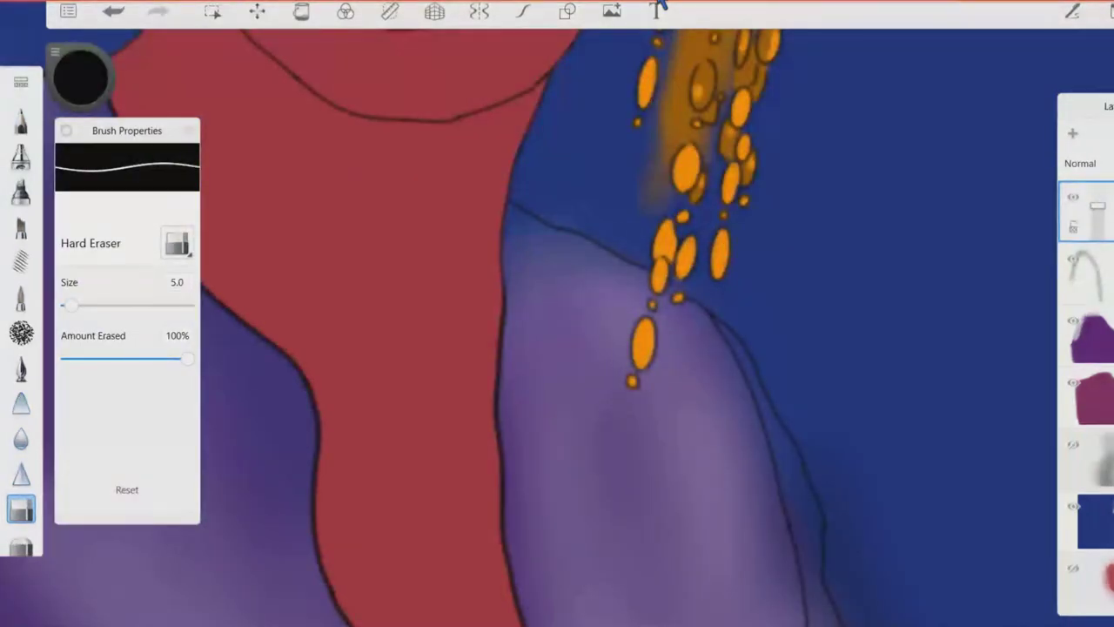
{"action": "scroll", "coordinate": [557, 348], "scroll_direction": "down", "scroll_amount": 3}
{"action": "scroll", "coordinate": [557, 349], "scroll_direction": "up", "scroll_amount": 4}
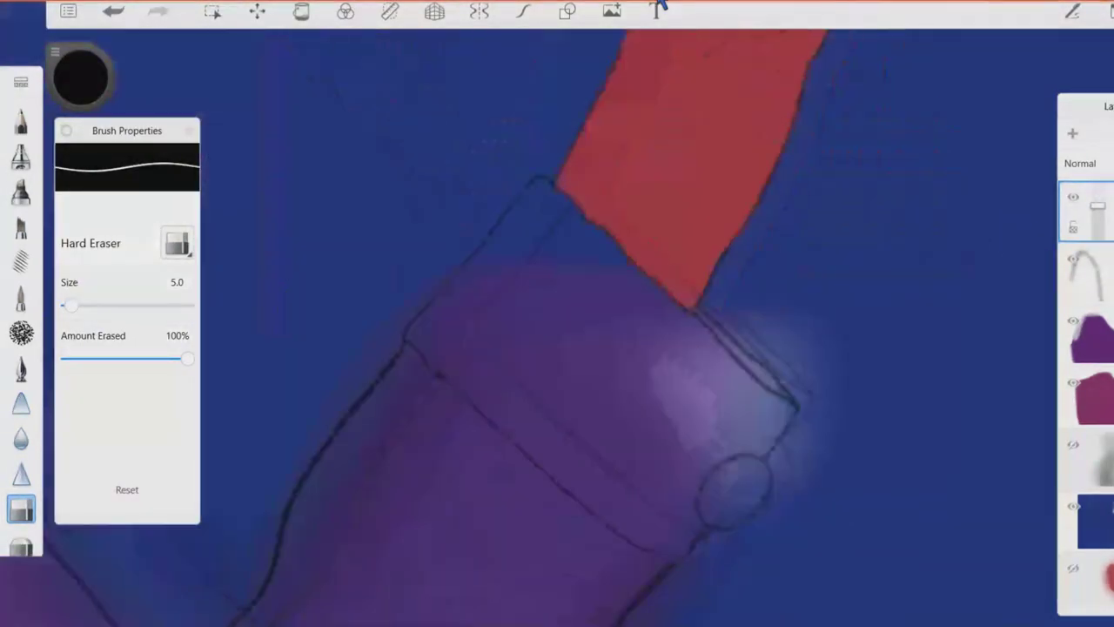
{"action": "scroll", "coordinate": [557, 348], "scroll_direction": "up", "scroll_amount": 1}
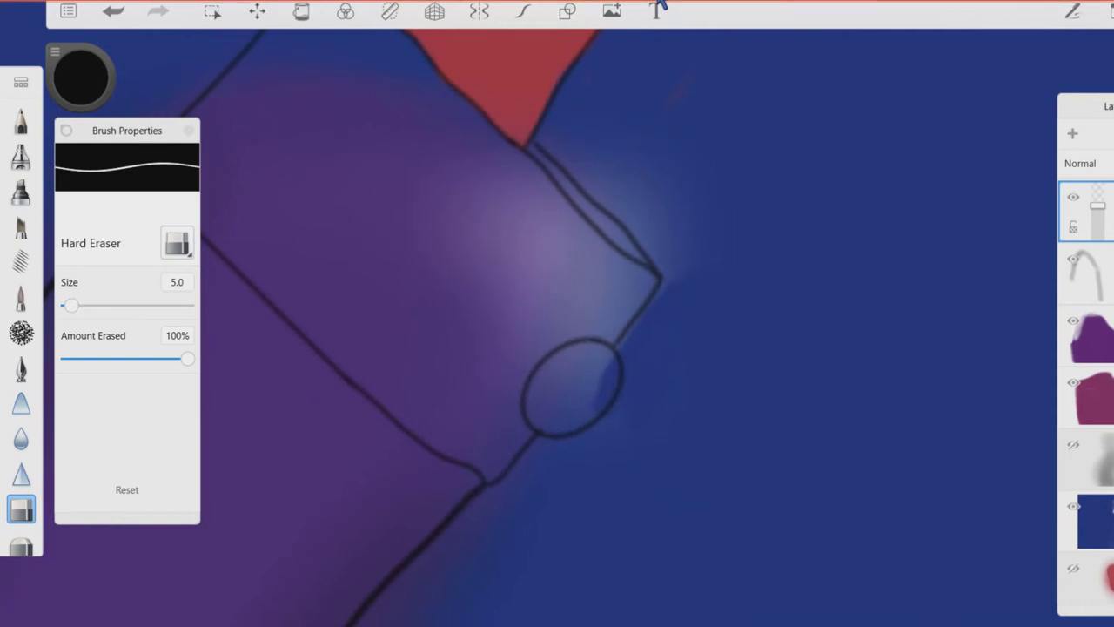
{"action": "scroll", "coordinate": [557, 348], "scroll_direction": "down", "scroll_amount": 1}
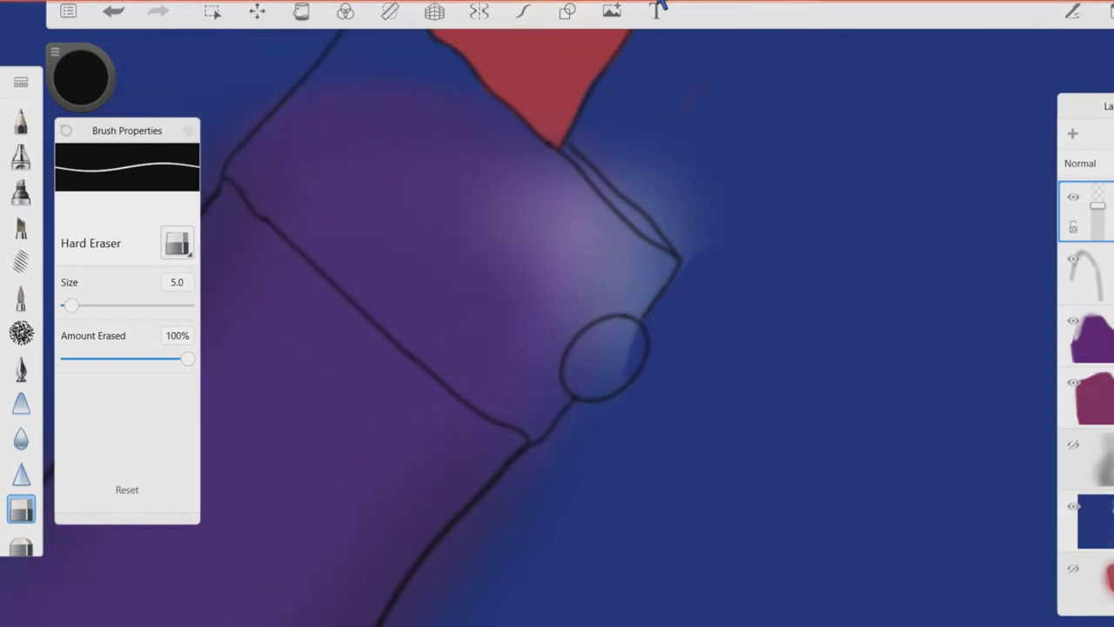
{"action": "scroll", "coordinate": [557, 348], "scroll_direction": "up", "scroll_amount": 1}
{"action": "left_click_drag", "start_coordinate": [657, 329], "coordinate": [600, 261]}
{"action": "left_click_drag", "start_coordinate": [531, 270], "coordinate": [574, 324]}
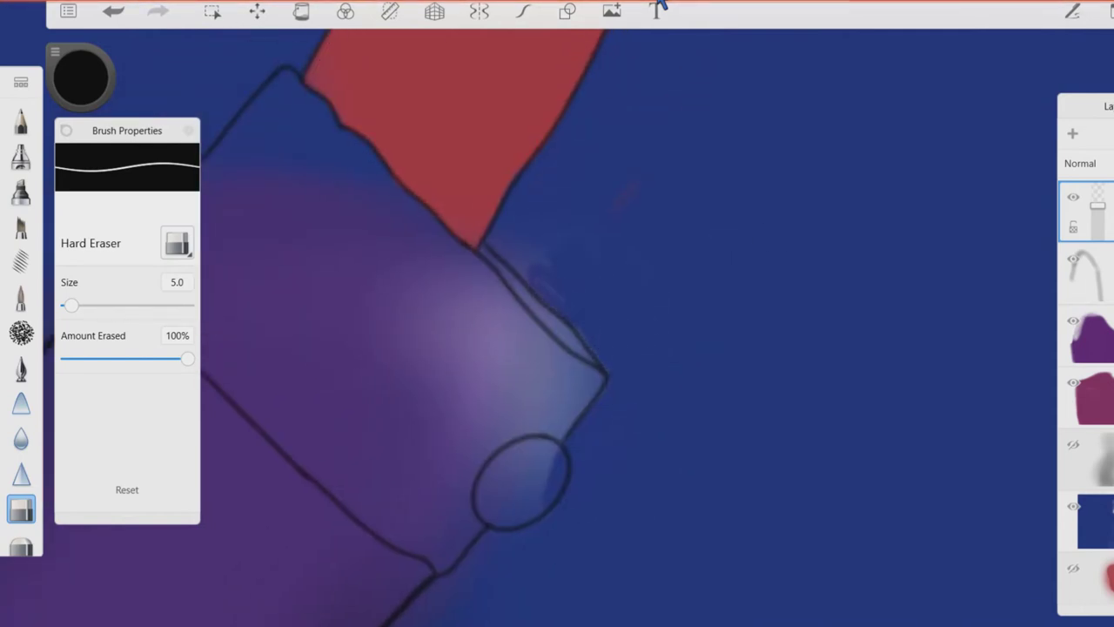
{"action": "mouse_move", "coordinate": [520, 479]}
{"action": "left_mouse_down"}
{"action": "mouse_move", "coordinate": [609, 418]}
{"action": "mouse_move", "coordinate": [671, 410]}
{"action": "left_mouse_up"}
{"action": "left_click", "coordinate": [21, 438]}
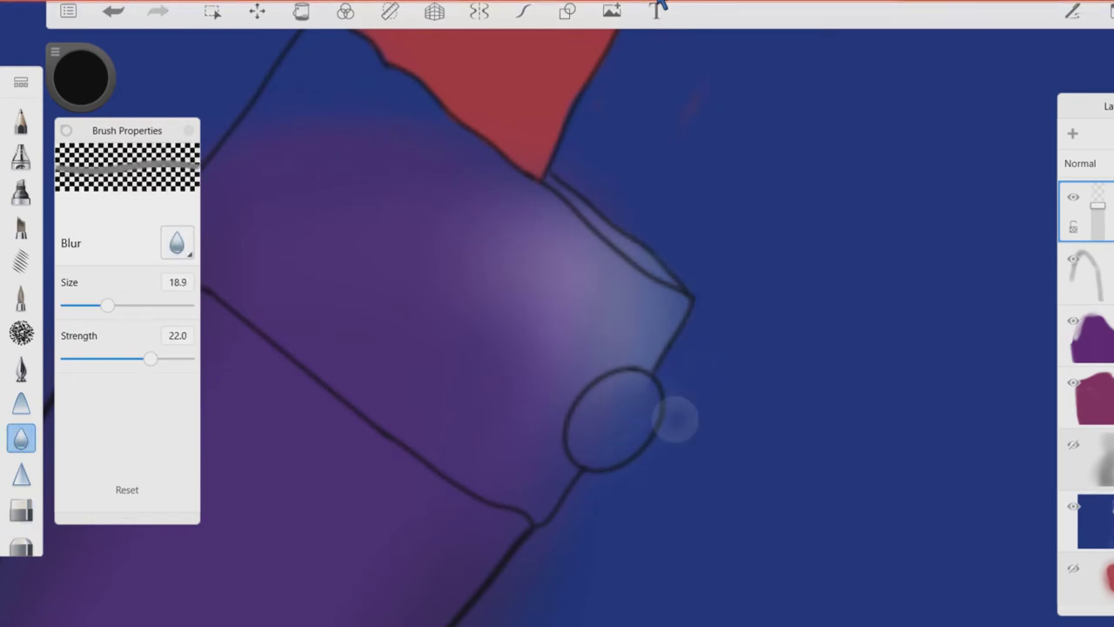
{"action": "left_click", "coordinate": [20, 509]}
{"action": "key", "text": "Home"}
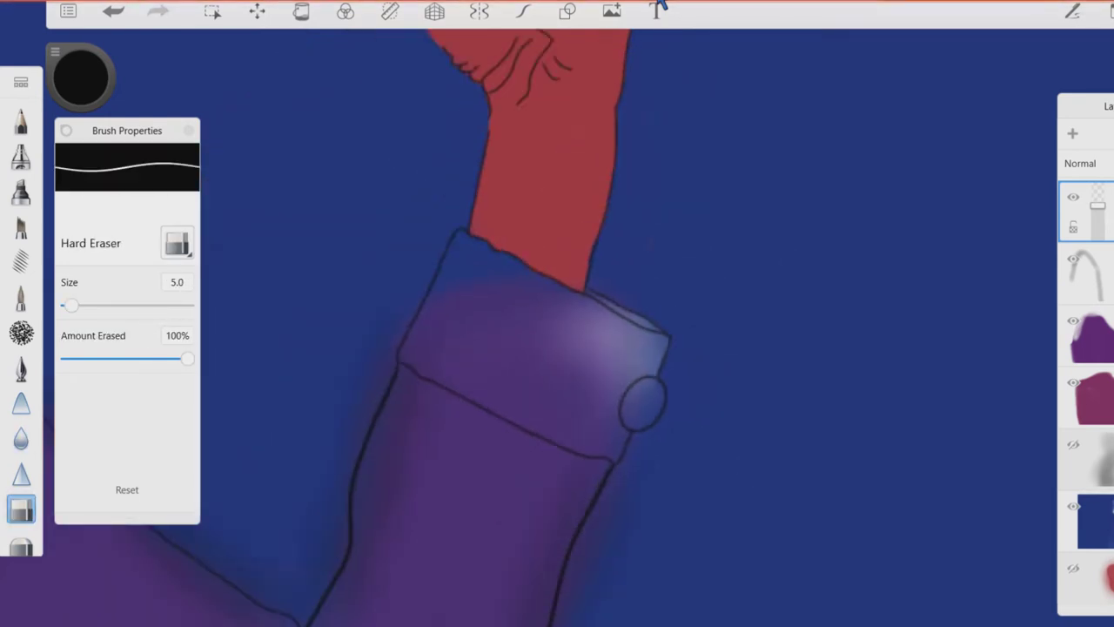
Switch to the shadow layer and erase the dark spill along the raised forearm and inside the elbow bend.
{"action": "left_click", "coordinate": [1086, 273]}
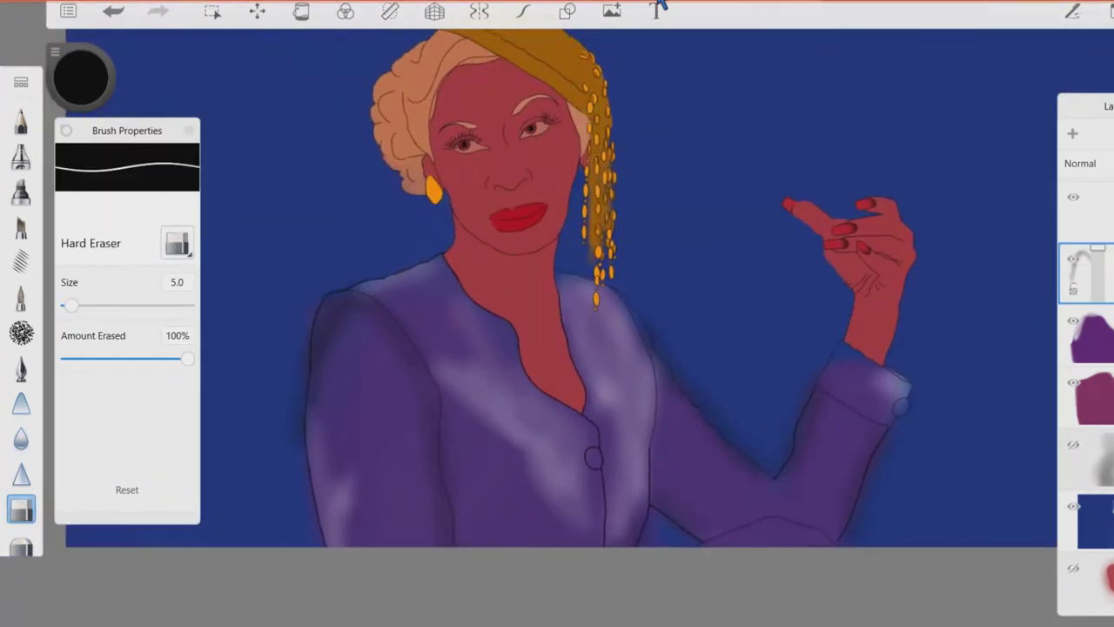
{"action": "left_click", "coordinate": [21, 438]}
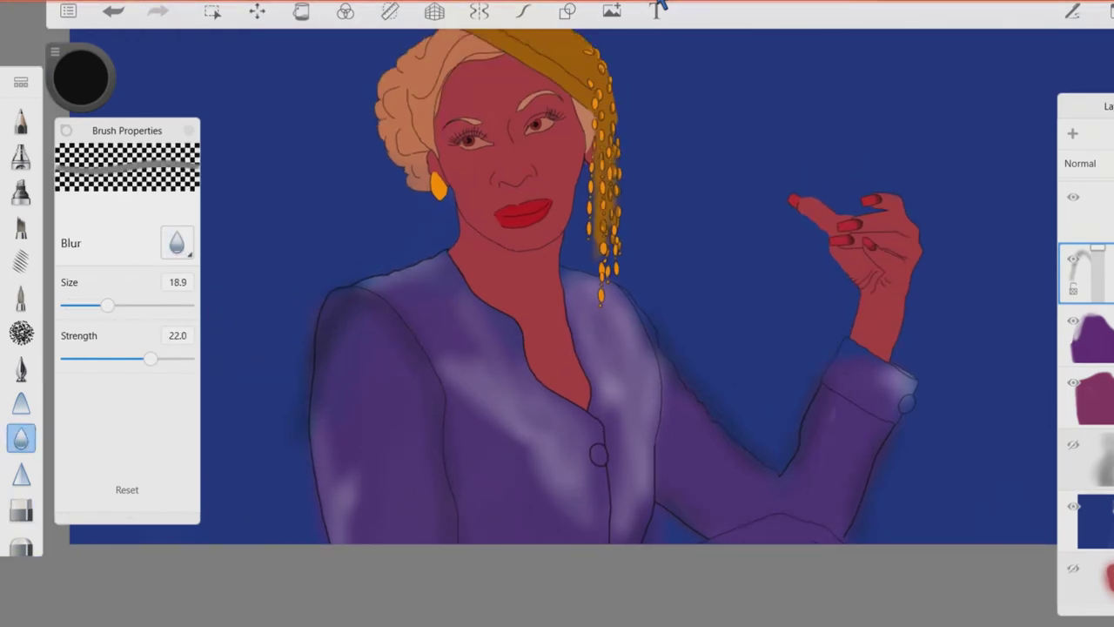
{"action": "scroll", "coordinate": [836, 374], "scroll_direction": "up", "scroll_amount": 5}
{"action": "left_click", "coordinate": [21, 509]}
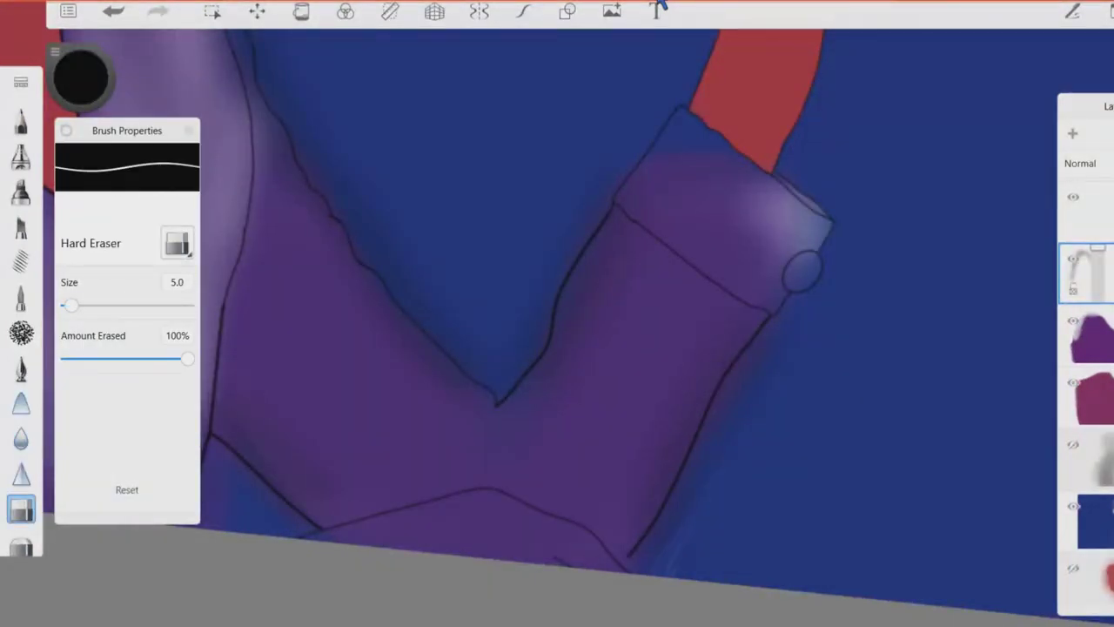
{"action": "scroll", "coordinate": [836, 392], "scroll_direction": "up", "scroll_amount": 2}
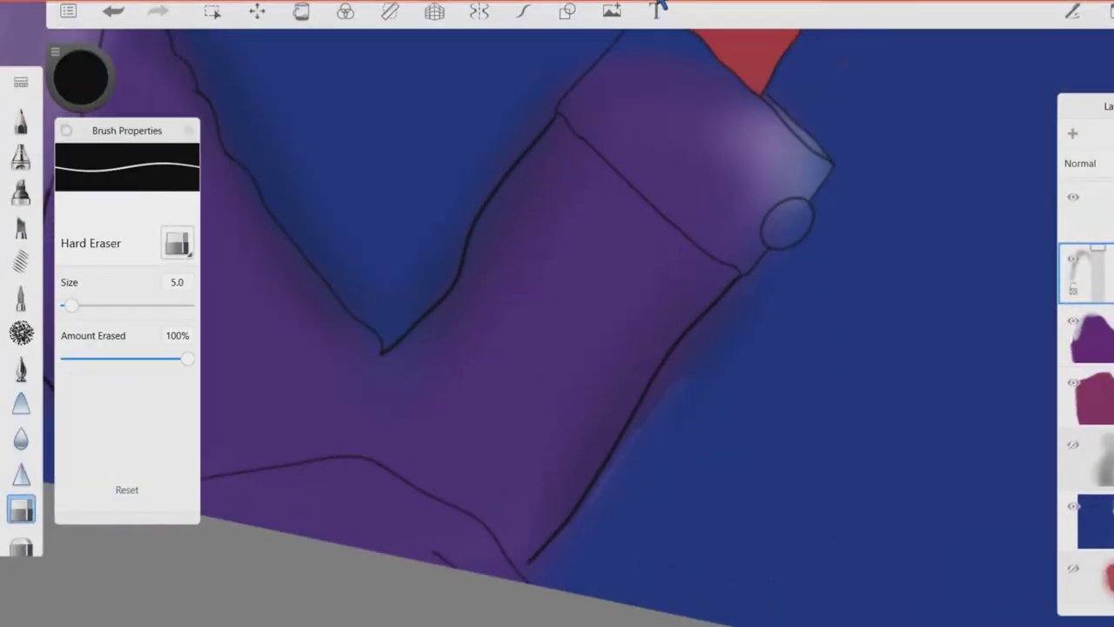
{"action": "scroll", "coordinate": [557, 348], "scroll_direction": "up", "scroll_amount": 2}
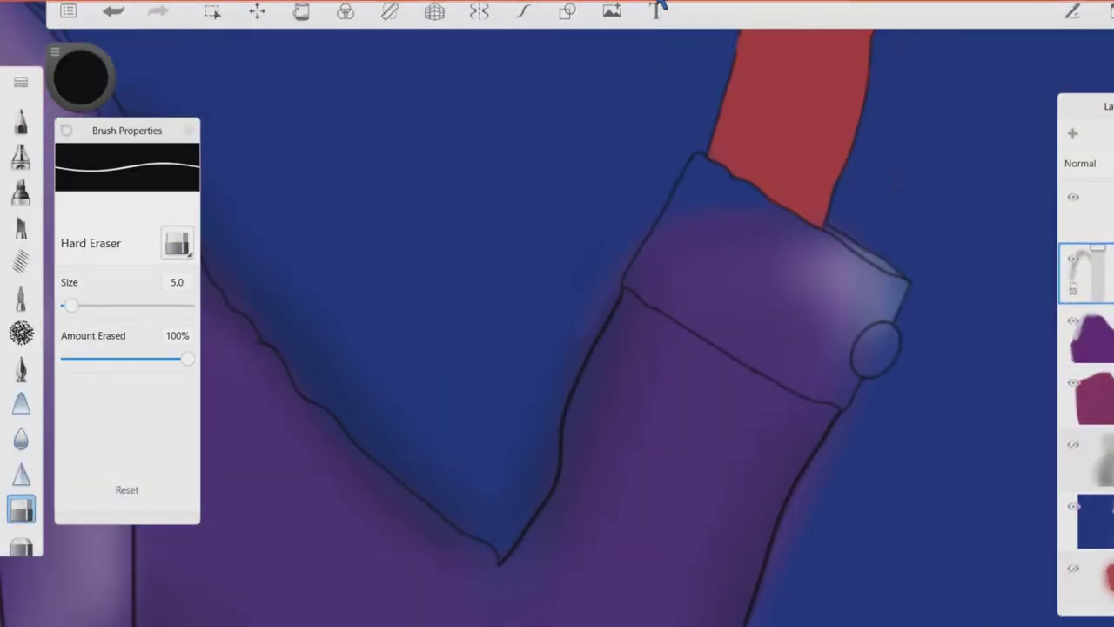
{"action": "scroll", "coordinate": [557, 349], "scroll_direction": "up", "scroll_amount": 2}
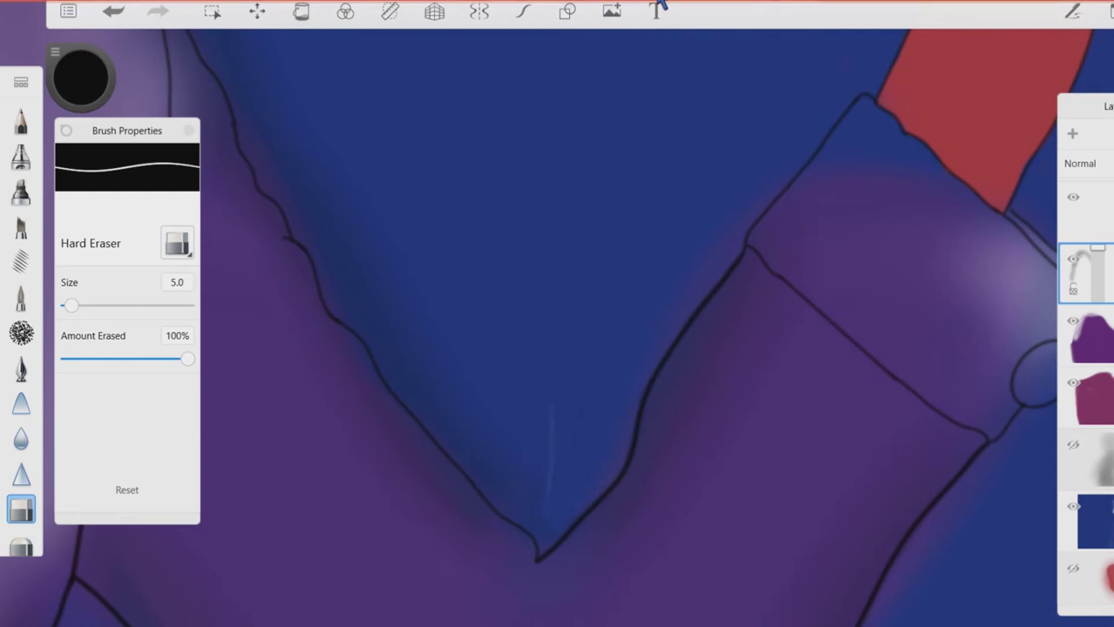
{"action": "scroll", "coordinate": [557, 348], "scroll_direction": "up", "scroll_amount": 2}
Erase the shadow spill outside the raised arm's upper sleeve, following the outline from the elbow to the shoulder.
{"action": "left_click_drag", "start_coordinate": [390, 369], "coordinate": [324, 244]}
{"action": "scroll", "coordinate": [557, 348], "scroll_direction": "up", "scroll_amount": 2}
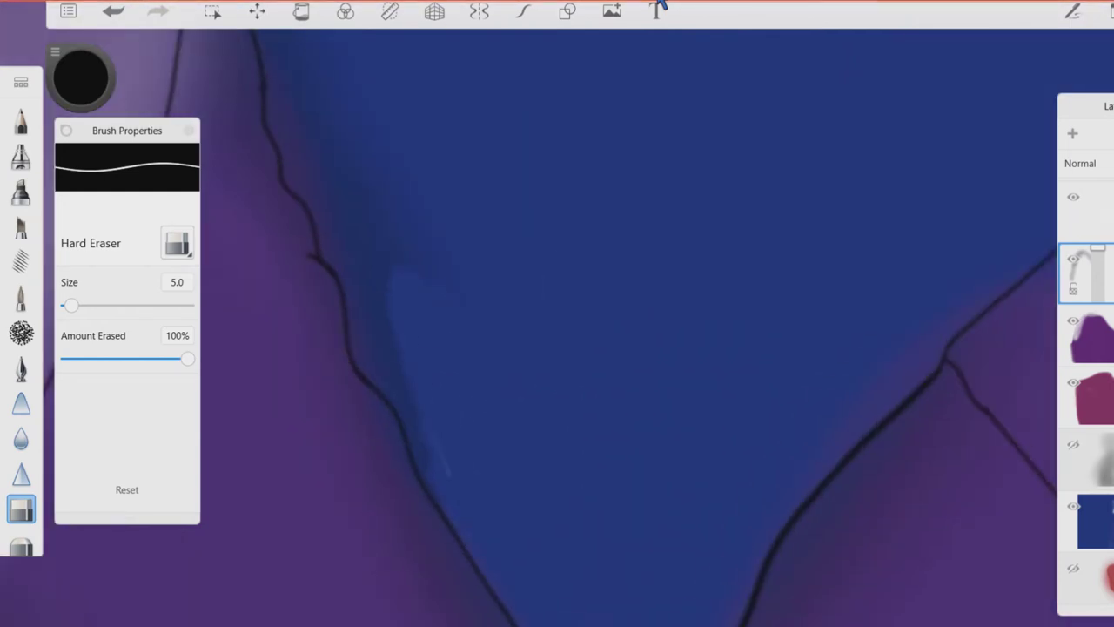
{"action": "left_click_drag", "start_coordinate": [373, 367], "coordinate": [364, 237]}
{"action": "left_click_drag", "start_coordinate": [383, 296], "coordinate": [365, 202]}
{"action": "scroll", "coordinate": [557, 348], "scroll_direction": "up", "scroll_amount": 2}
{"action": "left_click_drag", "start_coordinate": [453, 366], "coordinate": [432, 244]}
{"action": "scroll", "coordinate": [557, 348], "scroll_direction": "up", "scroll_amount": 2}
{"action": "mouse_move", "coordinate": [504, 456]}
{"action": "left_mouse_down"}
{"action": "mouse_move", "coordinate": [481, 344]}
{"action": "mouse_move", "coordinate": [497, 252]}
{"action": "left_mouse_up"}
{"action": "left_click_drag", "start_coordinate": [618, 225], "coordinate": [618, 176]}
{"action": "scroll", "coordinate": [557, 348], "scroll_direction": "up", "scroll_amount": 2}
{"action": "left_click_drag", "start_coordinate": [538, 496], "coordinate": [515, 280]}
{"action": "left_click_drag", "start_coordinate": [569, 359], "coordinate": [570, 231]}
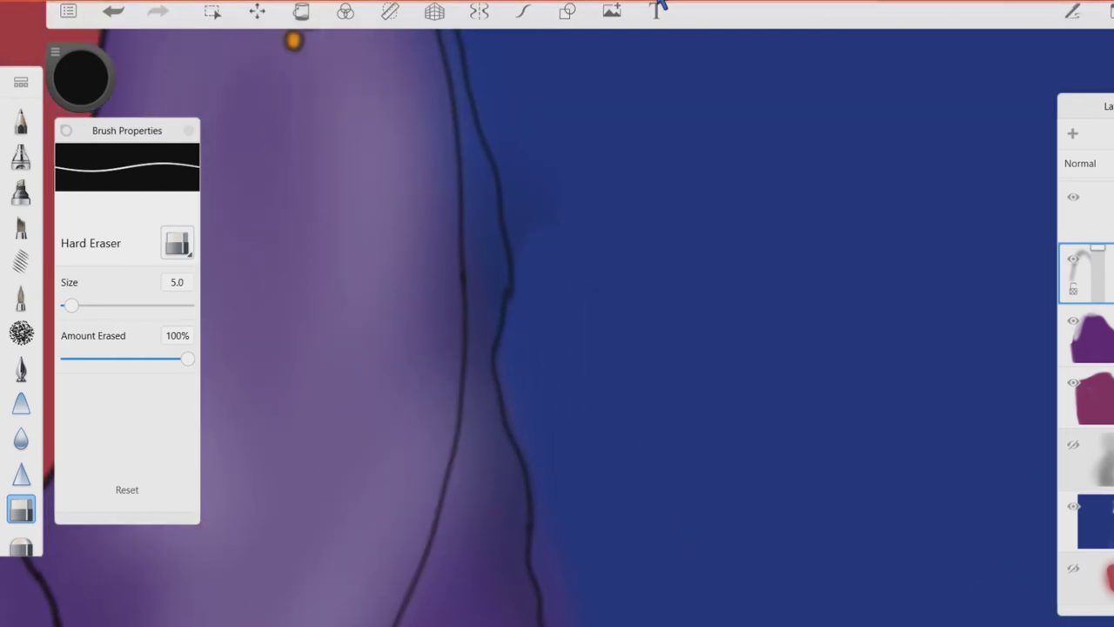
Switch to the maroon jacket layer and erase its color spill outside the raised arm's sleeve outline.
{"action": "scroll", "coordinate": [558, 348], "scroll_direction": "down", "scroll_amount": 3}
{"action": "scroll", "coordinate": [557, 348], "scroll_direction": "up", "scroll_amount": 3}
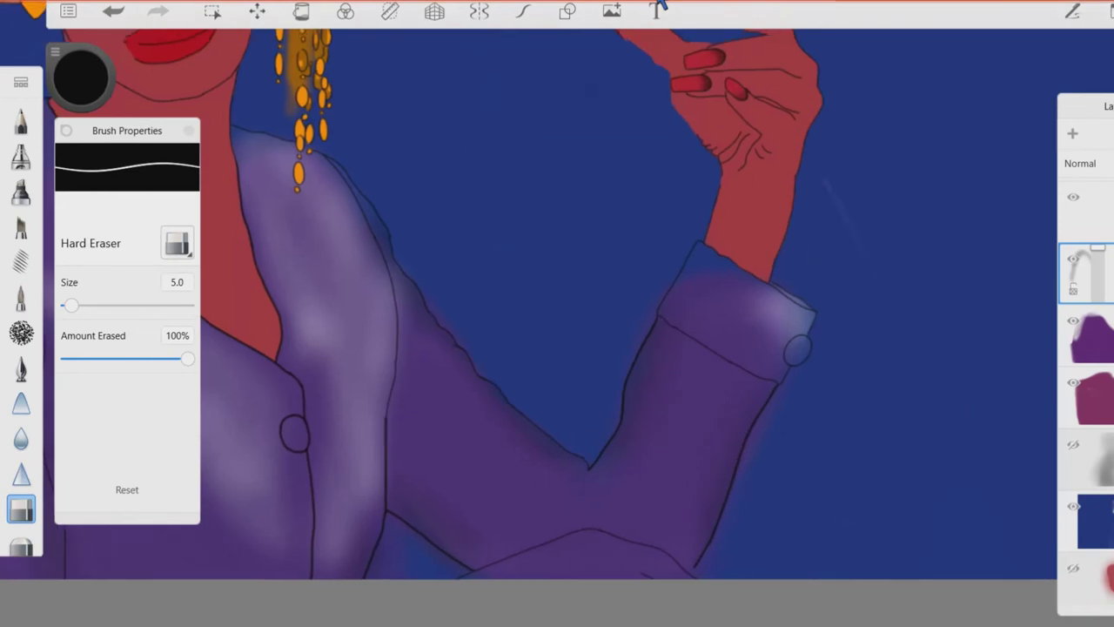
{"action": "scroll", "coordinate": [557, 348], "scroll_direction": "up", "scroll_amount": 3}
{"action": "left_click", "coordinate": [1086, 397]}
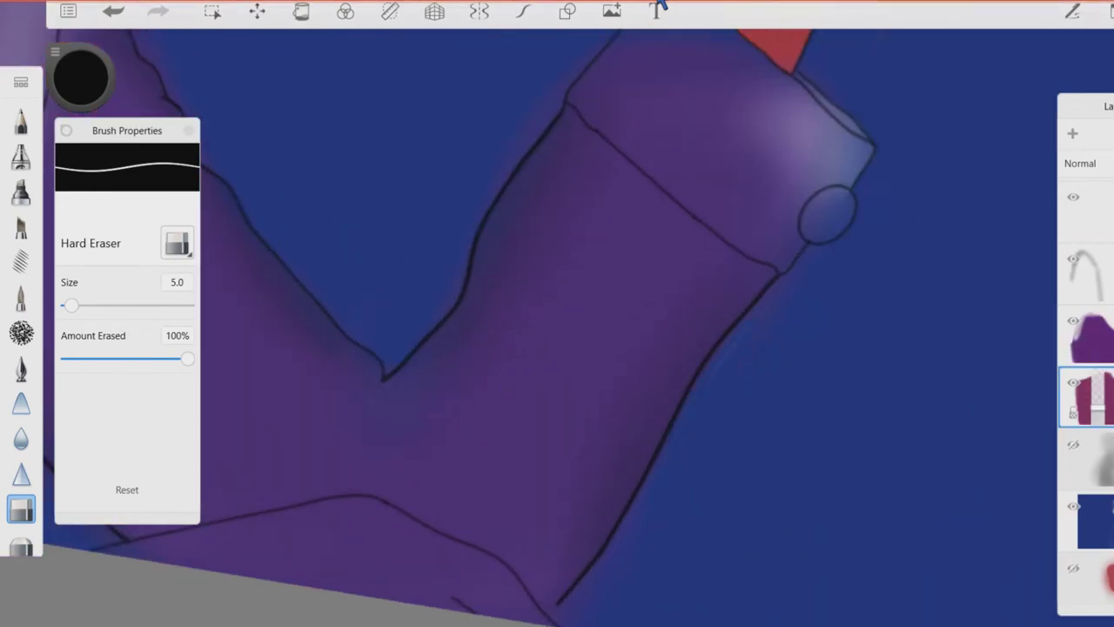
{"action": "scroll", "coordinate": [558, 348], "scroll_direction": "up", "scroll_amount": 3}
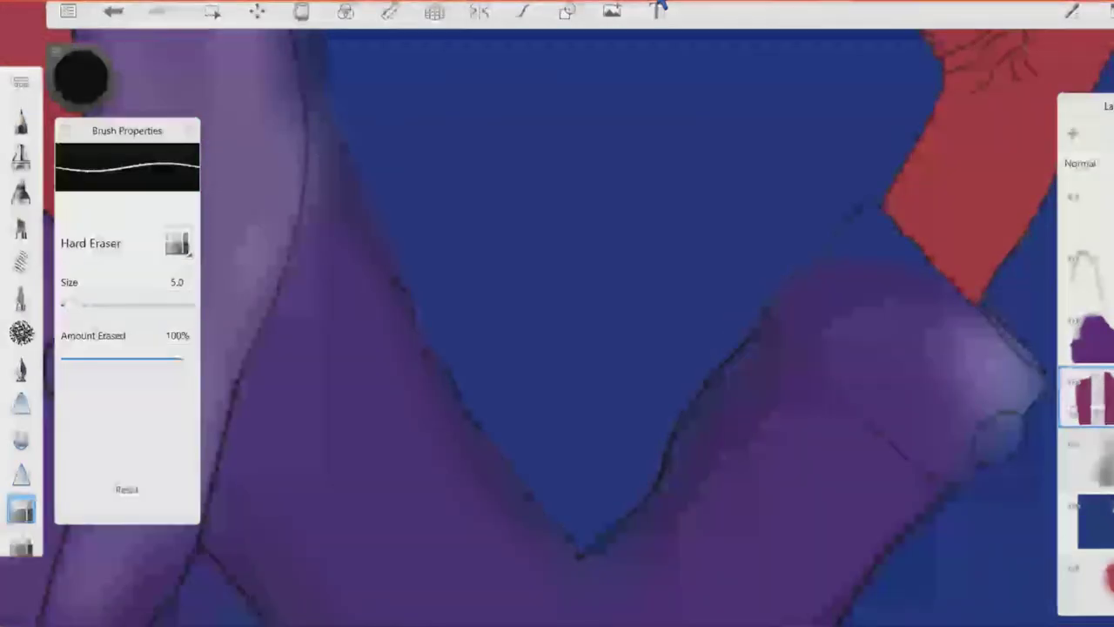
{"action": "scroll", "coordinate": [557, 348], "scroll_direction": "down", "scroll_amount": 3}
{"action": "scroll", "coordinate": [557, 348], "scroll_direction": "up", "scroll_amount": 3}
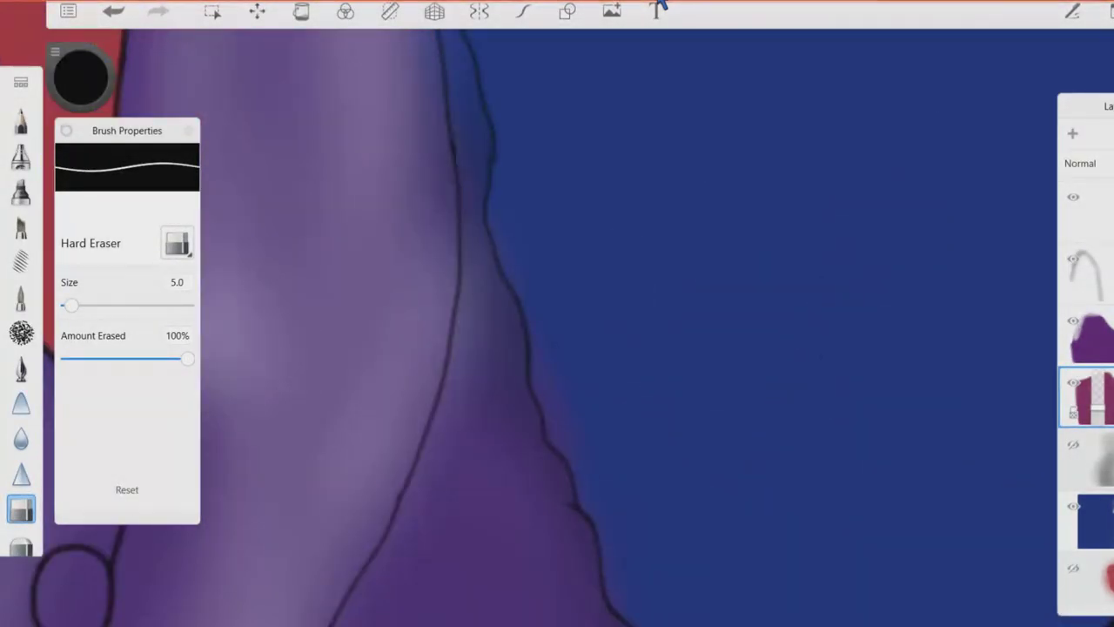
{"action": "scroll", "coordinate": [557, 348], "scroll_direction": "down", "scroll_amount": 3}
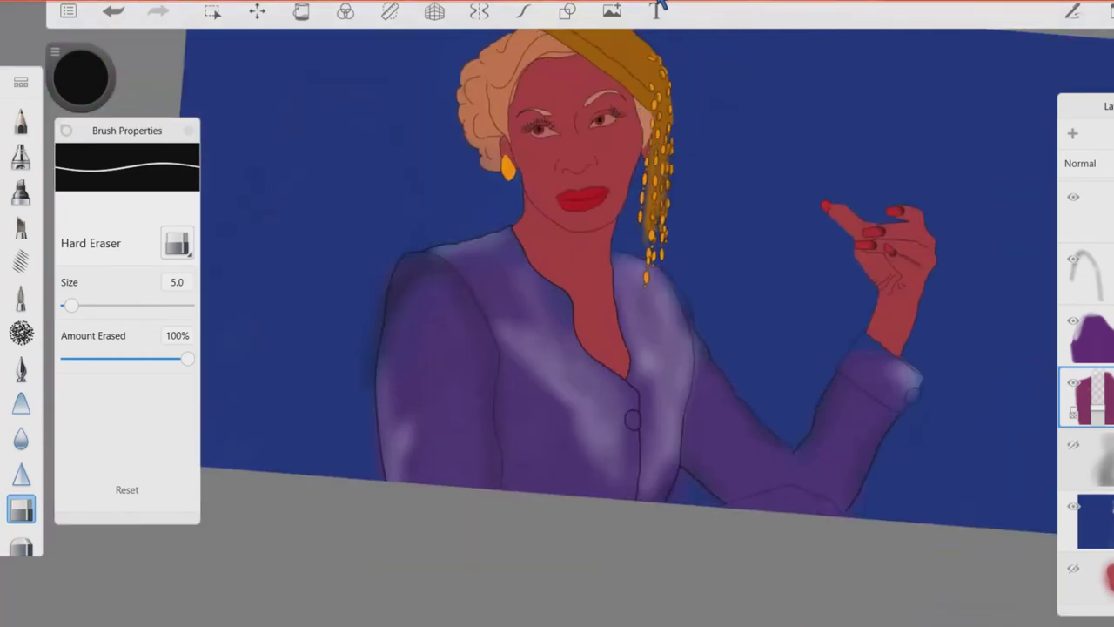
Switch to the shadow layer and erase the dark spill outside the lowered arm's shoulder outline.
{"action": "scroll", "coordinate": [557, 348], "scroll_direction": "up", "scroll_amount": 5}
{"action": "left_click", "coordinate": [1086, 272]}
{"action": "scroll", "coordinate": [558, 348], "scroll_direction": "up", "scroll_amount": 2}
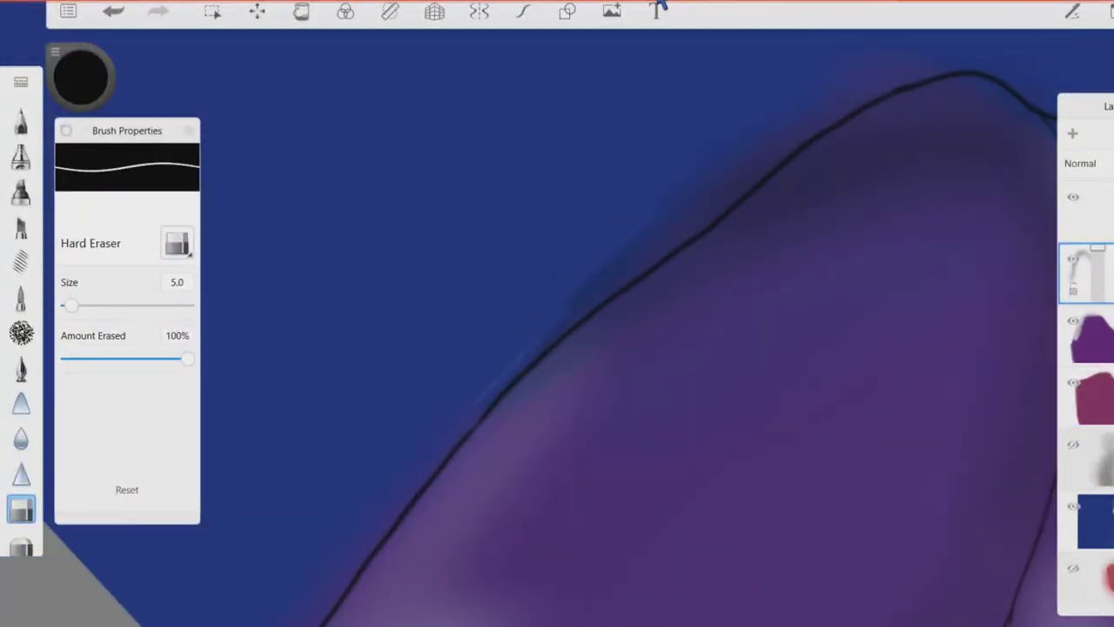
{"action": "scroll", "coordinate": [557, 348], "scroll_direction": "down", "scroll_amount": 1}
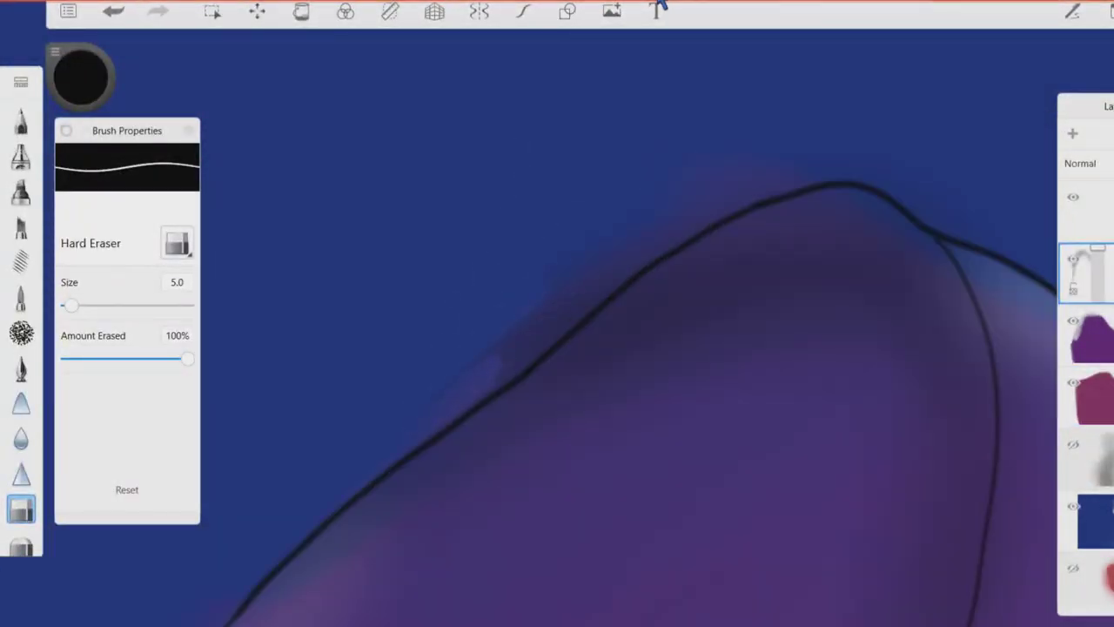
{"action": "left_click_drag", "start_coordinate": [503, 373], "coordinate": [609, 273]}
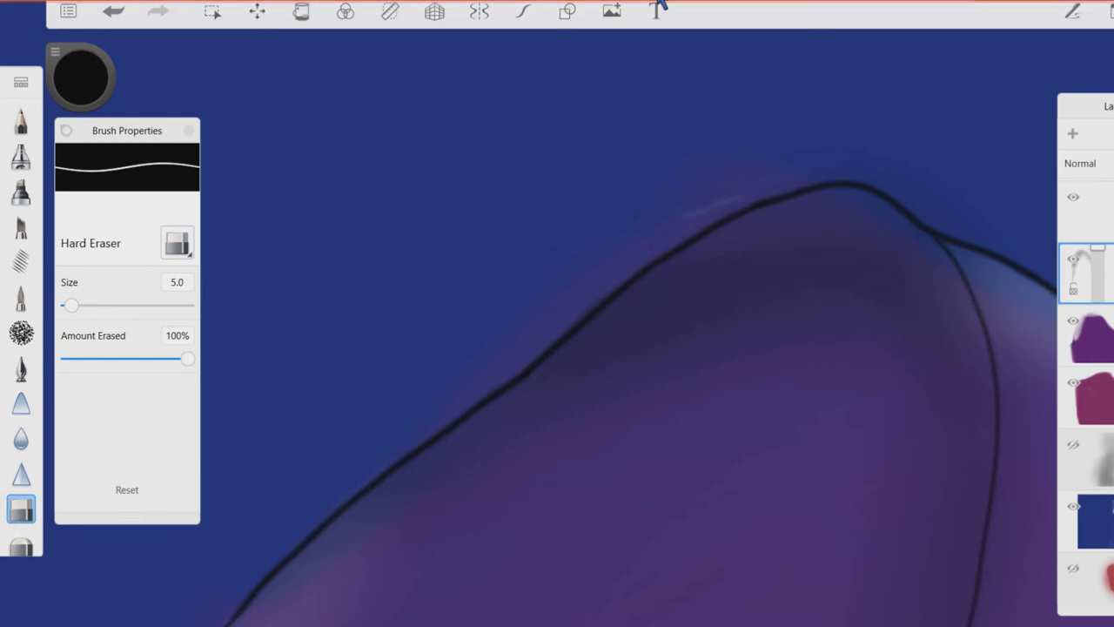
{"action": "scroll", "coordinate": [557, 349], "scroll_direction": "down", "scroll_amount": 2}
{"action": "scroll", "coordinate": [557, 348], "scroll_direction": "up", "scroll_amount": 1}
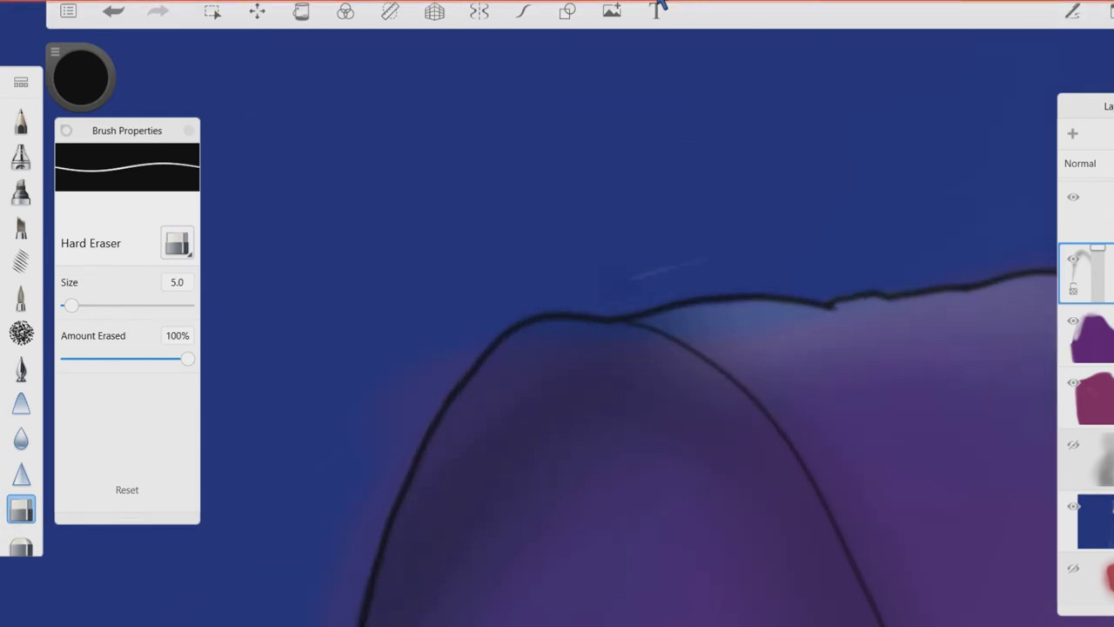
Lower the opacity of the jacket's shadow layer slightly.
{"action": "scroll", "coordinate": [558, 348], "scroll_direction": "down", "scroll_amount": 5}
{"action": "left_click", "coordinate": [1086, 208]}
{"action": "mouse_move", "coordinate": [1097, 216]}
{"action": "left_mouse_down"}
{"action": "mouse_move", "coordinate": [1097, 235]}
{"action": "mouse_move", "coordinate": [1098, 200]}
{"action": "left_mouse_up"}
{"action": "scroll", "coordinate": [557, 348], "scroll_direction": "up", "scroll_amount": 1}
{"action": "left_click", "coordinate": [1086, 271]}
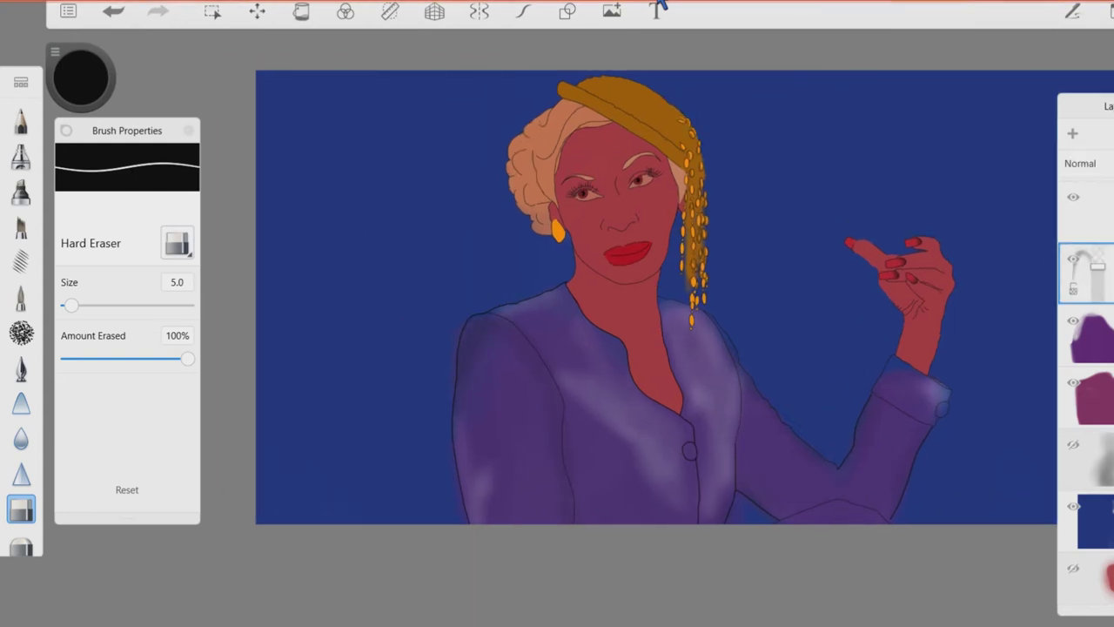
Choose a bright pink-violet color and switch to the Airbrush for painting skin highlights.
{"action": "scroll", "coordinate": [1086, 391], "scroll_direction": "down", "scroll_amount": 4}
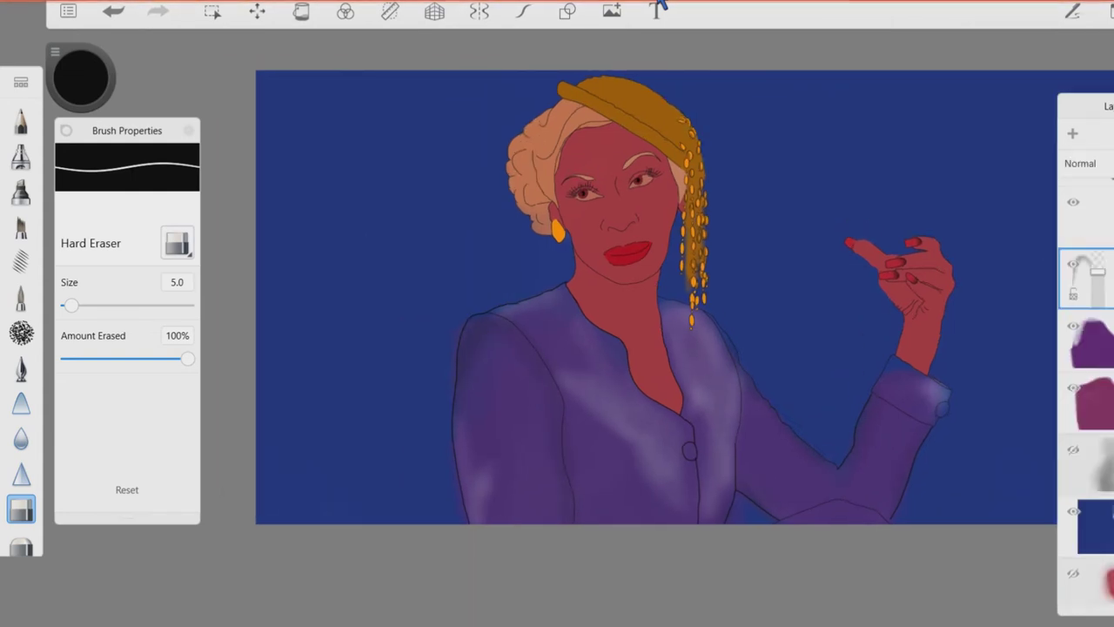
{"action": "left_click", "coordinate": [68, 10]}
{"action": "scroll", "coordinate": [894, 124], "scroll_direction": "up", "scroll_amount": 1}
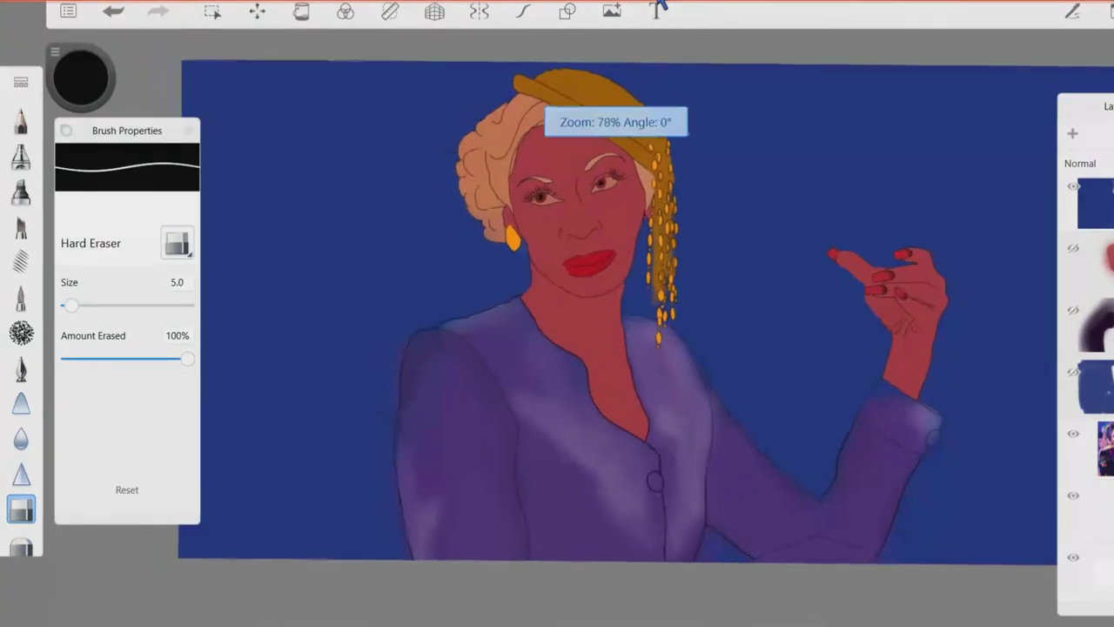
{"action": "left_click", "coordinate": [80, 76]}
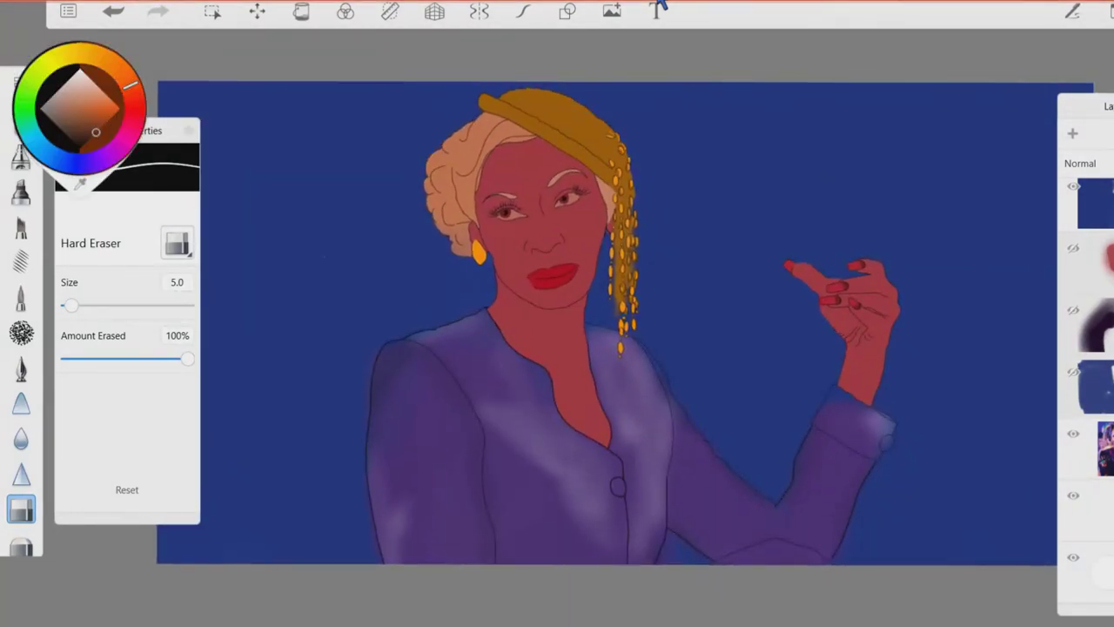
{"action": "left_click", "coordinate": [21, 438]}
{"action": "left_click_drag", "start_coordinate": [95, 132], "coordinate": [103, 91]}
{"action": "left_click", "coordinate": [80, 76]}
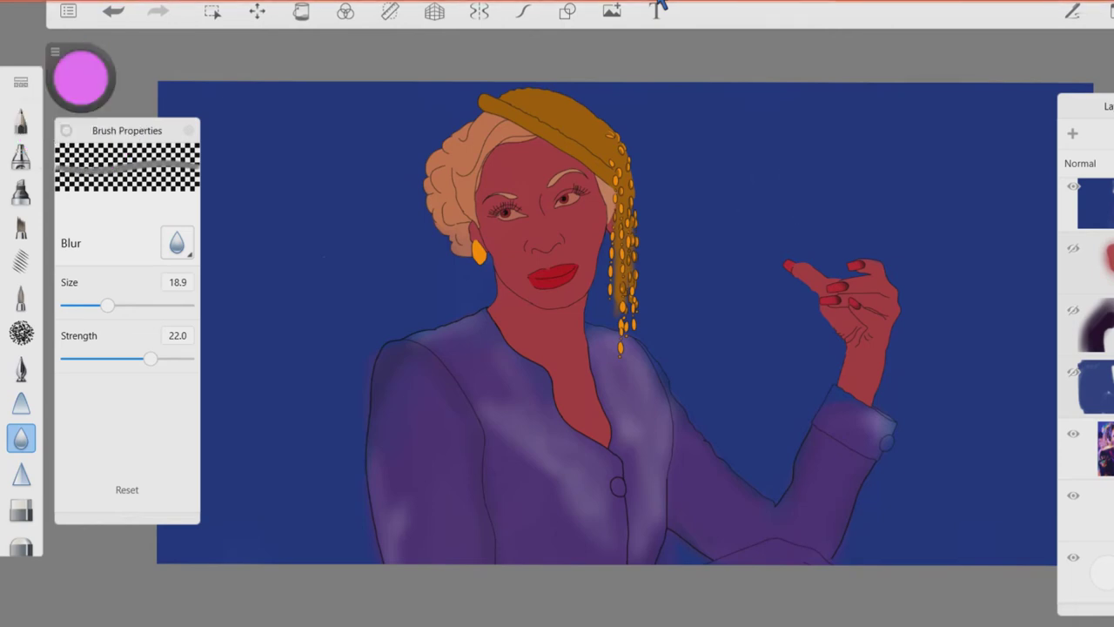
{"action": "left_click", "coordinate": [21, 190]}
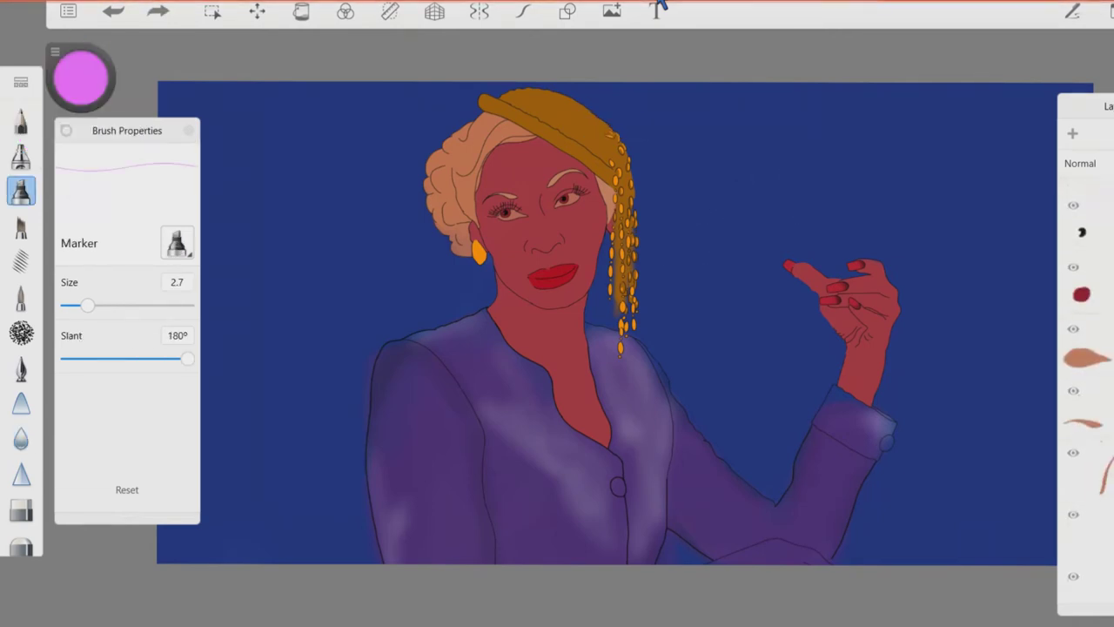
{"action": "left_click", "coordinate": [21, 155]}
Undo a test stroke on the cheek and airbrush a pink-violet swatch in the canvas's upper right corner.
{"action": "left_click_drag", "start_coordinate": [589, 212], "coordinate": [595, 240]}
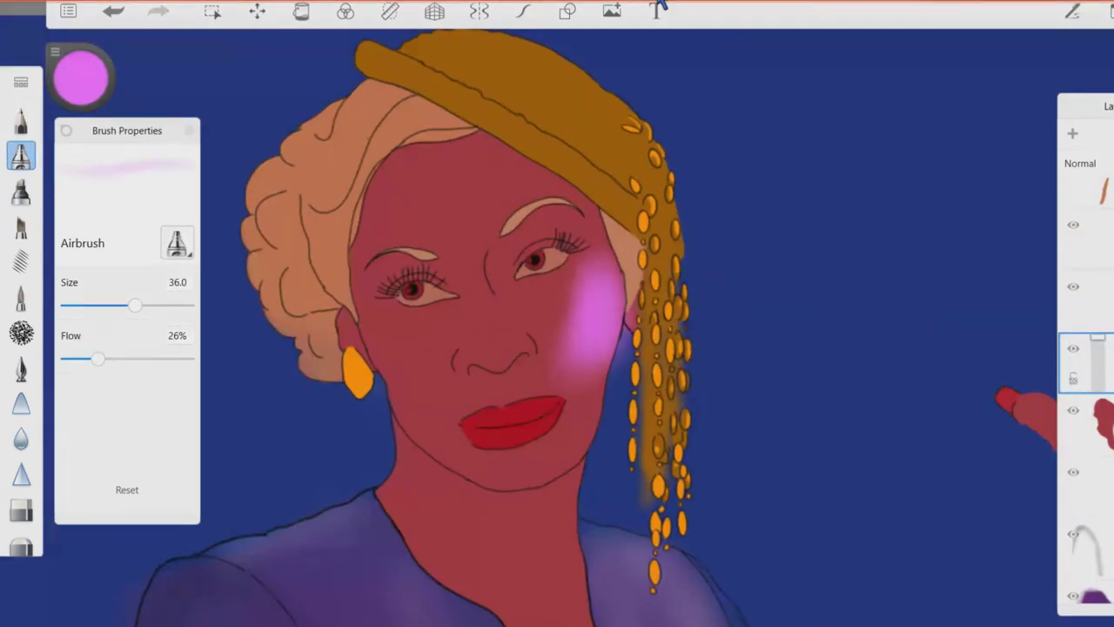
{"action": "key", "text": "ctrl+z"}
{"action": "left_click_drag", "start_coordinate": [894, 104], "coordinate": [899, 127]}
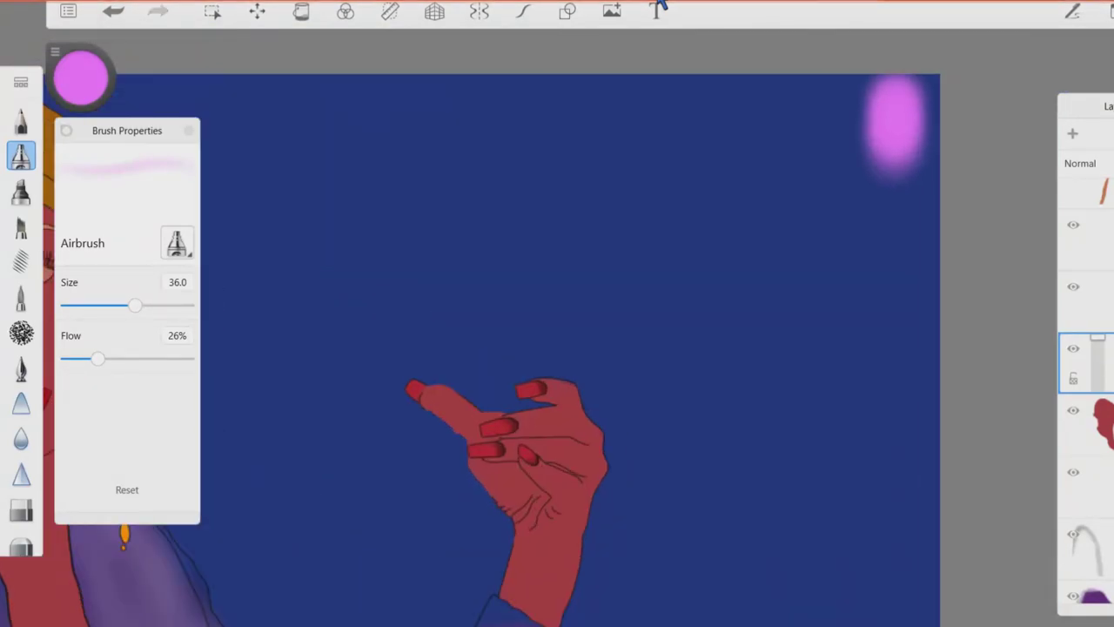
Airbrush pink-violet highlights along both sides of the neck and over the chest inside the jacket's neckline.
{"action": "scroll", "coordinate": [1085, 392], "scroll_direction": "down", "scroll_amount": 5}
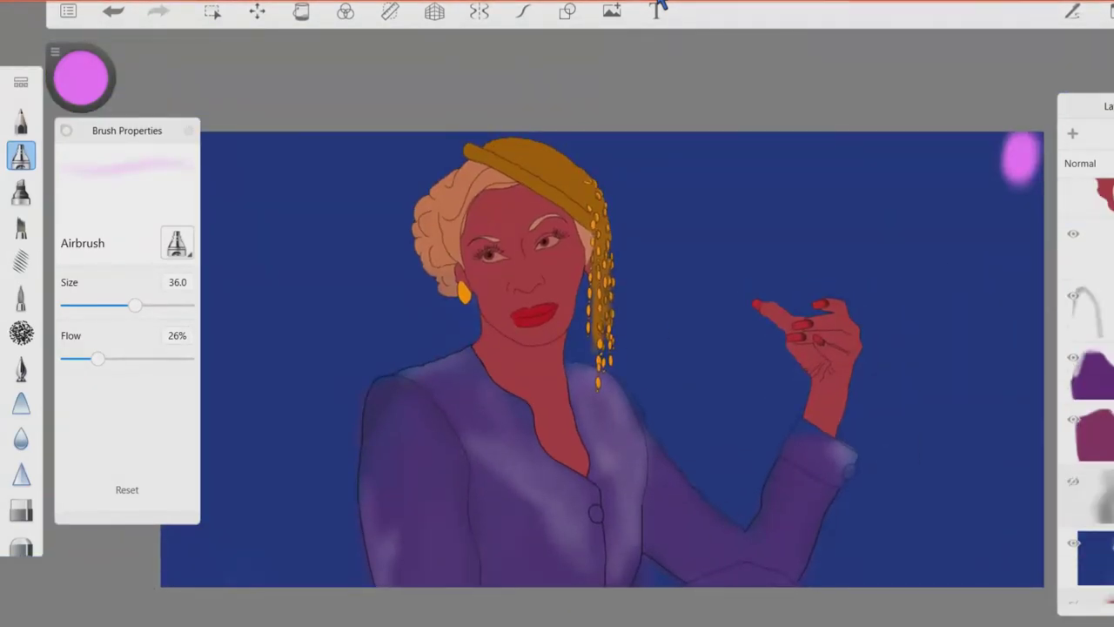
{"action": "left_click_drag", "start_coordinate": [582, 470], "coordinate": [570, 370]}
{"action": "scroll", "coordinate": [503, 383], "scroll_direction": "up", "scroll_amount": 3}
{"action": "left_click", "coordinate": [535, 372]}
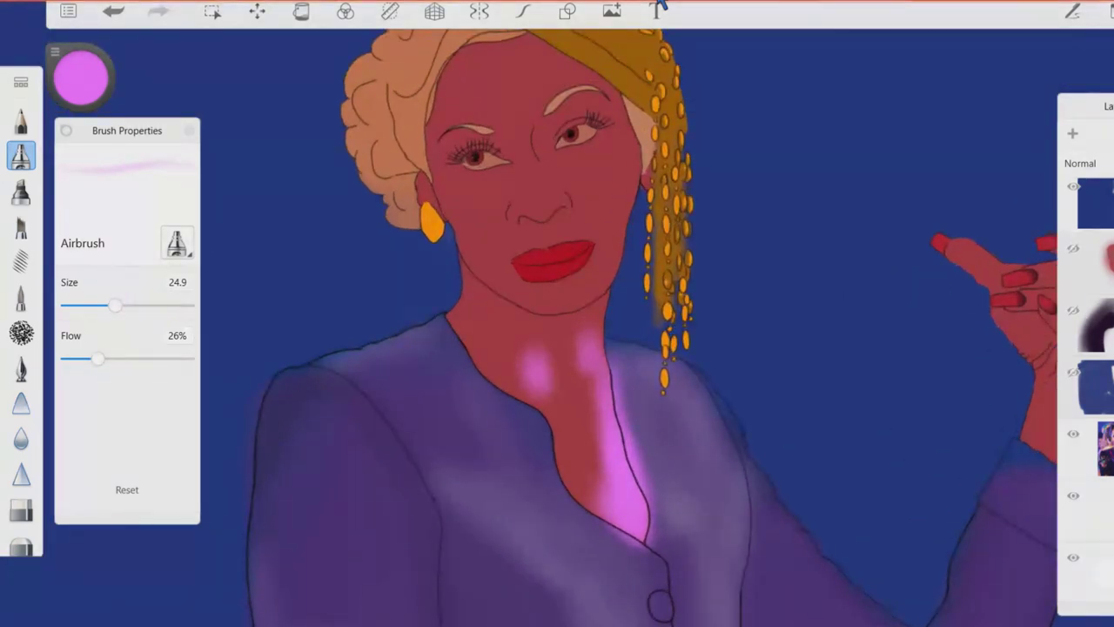
{"action": "left_click_drag", "start_coordinate": [597, 309], "coordinate": [596, 396]}
{"action": "left_click_drag", "start_coordinate": [532, 327], "coordinate": [531, 357]}
{"action": "mouse_move", "coordinate": [562, 405]}
{"action": "left_mouse_down"}
{"action": "mouse_move", "coordinate": [560, 461]}
{"action": "mouse_move", "coordinate": [609, 527]}
{"action": "mouse_move", "coordinate": [585, 509]}
{"action": "left_mouse_up"}
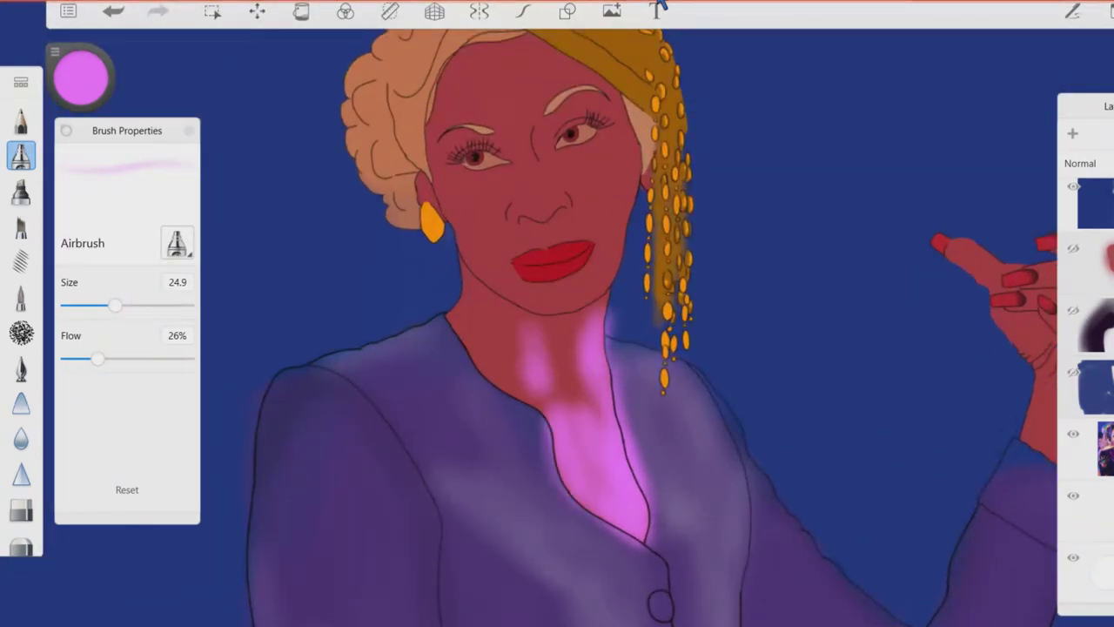
Soften the chest highlight with the Soft Eraser at size 43.5 and 32% amount erased.
{"action": "key", "text": "e"}
{"action": "left_click_drag", "start_coordinate": [68, 305], "coordinate": [113, 304]}
{"action": "left_click_drag", "start_coordinate": [144, 358], "coordinate": [105, 359]}
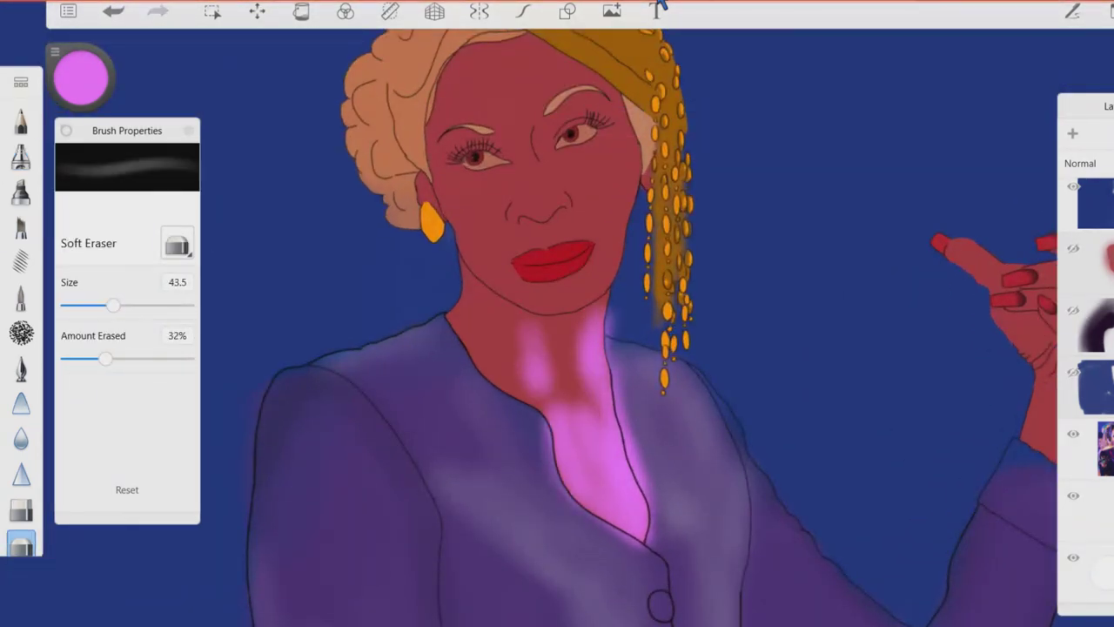
{"action": "left_click_drag", "start_coordinate": [599, 503], "coordinate": [613, 528]}
Hide the blue background, fade the skin layer to reveal the reference photo, and select the pink highlight layer.
{"action": "scroll", "coordinate": [557, 313], "scroll_direction": "up", "scroll_amount": 3}
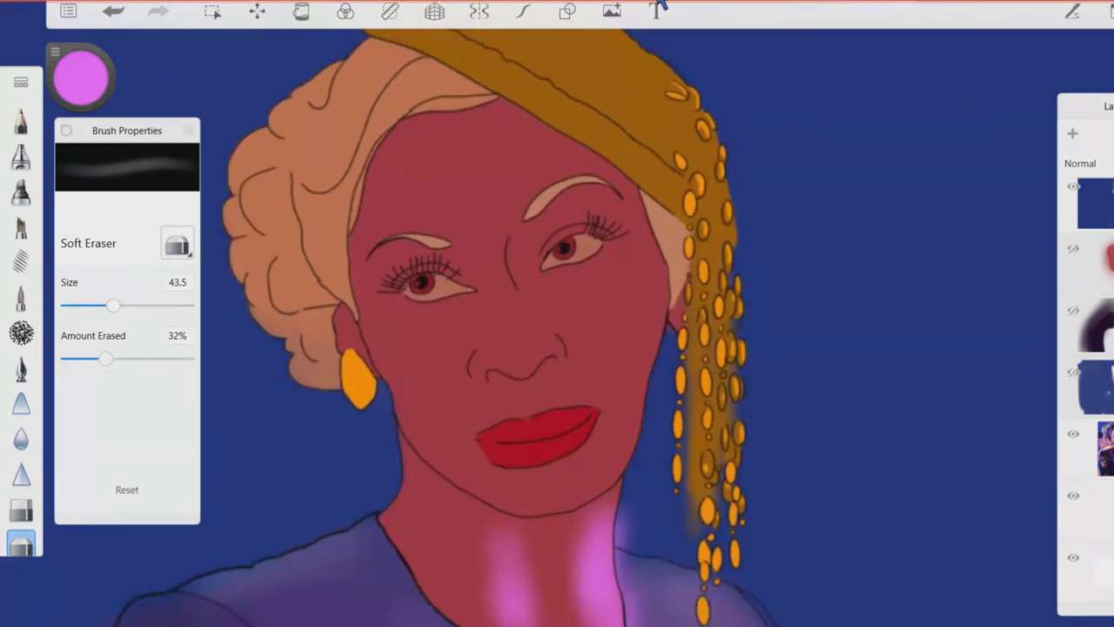
{"action": "left_click", "coordinate": [1072, 269]}
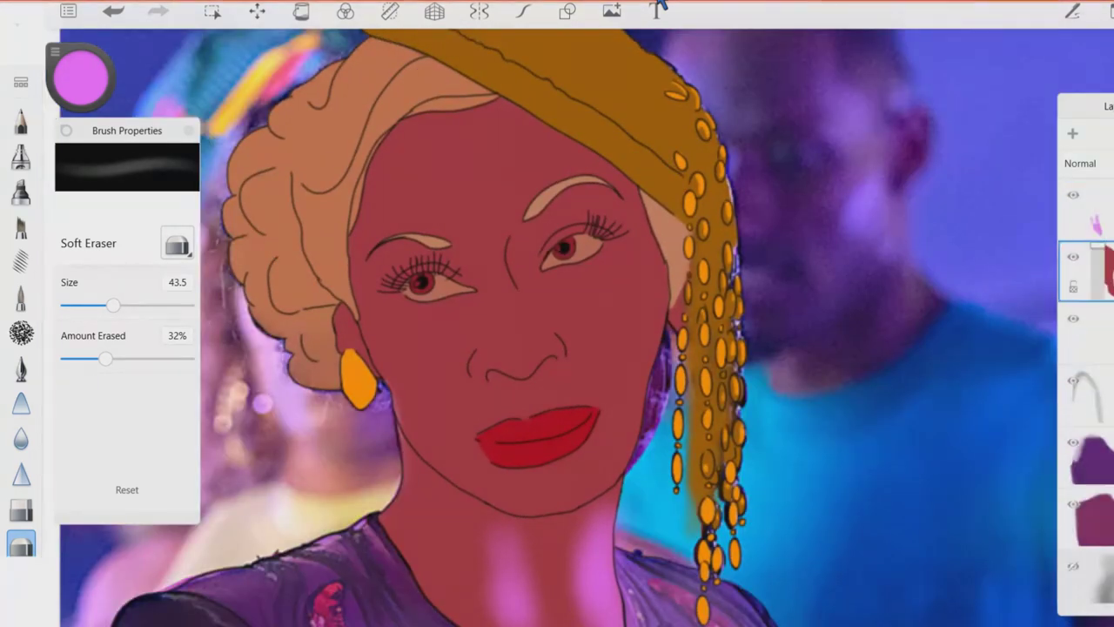
{"action": "left_click_drag", "start_coordinate": [557, 435], "coordinate": [557, 209]}
{"action": "left_click_drag", "start_coordinate": [1099, 249], "coordinate": [1106, 248]}
{"action": "left_click_drag", "start_coordinate": [1098, 296], "coordinate": [1086, 296]}
{"action": "left_click_drag", "start_coordinate": [522, 131], "coordinate": [497, 311]}
{"action": "left_click", "coordinate": [1084, 230]}
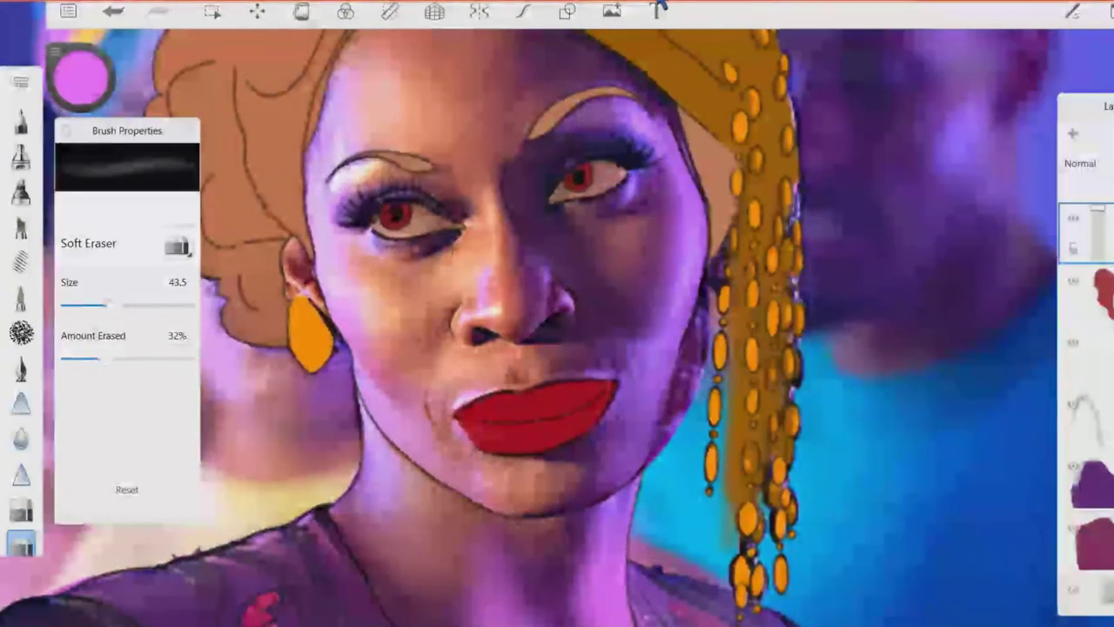
Airbrush a pink-violet highlight down the side of the face beside the hat beads, from temple to jaw.
{"action": "left_click", "coordinate": [21, 155]}
{"action": "mouse_move", "coordinate": [714, 191]}
{"action": "left_mouse_down"}
{"action": "mouse_move", "coordinate": [688, 287]}
{"action": "mouse_move", "coordinate": [635, 365]}
{"action": "left_mouse_up"}
{"action": "left_click_drag", "start_coordinate": [670, 100], "coordinate": [646, 150]}
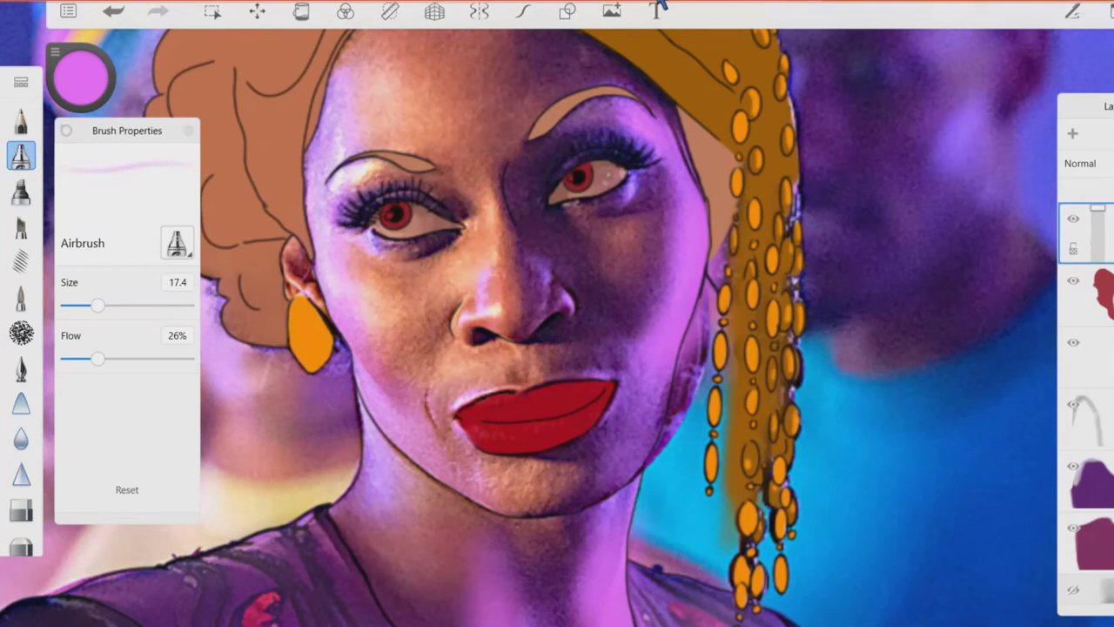
Set the Airbrush size to 5.0 and add fine pink highlights around the nose, lips and outer eye corner.
{"action": "mouse_move", "coordinate": [535, 418]}
{"action": "left_mouse_down"}
{"action": "mouse_move", "coordinate": [598, 286]}
{"action": "mouse_move", "coordinate": [542, 261]}
{"action": "mouse_move", "coordinate": [522, 386]}
{"action": "mouse_move", "coordinate": [470, 409]}
{"action": "left_mouse_up"}
{"action": "left_click", "coordinate": [177, 282]}
{"action": "left_click", "coordinate": [274, 343]}
{"action": "left_click", "coordinate": [338, 428]}
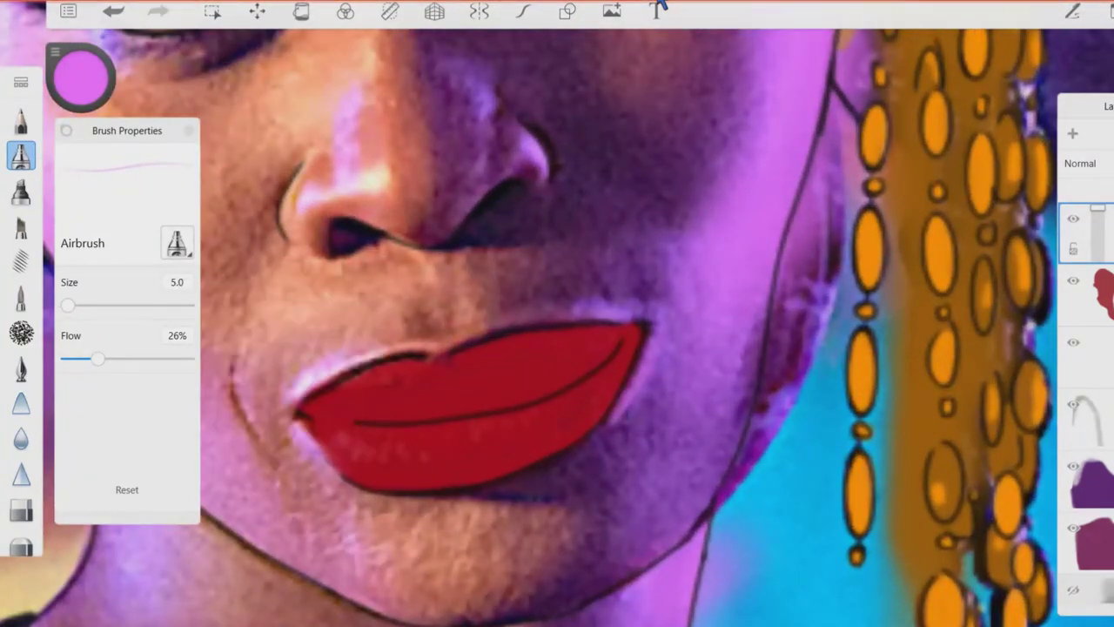
{"action": "left_click_drag", "start_coordinate": [523, 262], "coordinate": [522, 426]}
{"action": "left_click_drag", "start_coordinate": [522, 262], "coordinate": [475, 361]}
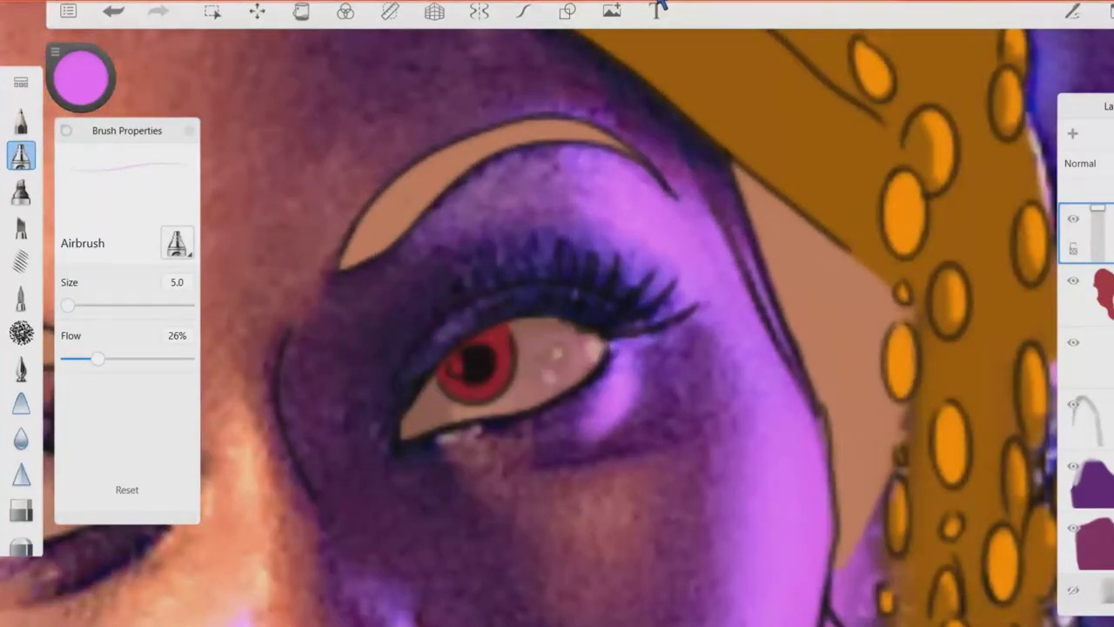
Add a new layer and airbrush a soft pink highlight beneath the eyebrow nearest the hat beads.
{"action": "left_click", "coordinate": [1073, 133]}
{"action": "left_click_drag", "start_coordinate": [417, 244], "coordinate": [583, 161]}
{"action": "left_click_drag", "start_coordinate": [435, 226], "coordinate": [601, 174]}
{"action": "left_click_drag", "start_coordinate": [478, 361], "coordinate": [495, 179]}
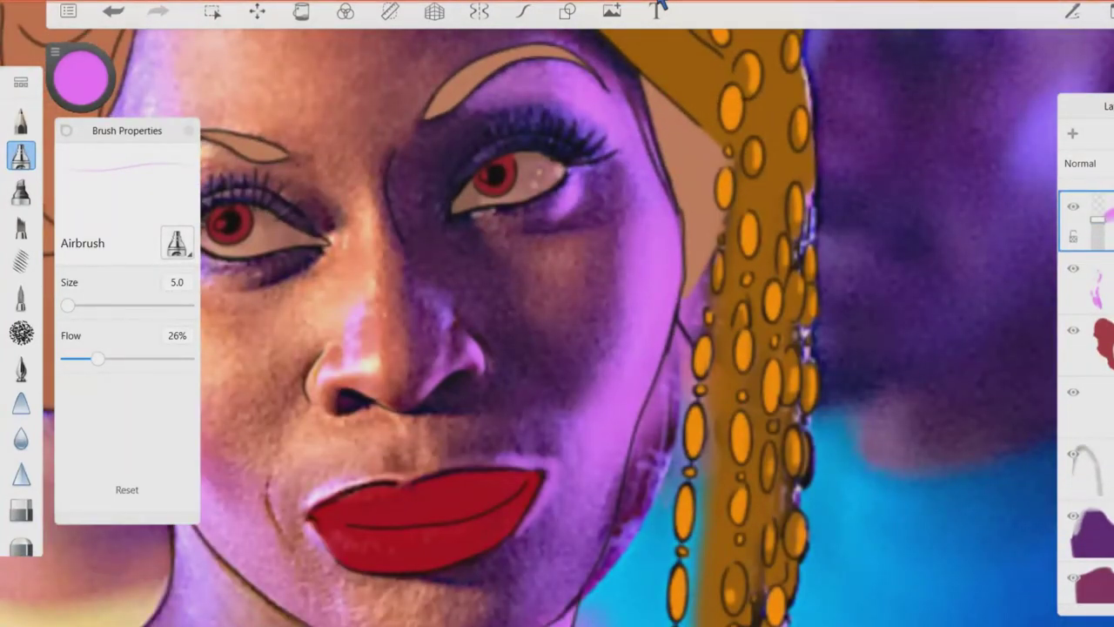
{"action": "left_click_drag", "start_coordinate": [487, 391], "coordinate": [540, 266]}
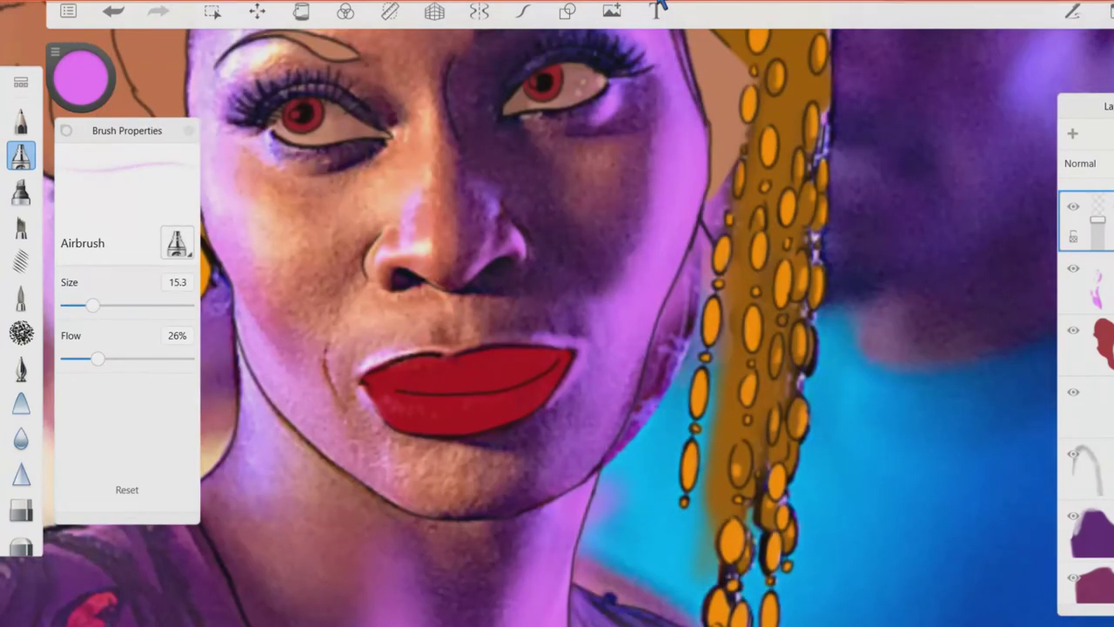
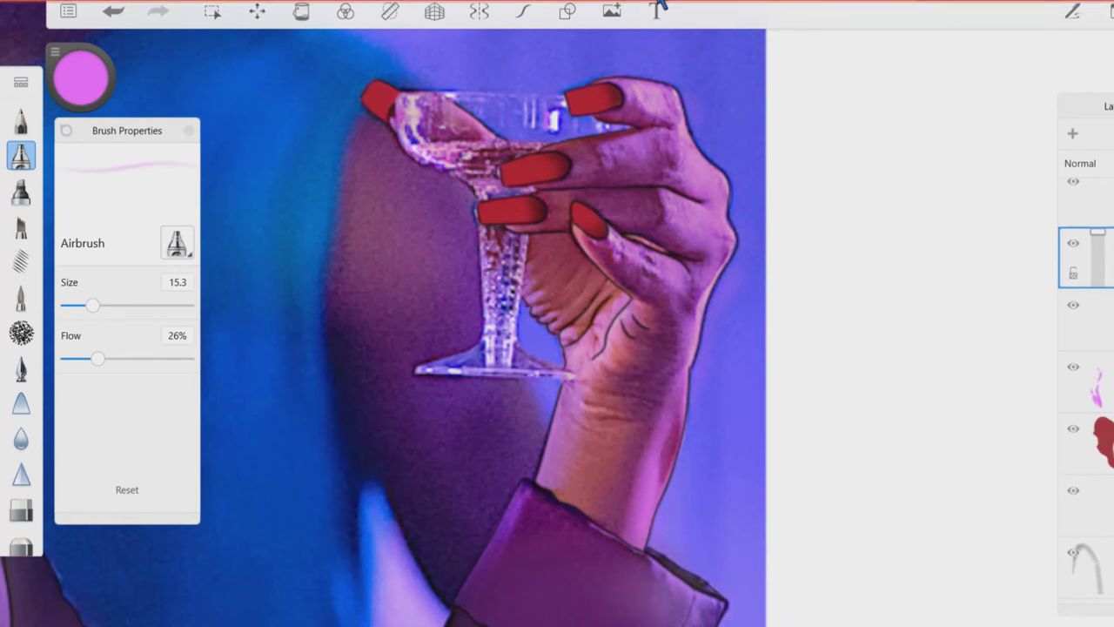
Clean the wrist highlight's edge with the Hard Eraser at size 2.0, then select the pink highlight layer.
{"action": "scroll", "coordinate": [523, 348], "scroll_direction": "up", "scroll_amount": 3}
{"action": "key", "text": "e"}
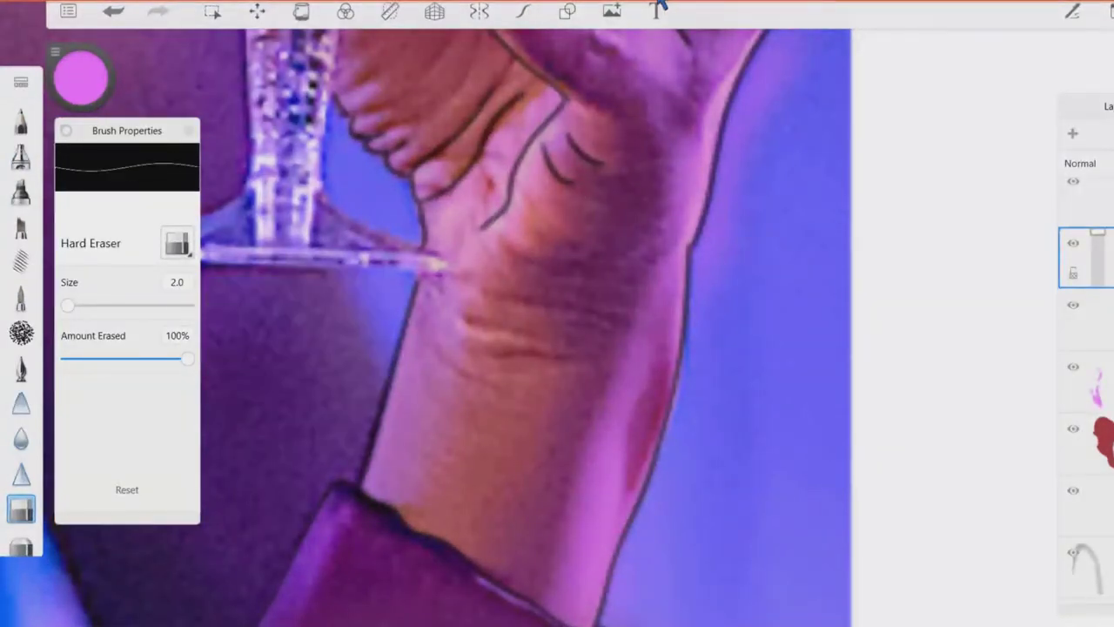
{"action": "scroll", "coordinate": [523, 348], "scroll_direction": "down", "scroll_amount": 4}
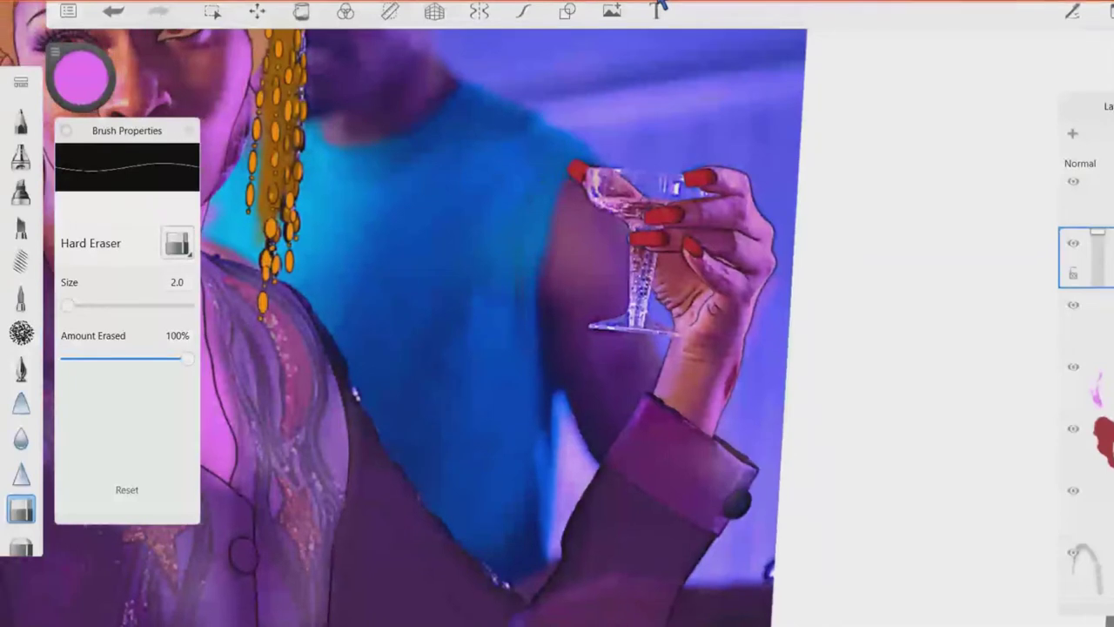
{"action": "left_click", "coordinate": [1086, 381]}
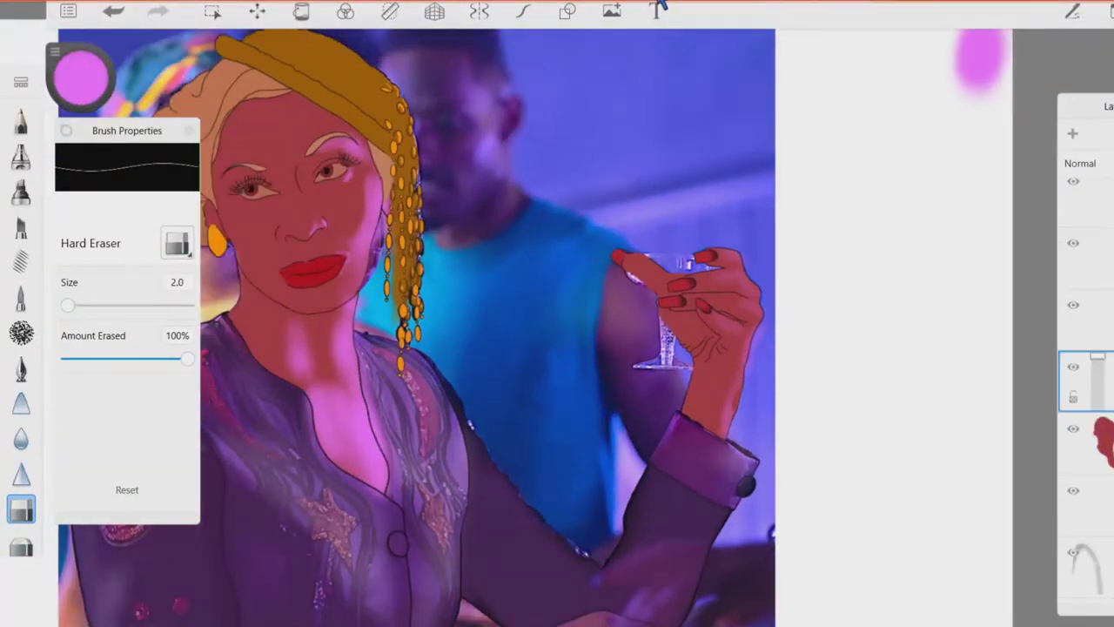
{"action": "scroll", "coordinate": [418, 330], "scroll_direction": "up", "scroll_amount": 3}
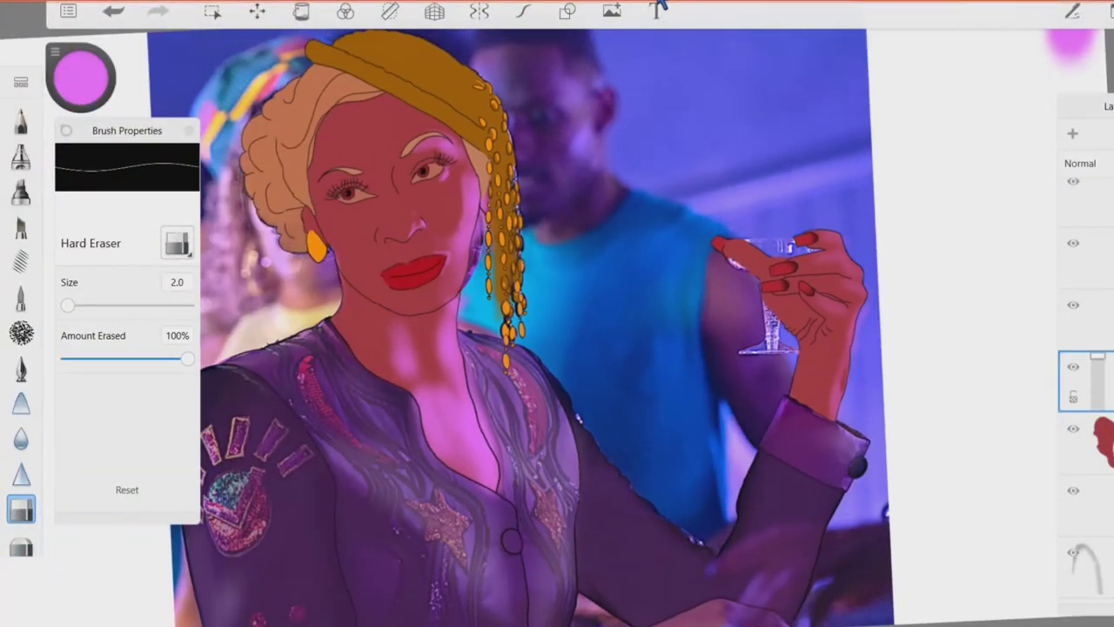
Choose a pale yellow Airbrush color, add a new layer and paint a soft yellow highlight on the cheek.
{"action": "left_click", "coordinate": [80, 76]}
{"action": "left_click", "coordinate": [347, 335]}
{"action": "left_click_drag", "start_coordinate": [346, 335], "coordinate": [378, 327]}
{"action": "scroll", "coordinate": [557, 348], "scroll_direction": "down", "scroll_amount": 3}
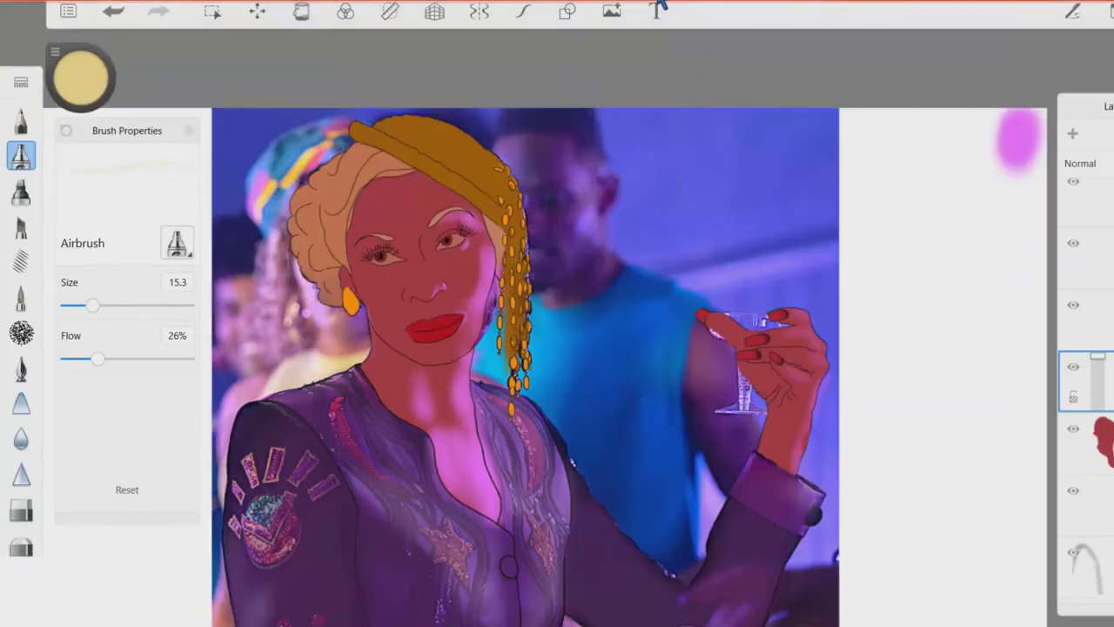
{"action": "scroll", "coordinate": [557, 349], "scroll_direction": "up", "scroll_amount": 4}
{"action": "key", "text": "ctrl+shift+n"}
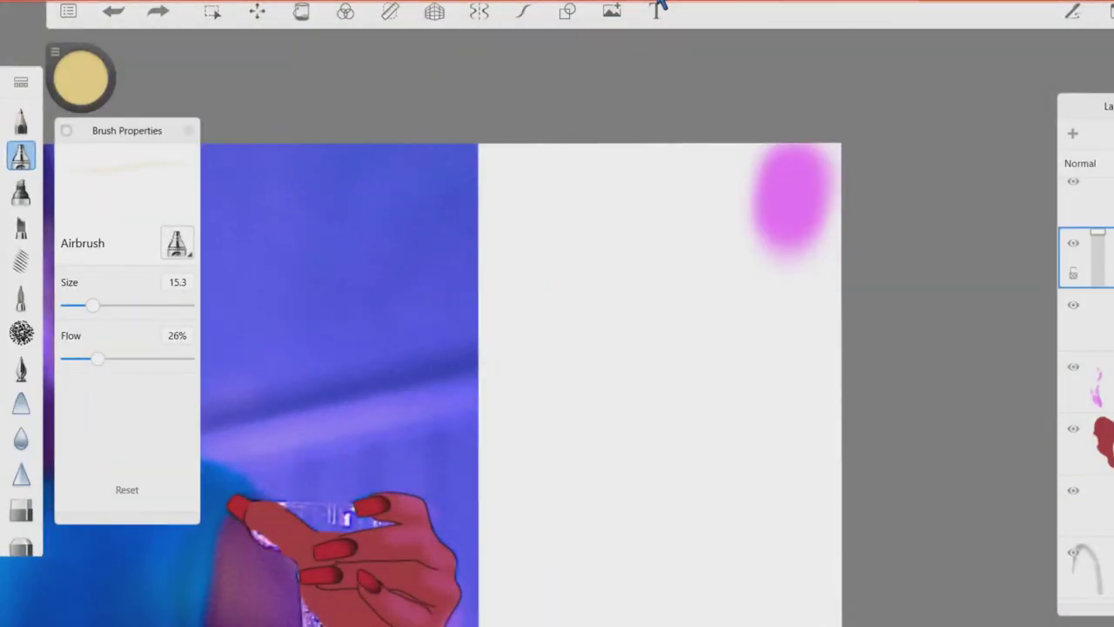
{"action": "mouse_move", "coordinate": [697, 161]}
{"action": "left_mouse_down"}
{"action": "mouse_move", "coordinate": [684, 257]}
{"action": "mouse_move", "coordinate": [662, 174]}
{"action": "left_mouse_up"}
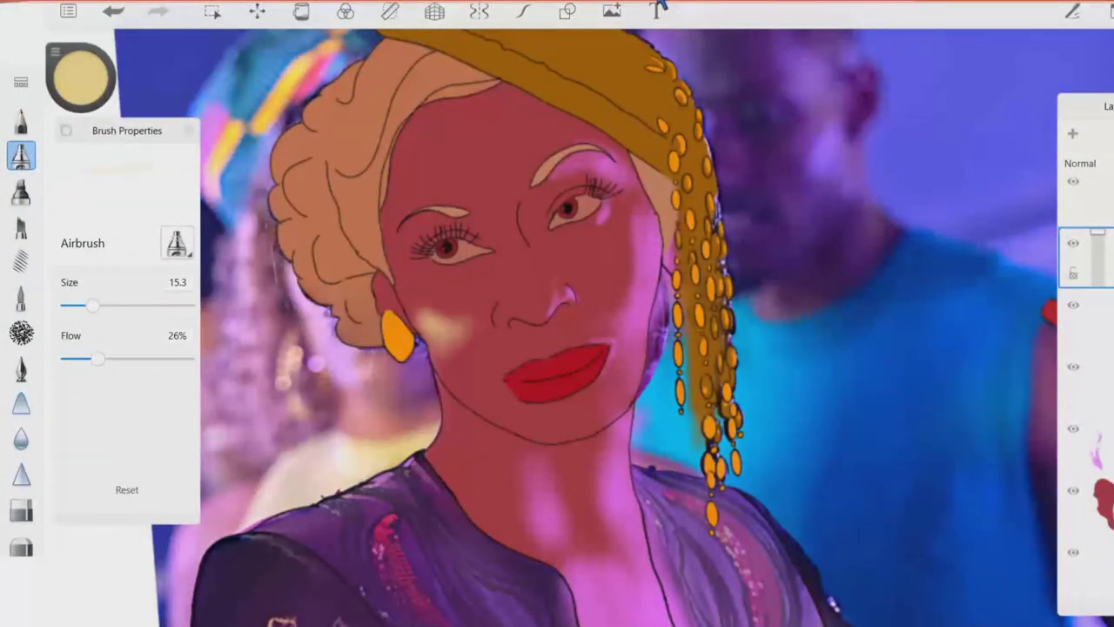
Lower the skin fill layer's opacity to expose the reference photo, and airbrush soft yellow highlights on the face and chin at size 15.3.
{"action": "left_click_drag", "start_coordinate": [1097, 317], "coordinate": [1086, 318]}
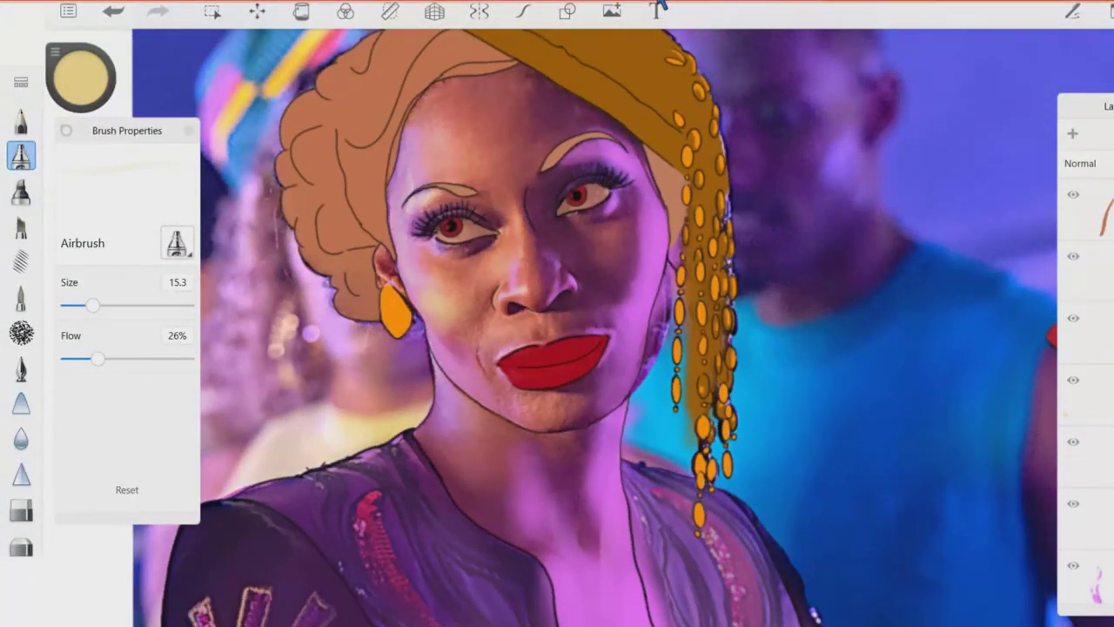
{"action": "scroll", "coordinate": [558, 493], "scroll_direction": "up", "scroll_amount": 3}
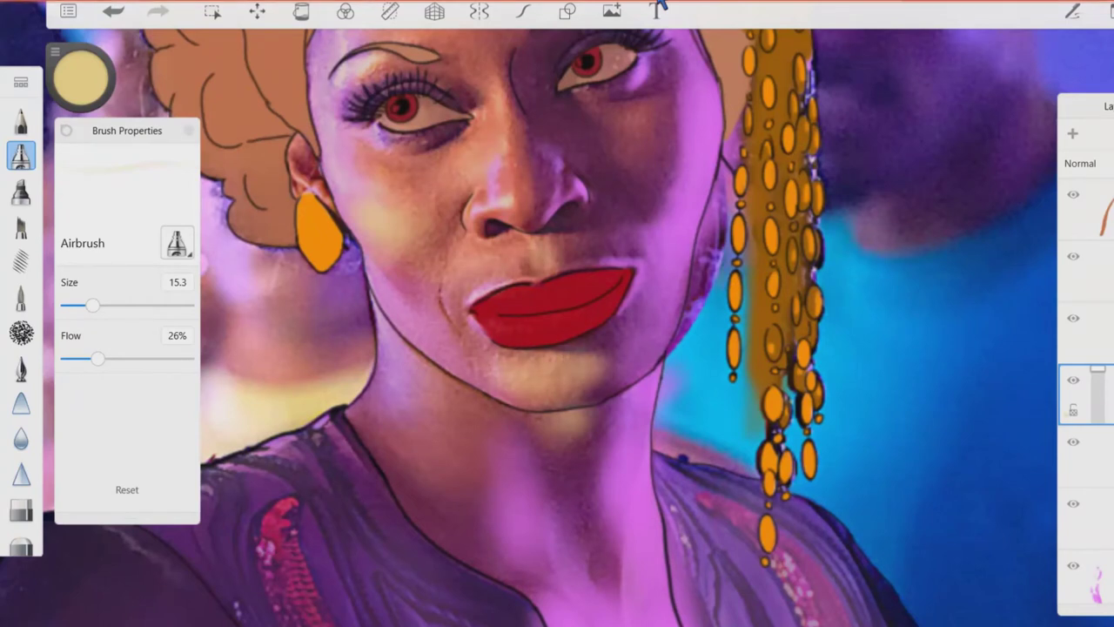
{"action": "scroll", "coordinate": [557, 328], "scroll_direction": "up", "scroll_amount": 2}
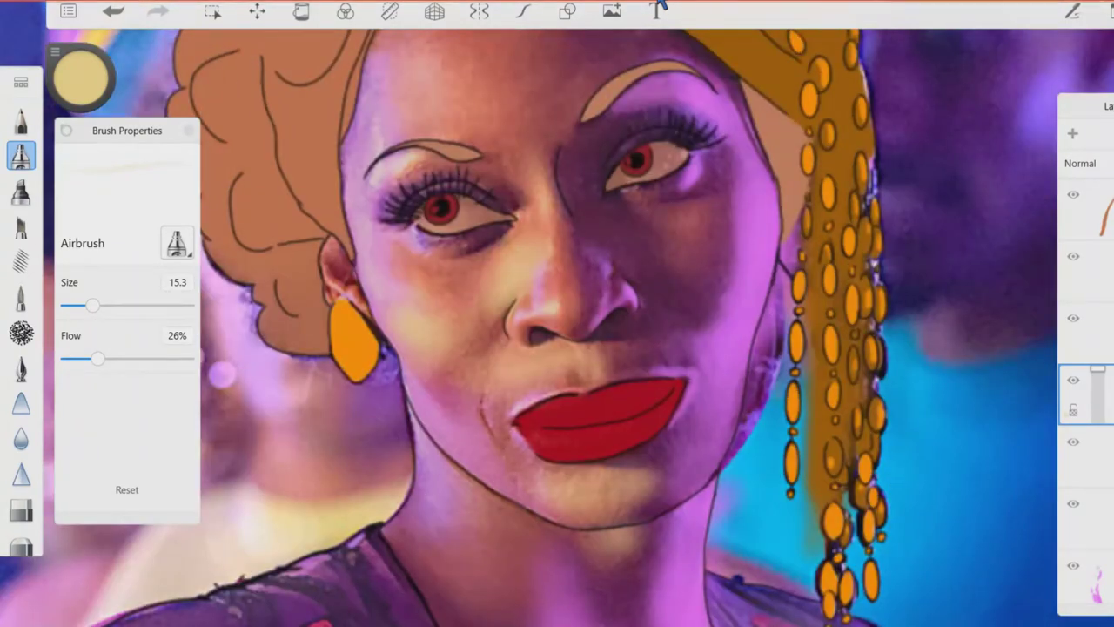
{"action": "scroll", "coordinate": [557, 328], "scroll_direction": "down", "scroll_amount": 2}
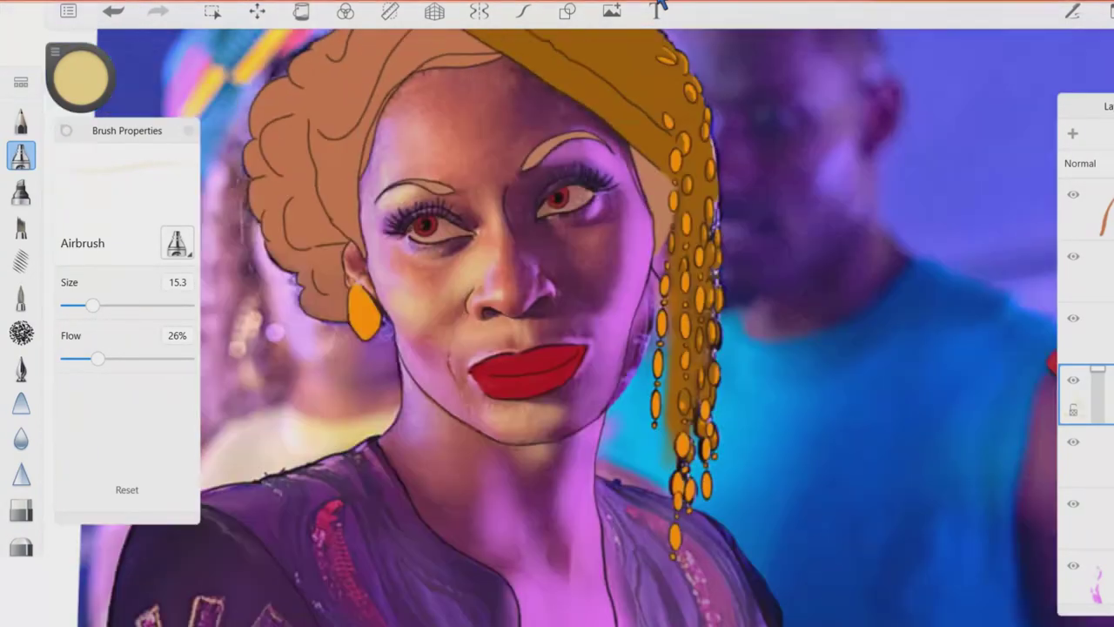
{"action": "scroll", "coordinate": [557, 328], "scroll_direction": "up", "scroll_amount": 2}
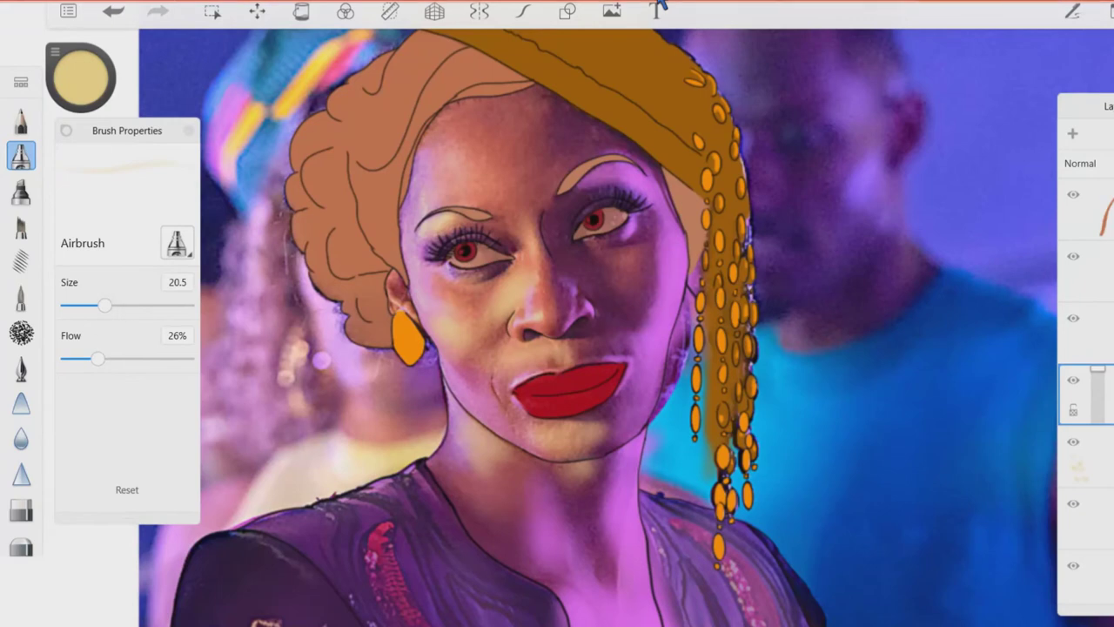
Undo the last highlight stroke, set the Airbrush size to 22.0 and extend the soft yellow highlights over the face and neck.
{"action": "key", "text": "ctrl+z"}
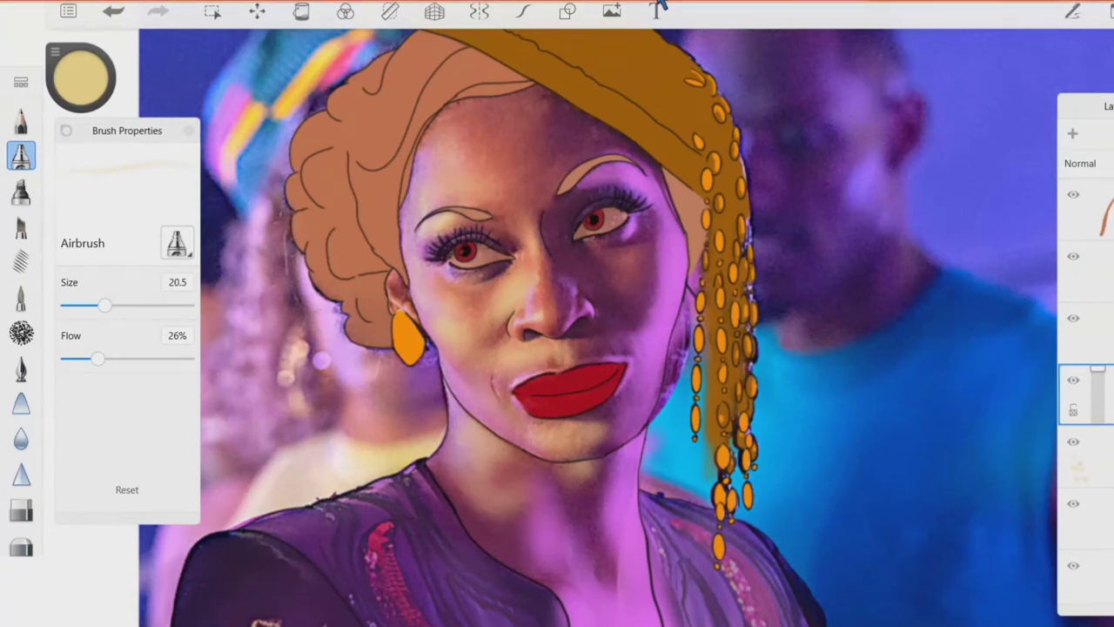
{"action": "key", "text": "bracketright"}
{"action": "scroll", "coordinate": [557, 328], "scroll_direction": "up", "scroll_amount": 2}
{"action": "key", "text": "bracketleft"}
{"action": "key", "text": "bracketleft"}
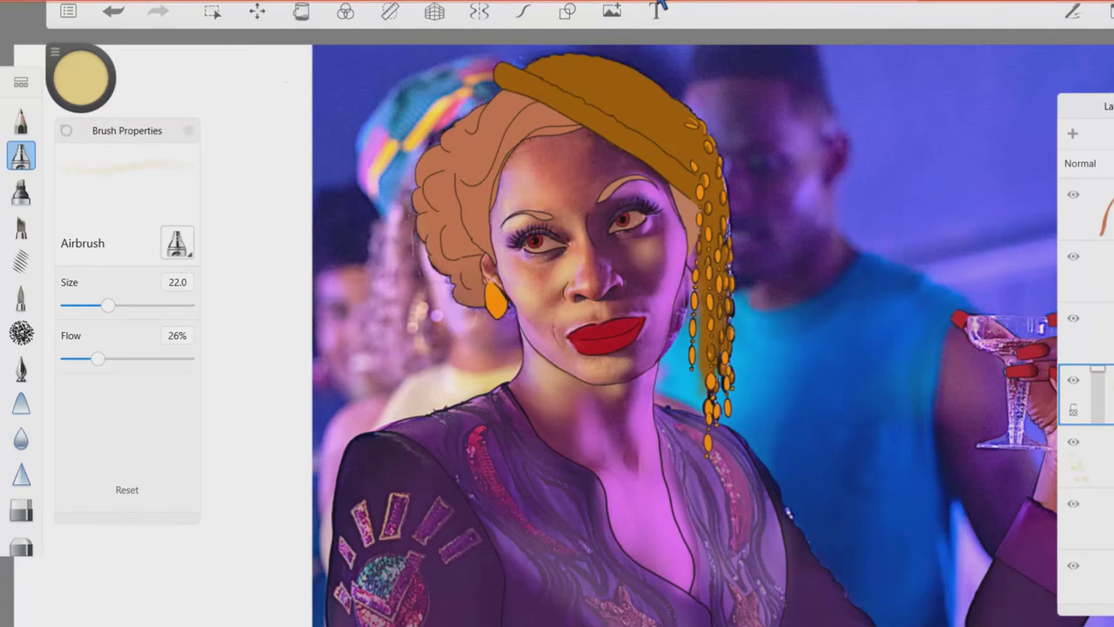
Set the Airbrush size to 18.1 and paint soft yellow highlights on the palm and wrist of the raised hand.
{"action": "key", "text": "Home"}
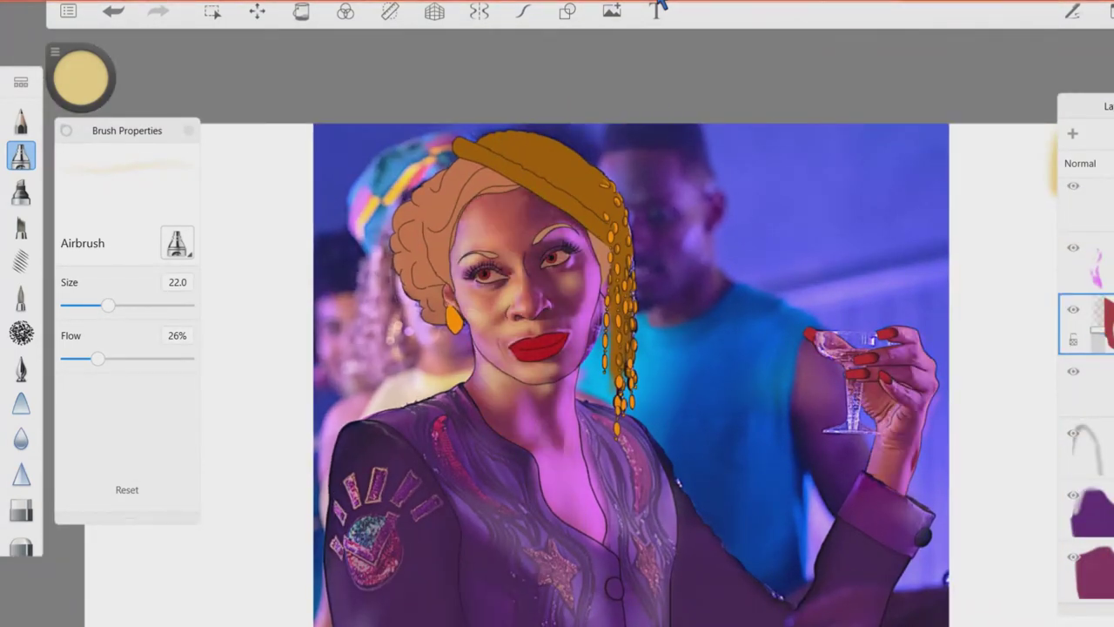
{"action": "scroll", "coordinate": [857, 383], "scroll_direction": "up", "scroll_amount": 5}
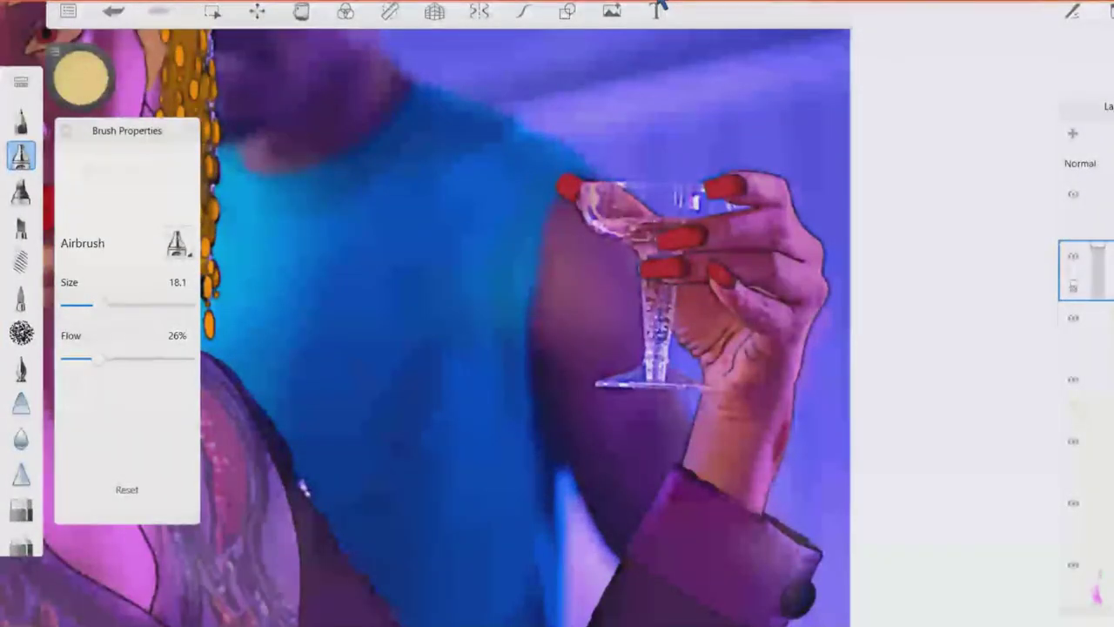
{"action": "scroll", "coordinate": [784, 269], "scroll_direction": "up", "scroll_amount": 5}
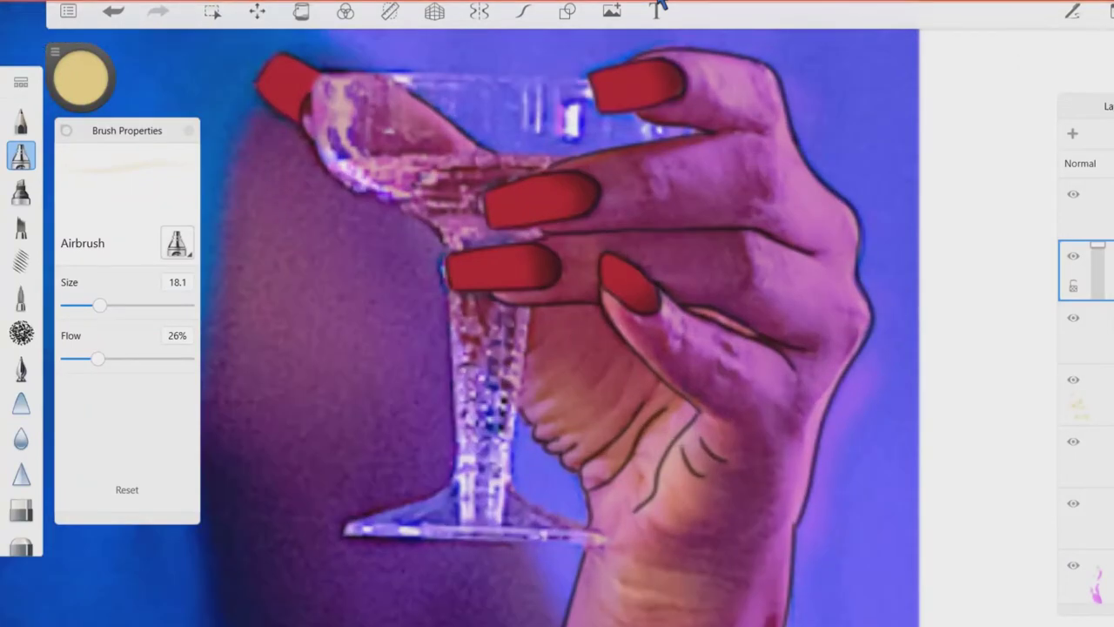
Restore the skin layer's full opacity and clean up the raised hand's highlights with the Hard Eraser, setting its size to 15.4.
{"action": "key", "text": "b"}
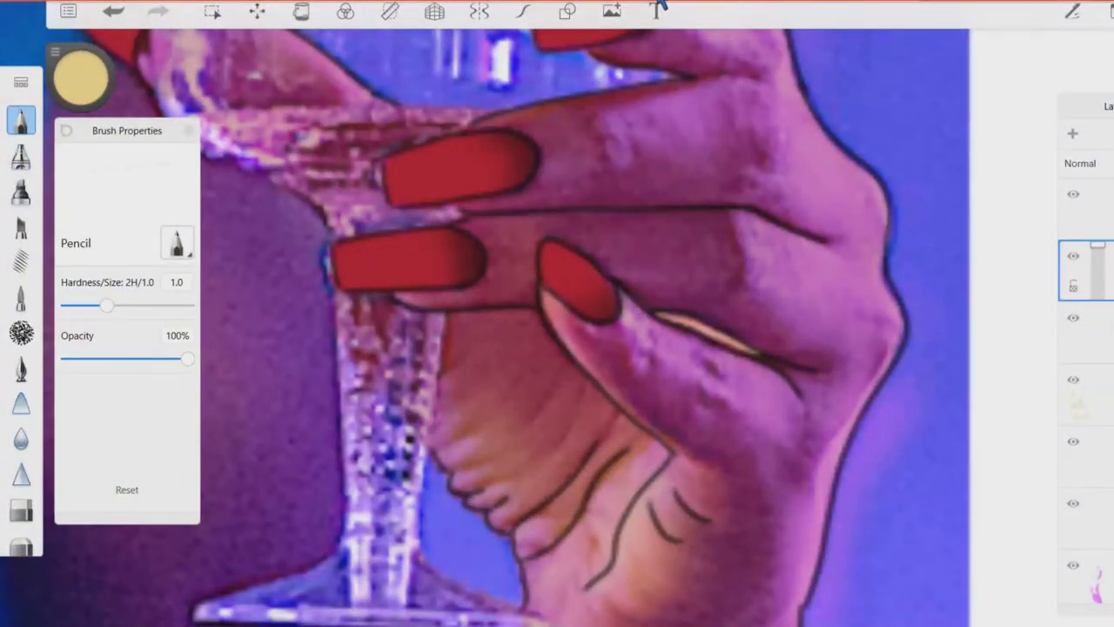
{"action": "left_click", "coordinate": [21, 437]}
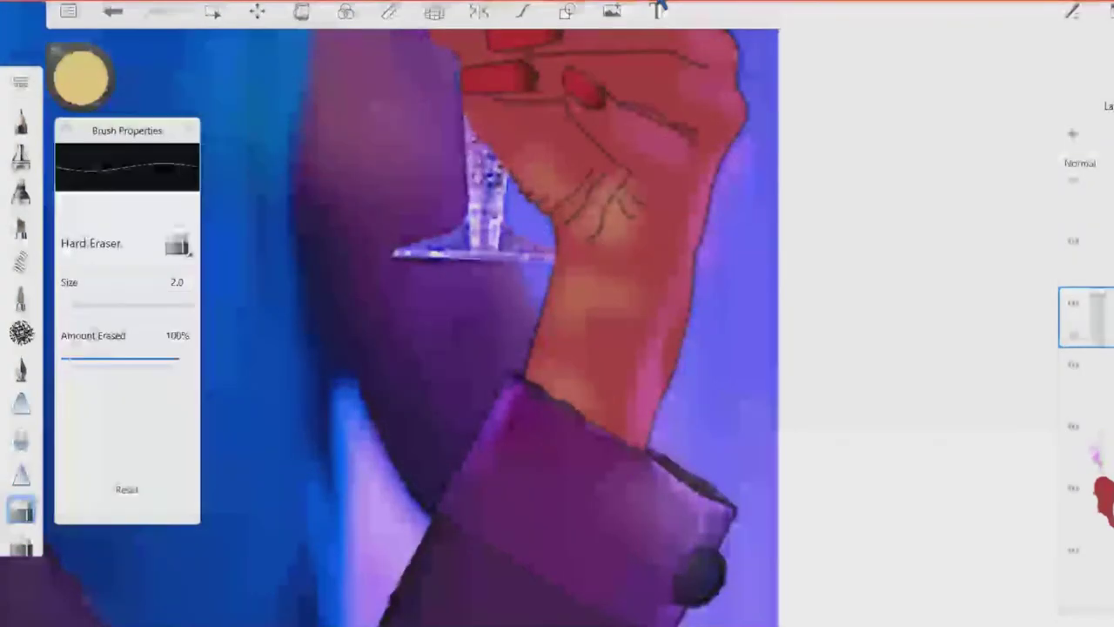
{"action": "left_click_drag", "start_coordinate": [68, 305], "coordinate": [83, 305]}
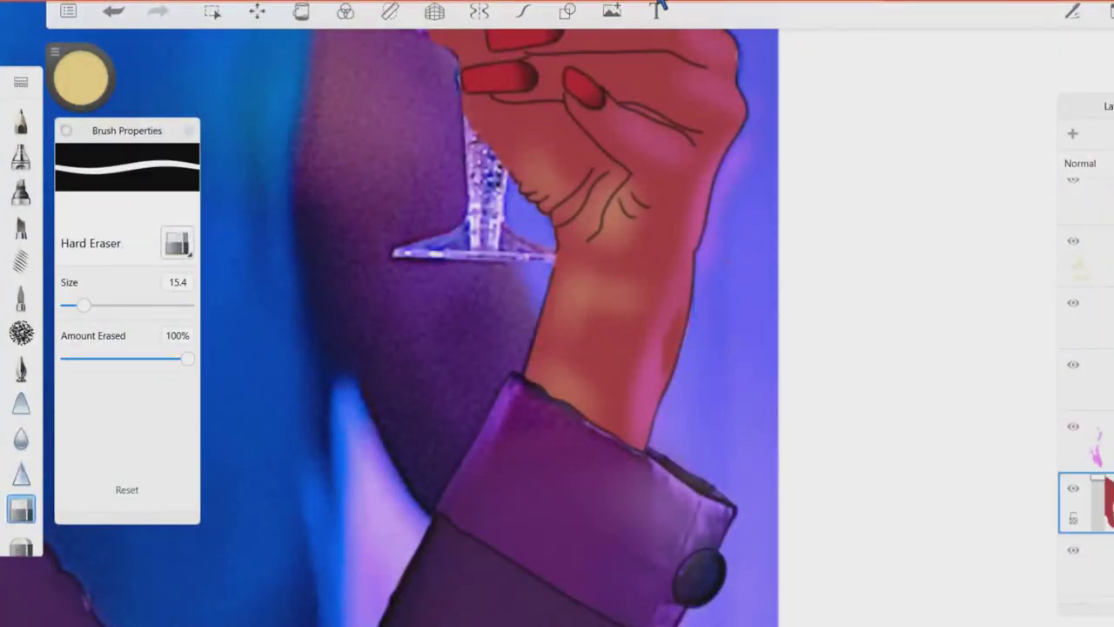
{"action": "scroll", "coordinate": [487, 331], "scroll_direction": "down", "scroll_amount": 5}
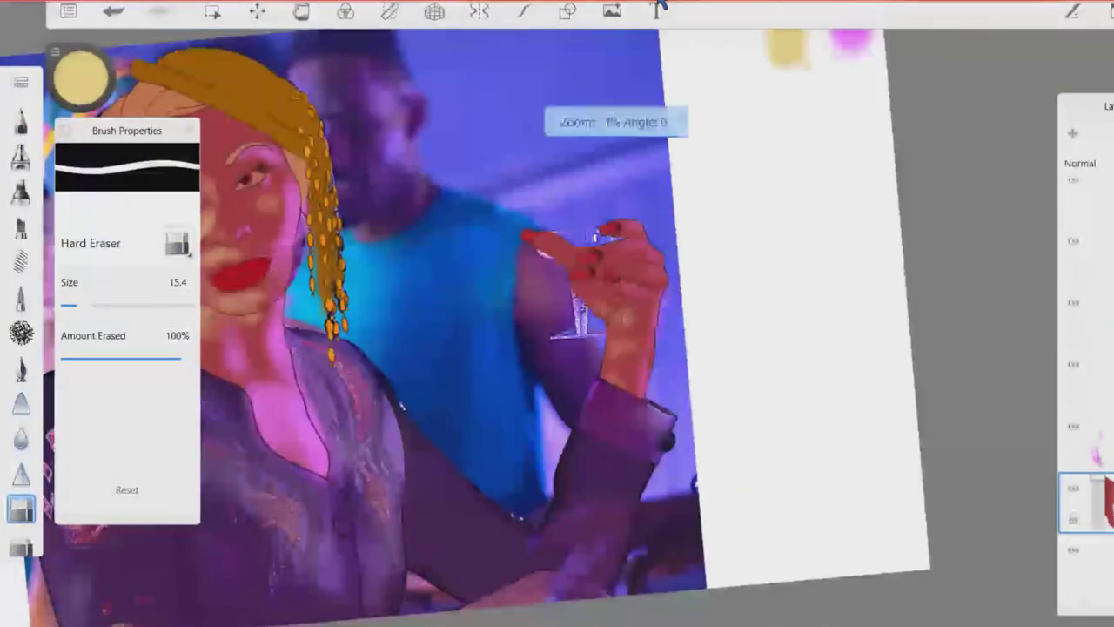
Hide the blue background layers and lower the hair fill layer's opacity so the reference photo shows through.
{"action": "left_click_drag", "start_coordinate": [1088, 261], "coordinate": [1088, 513]}
{"action": "left_click", "coordinate": [1073, 252]}
{"action": "left_click", "coordinate": [1073, 252]}
{"action": "left_click", "coordinate": [1073, 252]}
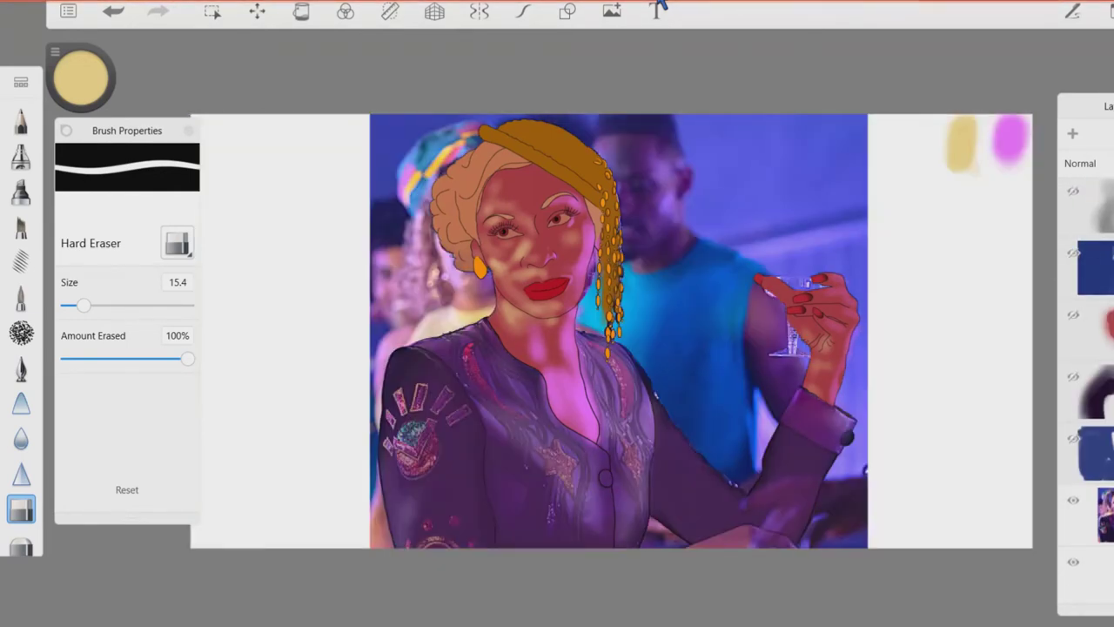
{"action": "left_click", "coordinate": [1088, 270]}
{"action": "left_click_drag", "start_coordinate": [1096, 270], "coordinate": [1066, 270]}
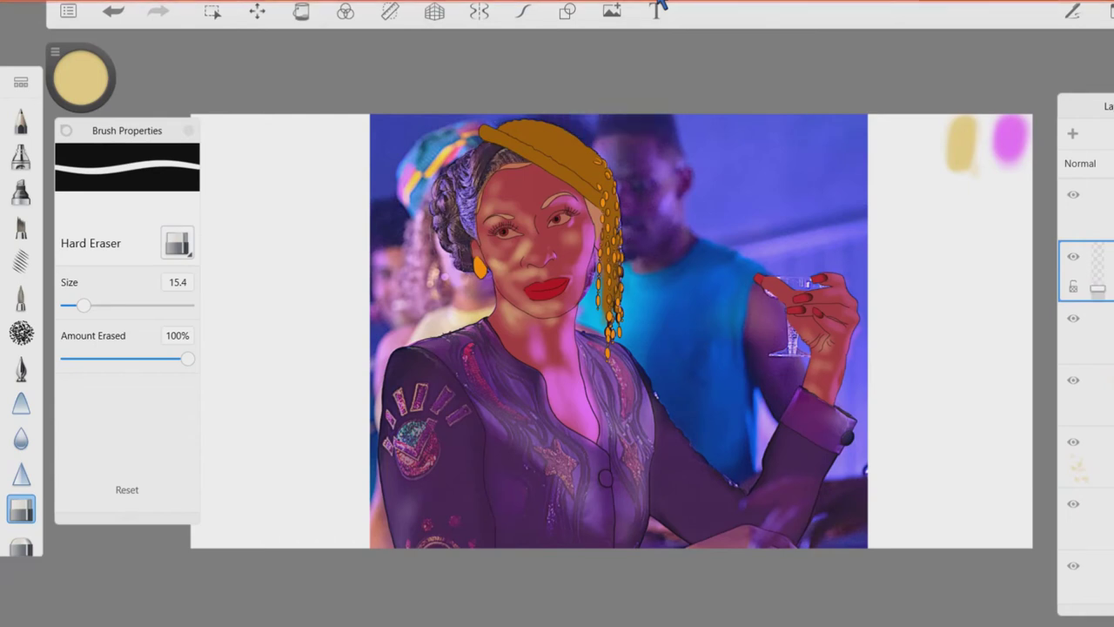
Airbrush pale yellow highlights at size 18.6 on the swept hair above the ear and the surrounding curls.
{"action": "scroll", "coordinate": [557, 261], "scroll_direction": "up", "scroll_amount": 3}
{"action": "left_click", "coordinate": [21, 157]}
{"action": "mouse_move", "coordinate": [588, 261]}
{"action": "left_mouse_down"}
{"action": "mouse_move", "coordinate": [592, 139]}
{"action": "mouse_move", "coordinate": [601, 191]}
{"action": "left_mouse_up"}
{"action": "scroll", "coordinate": [531, 165], "scroll_direction": "up", "scroll_amount": 3}
{"action": "mouse_move", "coordinate": [514, 244]}
{"action": "left_mouse_down"}
{"action": "mouse_move", "coordinate": [523, 313]}
{"action": "mouse_move", "coordinate": [601, 426]}
{"action": "left_mouse_up"}
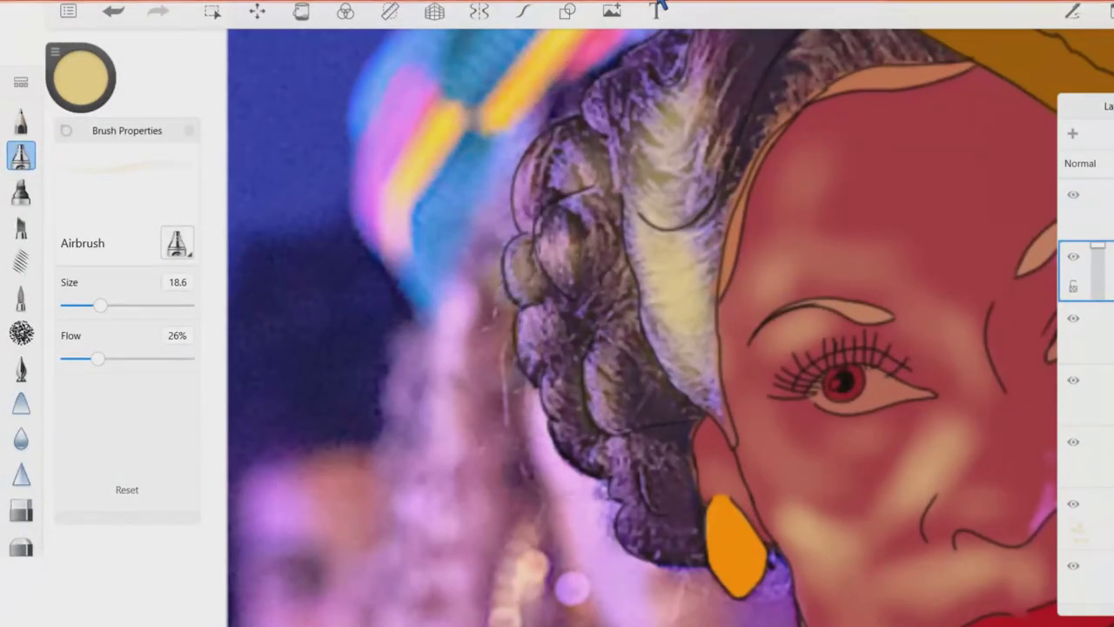
Show the blue background again and restore the hair fill layer to full opacity.
{"action": "key", "text": "Home"}
{"action": "left_click_drag", "start_coordinate": [1088, 270], "coordinate": [1092, 366]}
{"action": "left_click", "coordinate": [1073, 520]}
{"action": "left_click", "coordinate": [1074, 273]}
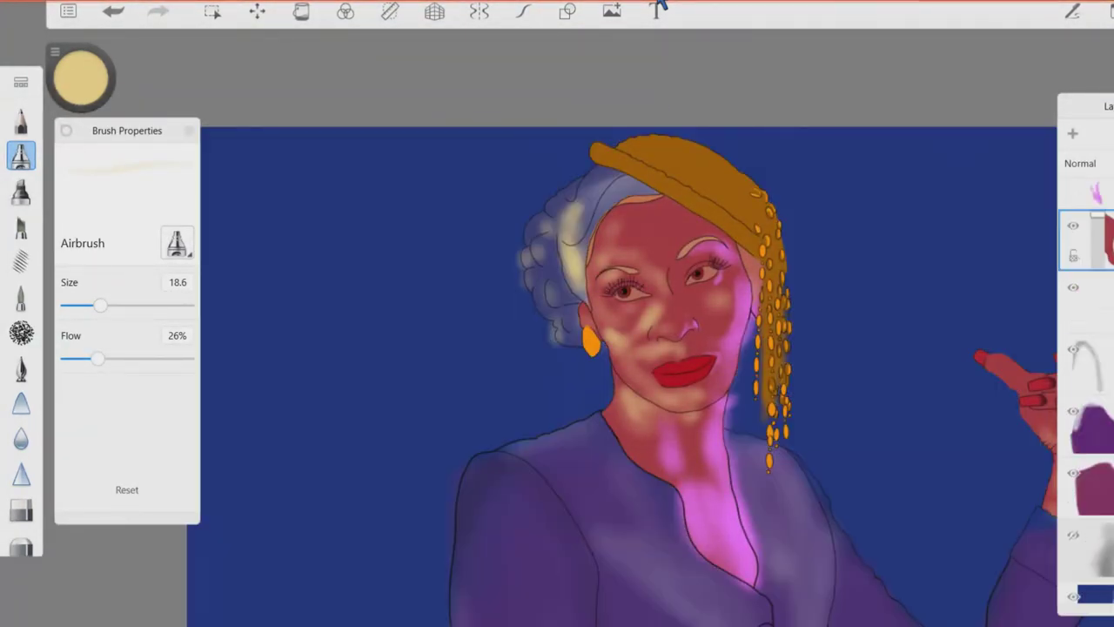
{"action": "scroll", "coordinate": [610, 365], "scroll_direction": "down", "scroll_amount": 2}
{"action": "mouse_move", "coordinate": [1088, 270]}
{"action": "left_mouse_down"}
{"action": "mouse_move", "coordinate": [1105, 269]}
{"action": "mouse_move", "coordinate": [1088, 274]}
{"action": "left_mouse_up"}
Erase the yellow spill outside the lower curls near the earring with the Hard Eraser at size 8.0, reduced to 2.0 for the corners.
{"action": "scroll", "coordinate": [462, 295], "scroll_direction": "up", "scroll_amount": 3}
{"action": "key", "text": "e"}
{"action": "key", "text": "["}
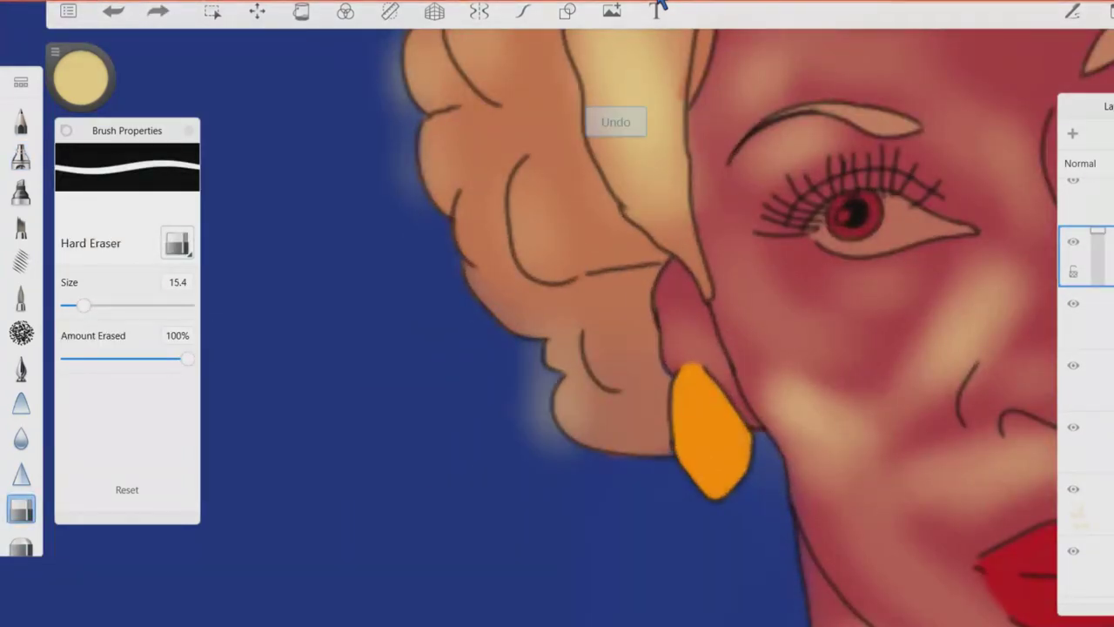
{"action": "scroll", "coordinate": [662, 366], "scroll_direction": "up", "scroll_amount": 2}
{"action": "left_click", "coordinate": [177, 282]}
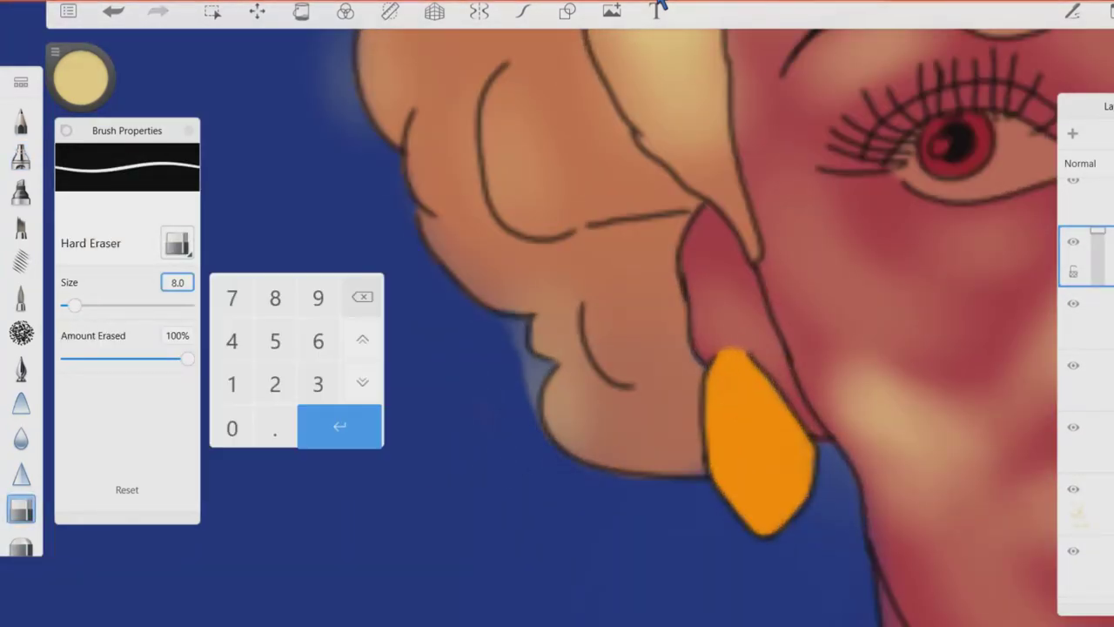
{"action": "type", "text": "2"}
{"action": "key", "text": "Return"}
{"action": "scroll", "coordinate": [610, 348], "scroll_direction": "up", "scroll_amount": 3}
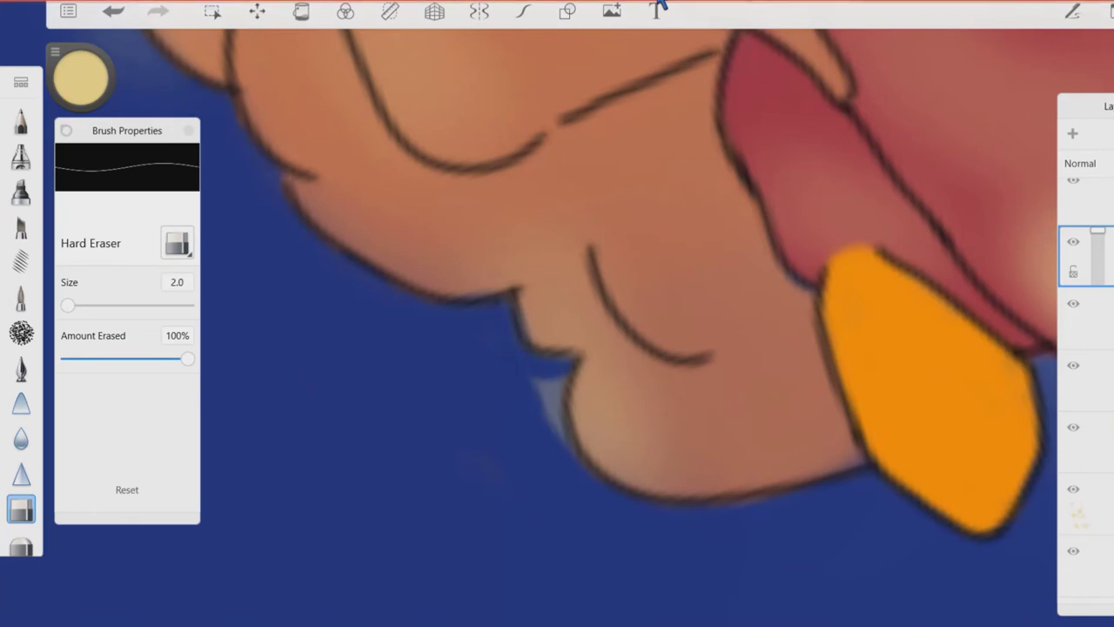
{"action": "scroll", "coordinate": [557, 349], "scroll_direction": "up", "scroll_amount": 2}
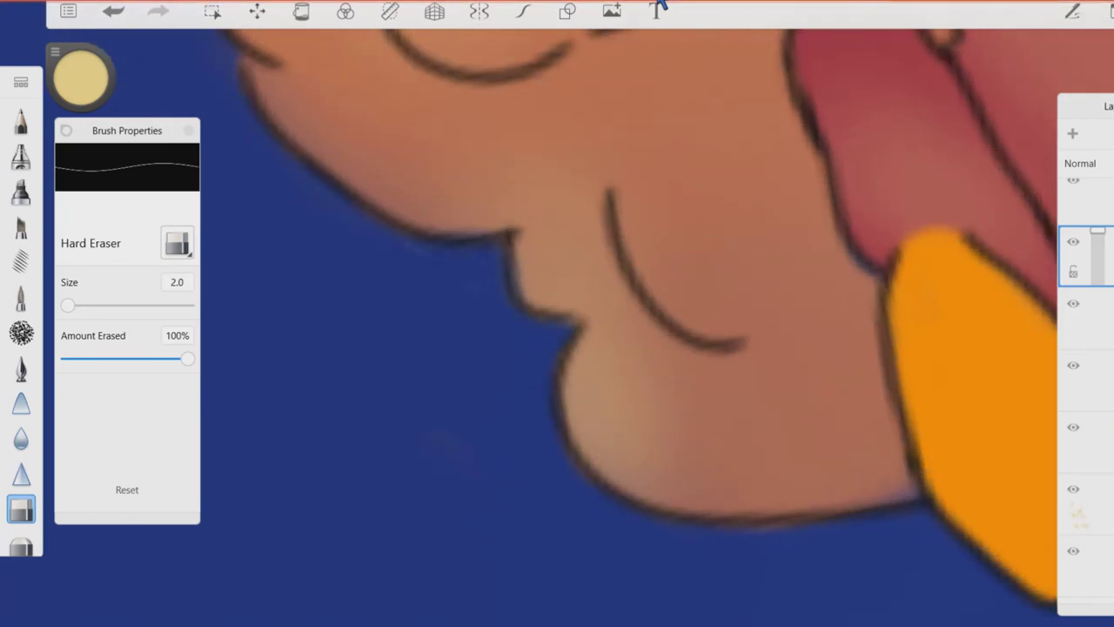
Erase the yellow glow outside the outer side curls of the hair up to the outline with the size 2.0 Hard Eraser.
{"action": "scroll", "coordinate": [557, 348], "scroll_direction": "up", "scroll_amount": 3}
{"action": "scroll", "coordinate": [557, 348], "scroll_direction": "up", "scroll_amount": 1}
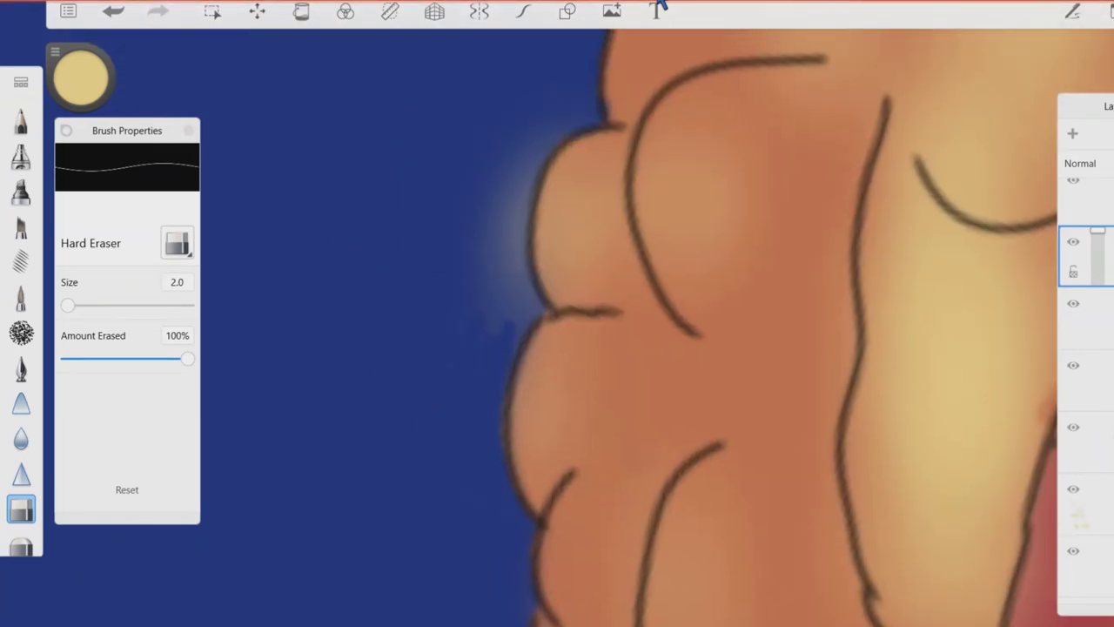
{"action": "left_click_drag", "start_coordinate": [533, 157], "coordinate": [526, 313]}
{"action": "left_click_drag", "start_coordinate": [536, 135], "coordinate": [501, 278]}
{"action": "left_click_drag", "start_coordinate": [529, 192], "coordinate": [527, 309]}
{"action": "left_click_drag", "start_coordinate": [513, 152], "coordinate": [480, 296]}
{"action": "scroll", "coordinate": [557, 348], "scroll_direction": "up", "scroll_amount": 3}
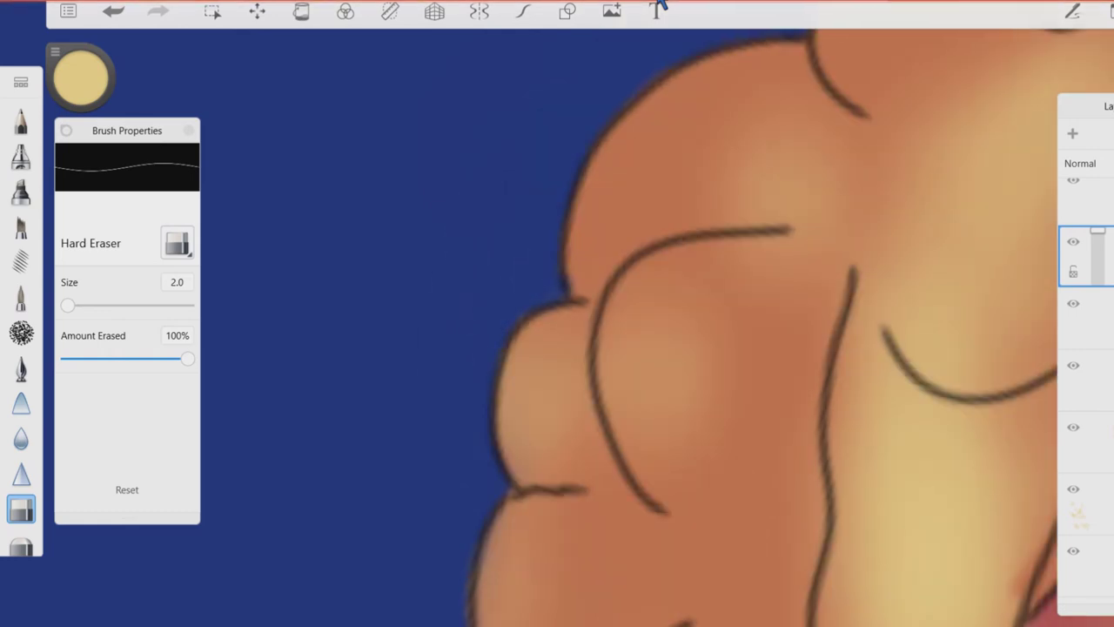
Soften the yellow hair highlights with the Blur tool at size 158.5 and strength 15.6.
{"action": "scroll", "coordinate": [557, 349], "scroll_direction": "down", "scroll_amount": 3}
{"action": "scroll", "coordinate": [557, 348], "scroll_direction": "up", "scroll_amount": 4}
{"action": "left_click", "coordinate": [21, 438]}
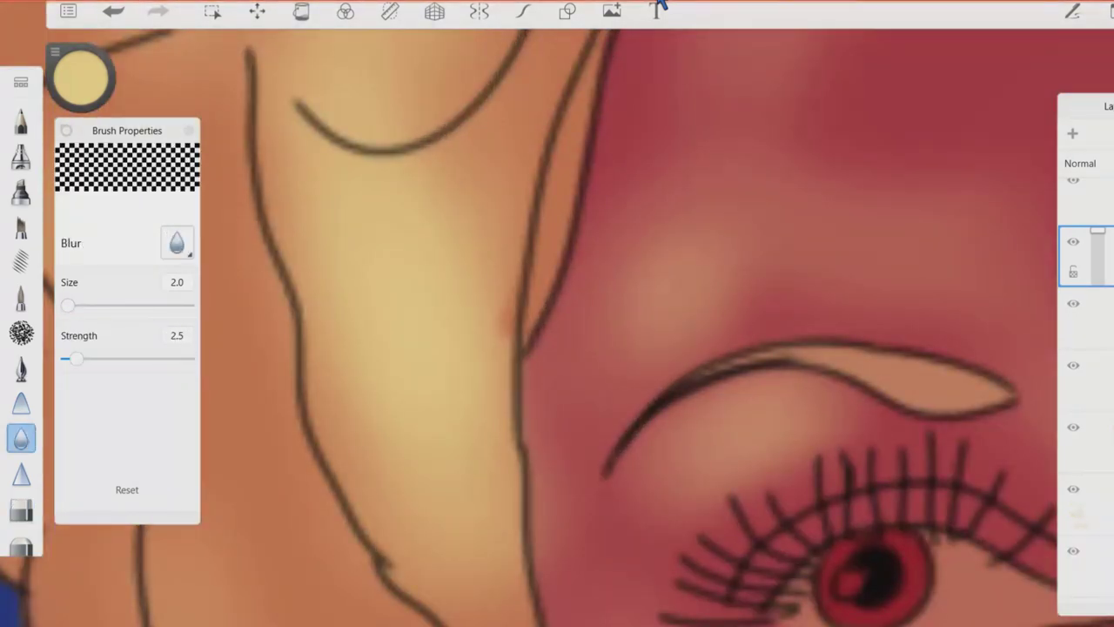
{"action": "scroll", "coordinate": [557, 348], "scroll_direction": "down", "scroll_amount": 5}
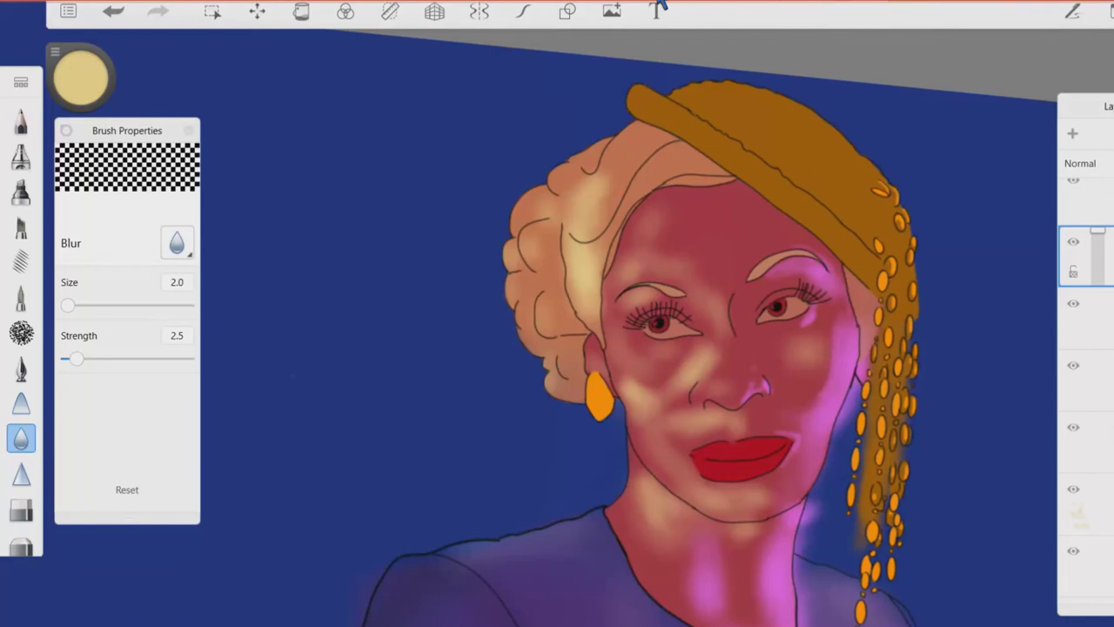
{"action": "key", "text": "e"}
{"action": "scroll", "coordinate": [601, 261], "scroll_direction": "up", "scroll_amount": 6}
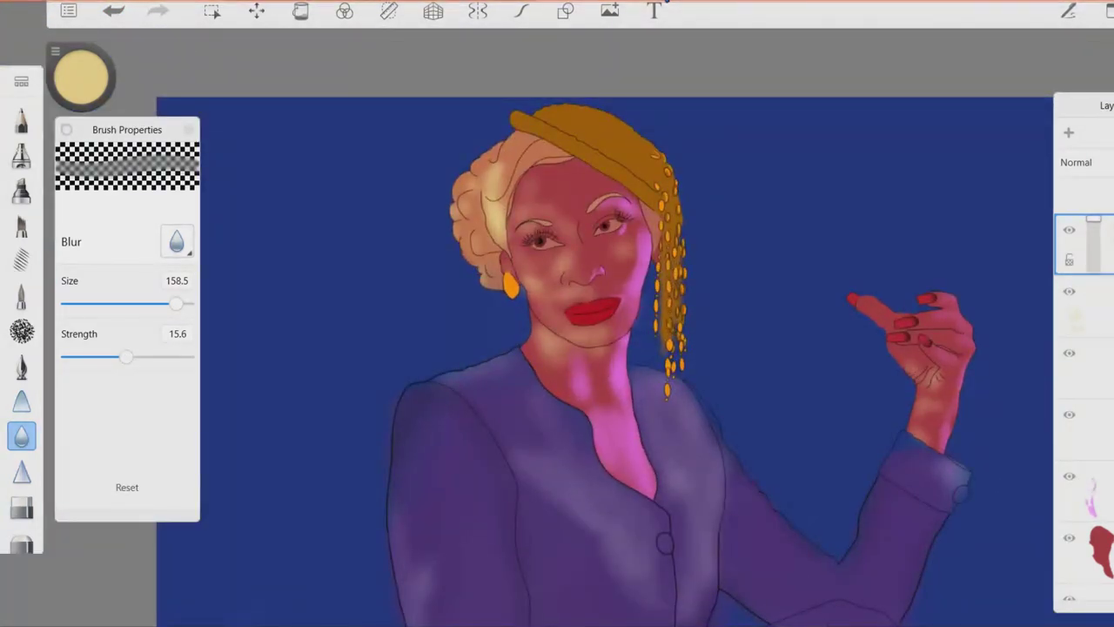
Select the purple jacket shading layer, make it visible and raise its opacity to full.
{"action": "scroll", "coordinate": [610, 348], "scroll_direction": "down", "scroll_amount": 2}
{"action": "scroll", "coordinate": [1083, 391], "scroll_direction": "down", "scroll_amount": 5}
{"action": "left_click", "coordinate": [1089, 329]}
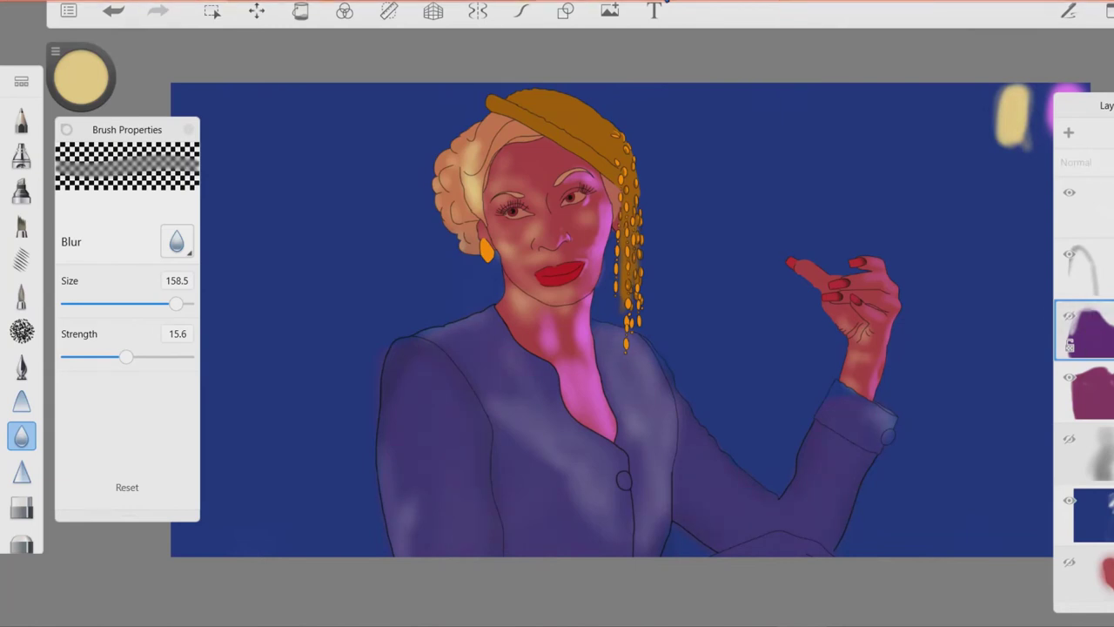
{"action": "left_click_drag", "start_coordinate": [1088, 329], "coordinate": [1107, 329]}
{"action": "scroll", "coordinate": [1084, 392], "scroll_direction": "down", "scroll_amount": 1}
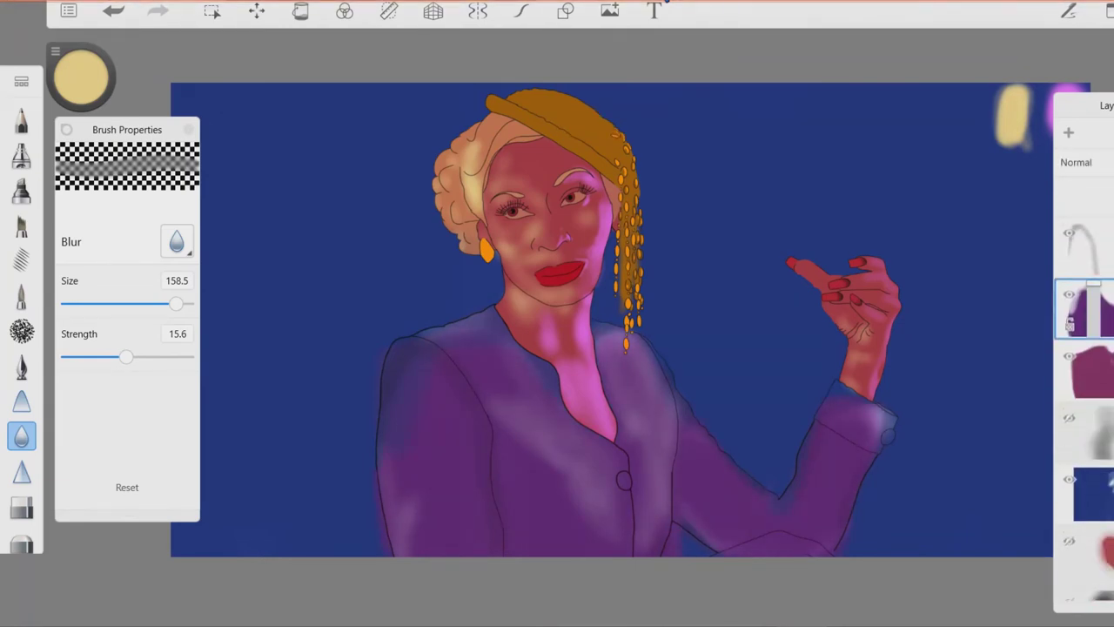
Paint purple Marker strokes at size 8.1 on the jacket's shoulder beside the collar, and blend them with Blur.
{"action": "key", "text": "Tab"}
{"action": "scroll", "coordinate": [886, 557], "scroll_direction": "up", "scroll_amount": 3}
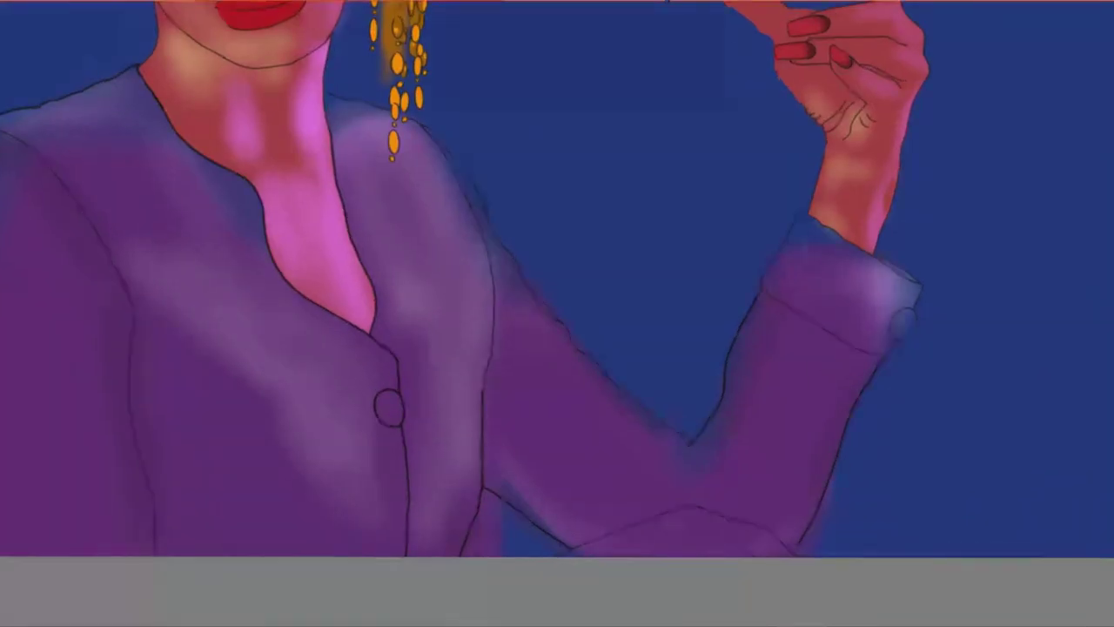
{"action": "scroll", "coordinate": [557, 313], "scroll_direction": "down", "scroll_amount": 3}
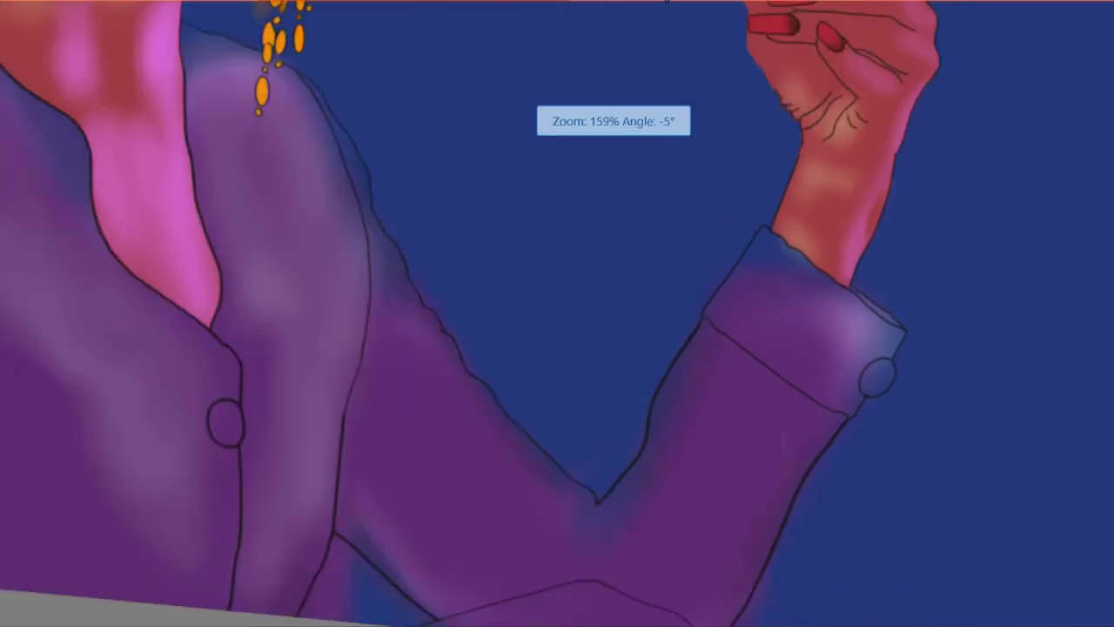
{"action": "key", "text": "Tab"}
{"action": "scroll", "coordinate": [627, 262], "scroll_direction": "up", "scroll_amount": 3}
{"action": "left_click", "coordinate": [22, 190]}
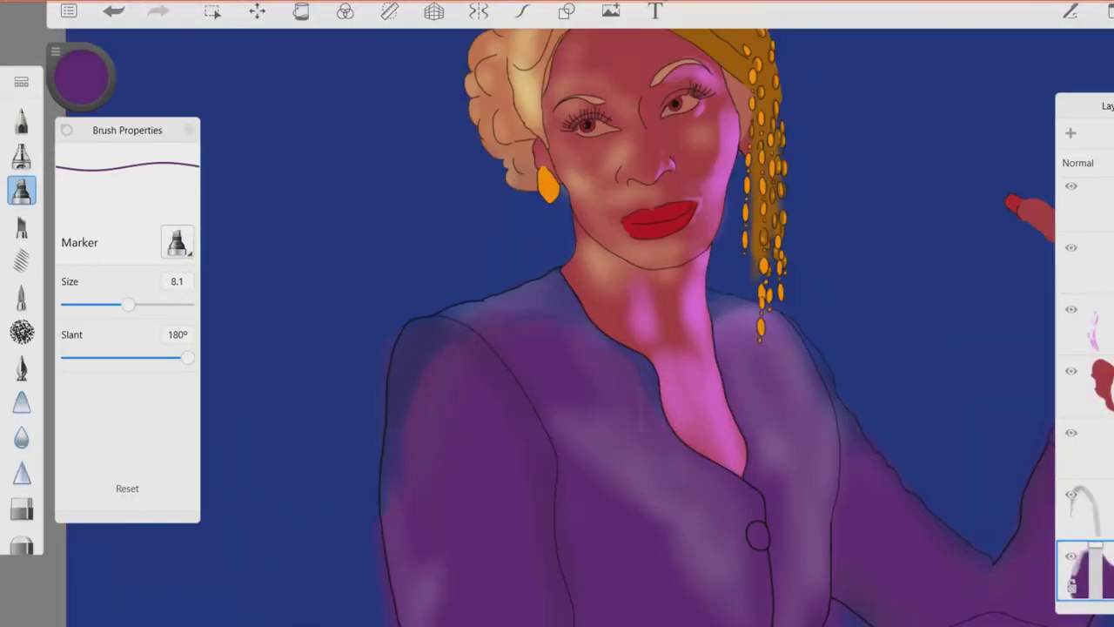
{"action": "left_click", "coordinate": [21, 437]}
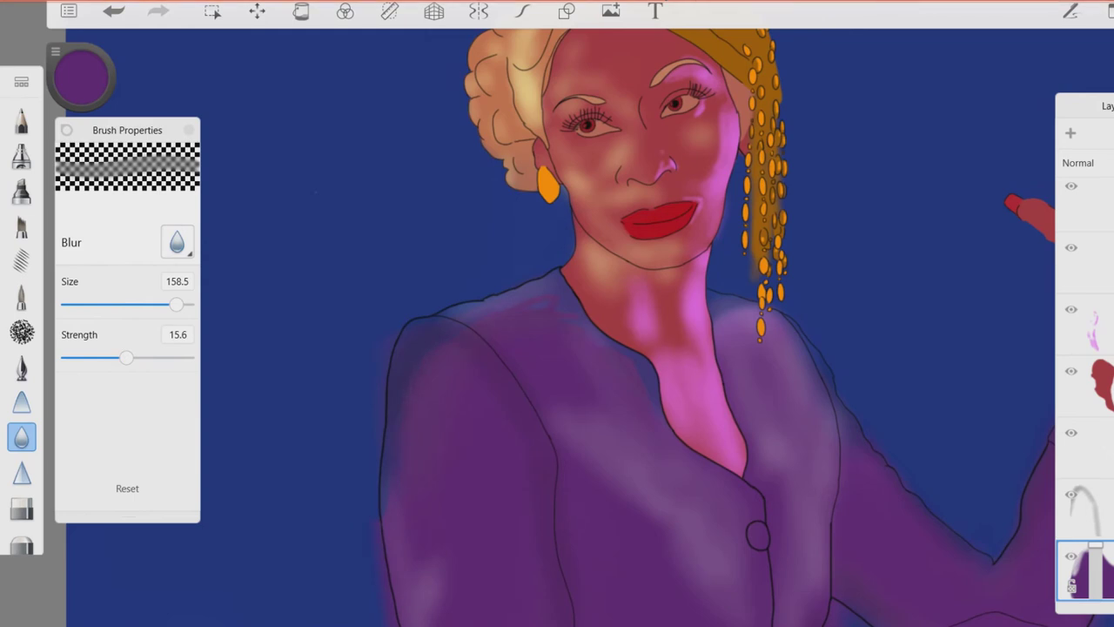
Fill the bluish patch on the jacket shoulder below the hat beads with purple Marker strokes and blend them in.
{"action": "scroll", "coordinate": [557, 313], "scroll_direction": "up", "scroll_amount": 3}
{"action": "left_click", "coordinate": [22, 190]}
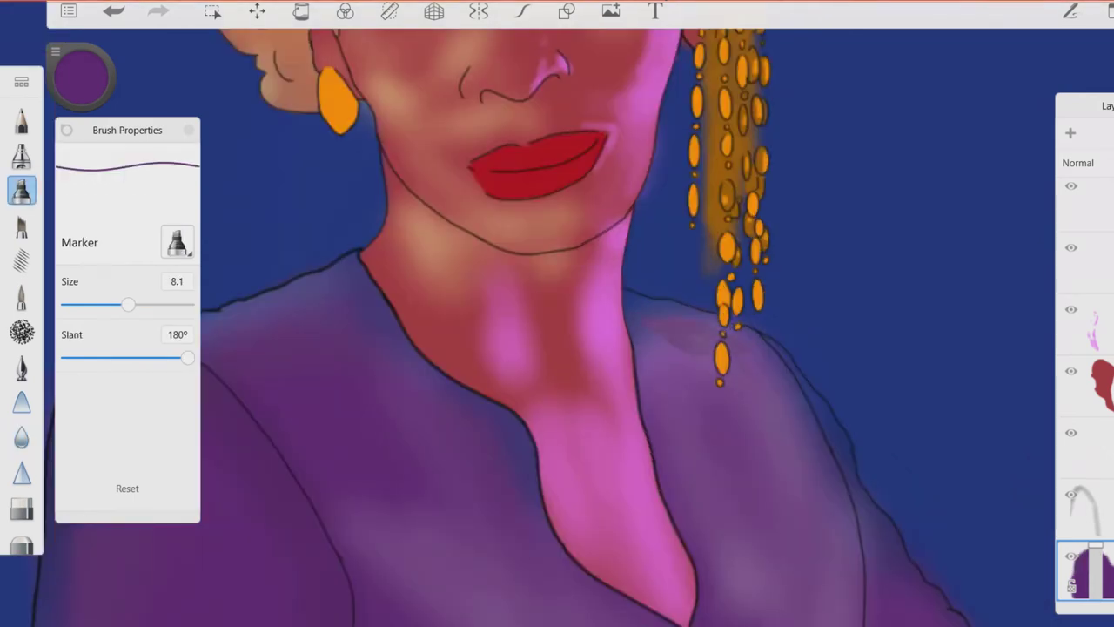
{"action": "scroll", "coordinate": [557, 314], "scroll_direction": "down", "scroll_amount": 3}
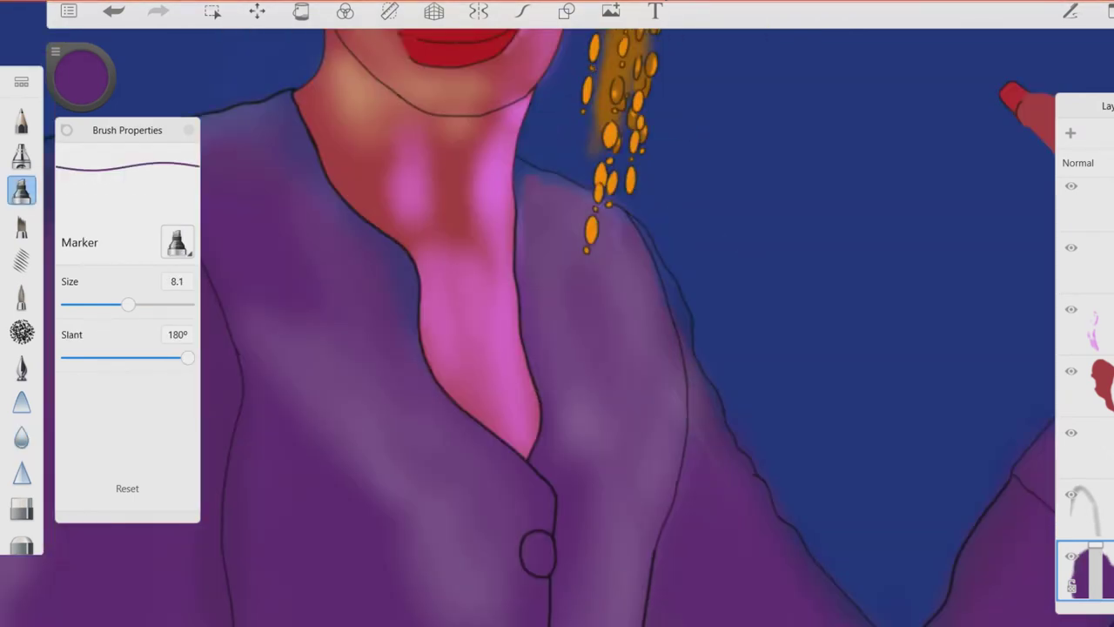
Fill the bluish jacket edge between the neck and the hat beads with purple Marker strokes and soften it with Blur.
{"action": "left_click", "coordinate": [21, 437]}
{"action": "scroll", "coordinate": [557, 313], "scroll_direction": "up", "scroll_amount": 3}
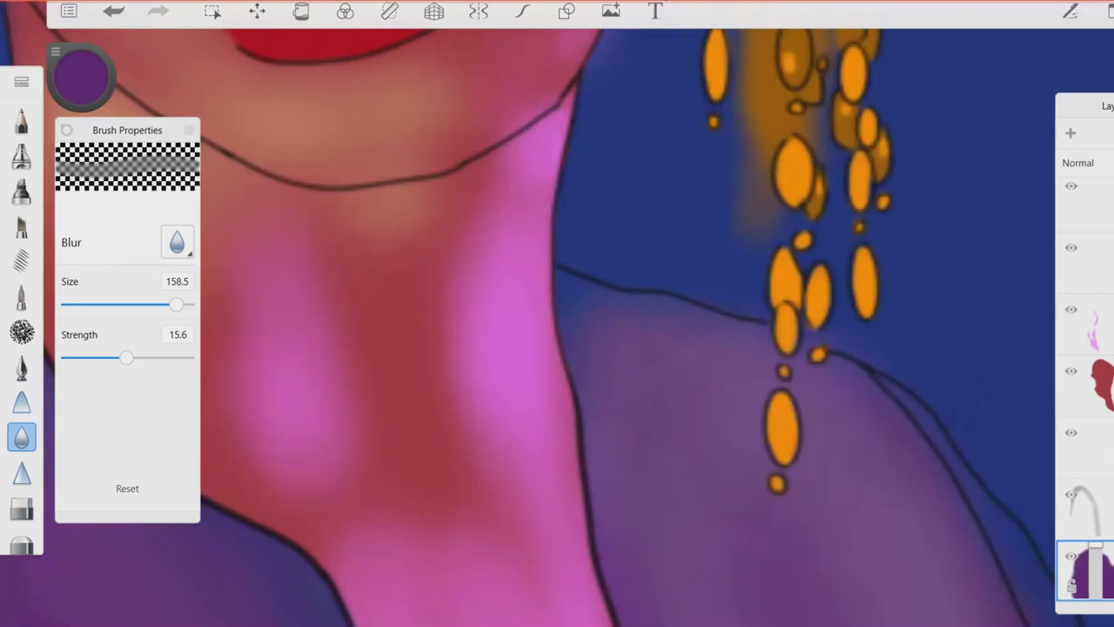
{"action": "left_click", "coordinate": [22, 190]}
{"action": "left_click", "coordinate": [22, 437]}
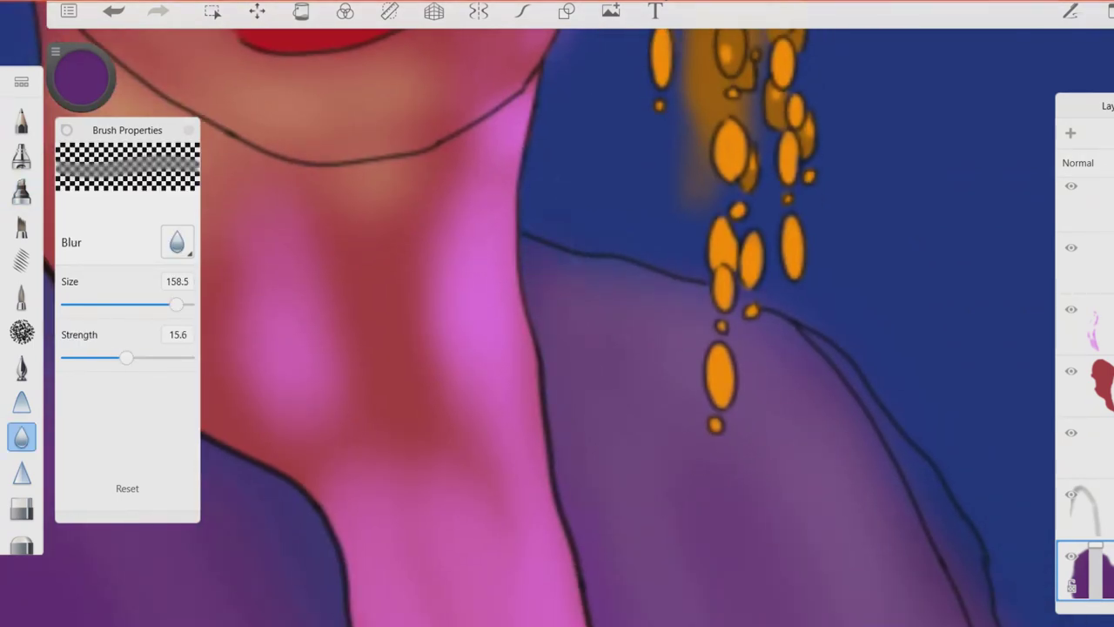
{"action": "scroll", "coordinate": [557, 313], "scroll_direction": "down", "scroll_amount": 3}
Paint purple Marker strokes at size 8.1 over the bluish patch atop the lowered arm's sleeve and blend them with Blur.
{"action": "left_click", "coordinate": [21, 190]}
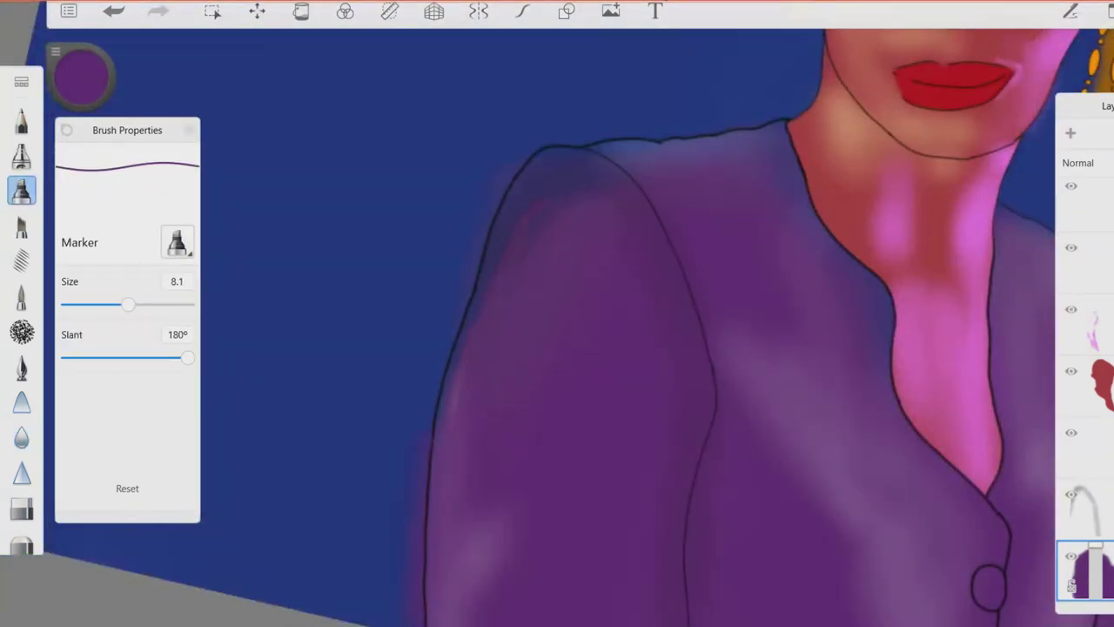
{"action": "scroll", "coordinate": [557, 313], "scroll_direction": "up", "scroll_amount": 2}
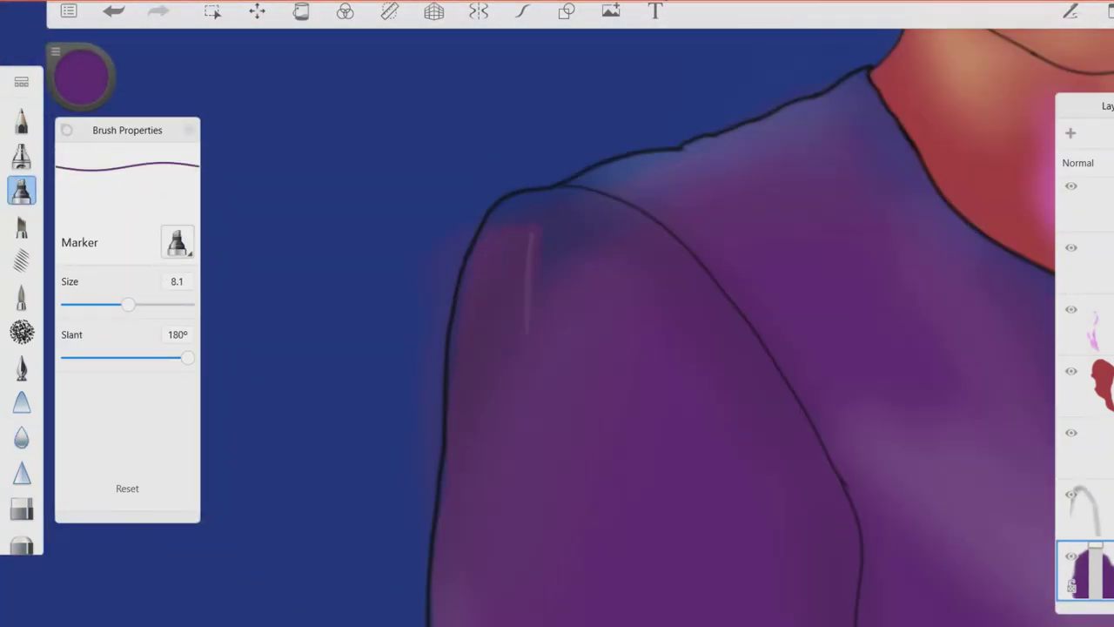
{"action": "left_click_drag", "start_coordinate": [557, 261], "coordinate": [523, 374]}
{"action": "scroll", "coordinate": [557, 313], "scroll_direction": "down", "scroll_amount": 2}
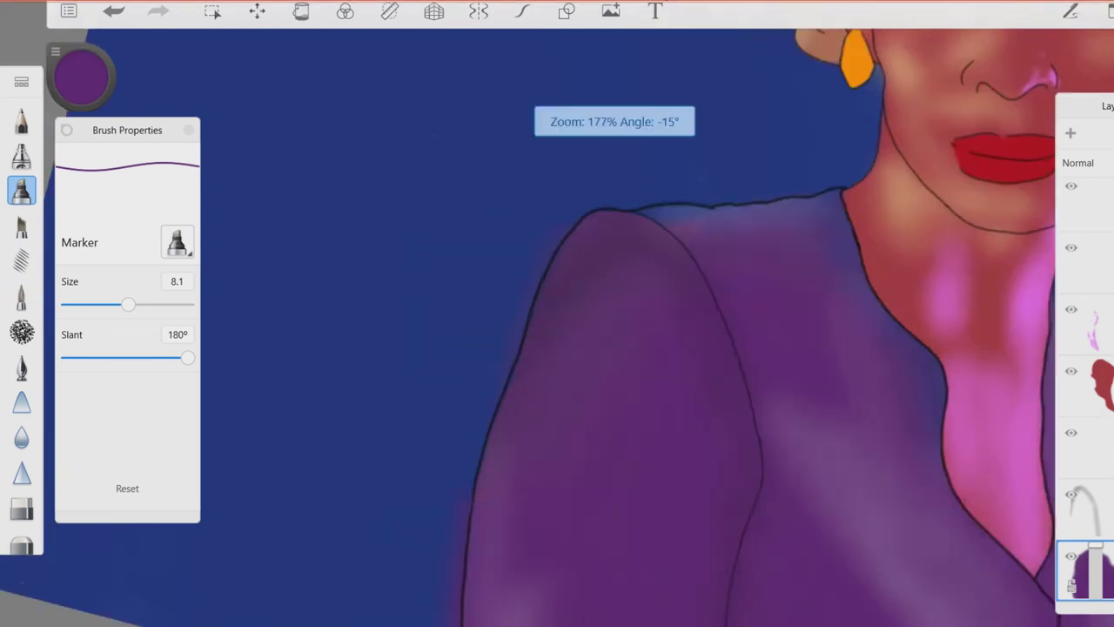
{"action": "left_click", "coordinate": [22, 437]}
{"action": "scroll", "coordinate": [557, 314], "scroll_direction": "down", "scroll_amount": 4}
{"action": "scroll", "coordinate": [557, 313], "scroll_direction": "down", "scroll_amount": 2}
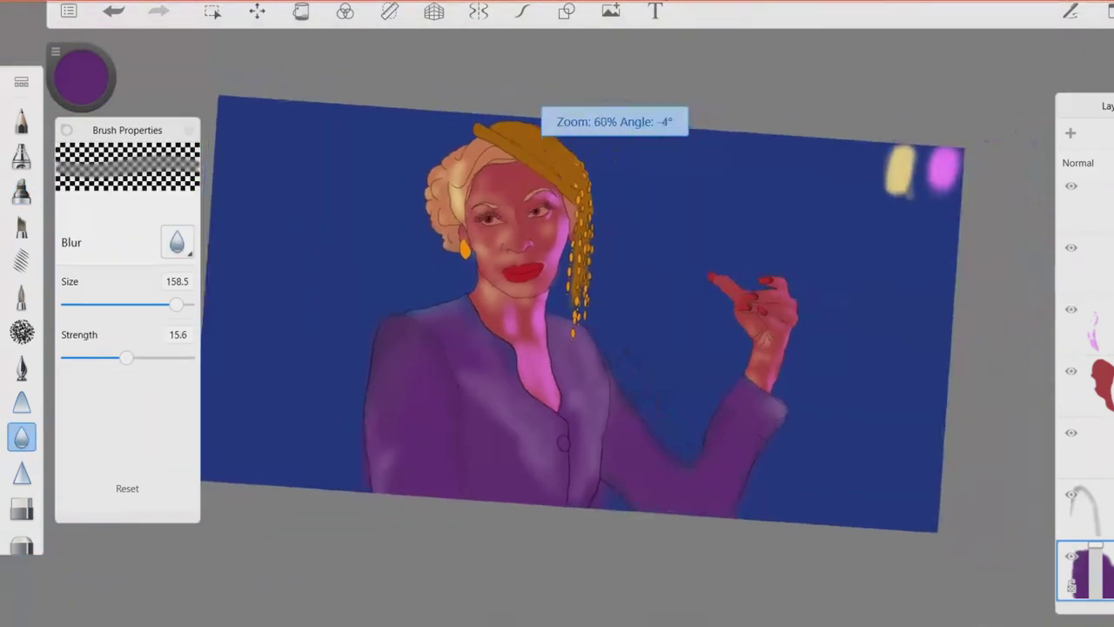
{"action": "scroll", "coordinate": [1084, 392], "scroll_direction": "down", "scroll_amount": 3}
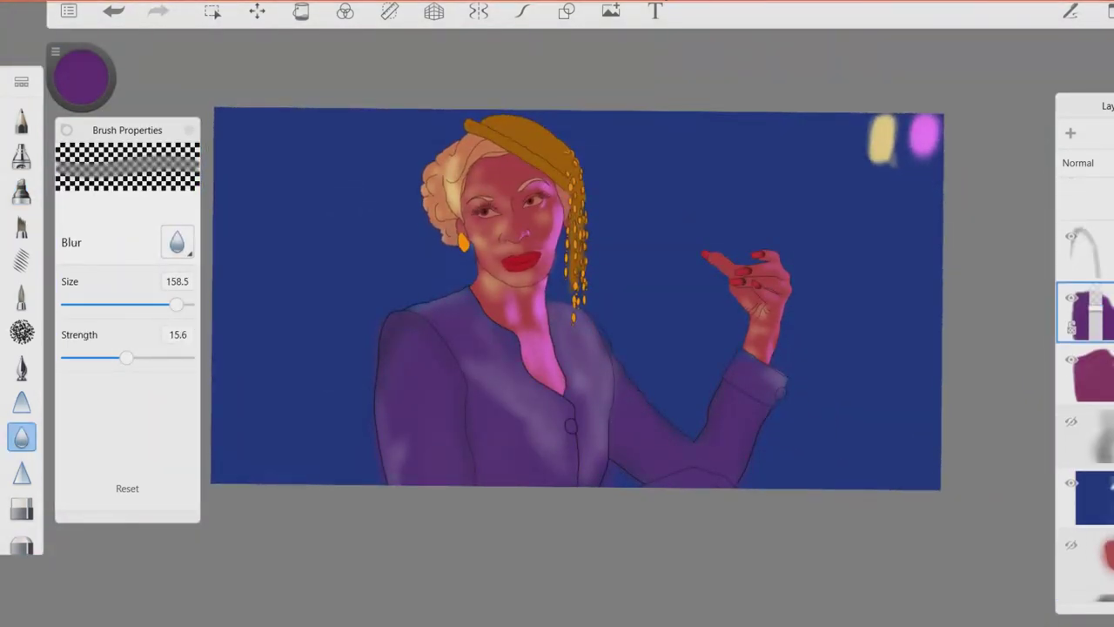
Paint purple Marker strokes along the jacket's shoulder edge up to the collar and soften them with Blur.
{"action": "scroll", "coordinate": [557, 313], "scroll_direction": "up", "scroll_amount": 5}
{"action": "left_click", "coordinate": [22, 191]}
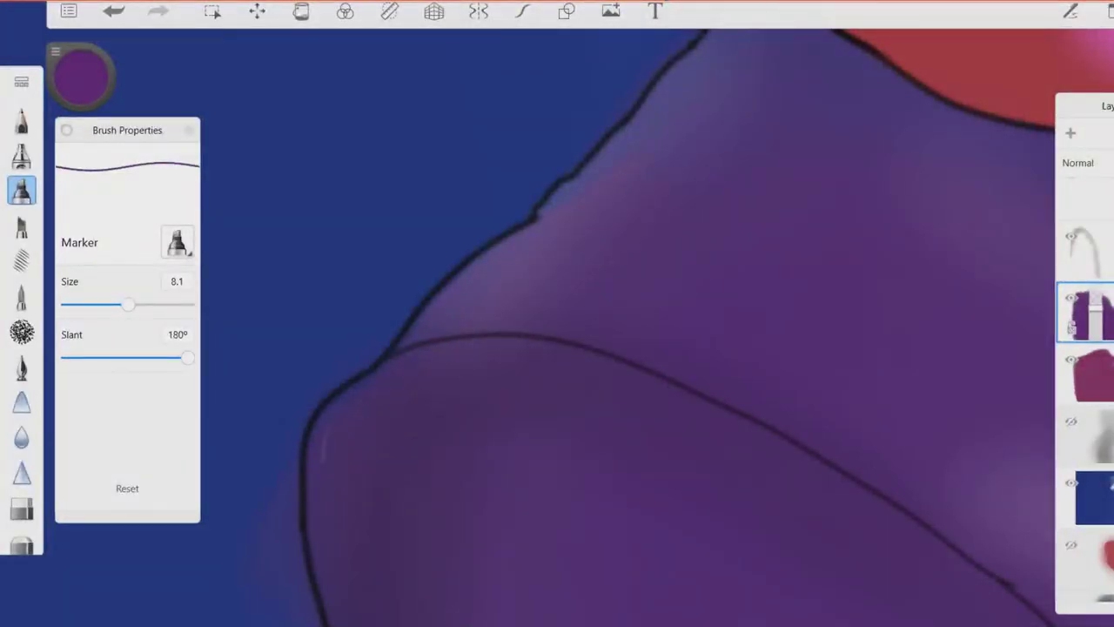
{"action": "scroll", "coordinate": [557, 313], "scroll_direction": "down", "scroll_amount": 1}
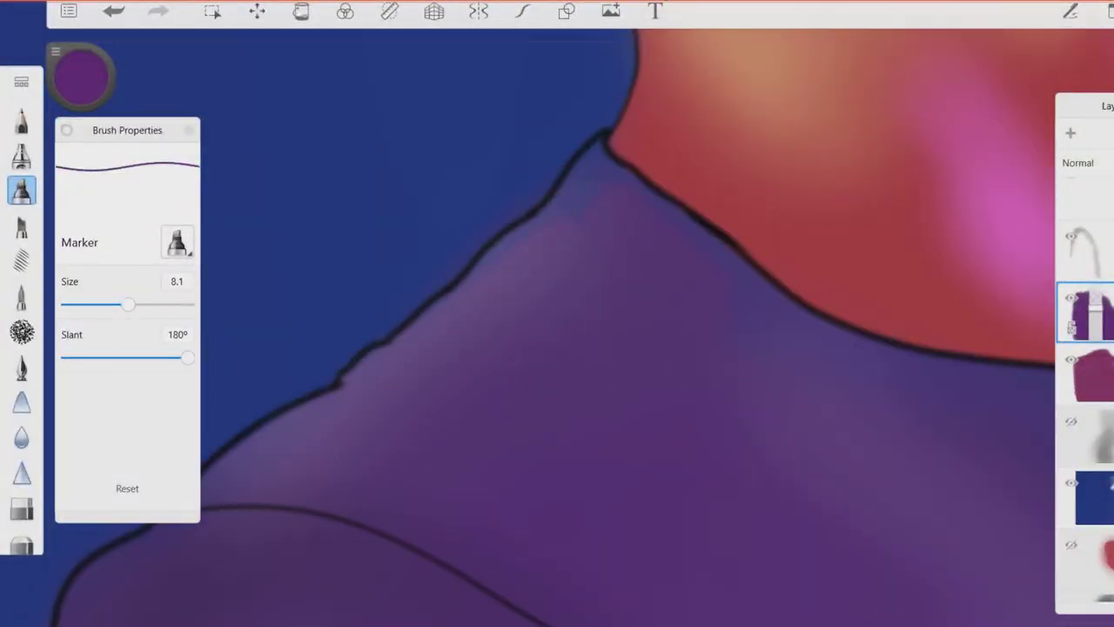
{"action": "scroll", "coordinate": [557, 313], "scroll_direction": "up", "scroll_amount": 2}
{"action": "left_click", "coordinate": [22, 436]}
{"action": "scroll", "coordinate": [557, 313], "scroll_direction": "down", "scroll_amount": 2}
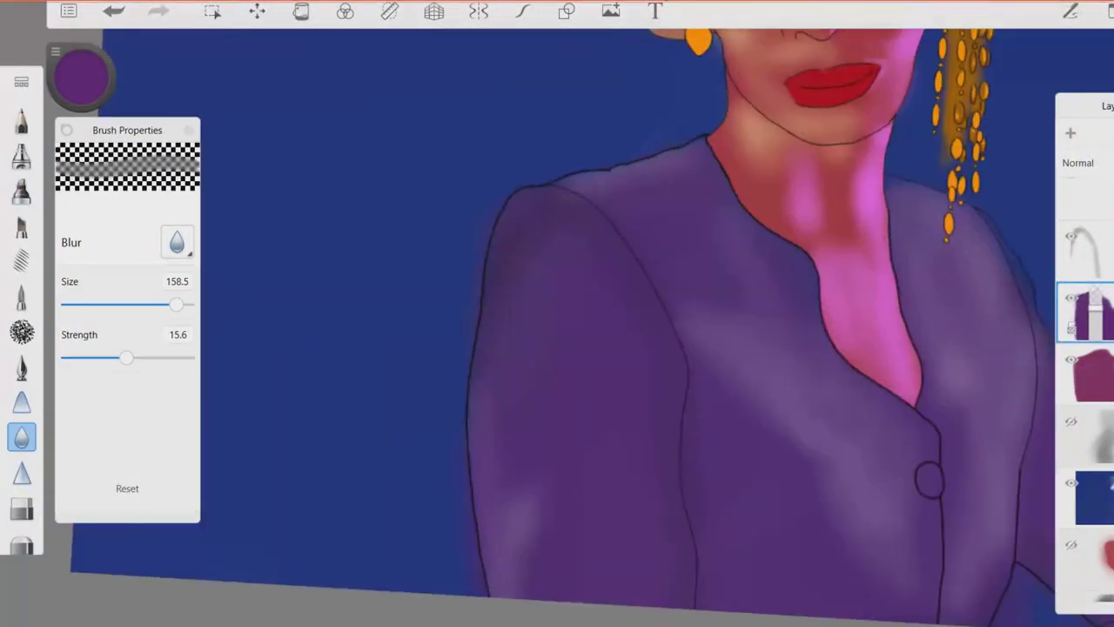
Clean up the purple overspill outside the jacket outline with the Hard Eraser at size 8.7.
{"action": "scroll", "coordinate": [557, 313], "scroll_direction": "up", "scroll_amount": 4}
{"action": "key", "text": "e"}
{"action": "scroll", "coordinate": [557, 313], "scroll_direction": "down", "scroll_amount": 3}
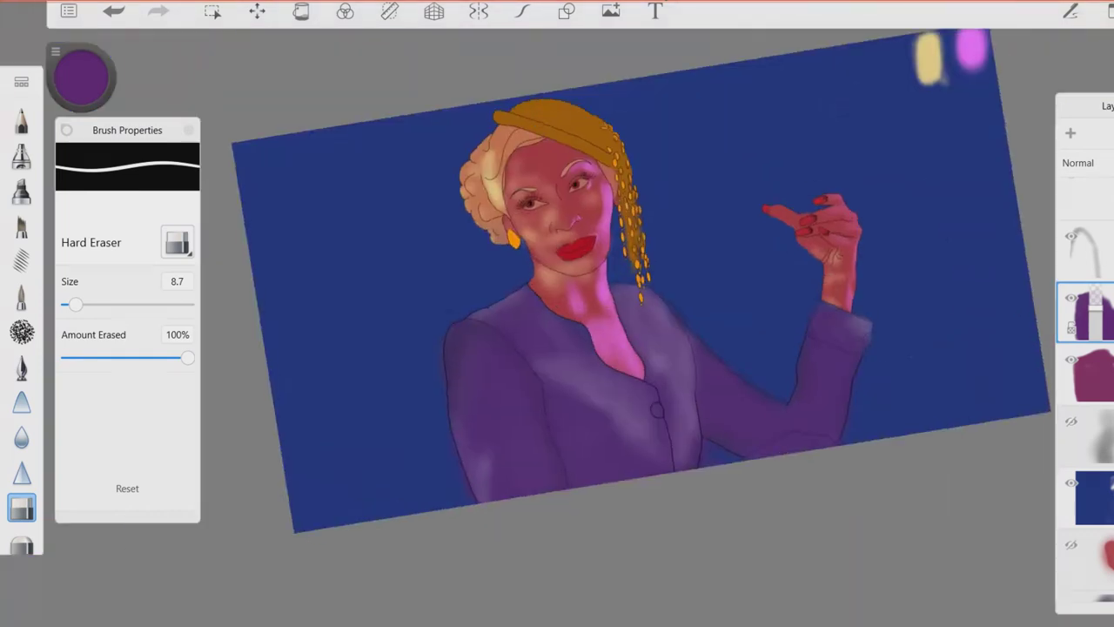
Fill the raised arm's sleeve edge with purple Marker strokes at size 8.1, from the shoulder below the beads to the elbow crook.
{"action": "scroll", "coordinate": [557, 314], "scroll_direction": "up", "scroll_amount": 4}
{"action": "left_click", "coordinate": [21, 190]}
{"action": "scroll", "coordinate": [557, 314], "scroll_direction": "up", "scroll_amount": 1}
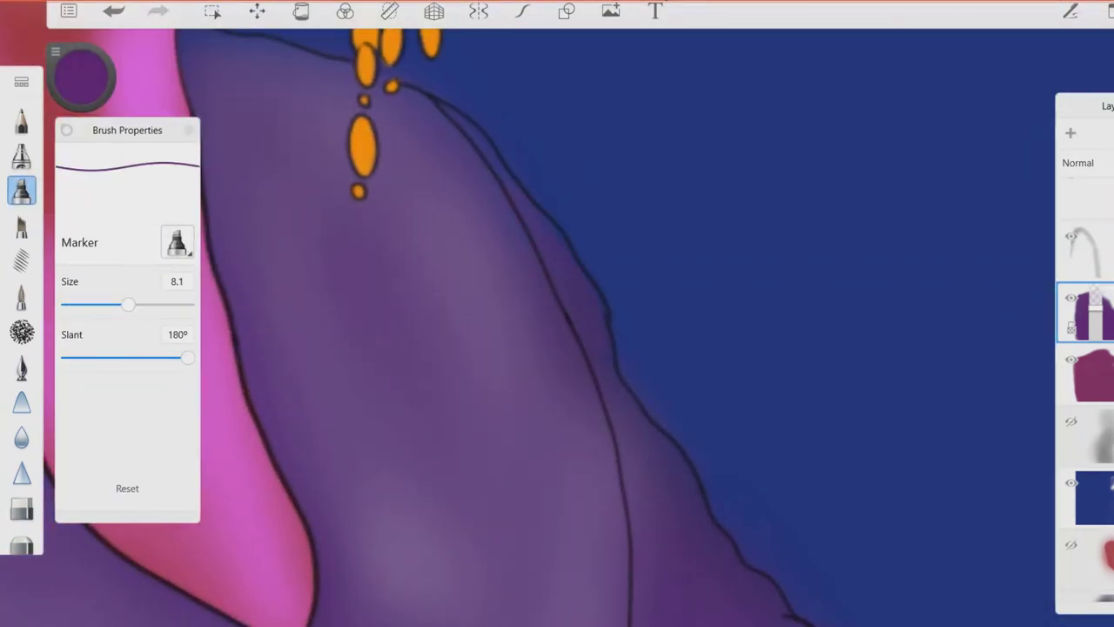
{"action": "scroll", "coordinate": [558, 313], "scroll_direction": "down", "scroll_amount": 1}
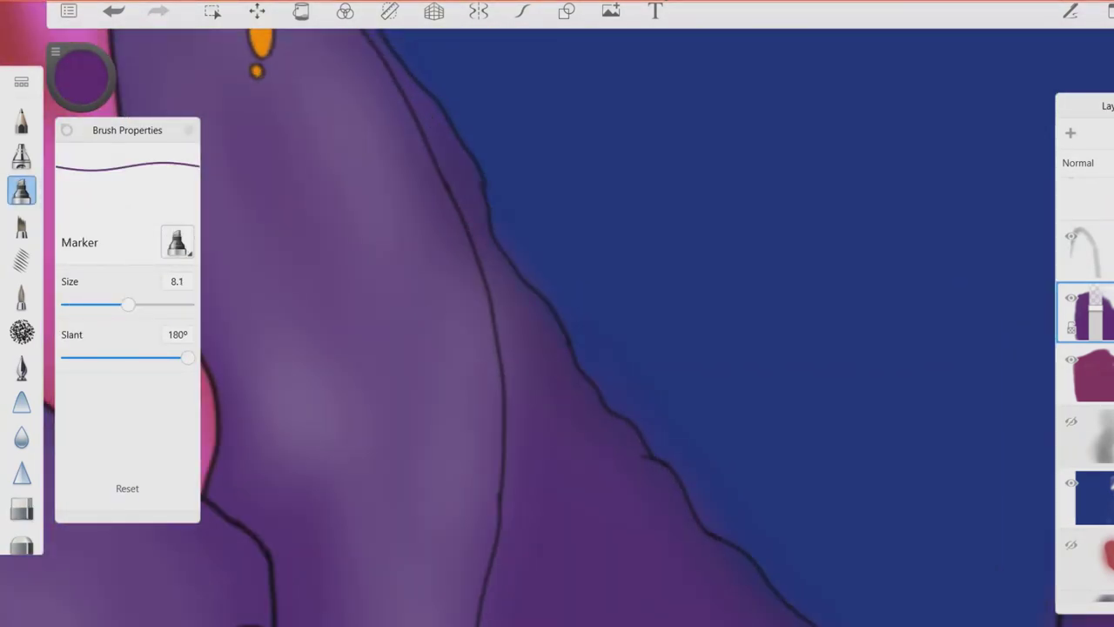
{"action": "scroll", "coordinate": [557, 314], "scroll_direction": "down", "scroll_amount": 1}
{"action": "scroll", "coordinate": [557, 313], "scroll_direction": "down", "scroll_amount": 1}
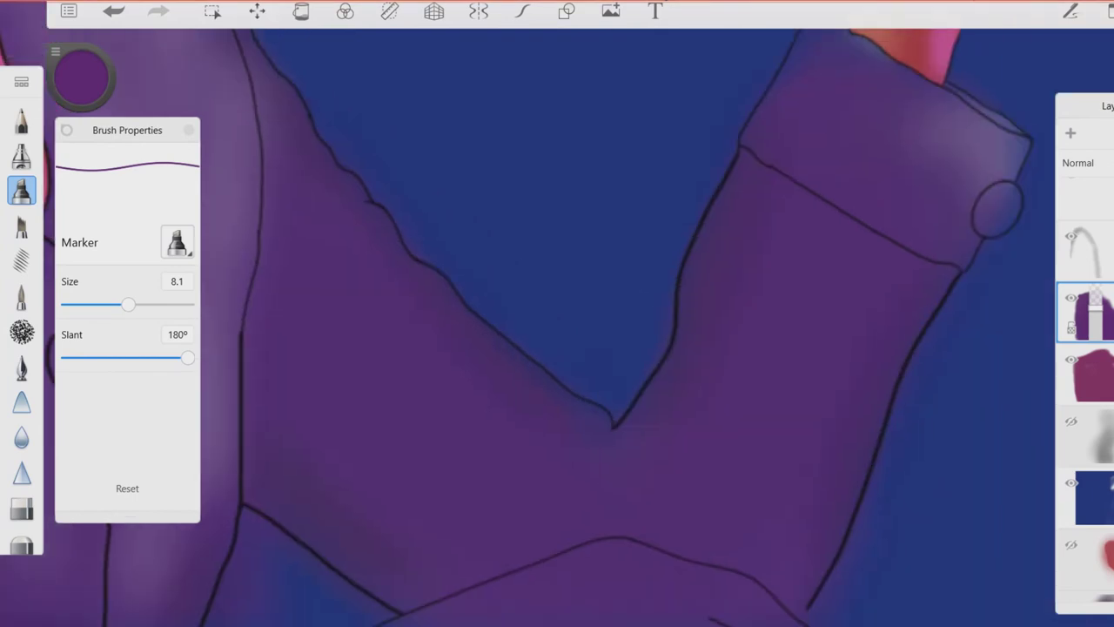
{"action": "scroll", "coordinate": [557, 313], "scroll_direction": "up", "scroll_amount": 1}
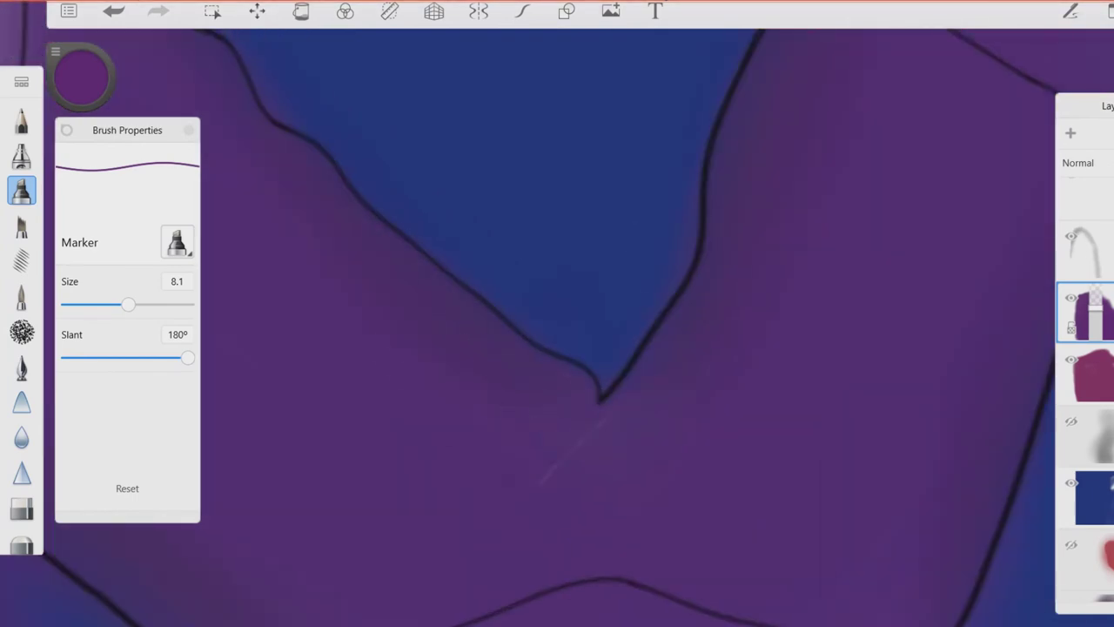
{"action": "scroll", "coordinate": [557, 313], "scroll_direction": "down", "scroll_amount": 2}
Paint purple Marker strokes over the bluish areas of the raised arm's cuff and its button.
{"action": "scroll", "coordinate": [557, 313], "scroll_direction": "up", "scroll_amount": 1}
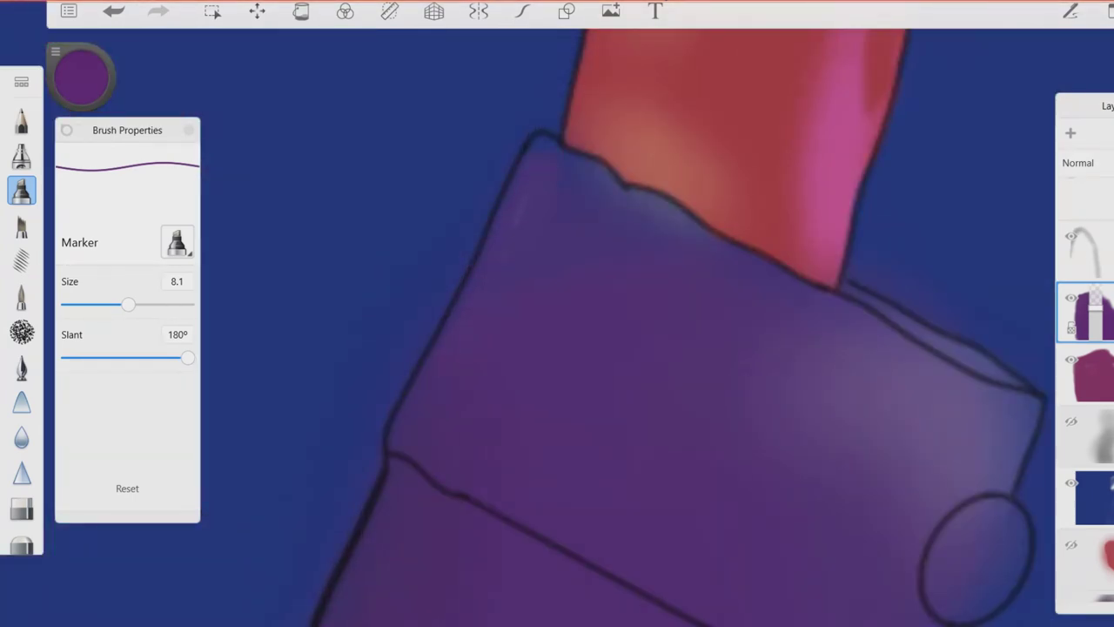
{"action": "scroll", "coordinate": [558, 313], "scroll_direction": "down", "scroll_amount": 1}
{"action": "scroll", "coordinate": [557, 314], "scroll_direction": "up", "scroll_amount": 1}
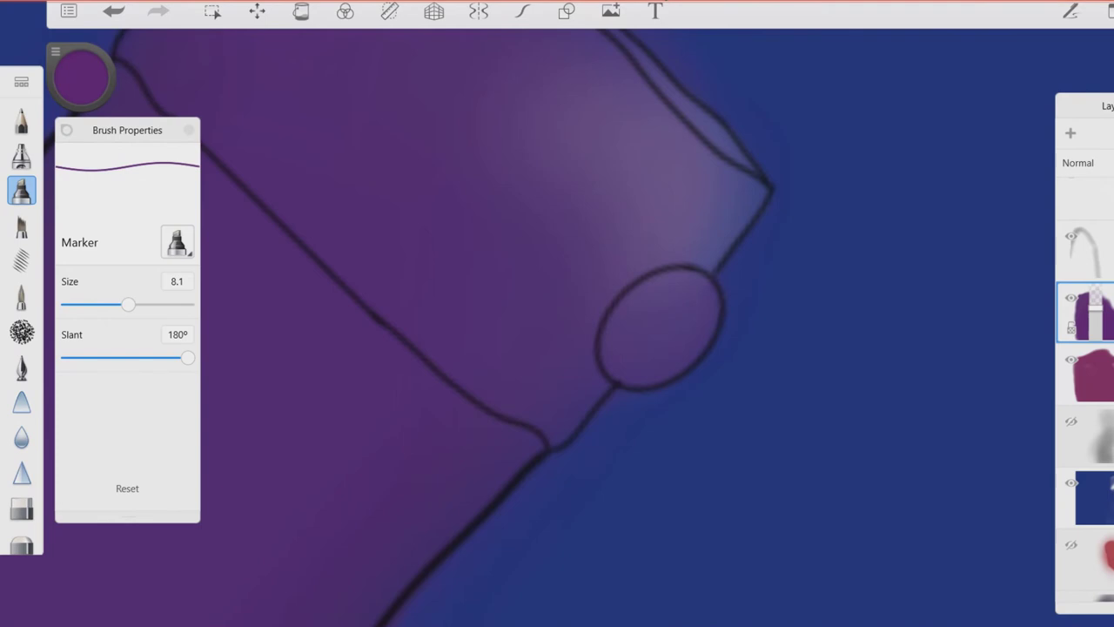
{"action": "scroll", "coordinate": [557, 313], "scroll_direction": "down", "scroll_amount": 3}
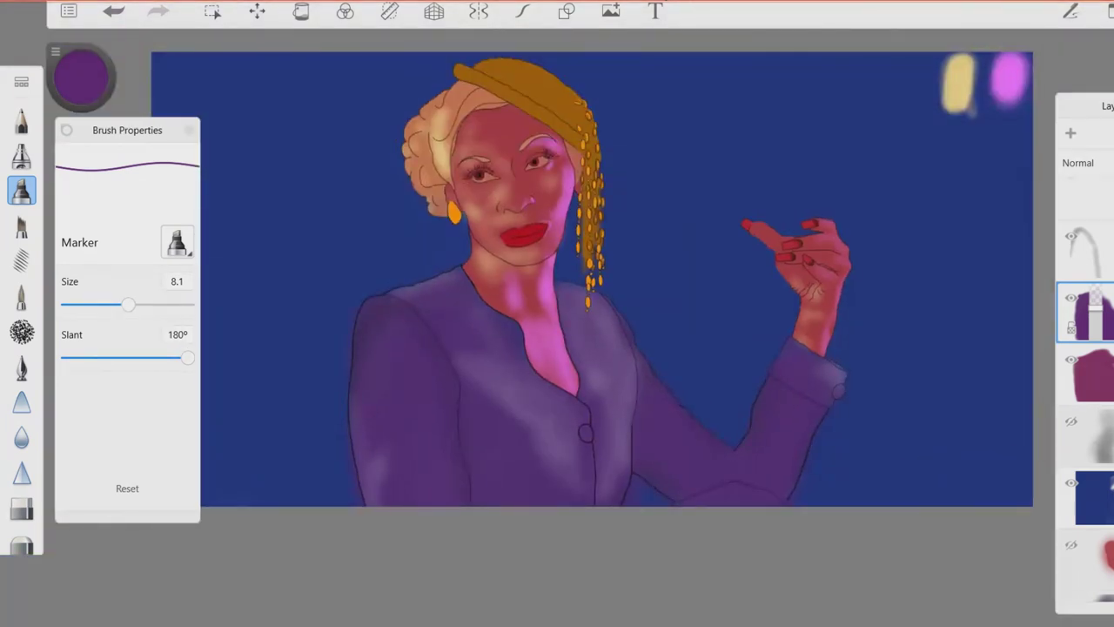
Hide the red skin fill and reveal the reference photo beneath the linework and highlights.
{"action": "scroll", "coordinate": [1084, 392], "scroll_direction": "down", "scroll_amount": 3}
{"action": "left_click", "coordinate": [1088, 332]}
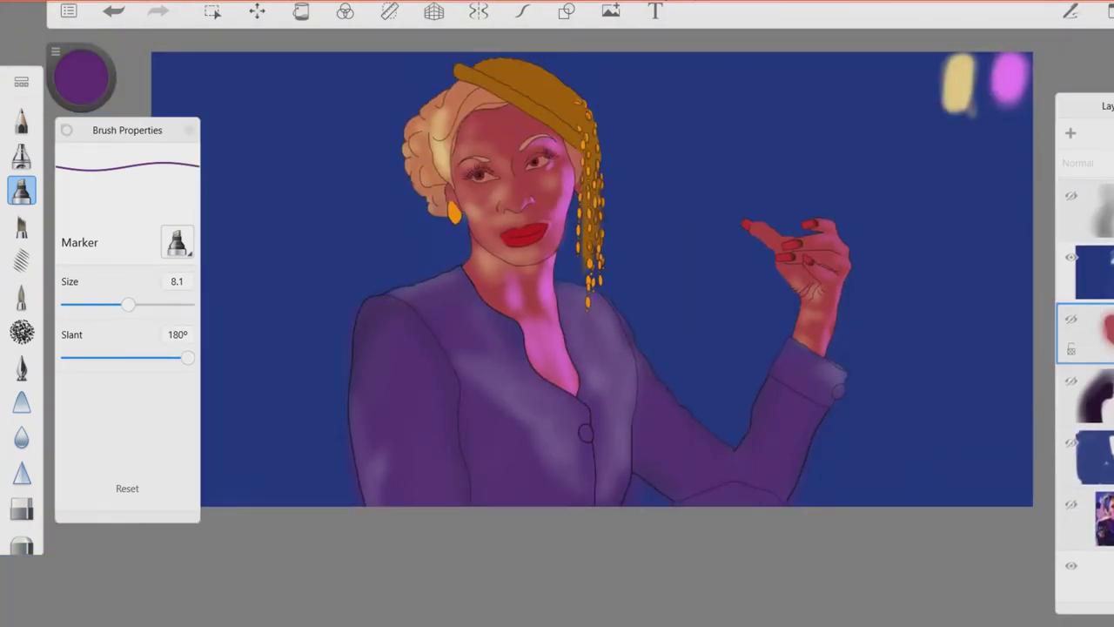
{"action": "scroll", "coordinate": [1085, 392], "scroll_direction": "up", "scroll_amount": 3}
{"action": "left_click", "coordinate": [1071, 279]}
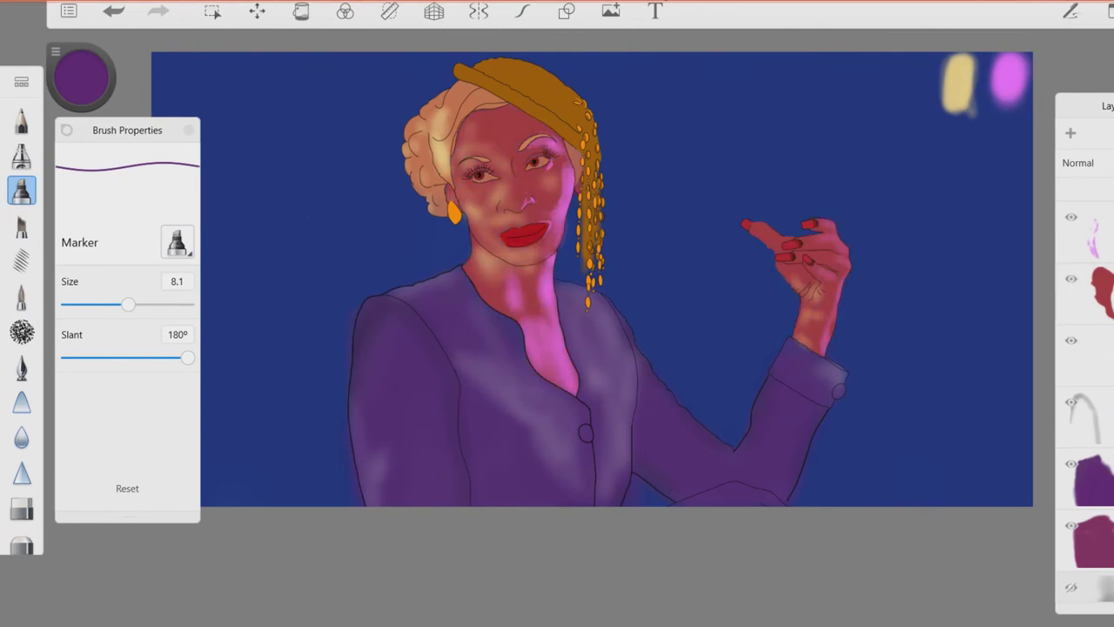
{"action": "scroll", "coordinate": [446, 146], "scroll_direction": "up", "scroll_amount": 4}
{"action": "scroll", "coordinate": [544, 124], "scroll_direction": "up", "scroll_amount": 4}
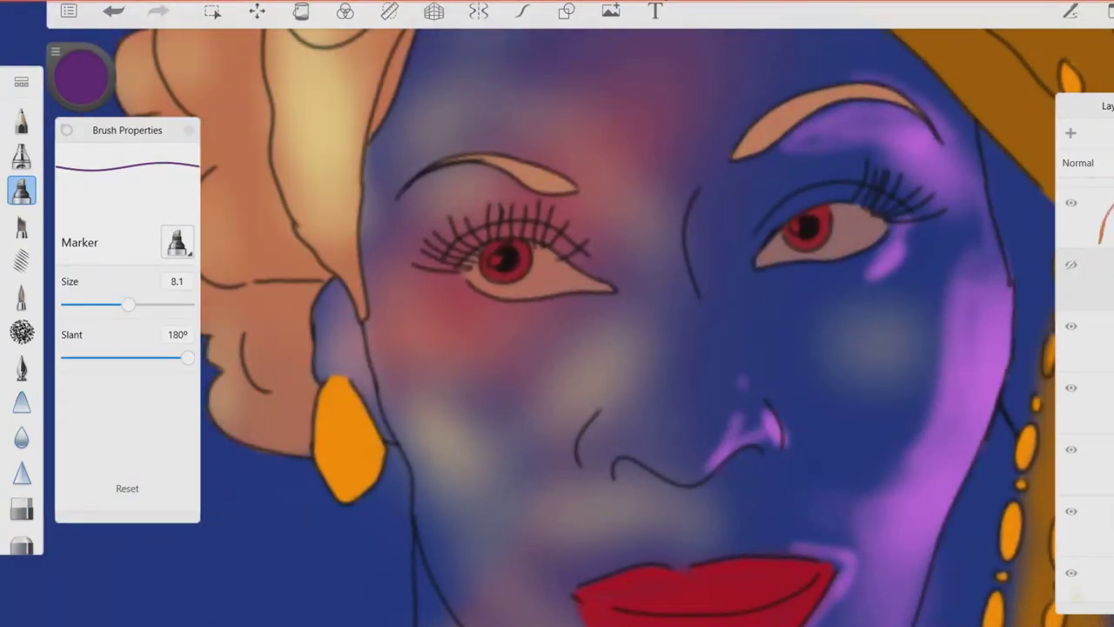
{"action": "left_click", "coordinate": [1084, 261]}
{"action": "scroll", "coordinate": [662, 374], "scroll_direction": "down", "scroll_amount": 2}
{"action": "scroll", "coordinate": [661, 375], "scroll_direction": "down", "scroll_amount": 1}
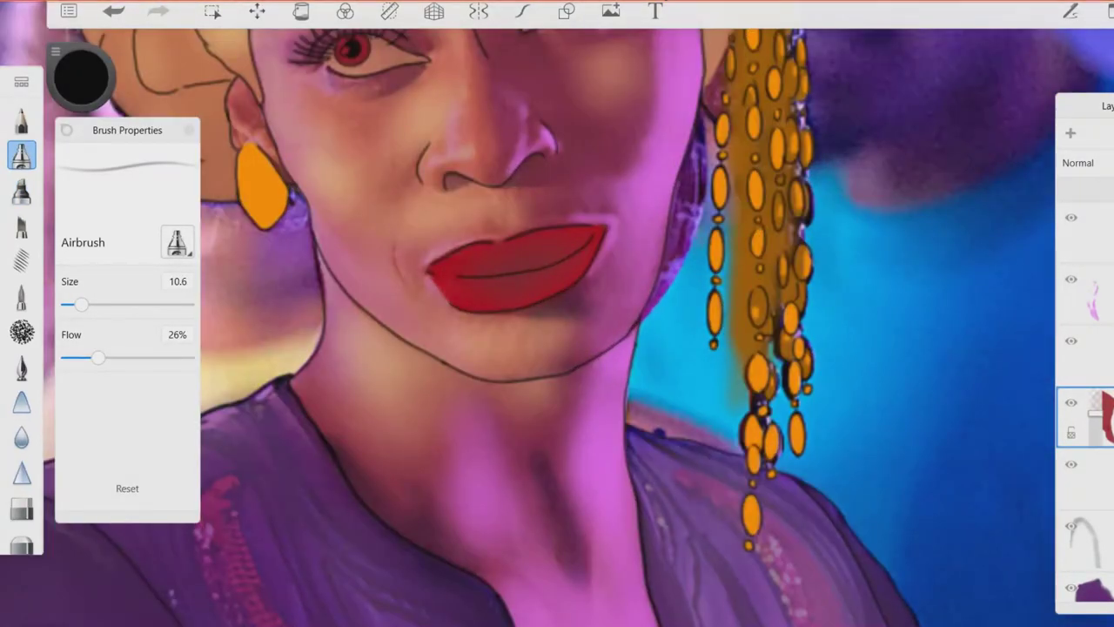
Undo the black Airbrush strokes on the neck and add a new layer above the red skin layer.
{"action": "scroll", "coordinate": [557, 314], "scroll_direction": "down", "scroll_amount": 5}
{"action": "key", "text": "ctrl+z"}
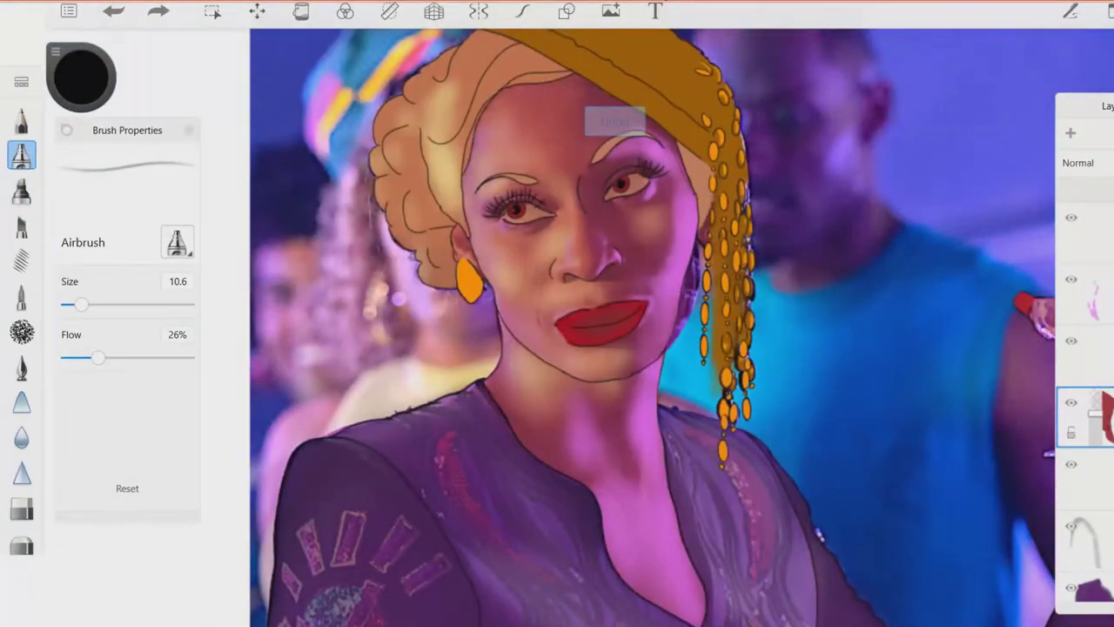
{"action": "key", "text": "ctrl+y"}
{"action": "key", "text": "ctrl+y"}
{"action": "scroll", "coordinate": [574, 375], "scroll_direction": "up", "scroll_amount": 5}
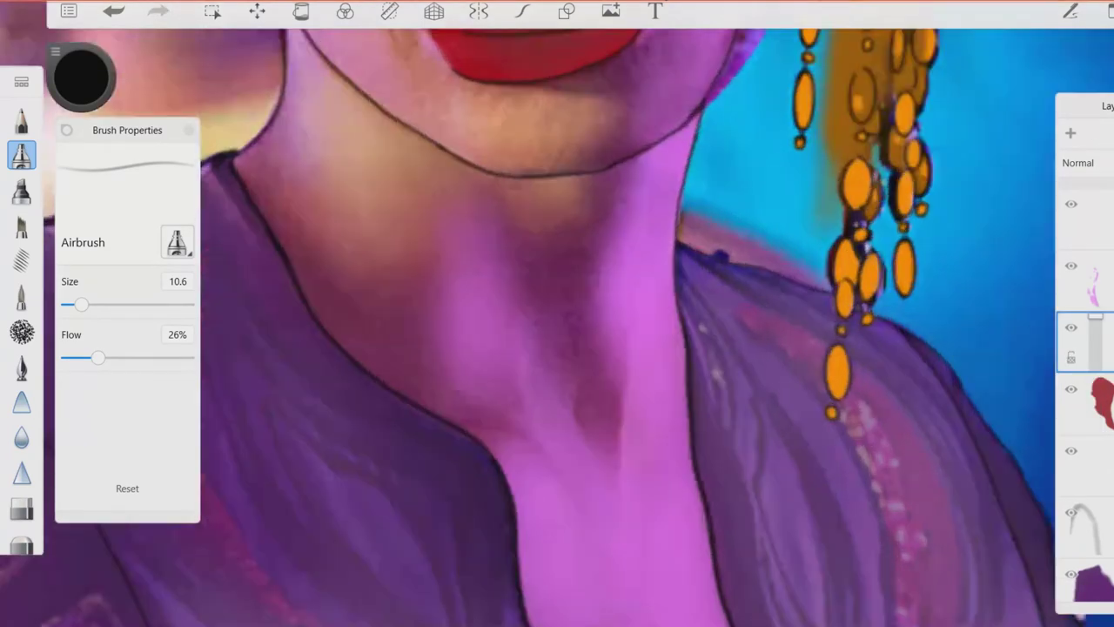
Paint black Airbrush shadows at size 10.6 and 26% flow down the middle of the neck and along the collar edge.
{"action": "left_click_drag", "start_coordinate": [622, 462], "coordinate": [592, 322]}
{"action": "mouse_move", "coordinate": [566, 218]}
{"action": "left_mouse_down"}
{"action": "mouse_move", "coordinate": [557, 357]}
{"action": "mouse_move", "coordinate": [622, 452]}
{"action": "left_mouse_up"}
{"action": "left_click_drag", "start_coordinate": [579, 344], "coordinate": [591, 414]}
{"action": "left_click_drag", "start_coordinate": [287, 244], "coordinate": [435, 404]}
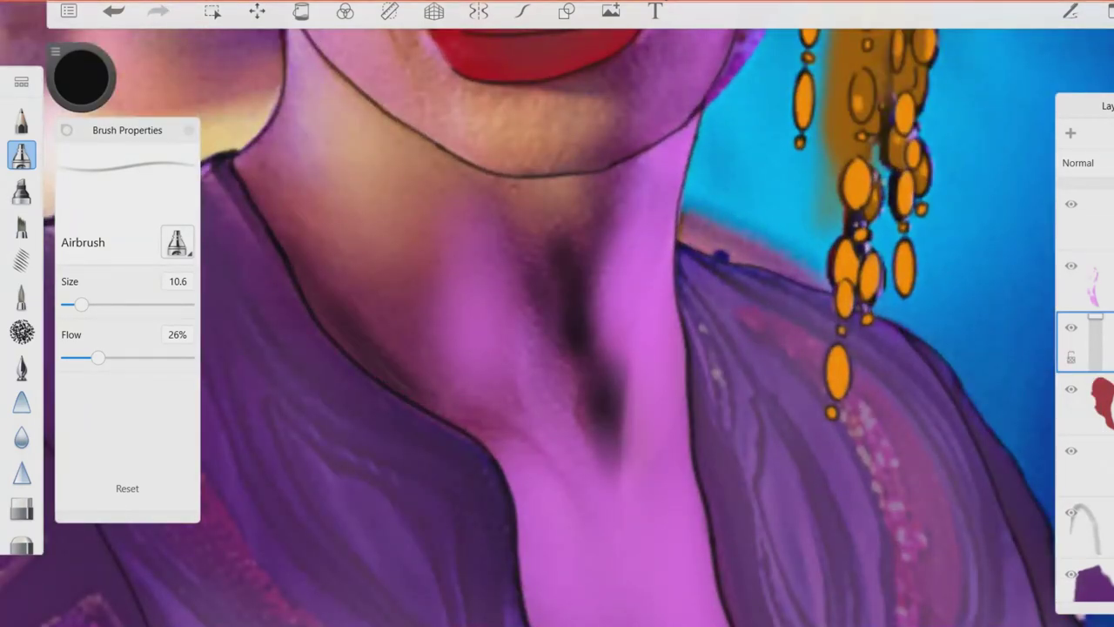
{"action": "scroll", "coordinate": [557, 313], "scroll_direction": "down", "scroll_amount": 3}
{"action": "scroll", "coordinate": [558, 314], "scroll_direction": "up", "scroll_amount": 3}
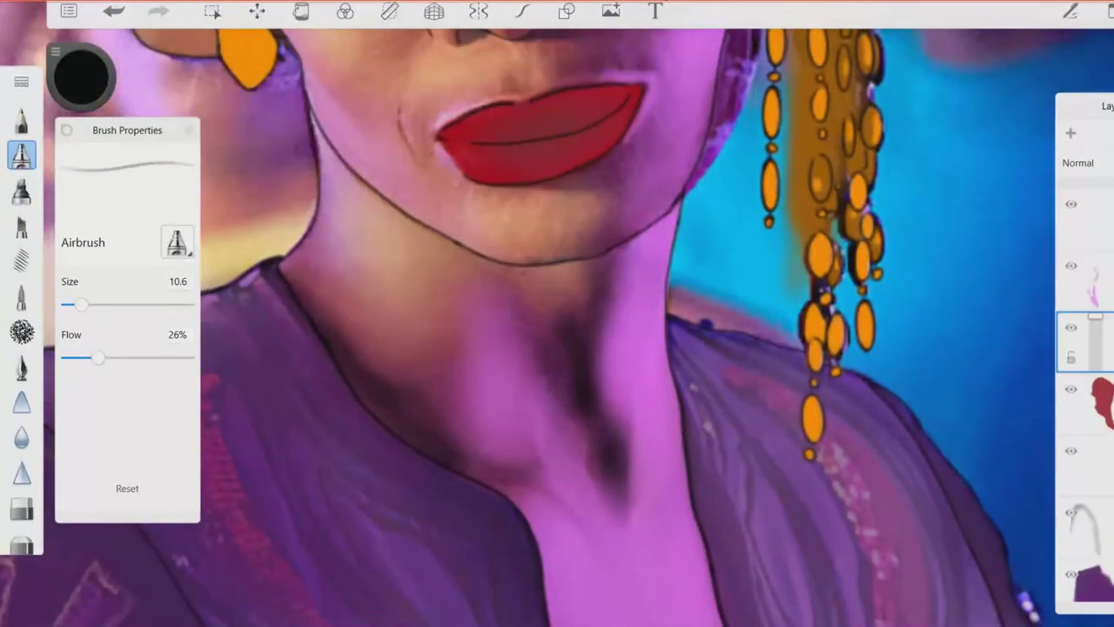
{"action": "scroll", "coordinate": [557, 314], "scroll_direction": "down", "scroll_amount": 3}
Airbrush black shadows below the corner of the lips and along the shaded side of the chin.
{"action": "scroll", "coordinate": [557, 313], "scroll_direction": "up", "scroll_amount": 4}
{"action": "left_click_drag", "start_coordinate": [614, 261], "coordinate": [666, 304]}
{"action": "left_click_drag", "start_coordinate": [618, 339], "coordinate": [654, 385]}
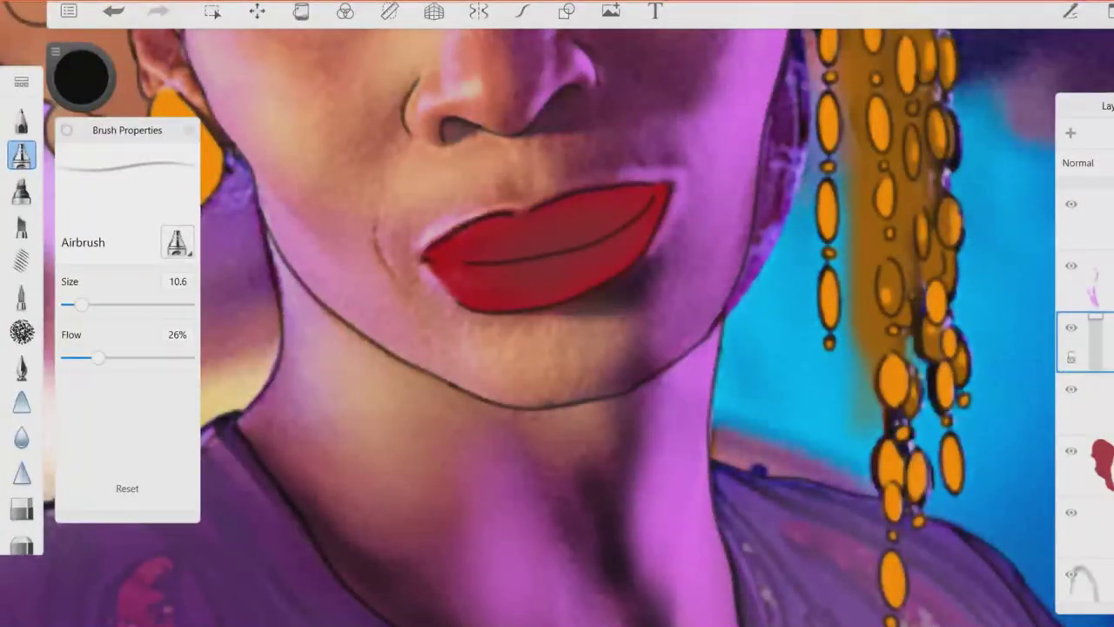
{"action": "scroll", "coordinate": [558, 313], "scroll_direction": "up", "scroll_amount": 3}
Enlarge the Airbrush to size 23.6 and paint black shading over the shadowed cheek and side of the nose.
{"action": "scroll", "coordinate": [557, 314], "scroll_direction": "down", "scroll_amount": 3}
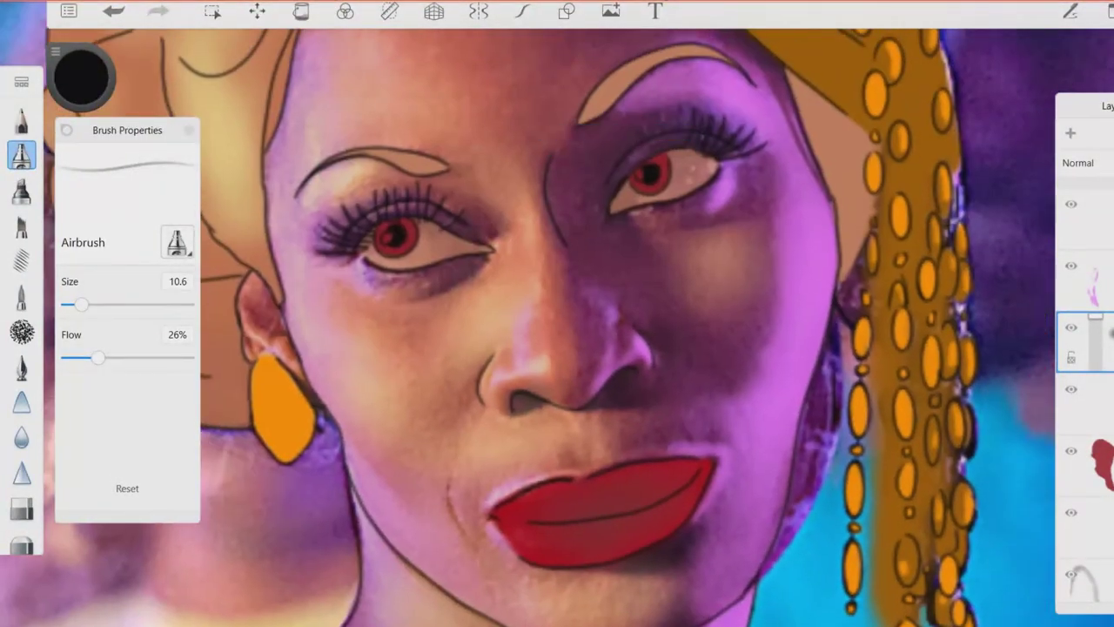
{"action": "scroll", "coordinate": [557, 313], "scroll_direction": "up", "scroll_amount": 2}
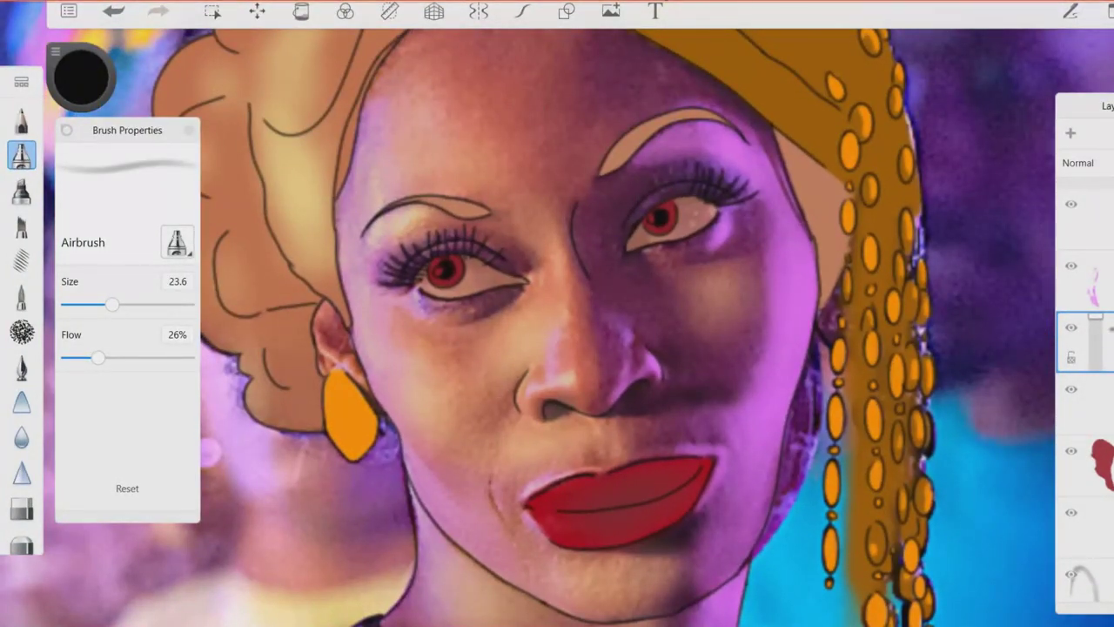
{"action": "left_click_drag", "start_coordinate": [620, 307], "coordinate": [696, 348]}
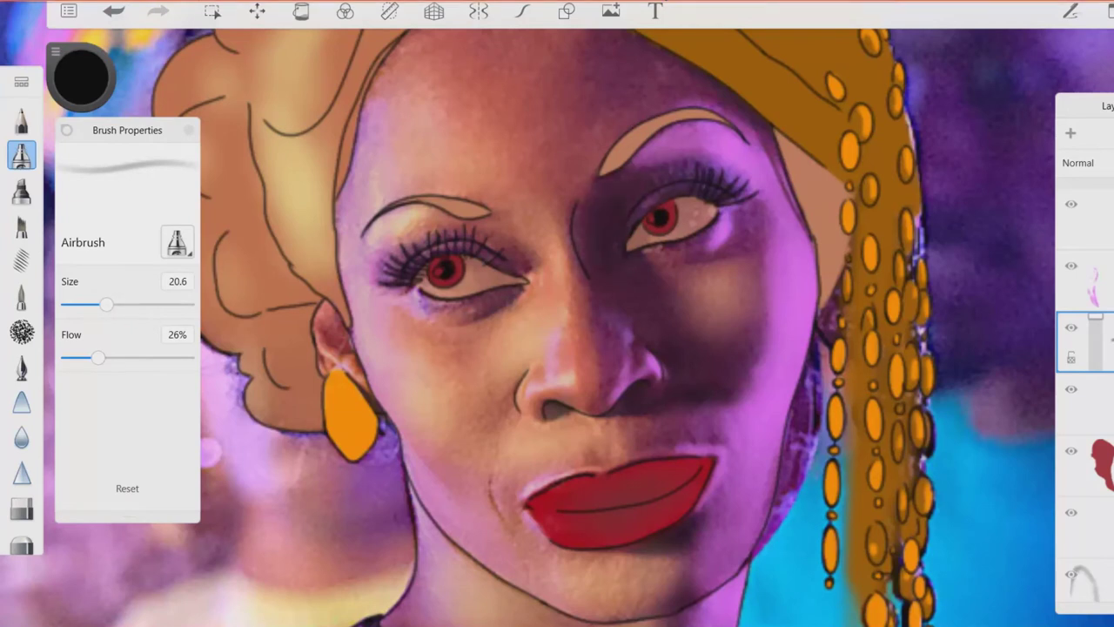
Shade black around the eye on the face's shadowed side, reducing the Airbrush to size 7.7 and down to 5.0.
{"action": "scroll", "coordinate": [557, 314], "scroll_direction": "up", "scroll_amount": 5}
{"action": "key", "text": "bracketleft"}
{"action": "key", "text": "bracketleft"}
{"action": "key", "text": "bracketleft"}
{"action": "left_click_drag", "start_coordinate": [610, 195], "coordinate": [662, 231]}
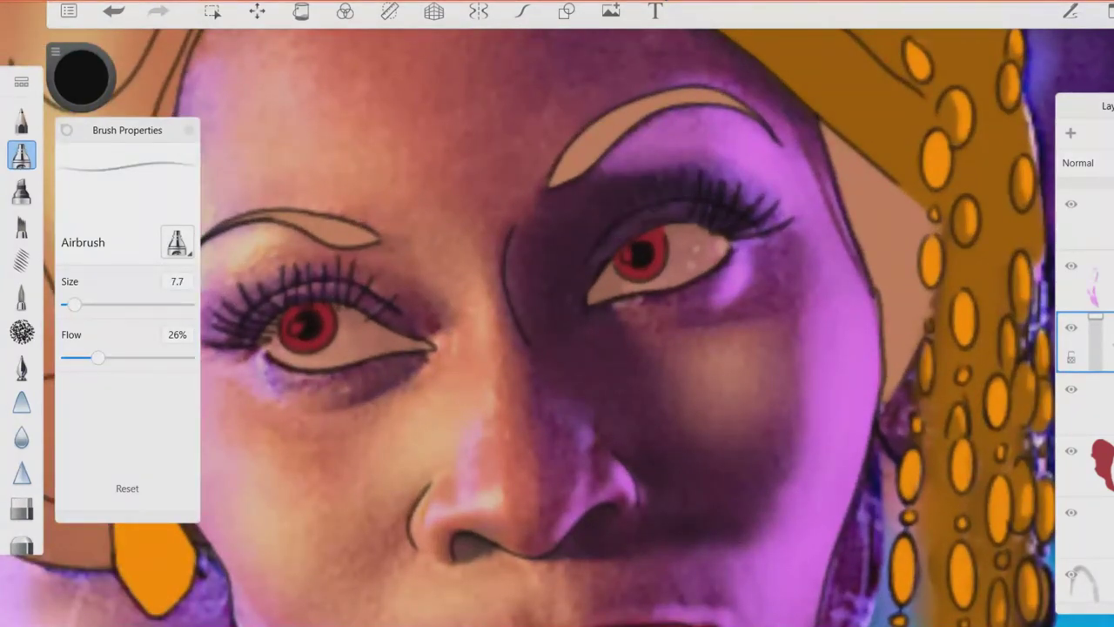
{"action": "left_click_drag", "start_coordinate": [744, 253], "coordinate": [788, 309]}
{"action": "key", "text": "bracketleft"}
{"action": "key", "text": "bracketleft"}
{"action": "left_click_drag", "start_coordinate": [683, 304], "coordinate": [740, 323]}
Airbrush black shadows at size 5.0 below the lower lid and at the inner corner of the eye on the lit side.
{"action": "scroll", "coordinate": [557, 313], "scroll_direction": "up", "scroll_amount": 2}
{"action": "left_click_drag", "start_coordinate": [435, 348], "coordinate": [766, 209]}
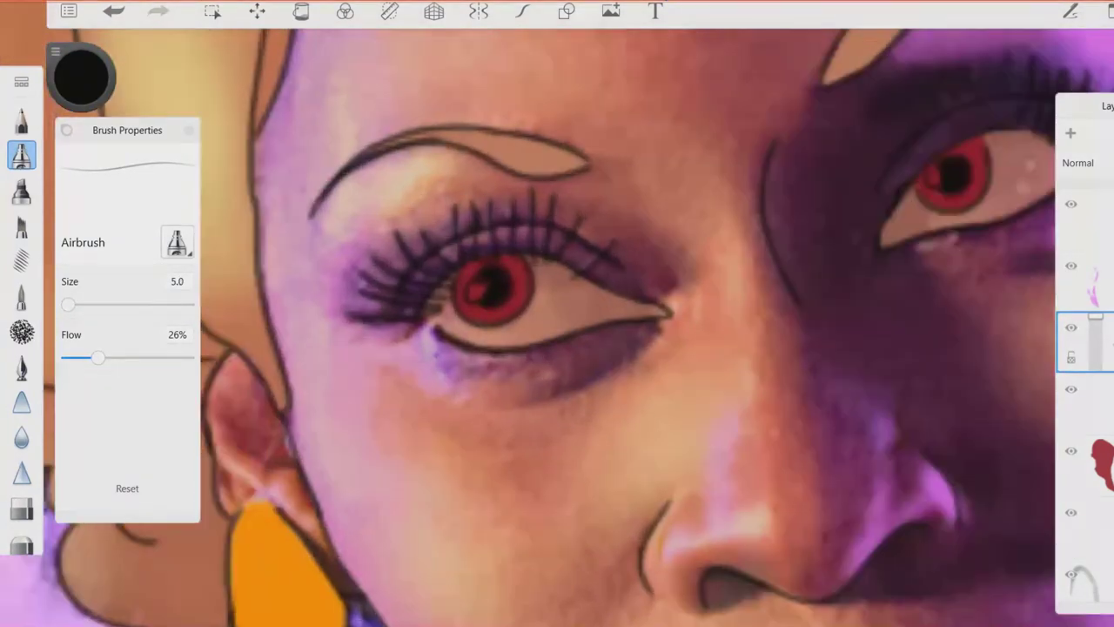
{"action": "left_click_drag", "start_coordinate": [549, 340], "coordinate": [648, 401]}
{"action": "left_click_drag", "start_coordinate": [579, 256], "coordinate": [670, 301]}
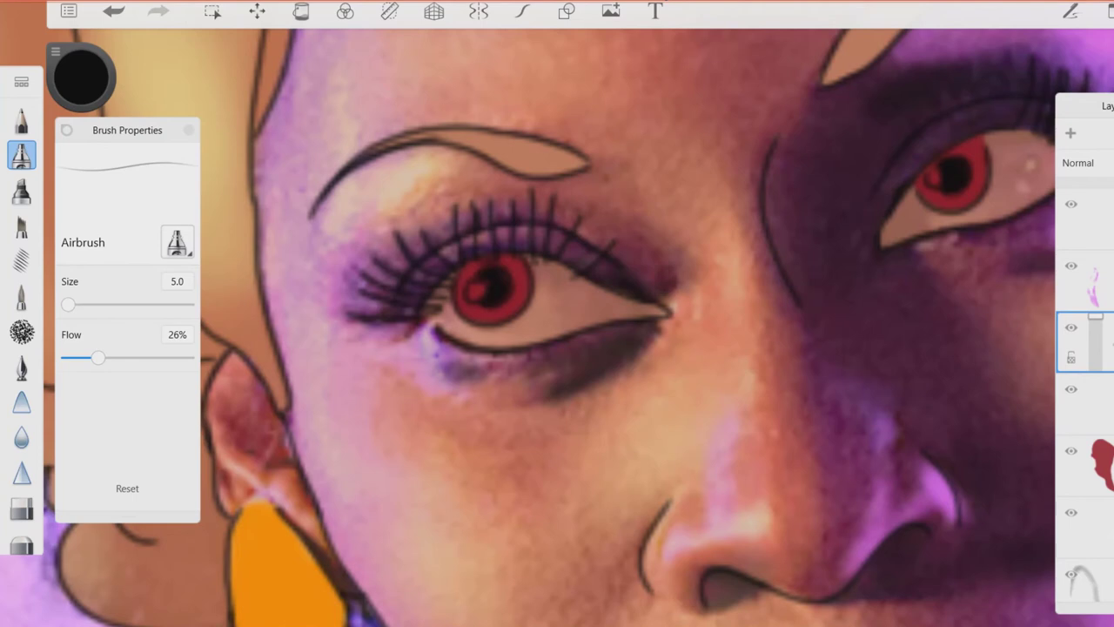
Enlarge the Airbrush up to size 22.8 and paint black shading across the forehead below the hat brim.
{"action": "scroll", "coordinate": [557, 314], "scroll_direction": "down", "scroll_amount": 5}
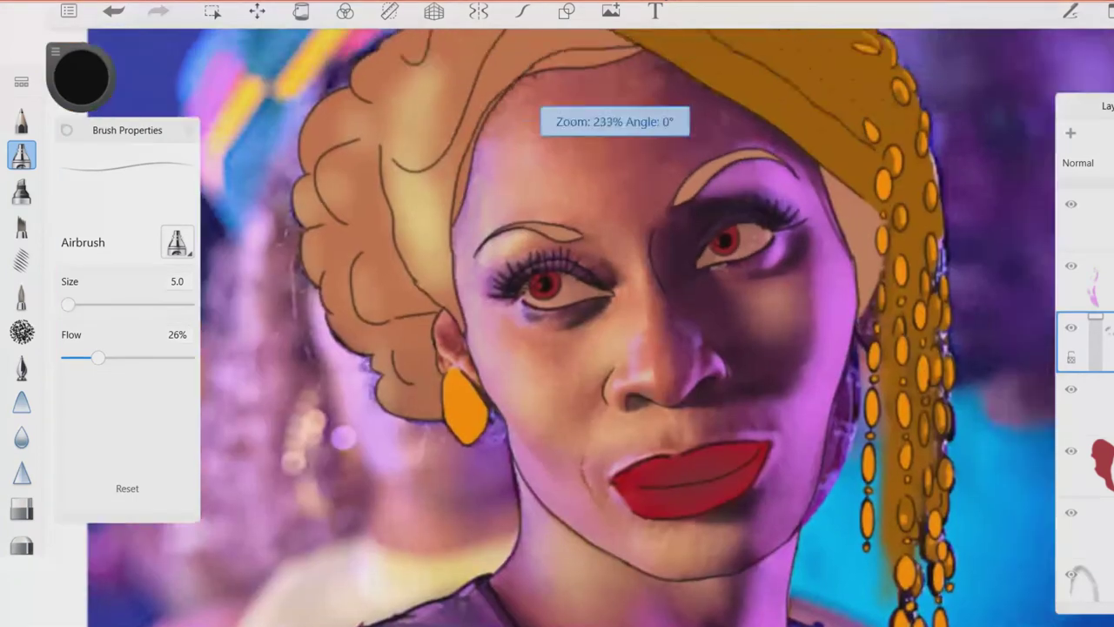
{"action": "key", "text": "bracketright"}
{"action": "key", "text": "bracketright"}
{"action": "key", "text": "bracketright"}
{"action": "key", "text": "bracketright"}
{"action": "key", "text": "bracketright"}
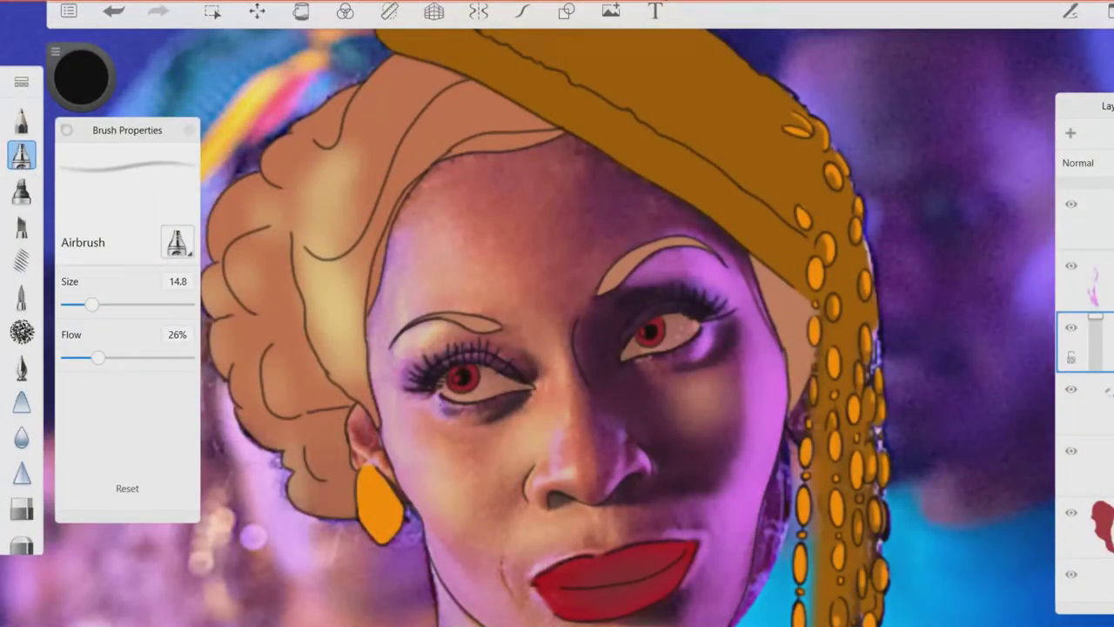
{"action": "key", "text": "bracketright"}
{"action": "key", "text": "bracketright"}
{"action": "key", "text": "bracketright"}
{"action": "key", "text": "bracketright"}
{"action": "scroll", "coordinate": [557, 313], "scroll_direction": "down", "scroll_amount": 3}
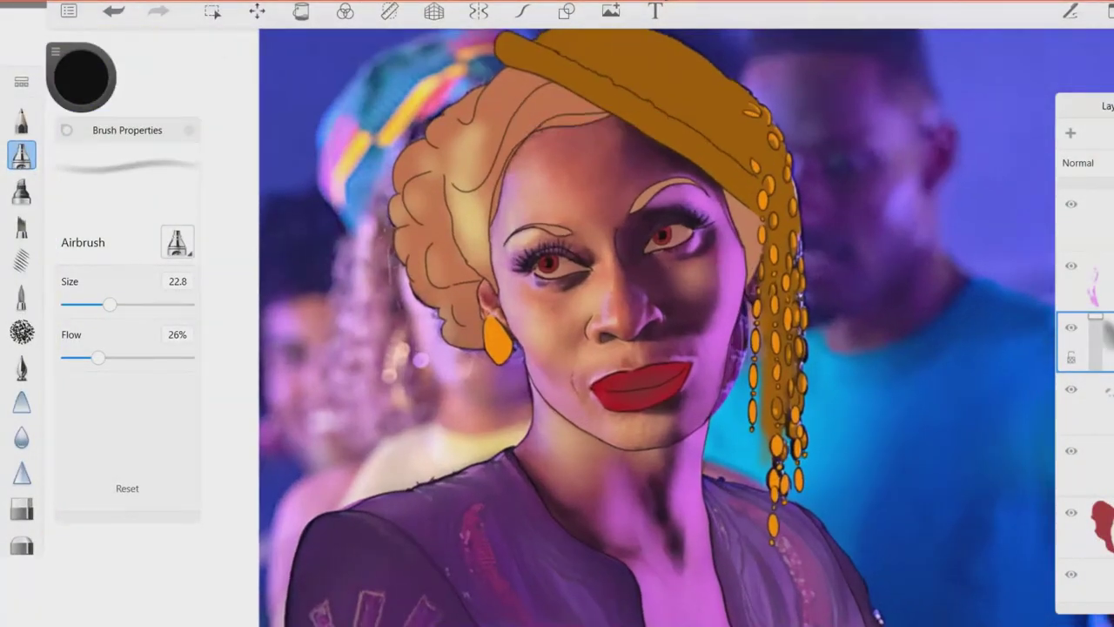
Airbrush black shading inside the ear at size 8.1 and set the Hard Eraser to size 2.0 for cleanup.
{"action": "scroll", "coordinate": [492, 310], "scroll_direction": "up", "scroll_amount": 5}
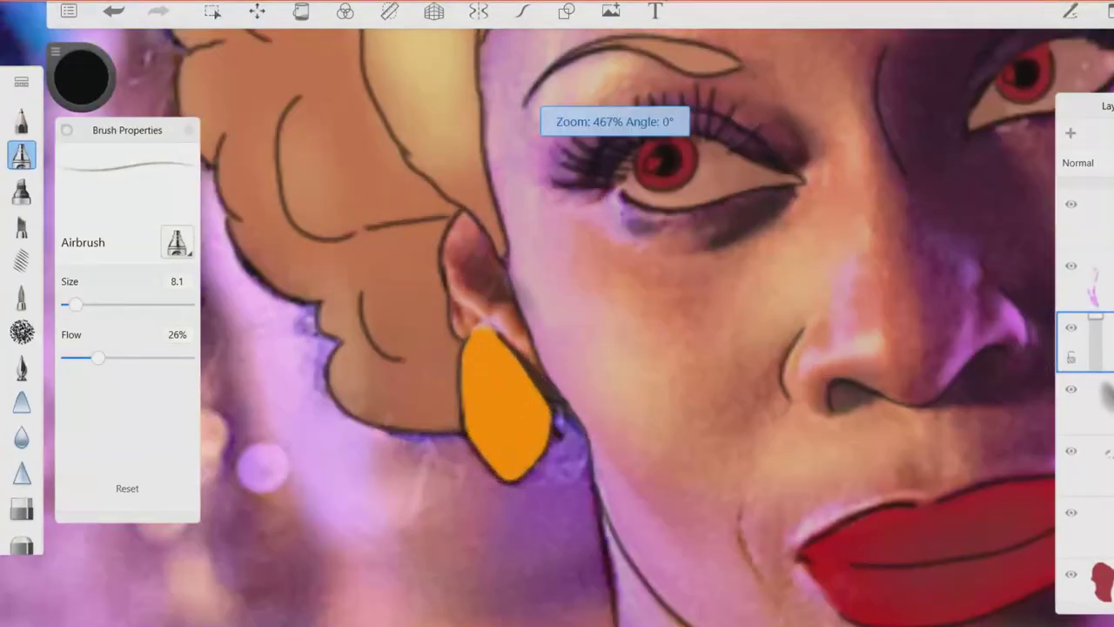
{"action": "scroll", "coordinate": [557, 314], "scroll_direction": "up", "scroll_amount": 2}
{"action": "key", "text": "e"}
{"action": "left_click", "coordinate": [177, 281]}
{"action": "type", "text": "2"}
{"action": "key", "text": "Return"}
Hide the reference photo to show the portrait on its blue background, and select the skin colour layer.
{"action": "scroll", "coordinate": [557, 314], "scroll_direction": "down", "scroll_amount": 5}
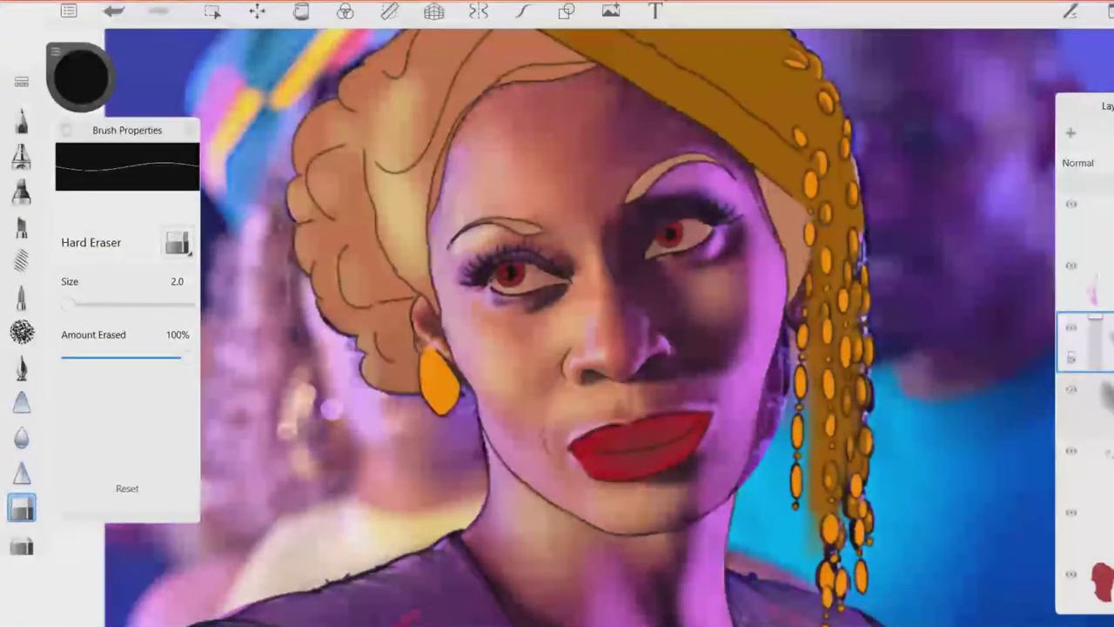
{"action": "scroll", "coordinate": [557, 314], "scroll_direction": "down", "scroll_amount": 5}
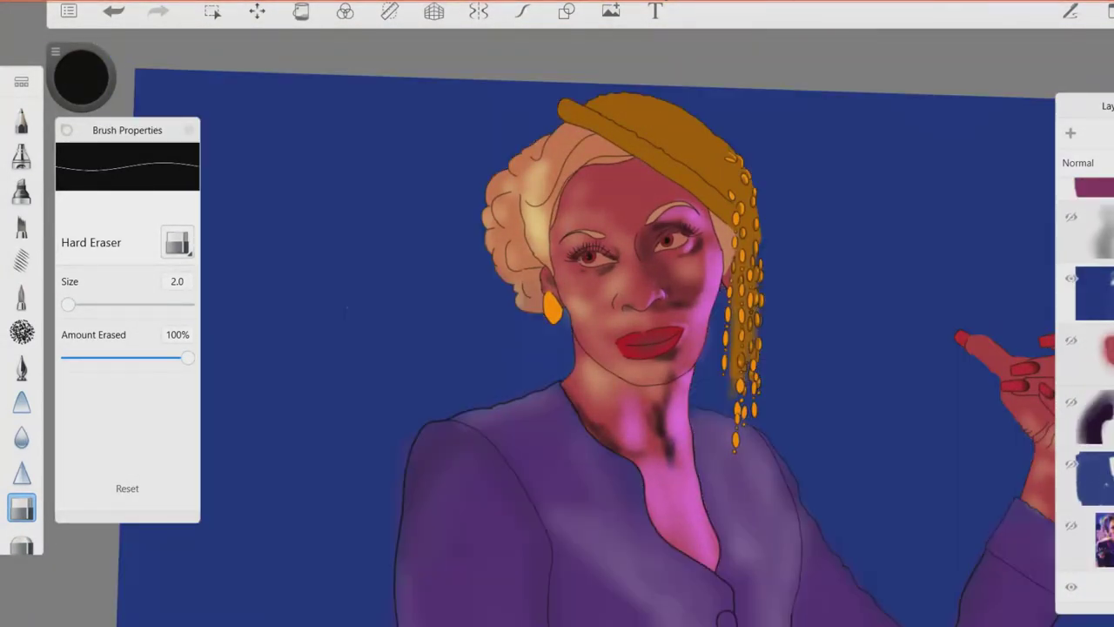
{"action": "left_click", "coordinate": [1084, 462]}
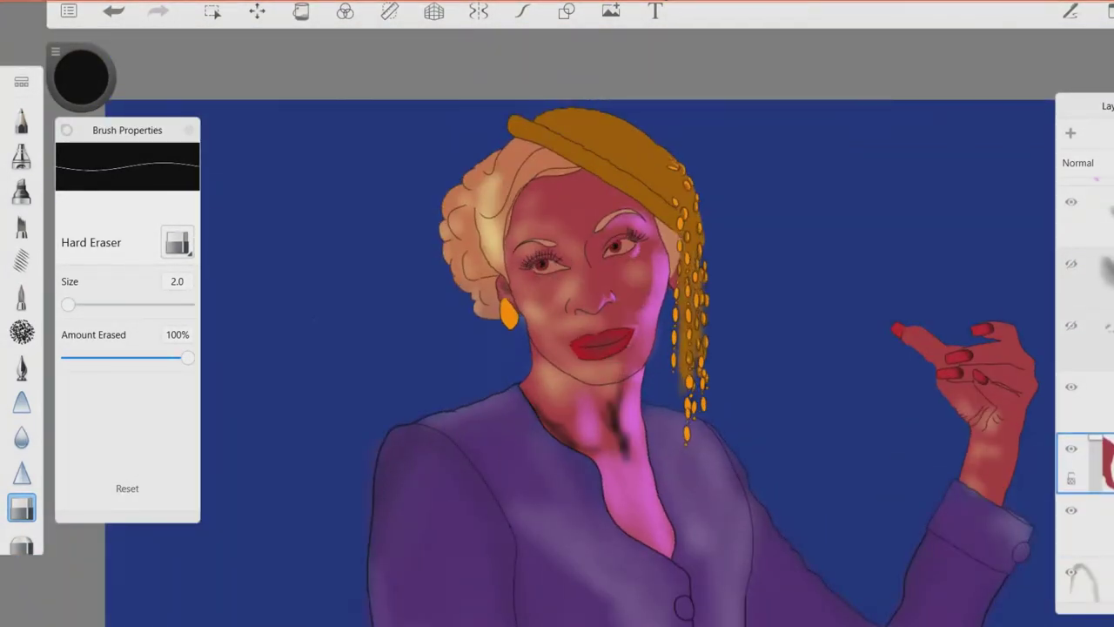
{"action": "scroll", "coordinate": [627, 444], "scroll_direction": "up", "scroll_amount": 2}
Soften the black shadow layers with Blur at size 158.5, using strength 15.6 on the neck and 9.6 on the face.
{"action": "left_click", "coordinate": [1084, 400]}
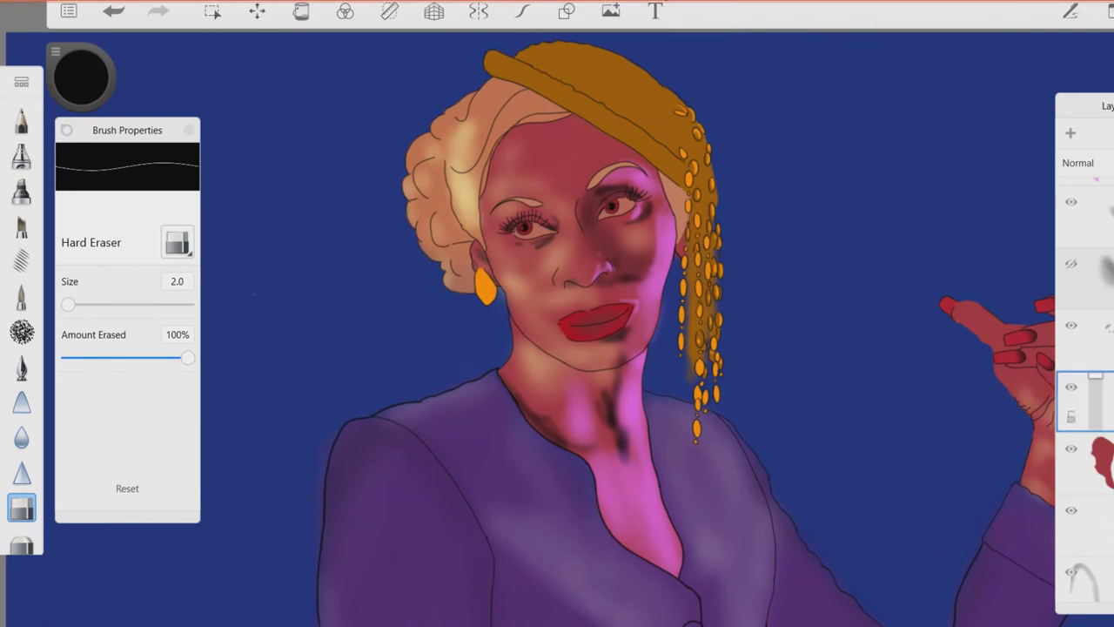
{"action": "left_click", "coordinate": [22, 437]}
{"action": "left_click", "coordinate": [1083, 339]}
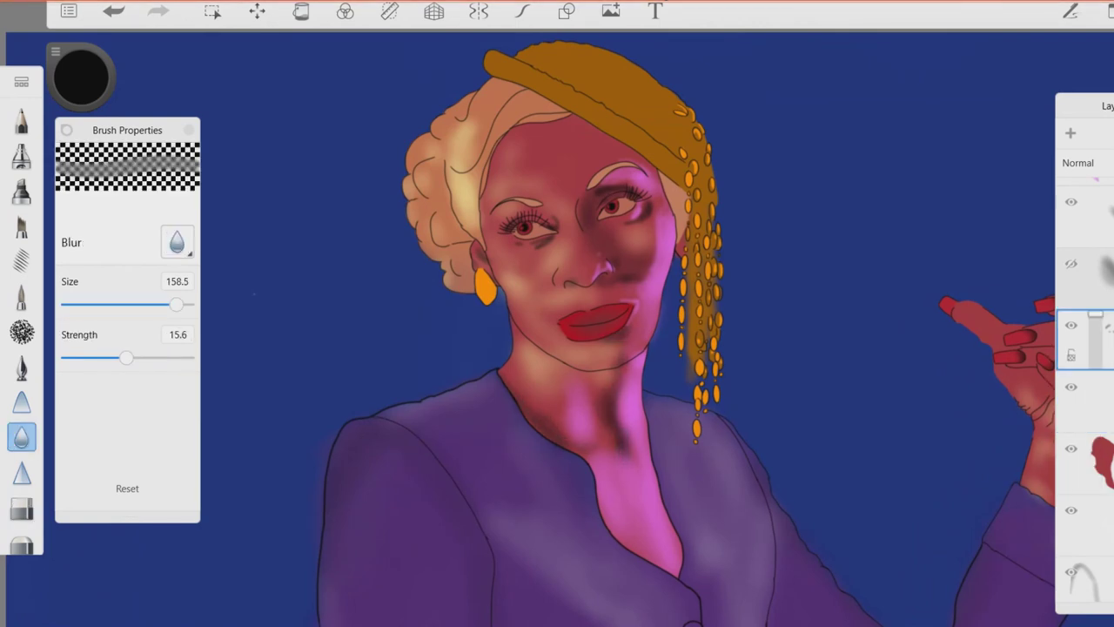
{"action": "left_click_drag", "start_coordinate": [126, 358], "coordinate": [92, 358]}
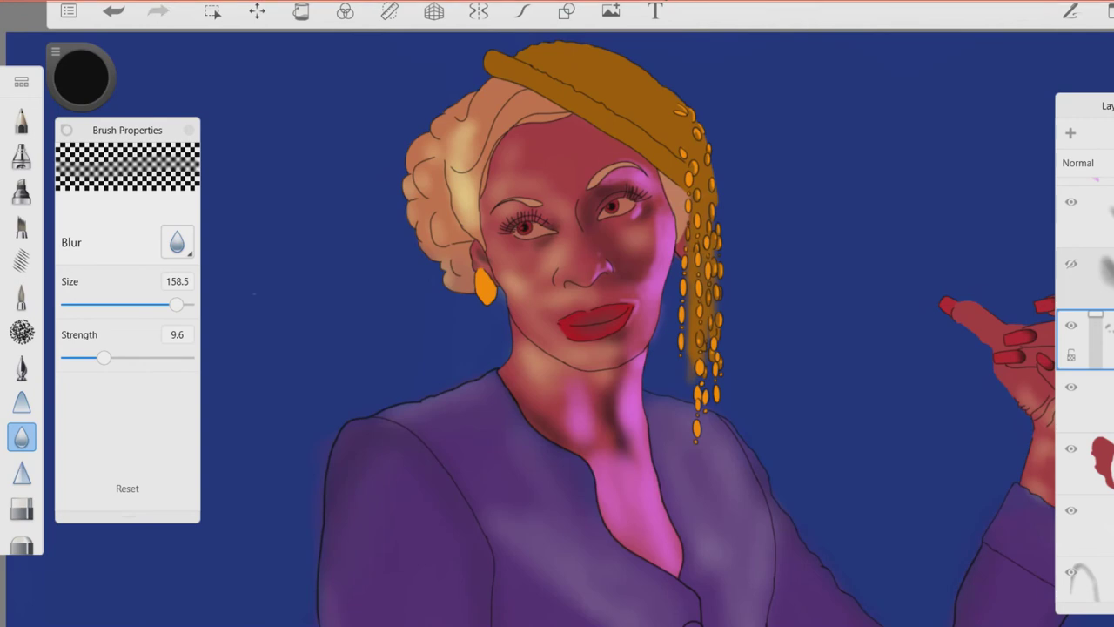
Show the forehead shadow layer, blend it with Smear at size 49.2 and 51%, and reduce the layer's opacity.
{"action": "left_click", "coordinate": [1071, 263]}
{"action": "left_click", "coordinate": [1088, 278]}
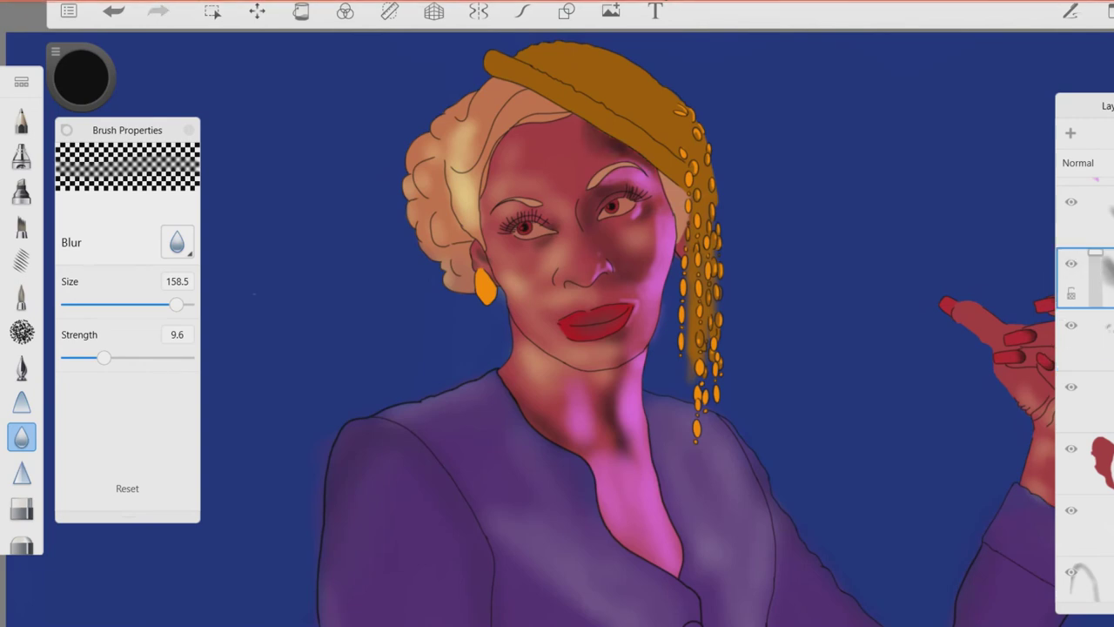
{"action": "left_click", "coordinate": [21, 401]}
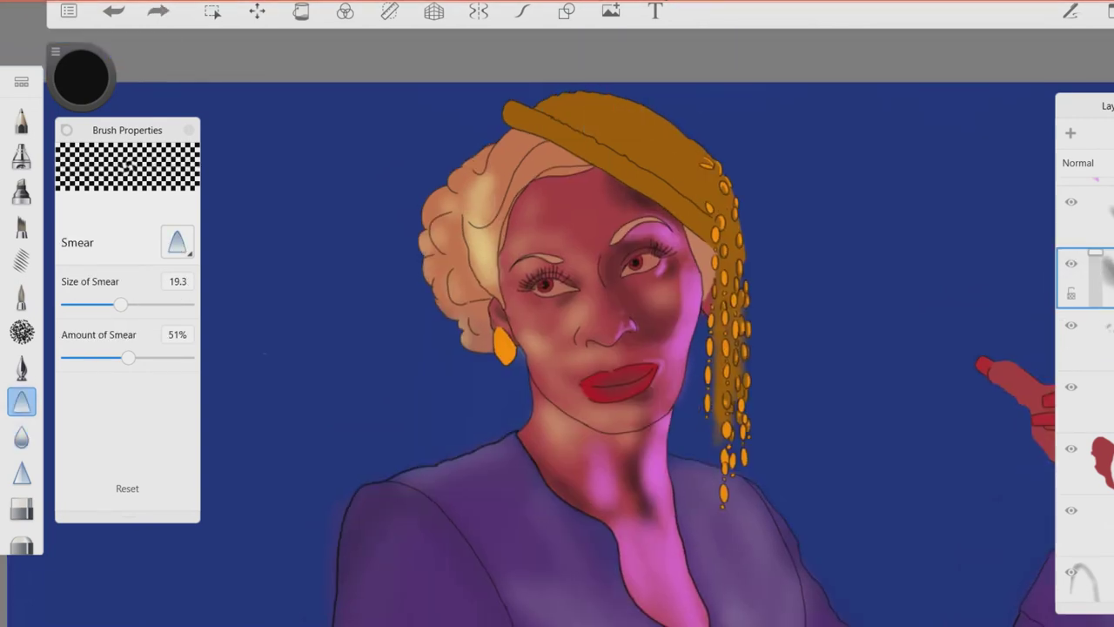
{"action": "scroll", "coordinate": [557, 349], "scroll_direction": "up", "scroll_amount": 3}
{"action": "scroll", "coordinate": [558, 348], "scroll_direction": "down", "scroll_amount": 6}
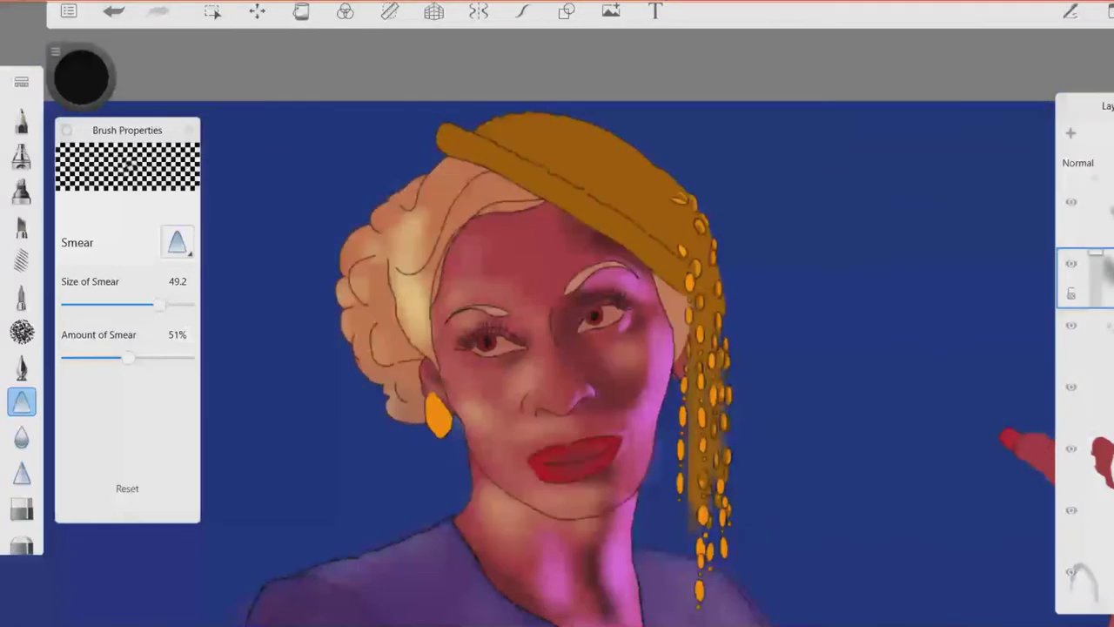
{"action": "key", "text": "Home"}
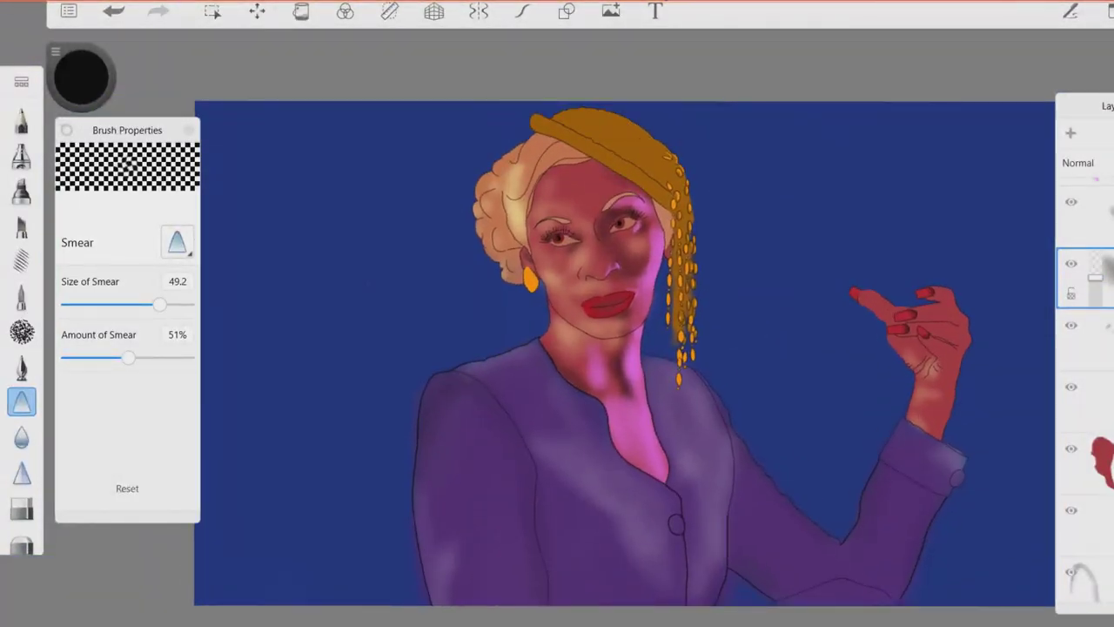
Select the ear shadow layer, clean its edges with the Hard Eraser at size 2.0, and lower its opacity to 70%.
{"action": "scroll", "coordinate": [601, 244], "scroll_direction": "up", "scroll_amount": 5}
{"action": "left_click", "coordinate": [1084, 213]}
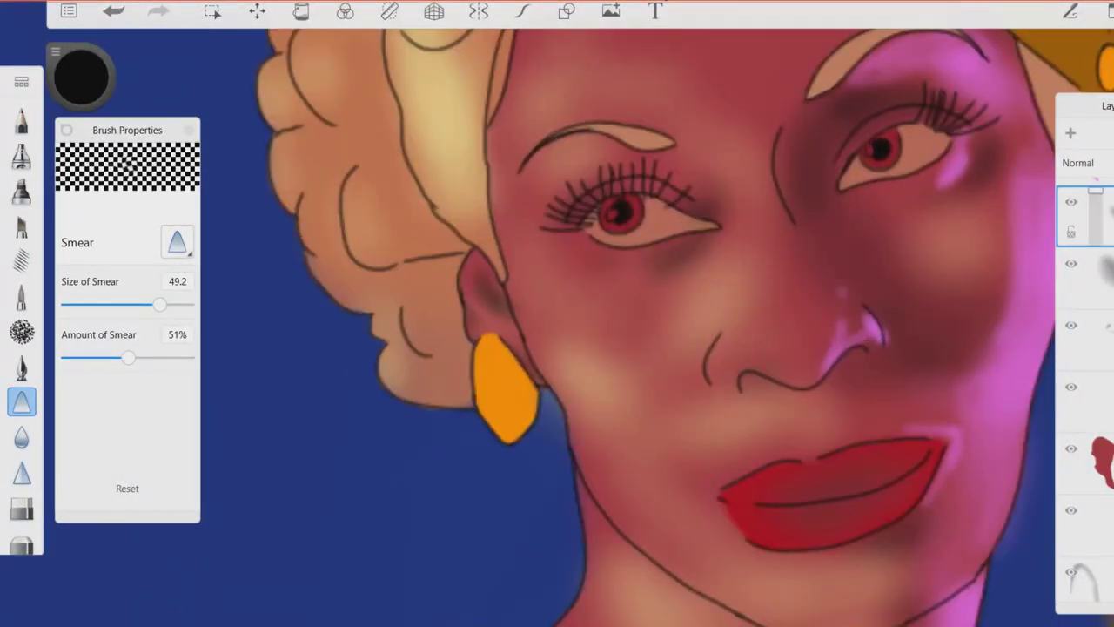
{"action": "scroll", "coordinate": [609, 331], "scroll_direction": "up", "scroll_amount": 2}
{"action": "key", "text": "e"}
{"action": "key", "text": "Home"}
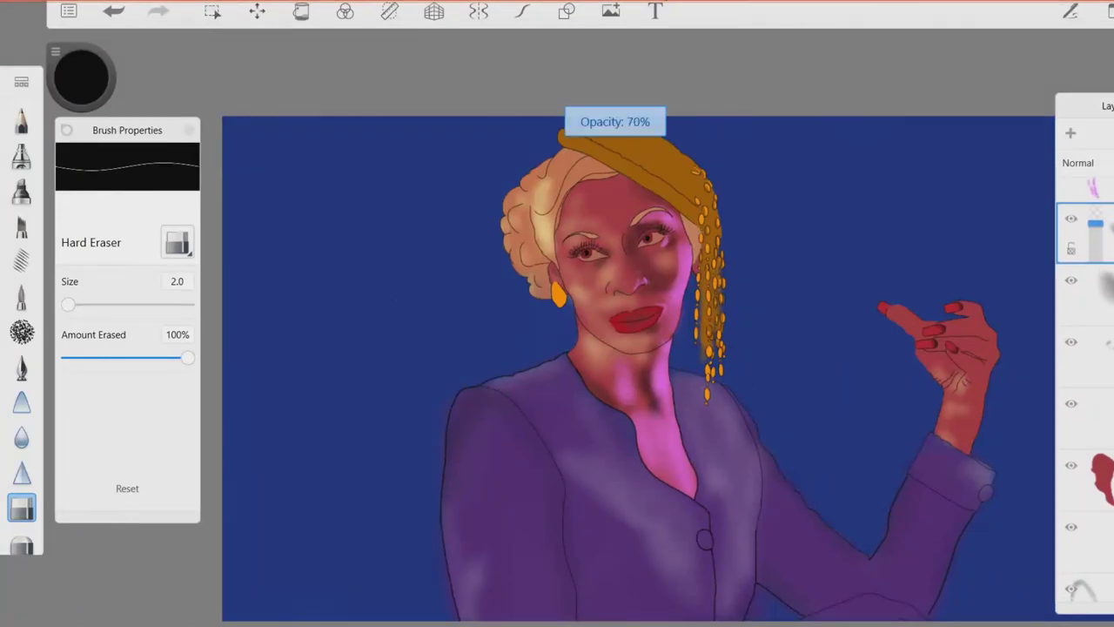
Lower the neck shadow layer's opacity slightly, and select the face shadow layer.
{"action": "left_click", "coordinate": [1084, 322]}
{"action": "left_click", "coordinate": [1083, 246]}
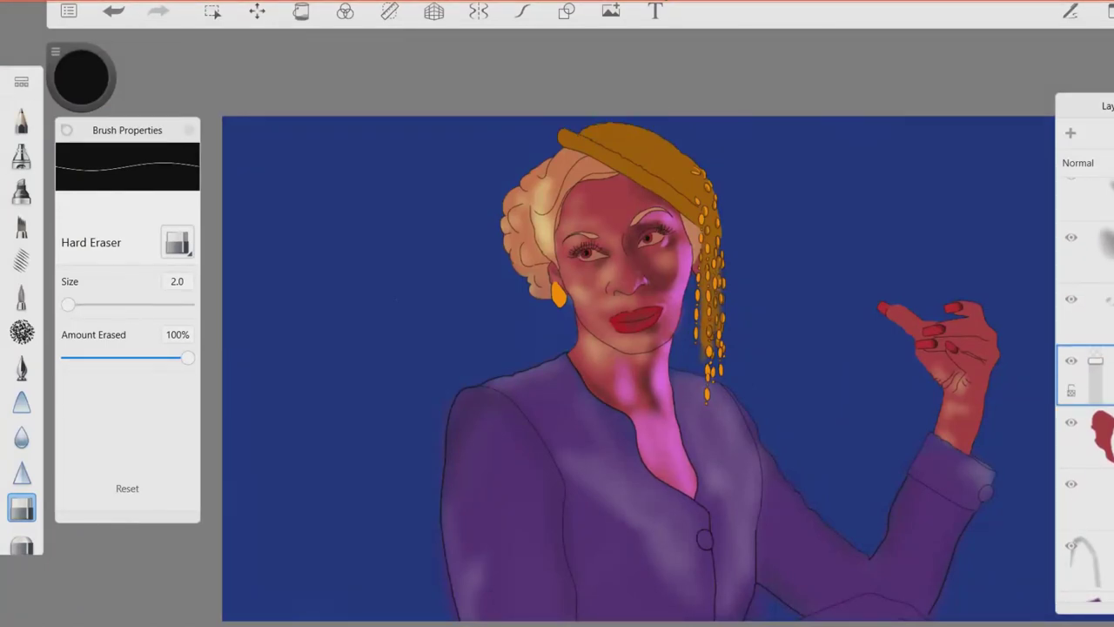
{"action": "scroll", "coordinate": [636, 365], "scroll_direction": "up", "scroll_amount": 3}
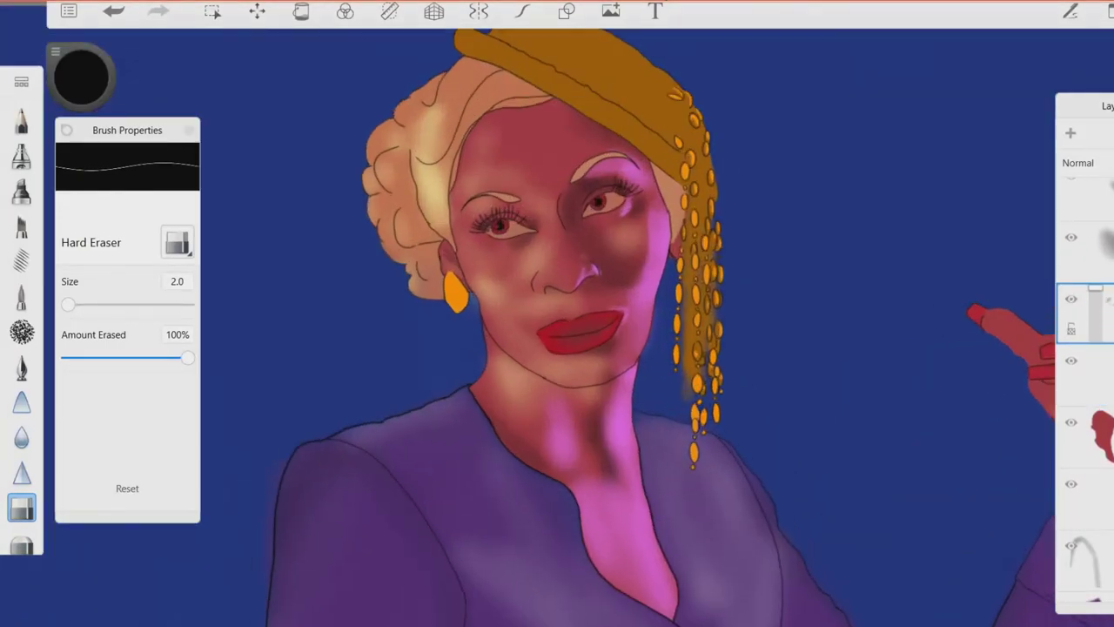
{"action": "left_click", "coordinate": [22, 120]}
{"action": "scroll", "coordinate": [636, 365], "scroll_direction": "up", "scroll_amount": 4}
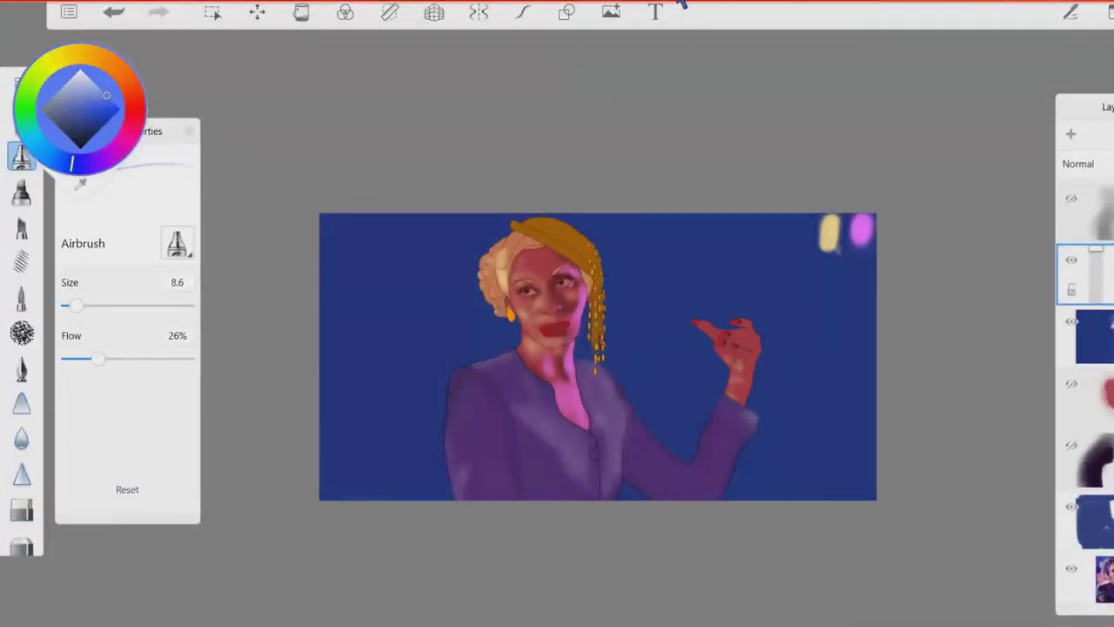
Scatter light blue specks over the dark blue background with the Speckled brush from Texture Essentials at size 211.2.
{"action": "left_click", "coordinate": [177, 244]}
{"action": "left_click", "coordinate": [221, 245]}
{"action": "left_click_drag", "start_coordinate": [122, 366], "coordinate": [167, 366]}
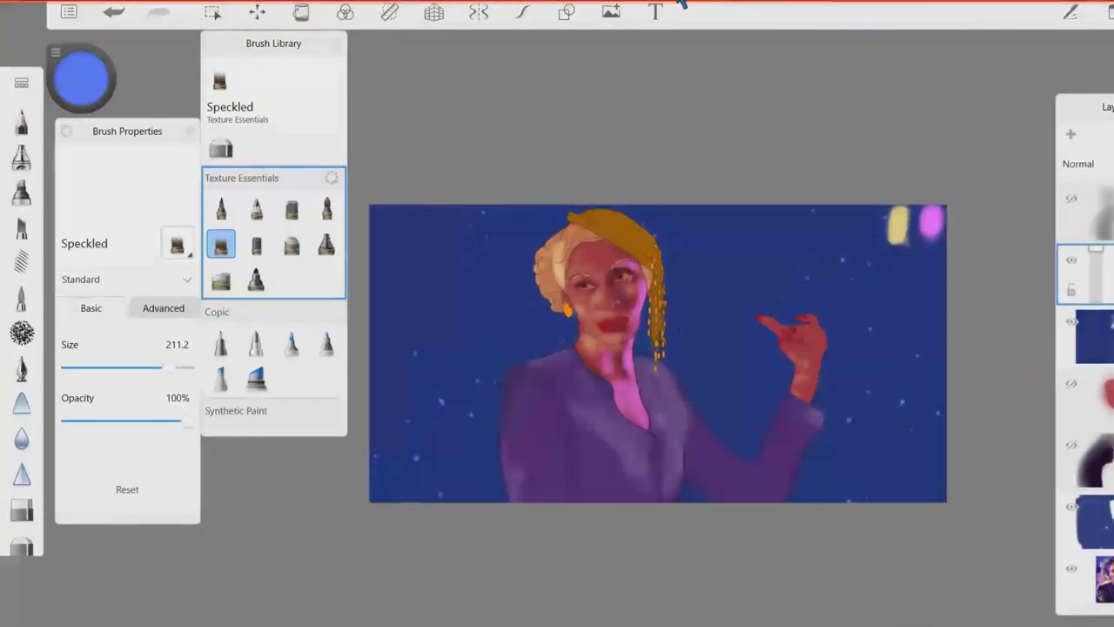
Examine the Speckled brush's advanced settings, covering pressure, nib, shape, texture and randomness.
{"action": "left_click", "coordinate": [163, 308]}
{"action": "scroll", "coordinate": [127, 409], "scroll_direction": "down", "scroll_amount": 10}
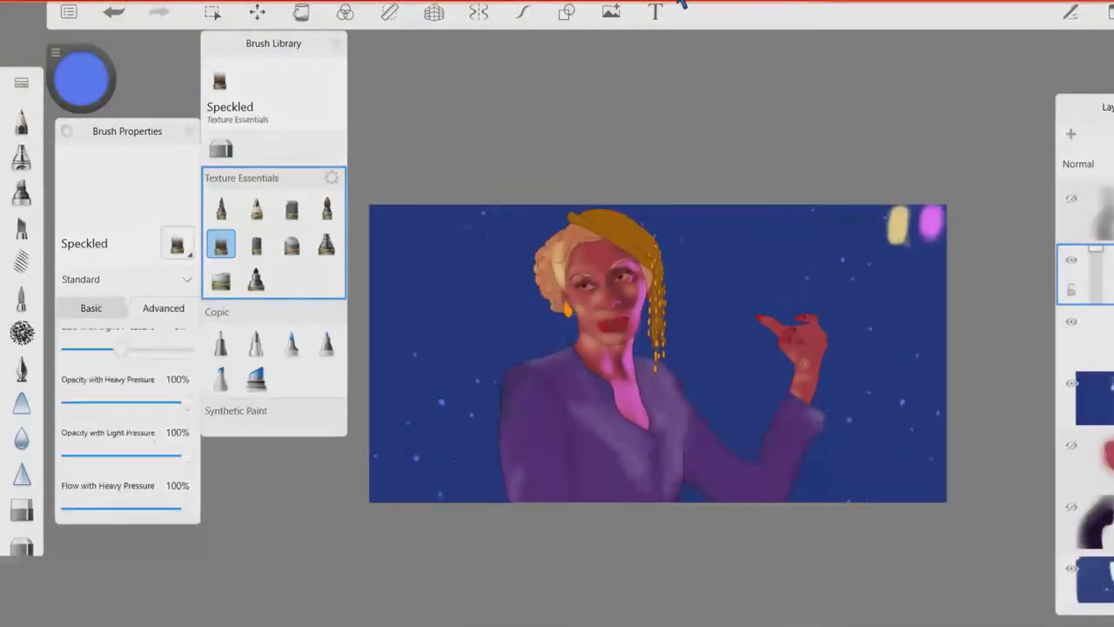
{"action": "scroll", "coordinate": [127, 410], "scroll_direction": "down", "scroll_amount": 4}
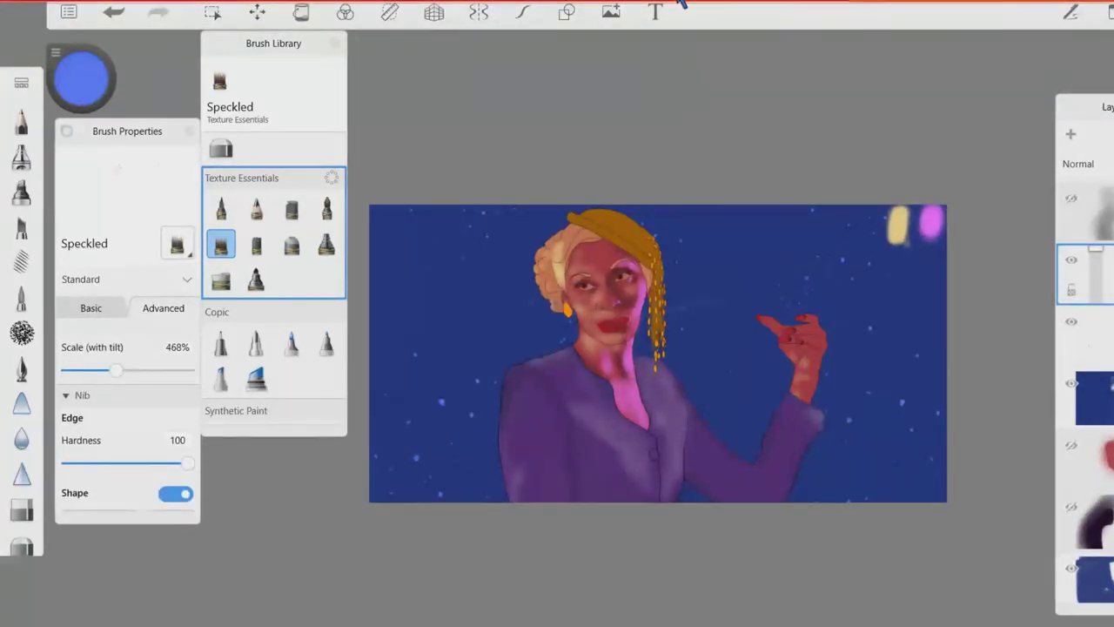
{"action": "scroll", "coordinate": [127, 409], "scroll_direction": "down", "scroll_amount": 8}
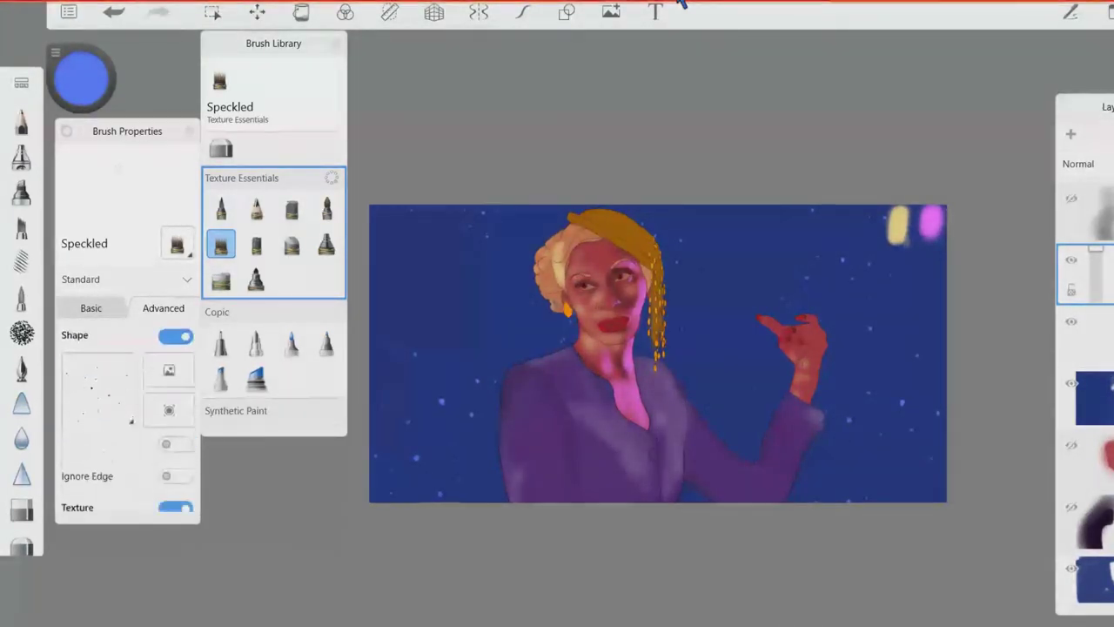
{"action": "scroll", "coordinate": [127, 409], "scroll_direction": "down", "scroll_amount": 2}
{"action": "left_click_drag", "start_coordinate": [67, 380], "coordinate": [111, 380]}
{"action": "scroll", "coordinate": [127, 410], "scroll_direction": "down", "scroll_amount": 2}
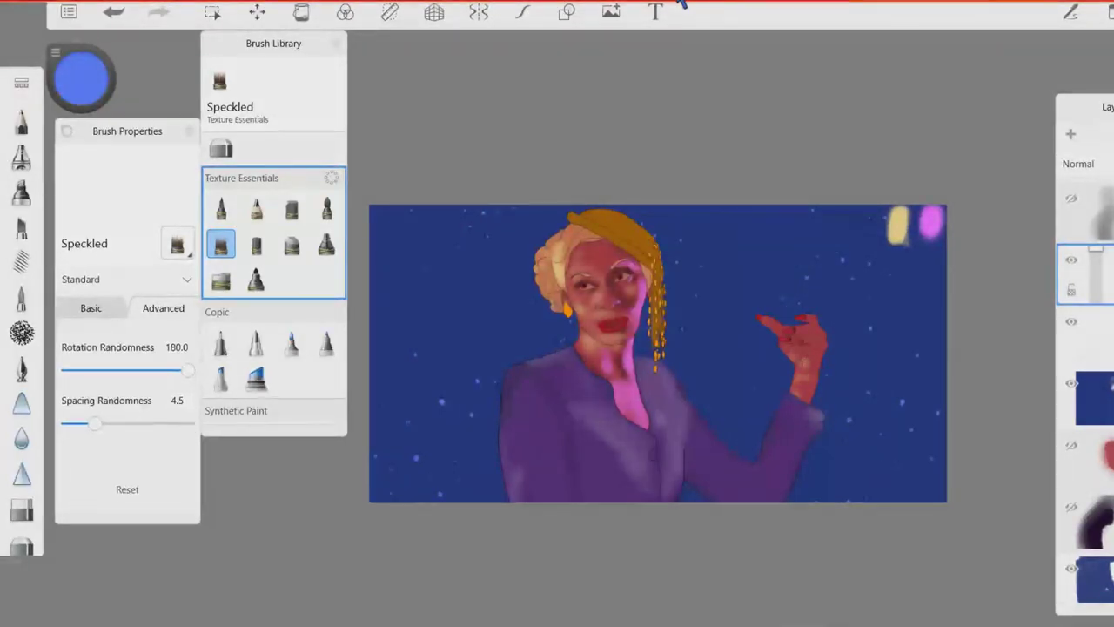
{"action": "left_click", "coordinate": [91, 309]}
{"action": "scroll", "coordinate": [127, 409], "scroll_direction": "up", "scroll_amount": 5}
{"action": "left_click", "coordinate": [90, 308]}
{"action": "left_click", "coordinate": [164, 308]}
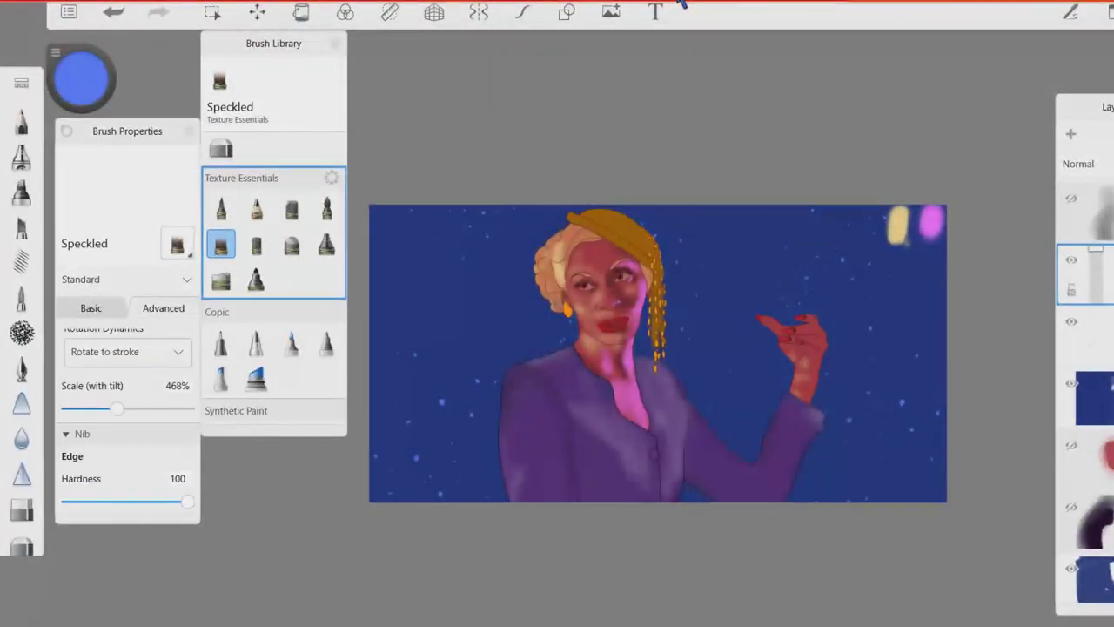
Change the Speckled brush colour to pale lavender for background specks, and sample the yellow swatch on the canvas.
{"action": "left_click_drag", "start_coordinate": [81, 79], "coordinate": [81, 61]}
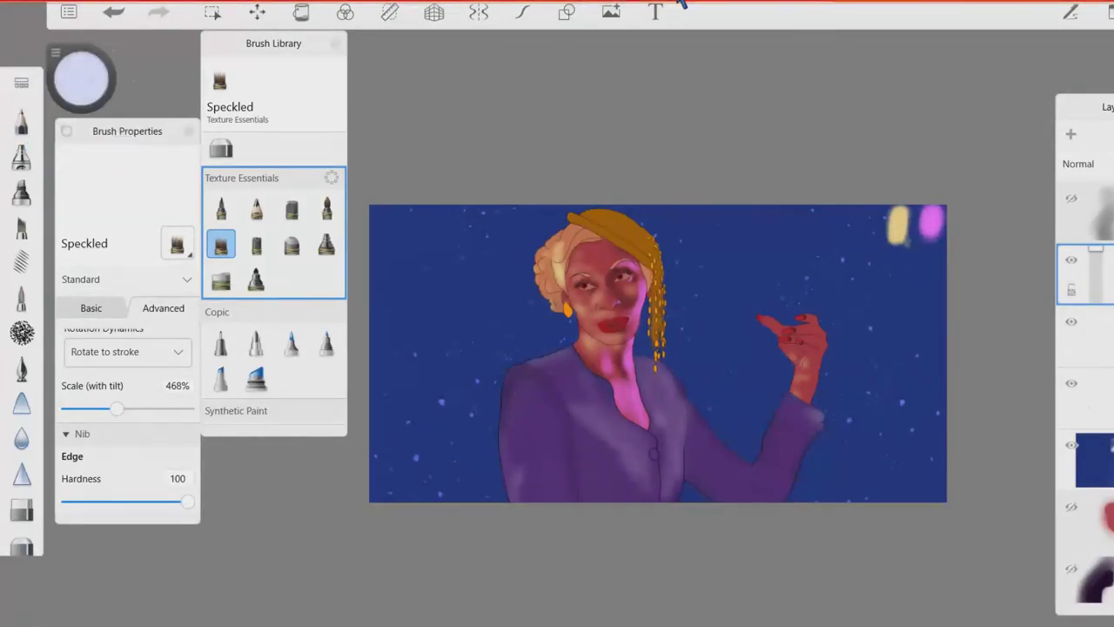
{"action": "key", "text": "Tab"}
{"action": "left_click", "coordinate": [898, 228], "text": "alt"}
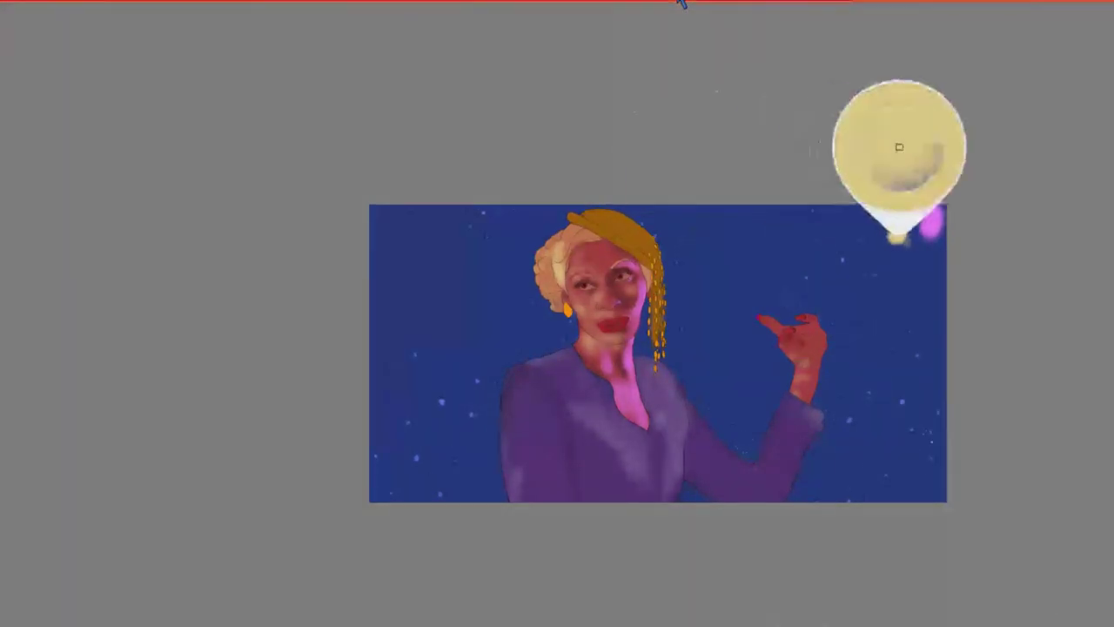
Paint yellow glitter over the hat and its hanging beads with the Speckled brush at size 35.1.
{"action": "scroll", "coordinate": [682, 3], "scroll_direction": "up", "scroll_amount": 2}
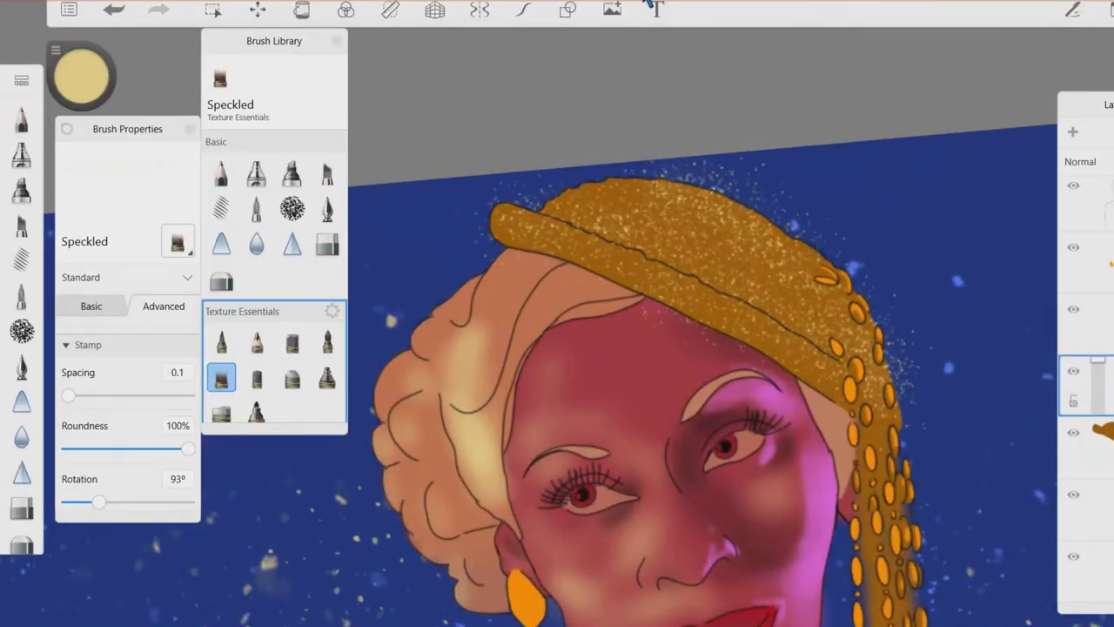
{"action": "scroll", "coordinate": [651, 7], "scroll_direction": "up", "scroll_amount": 2}
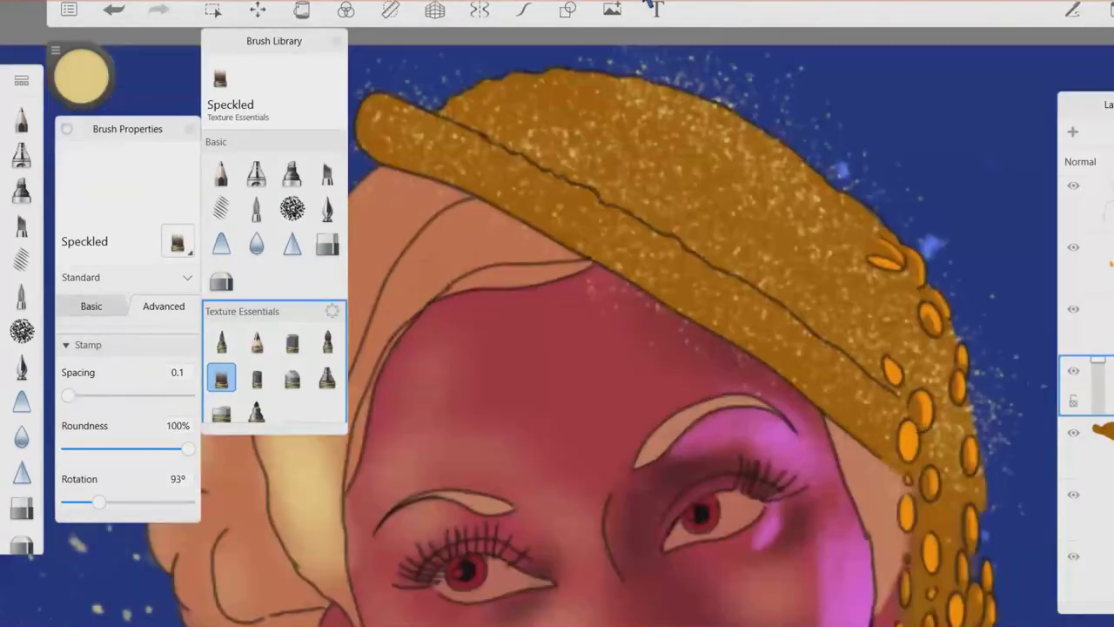
{"action": "scroll", "coordinate": [651, 7], "scroll_direction": "up", "scroll_amount": 2}
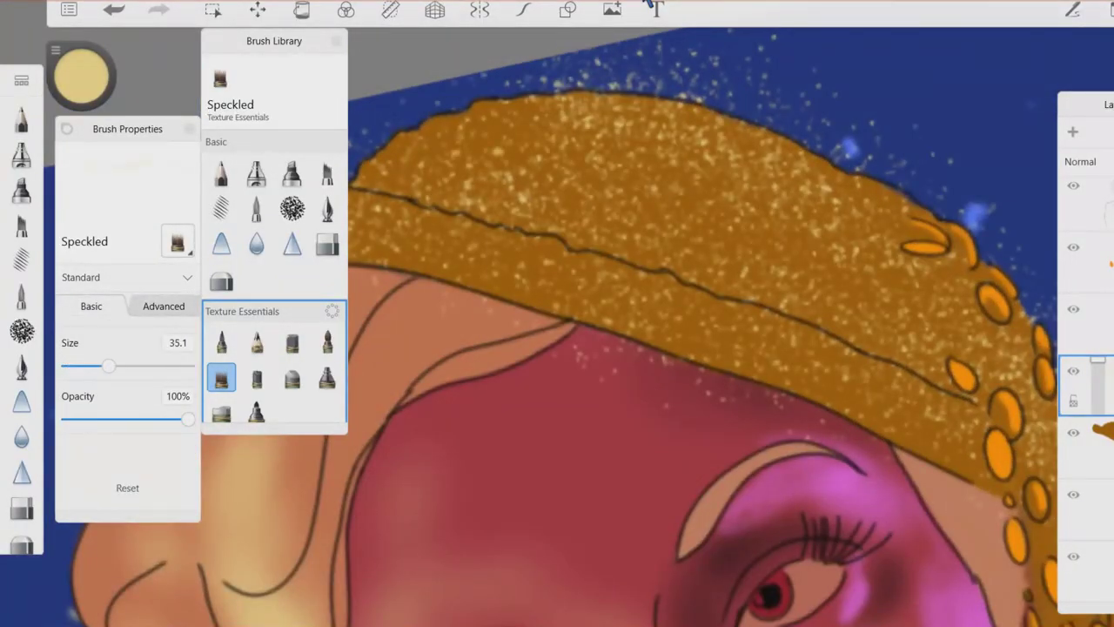
{"action": "scroll", "coordinate": [651, 7], "scroll_direction": "down", "scroll_amount": 5}
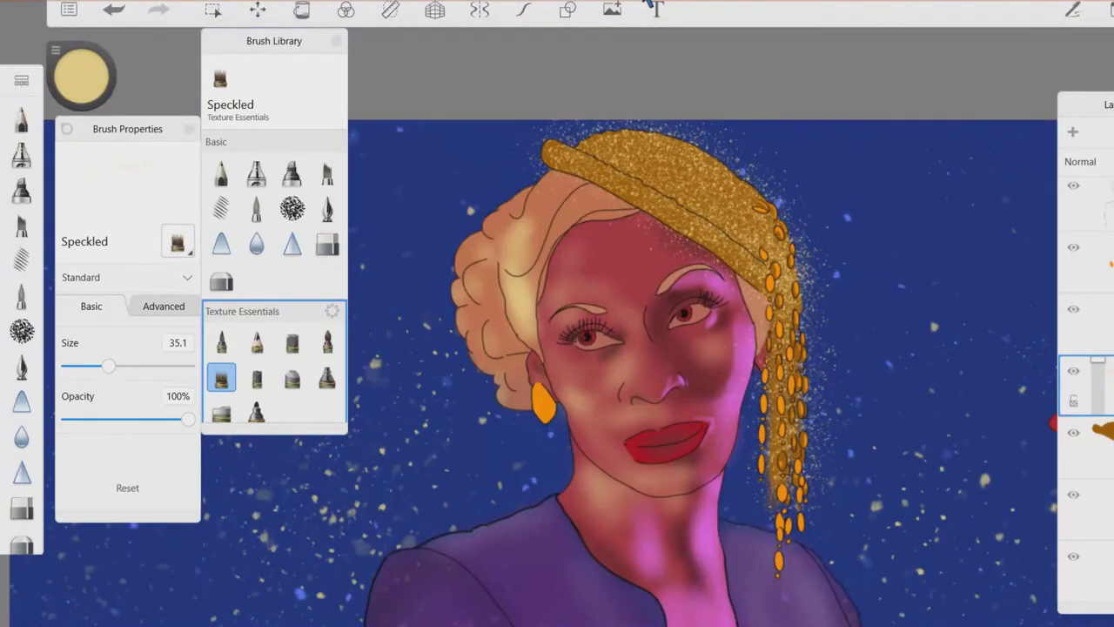
{"action": "scroll", "coordinate": [651, 7], "scroll_direction": "up", "scroll_amount": 3}
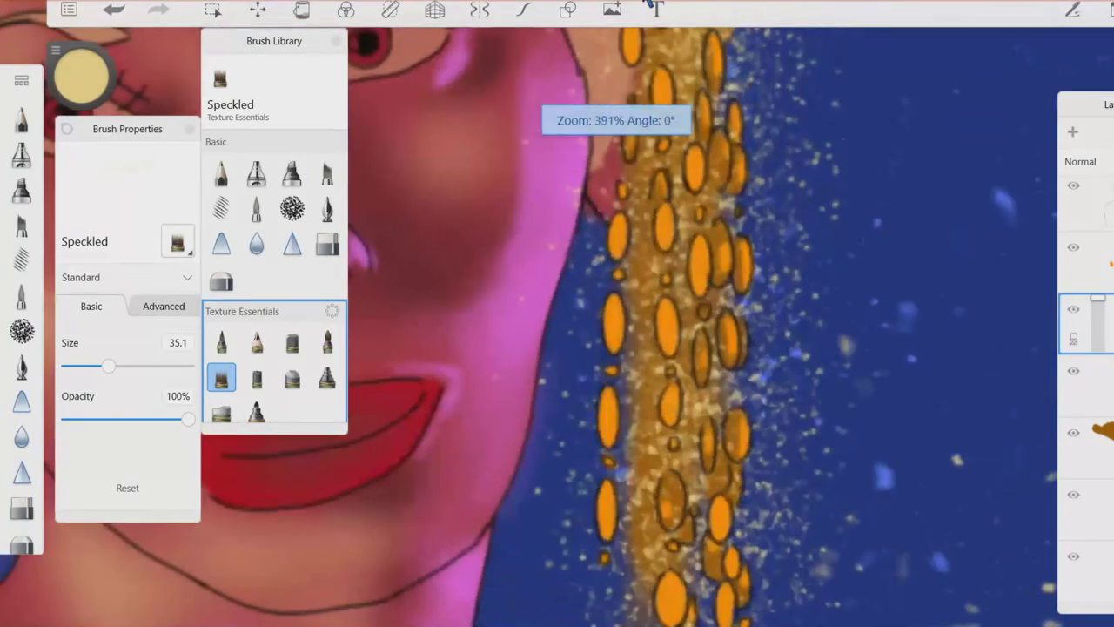
{"action": "scroll", "coordinate": [653, 7], "scroll_direction": "down", "scroll_amount": 2}
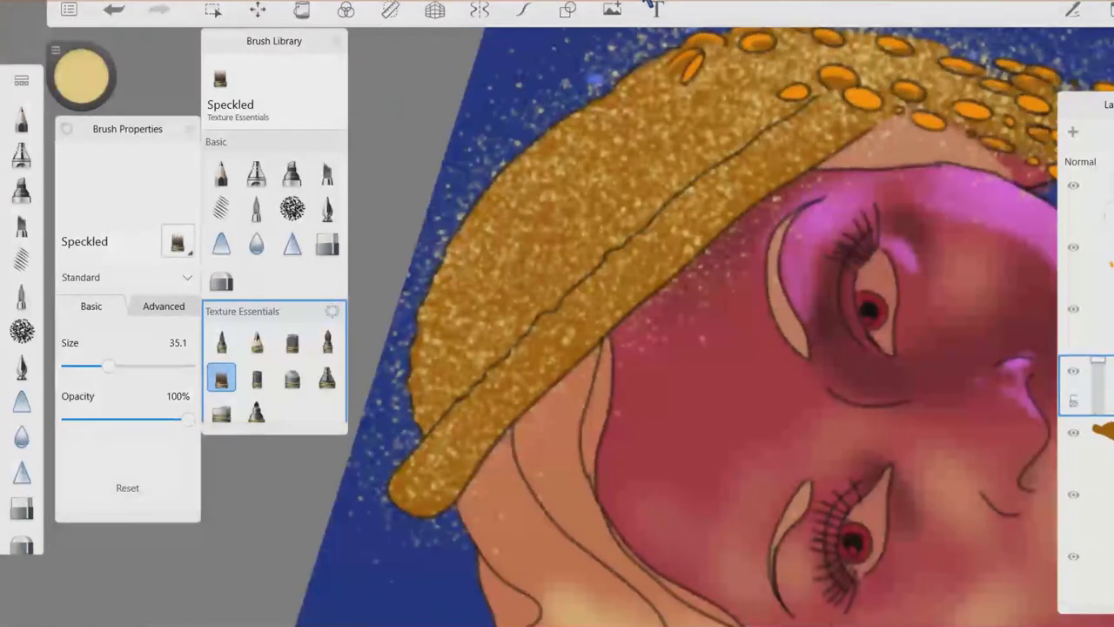
Erase the yellow glitter spilling past the hat and the hanging beads with the Hard Eraser at sizes 20.5 and 5.0.
{"action": "key", "text": "e"}
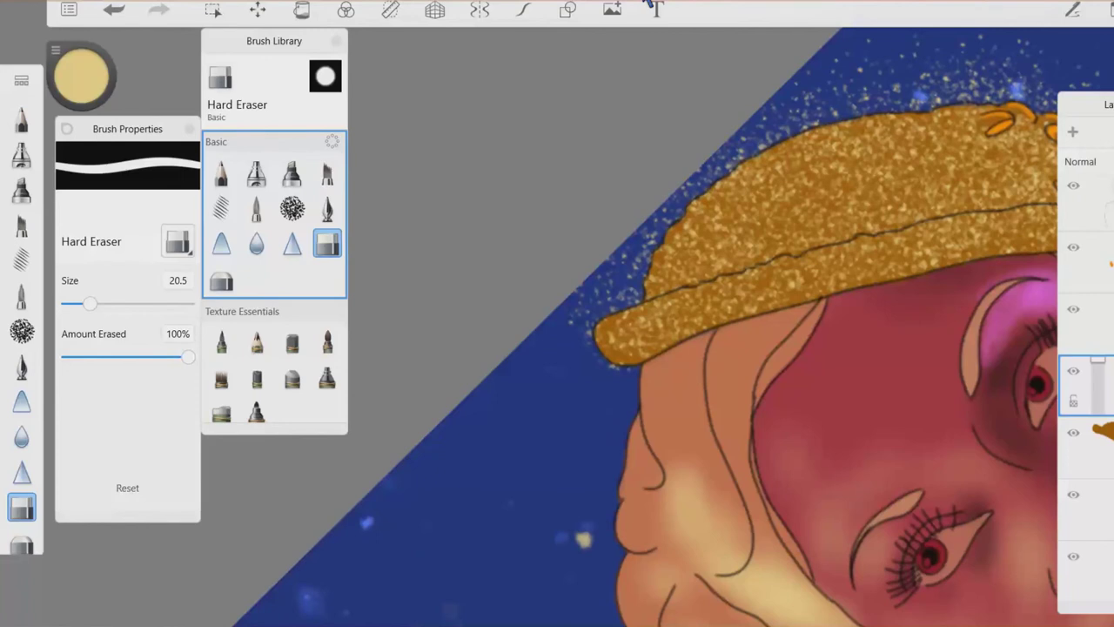
{"action": "left_click_drag", "start_coordinate": [644, 231], "coordinate": [620, 296]}
{"action": "left_click_drag", "start_coordinate": [627, 248], "coordinate": [758, 157]}
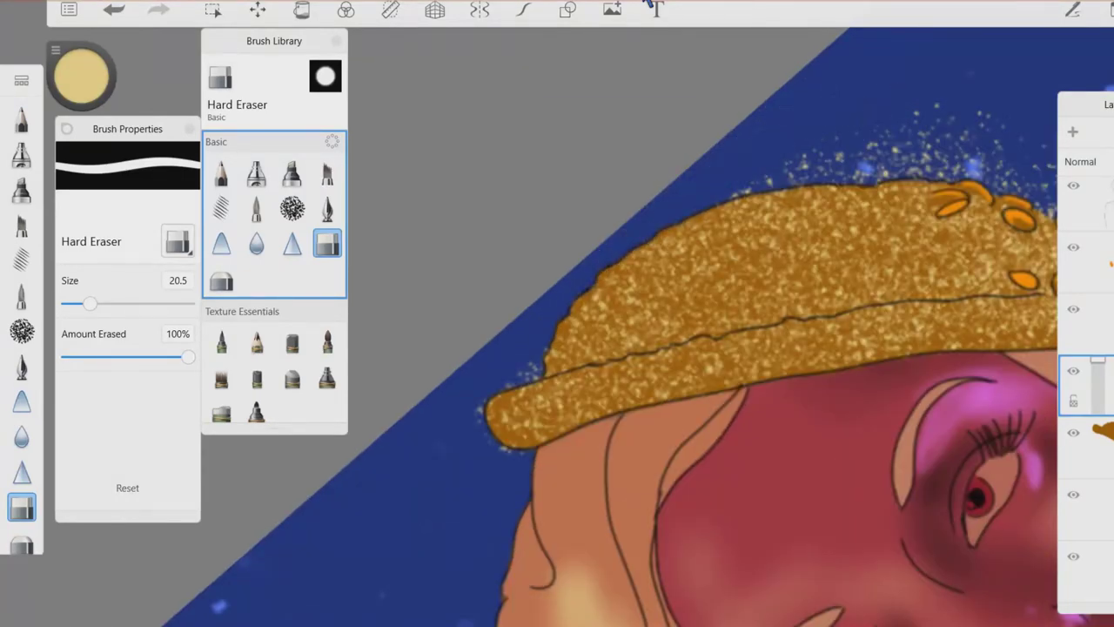
{"action": "left_click_drag", "start_coordinate": [740, 196], "coordinate": [932, 144]}
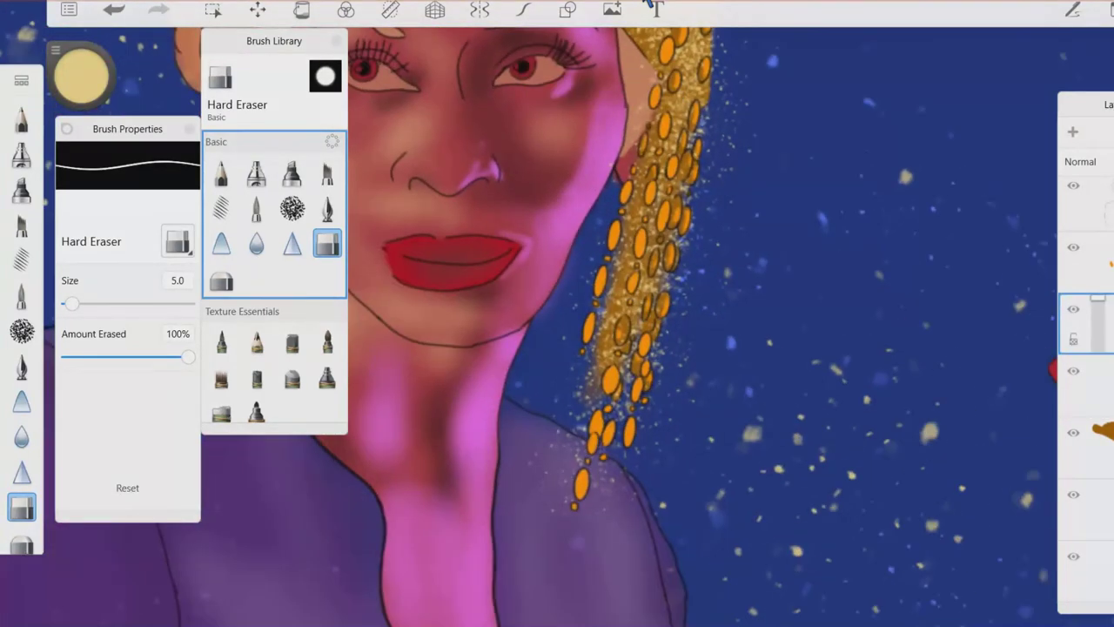
{"action": "left_click", "coordinate": [1087, 383]}
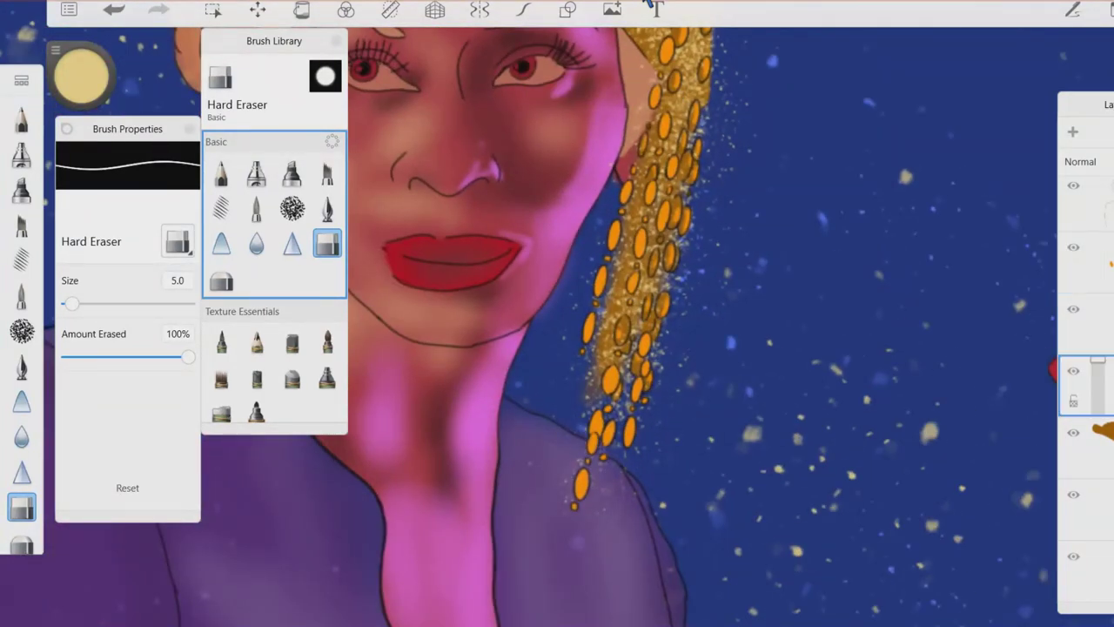
{"action": "left_click", "coordinate": [1086, 324]}
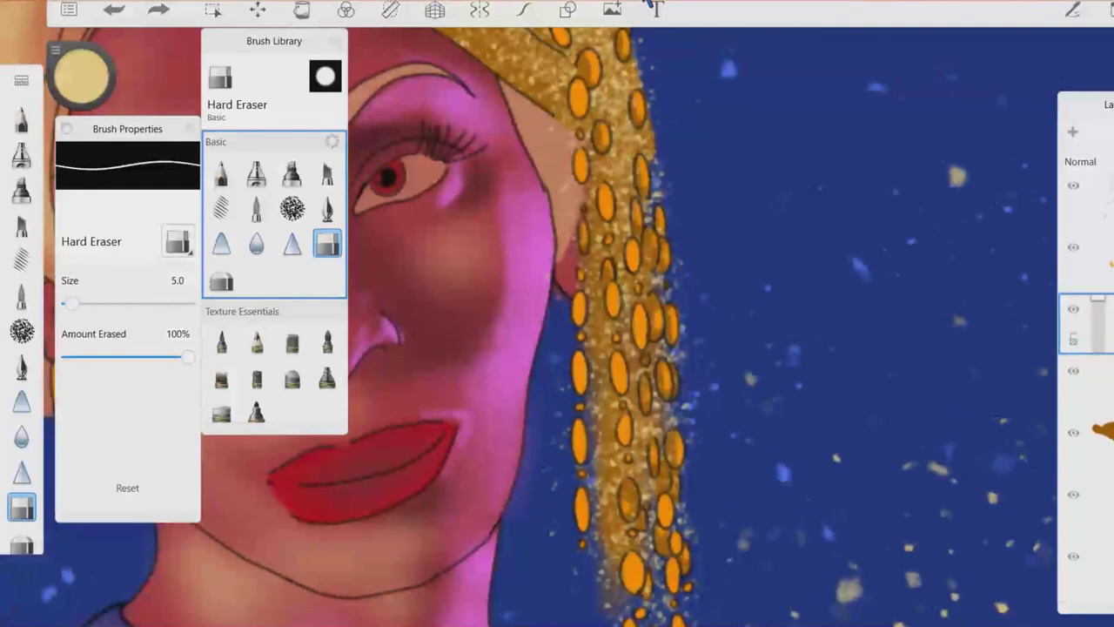
Paint pale yellow and white glitter over the hanging orange beads on the bead layer with the Speckled brush at size 35.1.
{"action": "left_click", "coordinate": [1084, 262]}
{"action": "left_click", "coordinate": [292, 174]}
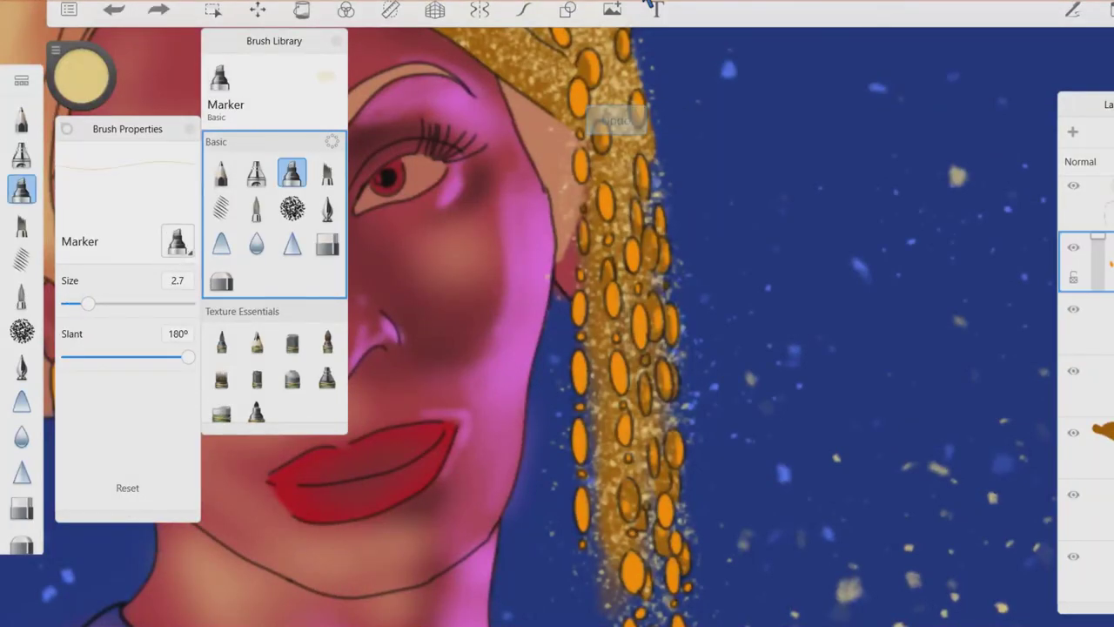
{"action": "scroll", "coordinate": [274, 262], "scroll_direction": "down", "scroll_amount": 2}
{"action": "scroll", "coordinate": [269, 261], "scroll_direction": "up", "scroll_amount": 5}
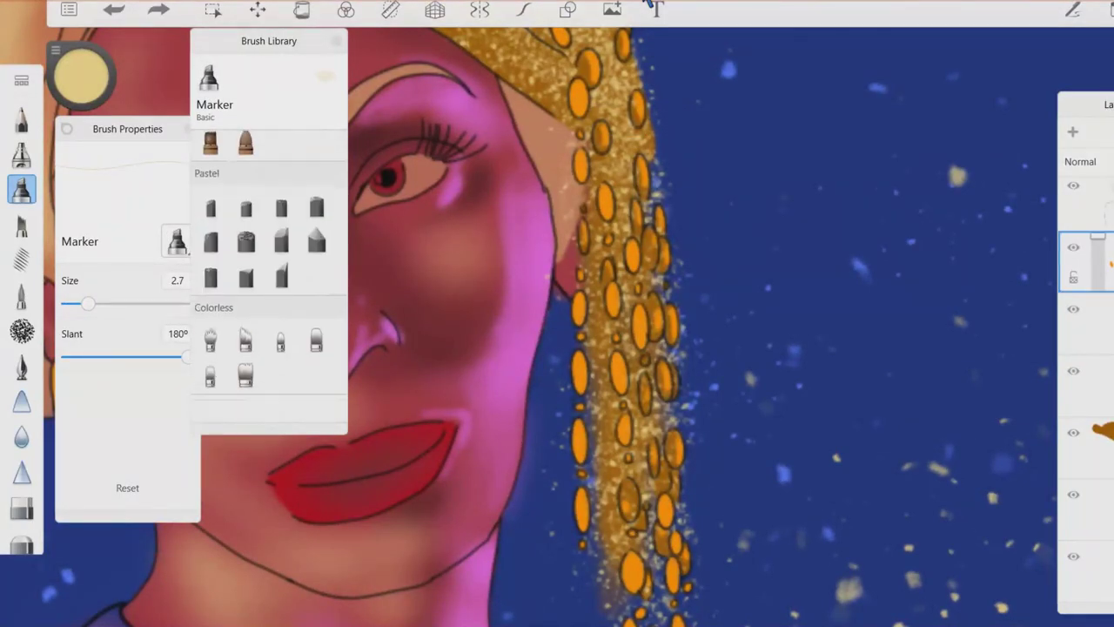
{"action": "scroll", "coordinate": [269, 261], "scroll_direction": "down", "scroll_amount": 1}
{"action": "left_click", "coordinate": [210, 349]}
{"action": "mouse_move", "coordinate": [648, 270]}
{"action": "left_mouse_down"}
{"action": "mouse_move", "coordinate": [661, 340]}
{"action": "mouse_move", "coordinate": [636, 496]}
{"action": "left_mouse_up"}
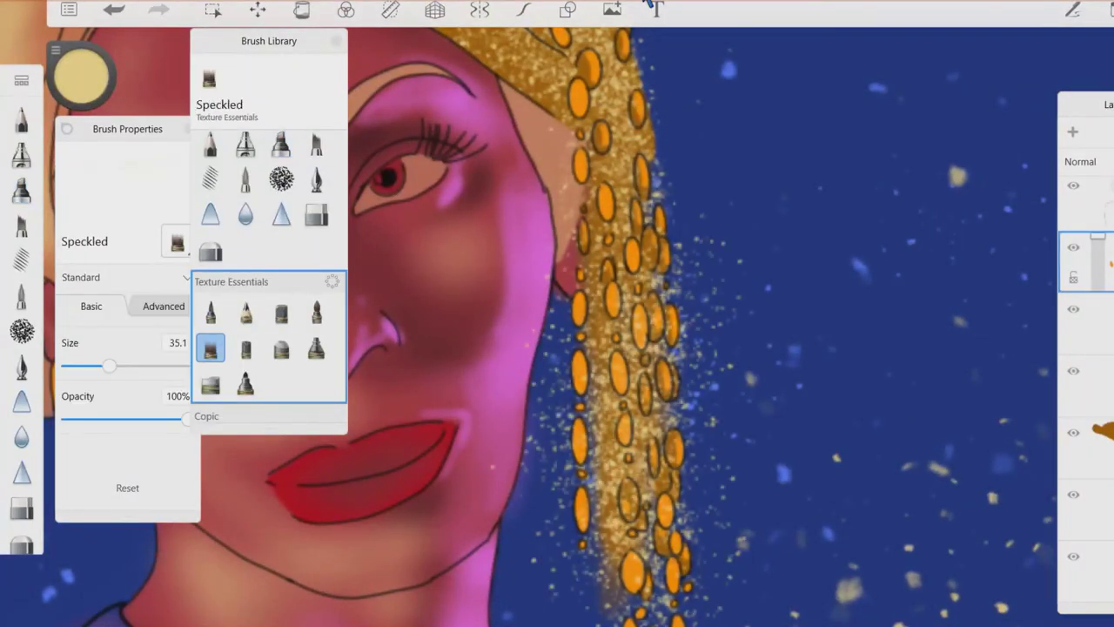
{"action": "left_click_drag", "start_coordinate": [522, 261], "coordinate": [557, 391]}
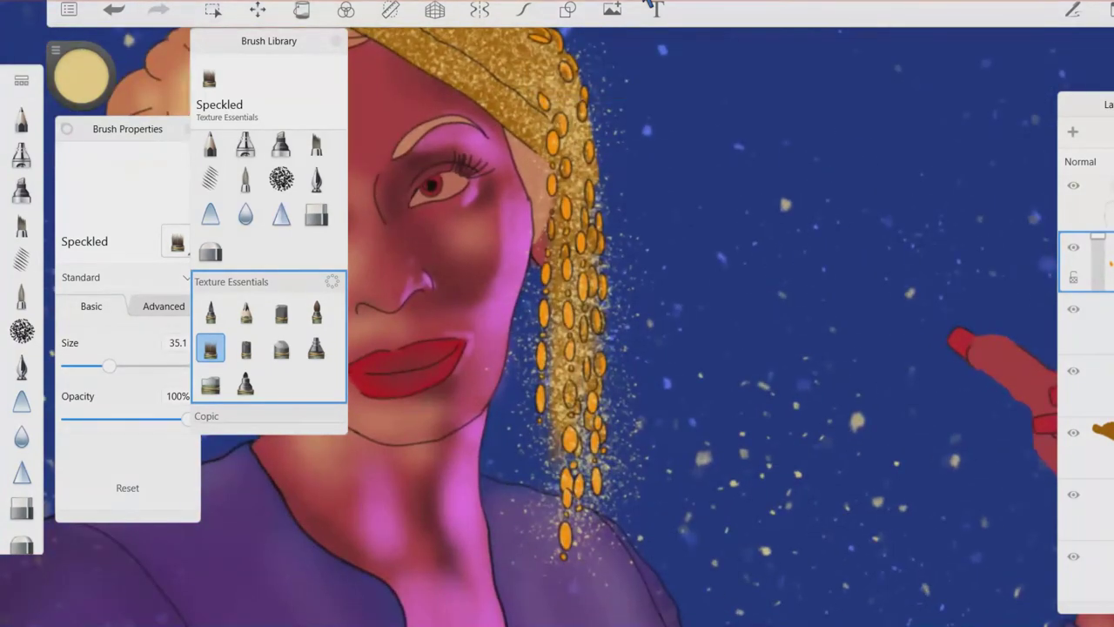
{"action": "left_click_drag", "start_coordinate": [609, 348], "coordinate": [637, 348]}
{"action": "left_click_drag", "start_coordinate": [81, 76], "coordinate": [81, 61]}
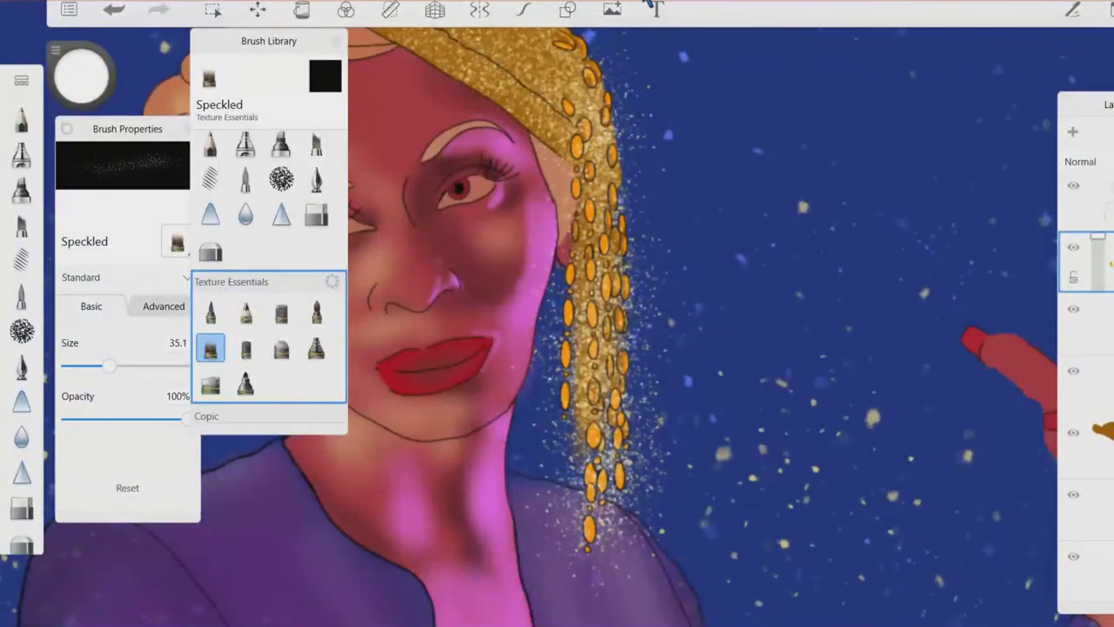
Erase the stray glitter around the hanging beads with the Hard Eraser, reducing its size to 5.0.
{"action": "key", "text": "e"}
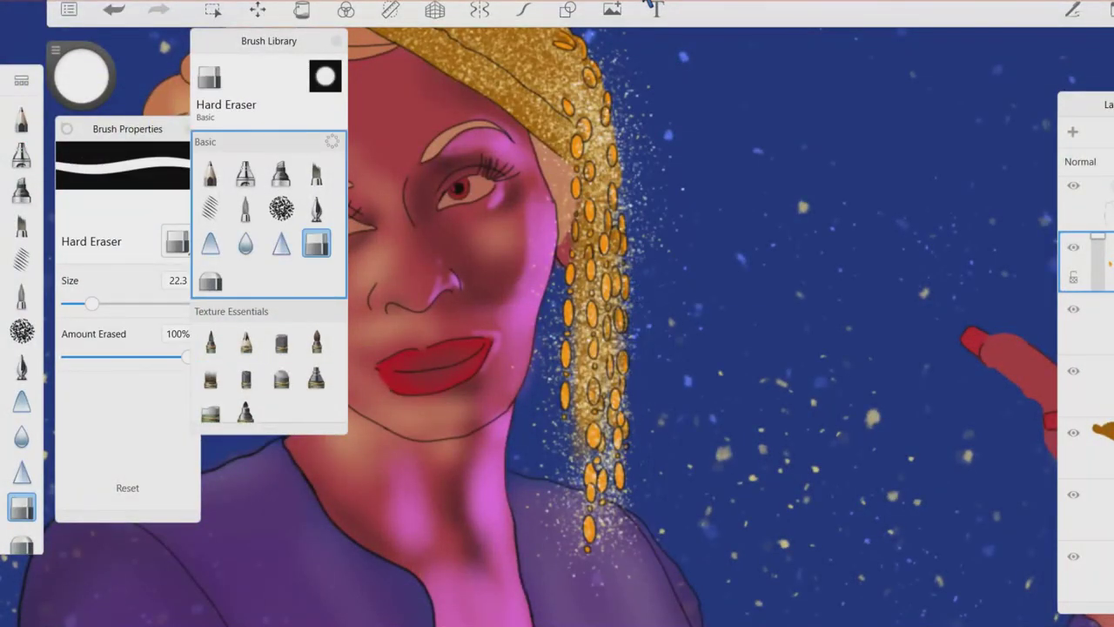
{"action": "left_click_drag", "start_coordinate": [609, 348], "coordinate": [522, 261]}
{"action": "left_click_drag", "start_coordinate": [92, 303], "coordinate": [72, 302]}
{"action": "left_click_drag", "start_coordinate": [609, 348], "coordinate": [652, 392]}
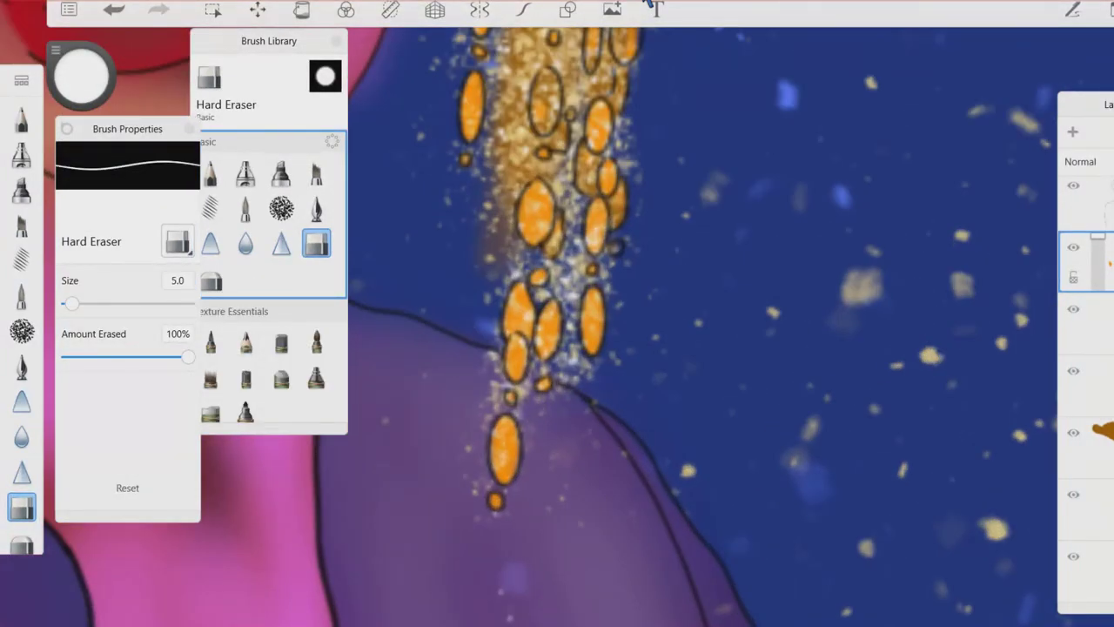
{"action": "mouse_move", "coordinate": [609, 349]}
{"action": "left_mouse_down"}
{"action": "mouse_move", "coordinate": [662, 331]}
{"action": "mouse_move", "coordinate": [557, 331]}
{"action": "mouse_move", "coordinate": [609, 366]}
{"action": "mouse_move", "coordinate": [557, 331]}
{"action": "mouse_move", "coordinate": [592, 349]}
{"action": "mouse_move", "coordinate": [627, 330]}
{"action": "mouse_move", "coordinate": [592, 365]}
{"action": "mouse_move", "coordinate": [662, 409]}
{"action": "left_mouse_up"}
Paint white glitter over the gold hat on a new layer with the Speckled brush.
{"action": "left_click", "coordinate": [1079, 383]}
{"action": "scroll", "coordinate": [269, 270], "scroll_direction": "down", "scroll_amount": 3}
{"action": "scroll", "coordinate": [269, 270], "scroll_direction": "up", "scroll_amount": 2}
{"action": "left_click", "coordinate": [210, 304]}
{"action": "left_click_drag", "start_coordinate": [687, 195], "coordinate": [517, 204]}
{"action": "mouse_move", "coordinate": [661, 409]}
{"action": "left_mouse_down"}
{"action": "mouse_move", "coordinate": [600, 365]}
{"action": "mouse_move", "coordinate": [627, 331]}
{"action": "mouse_move", "coordinate": [697, 296]}
{"action": "left_mouse_up"}
Erase the white glitter from the blue background around the hat with the Hard Eraser at size 5.0.
{"action": "key", "text": "e"}
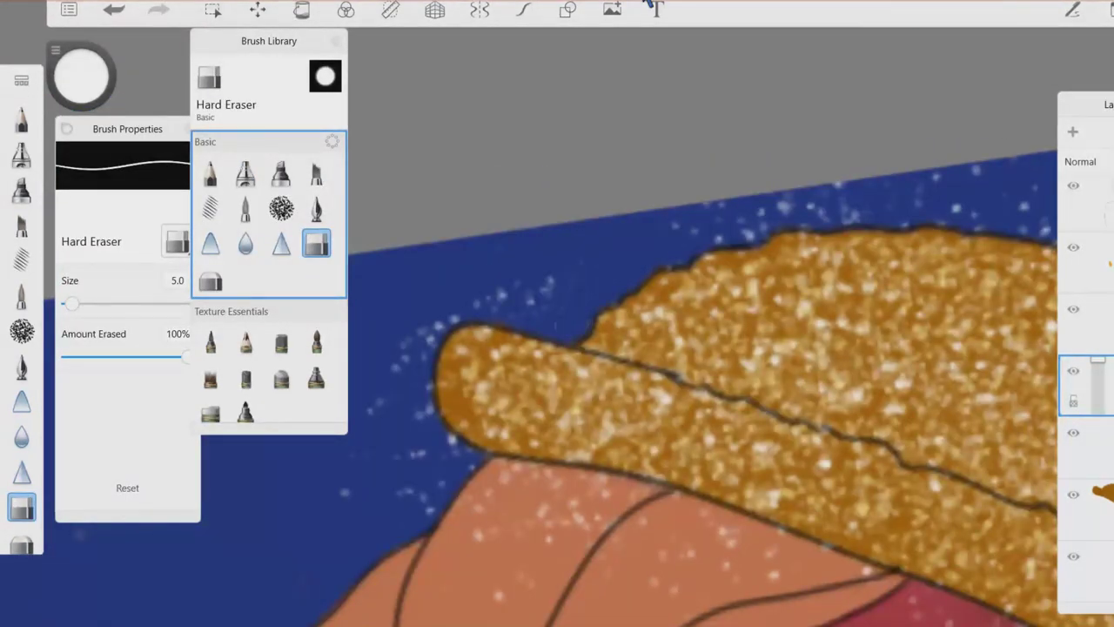
{"action": "left_click_drag", "start_coordinate": [661, 366], "coordinate": [609, 461]}
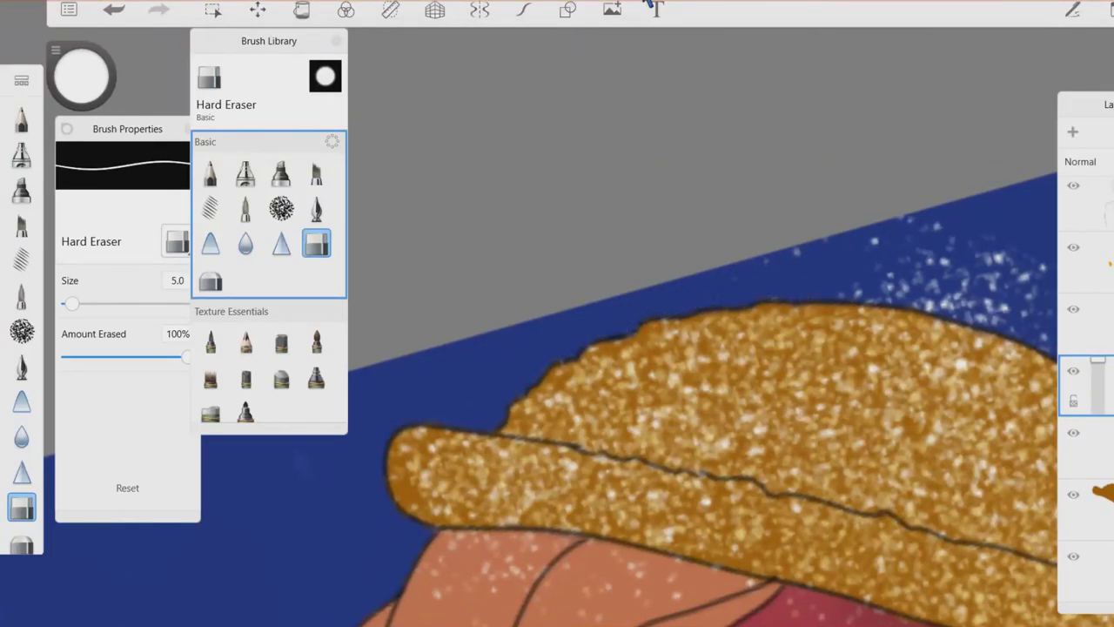
{"action": "mouse_move", "coordinate": [662, 409]}
{"action": "left_mouse_down"}
{"action": "mouse_move", "coordinate": [609, 261]}
{"action": "mouse_move", "coordinate": [644, 274]}
{"action": "mouse_move", "coordinate": [697, 252]}
{"action": "mouse_move", "coordinate": [792, 344]}
{"action": "left_mouse_up"}
{"action": "left_click_drag", "start_coordinate": [696, 349], "coordinate": [531, 327]}
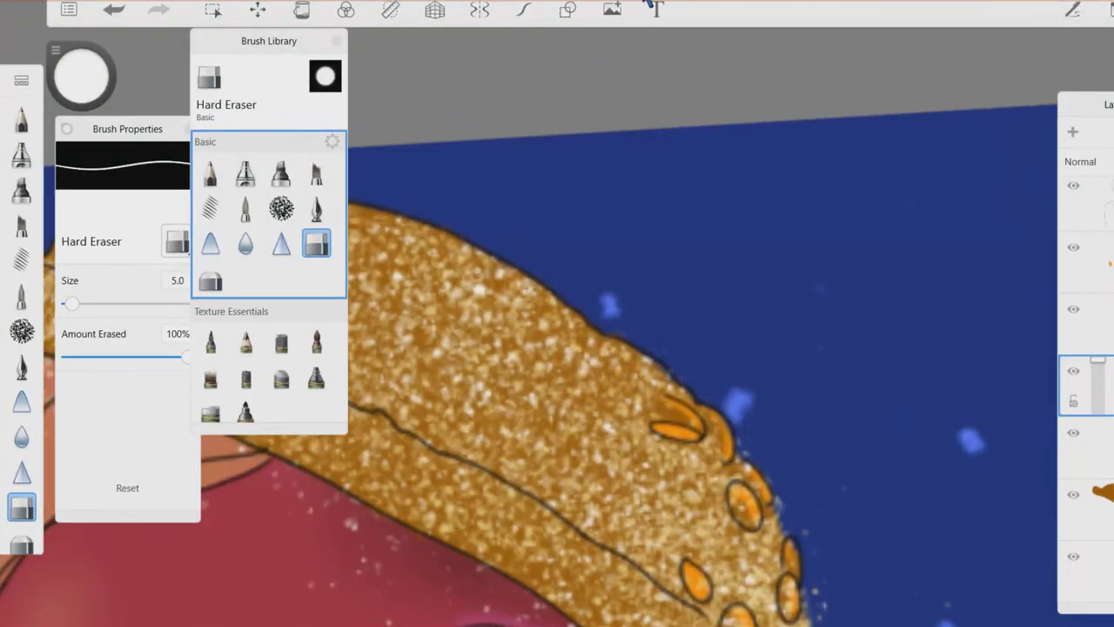
{"action": "scroll", "coordinate": [662, 365], "scroll_direction": "down", "scroll_amount": 5}
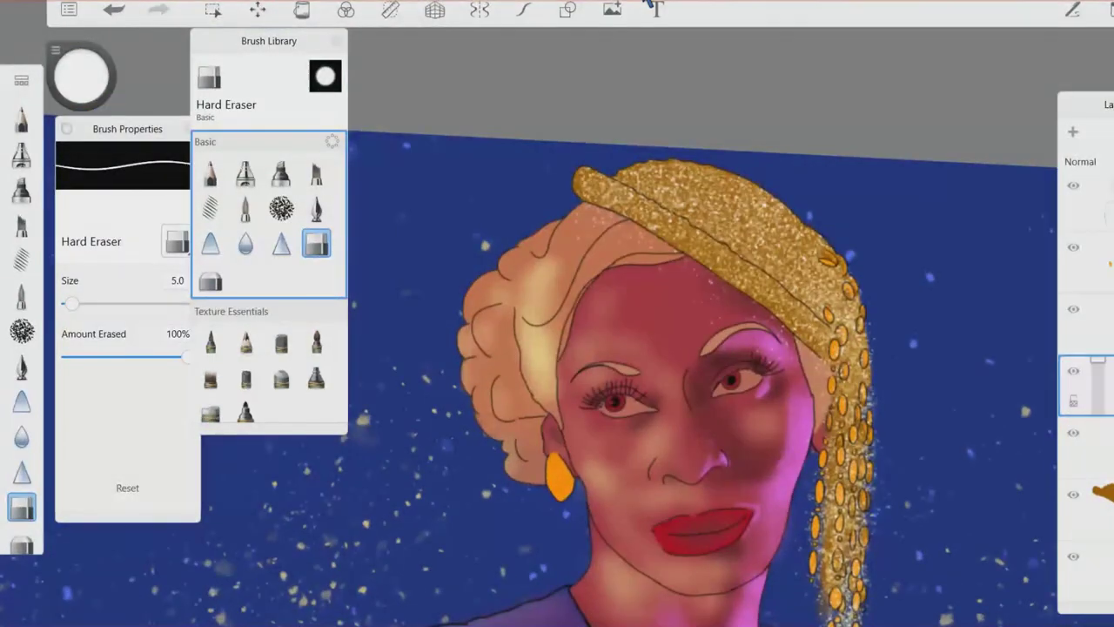
Erase the white glitter that spills onto the hair and forehead below the hat brim.
{"action": "scroll", "coordinate": [661, 348], "scroll_direction": "up", "scroll_amount": 5}
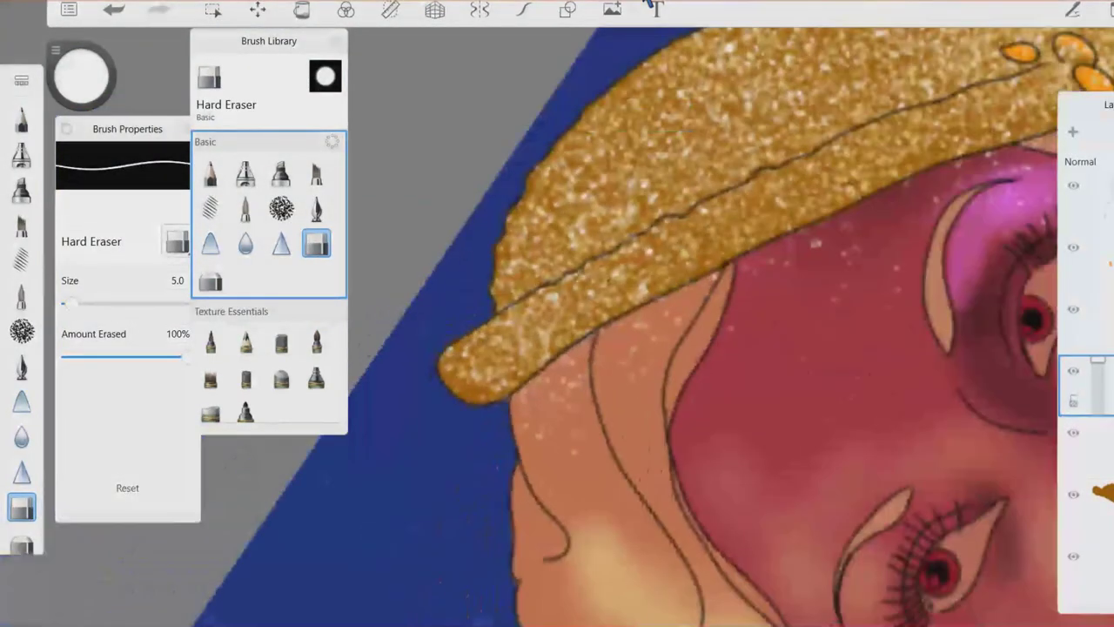
{"action": "scroll", "coordinate": [649, 7], "scroll_direction": "down", "scroll_amount": 5}
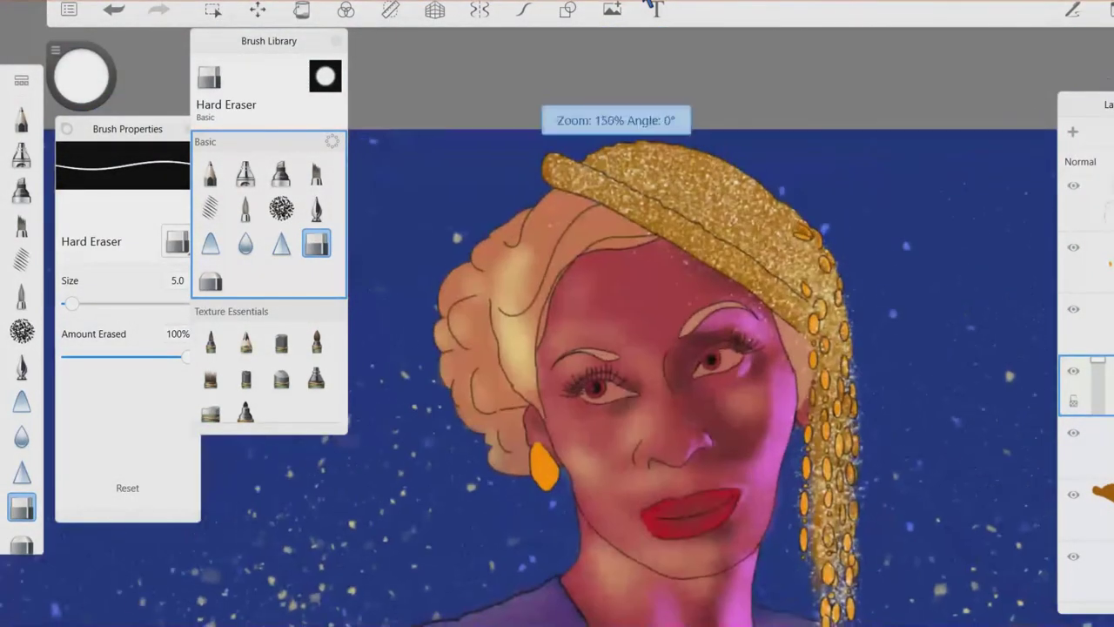
{"action": "scroll", "coordinate": [648, 7], "scroll_direction": "up", "scroll_amount": 5}
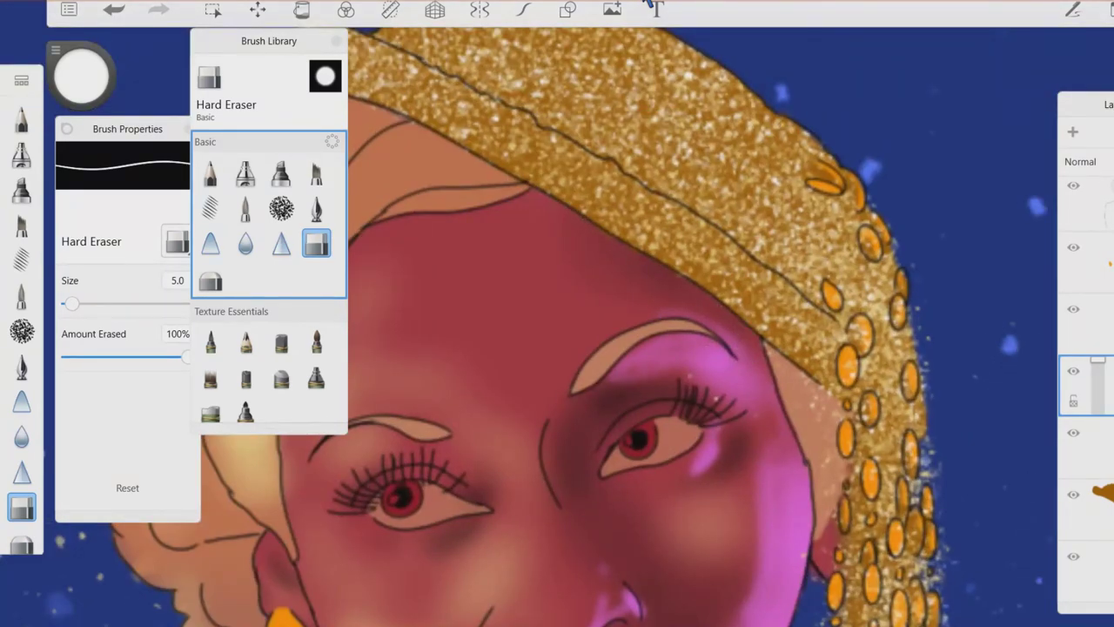
{"action": "scroll", "coordinate": [648, 7], "scroll_direction": "down", "scroll_amount": 5}
{"action": "scroll", "coordinate": [648, 7], "scroll_direction": "up", "scroll_amount": 2}
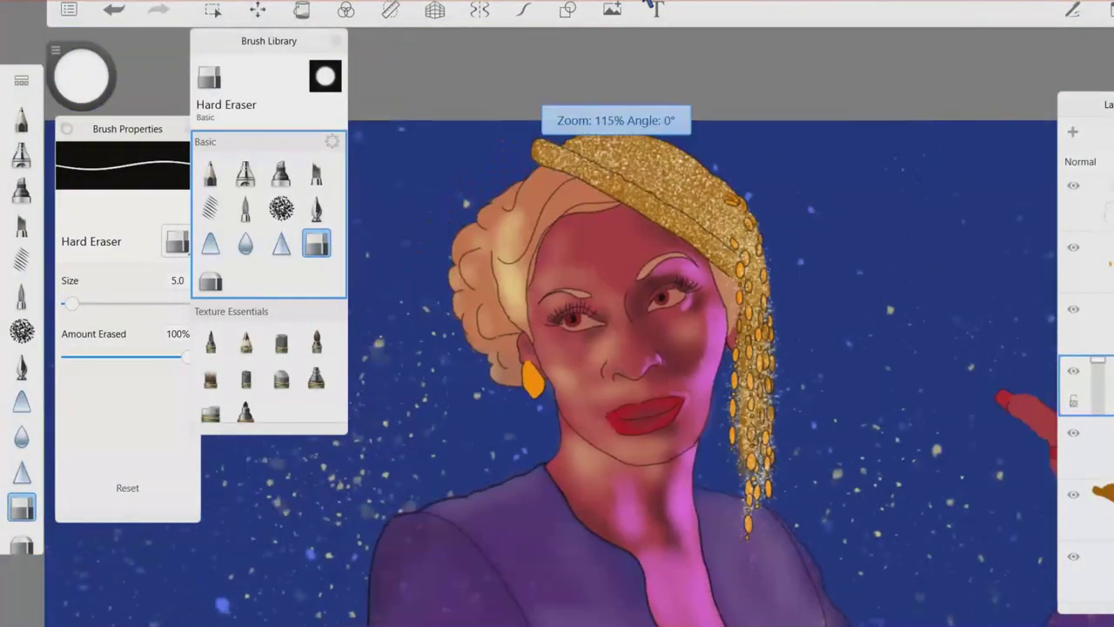
{"action": "scroll", "coordinate": [649, 7], "scroll_direction": "down", "scroll_amount": 2}
{"action": "scroll", "coordinate": [648, 7], "scroll_direction": "down", "scroll_amount": 3}
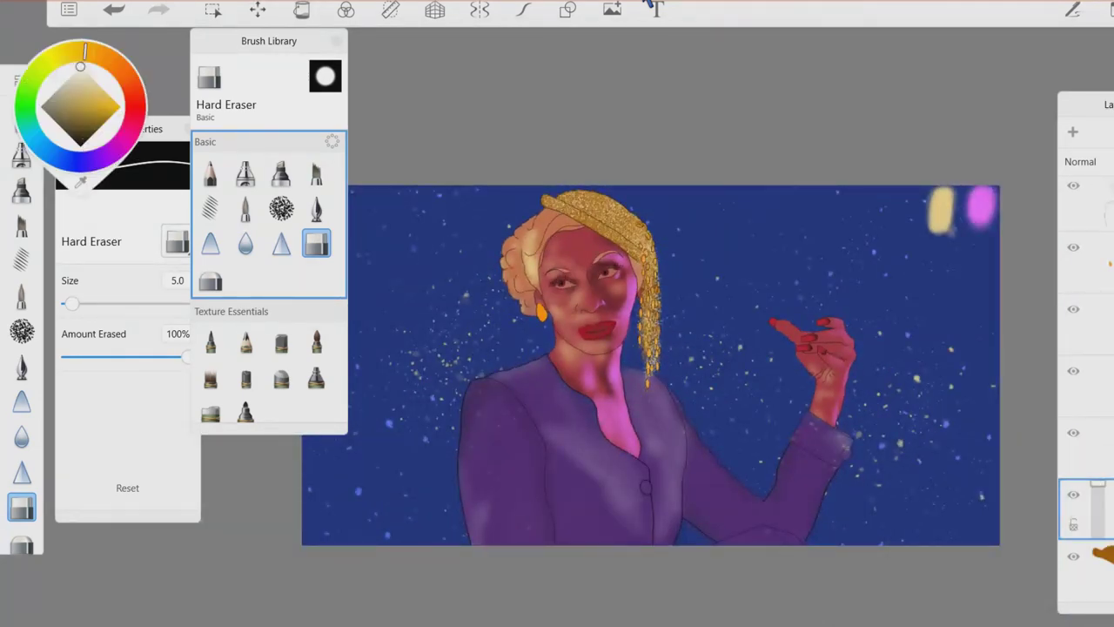
Paint black specks over the hat and beads on a new layer with the Speckled brush at size 35.1, and lower the layer's opacity.
{"action": "key", "text": "e"}
{"action": "scroll", "coordinate": [648, 7], "scroll_direction": "up", "scroll_amount": 5}
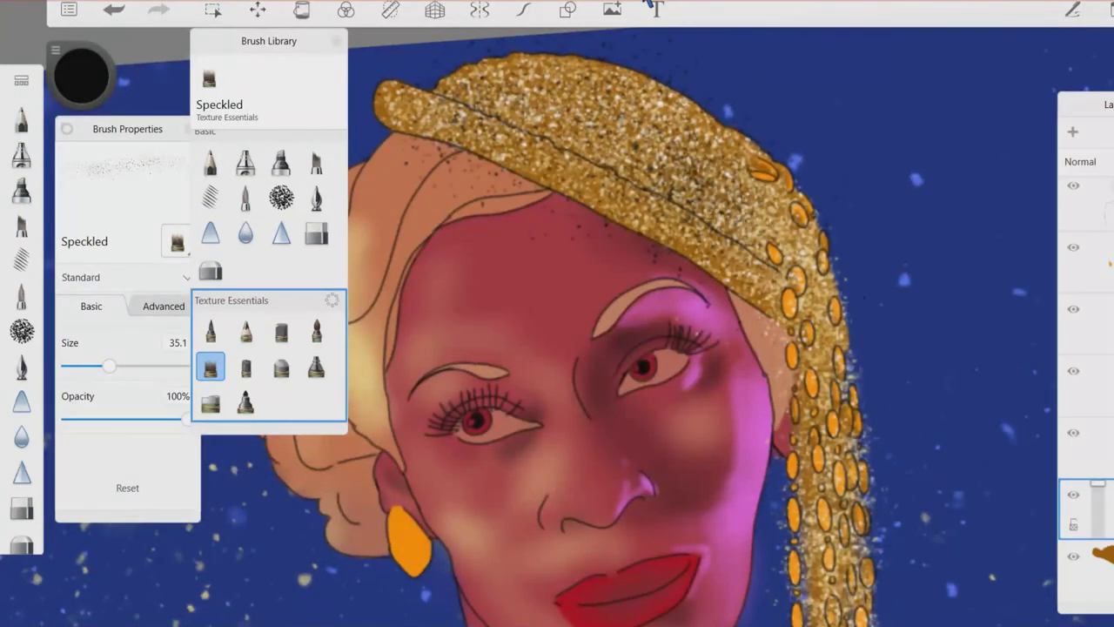
{"action": "scroll", "coordinate": [649, 7], "scroll_direction": "down", "scroll_amount": 1}
{"action": "scroll", "coordinate": [648, 7], "scroll_direction": "down", "scroll_amount": 1}
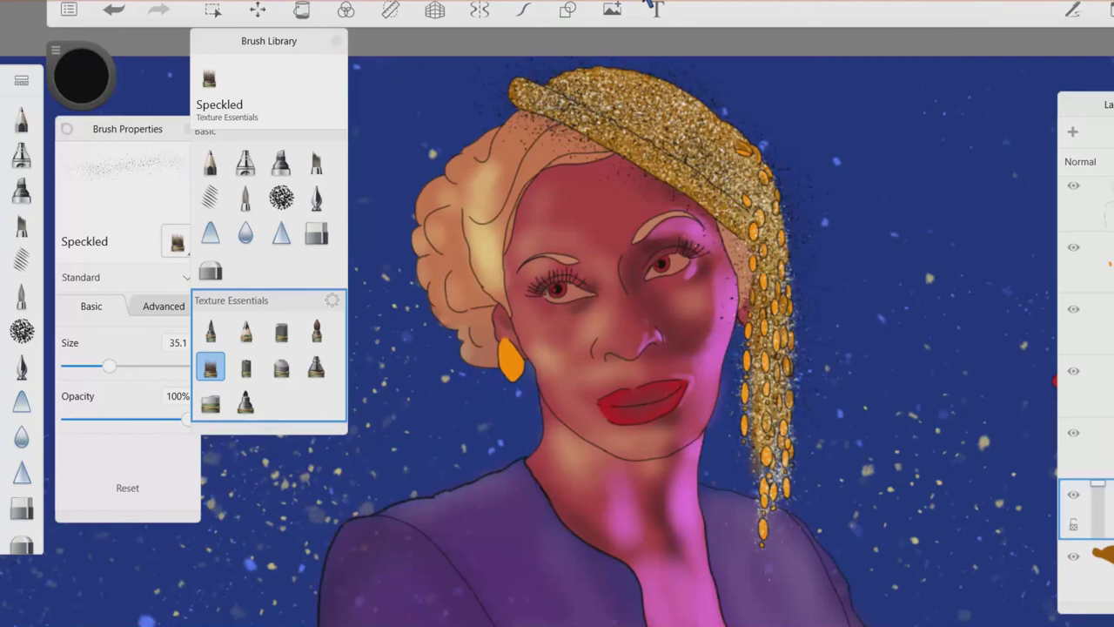
{"action": "scroll", "coordinate": [649, 7], "scroll_direction": "up", "scroll_amount": 4}
{"action": "scroll", "coordinate": [648, 7], "scroll_direction": "down", "scroll_amount": 2}
{"action": "scroll", "coordinate": [649, 7], "scroll_direction": "down", "scroll_amount": 2}
{"action": "scroll", "coordinate": [648, 7], "scroll_direction": "up", "scroll_amount": 1}
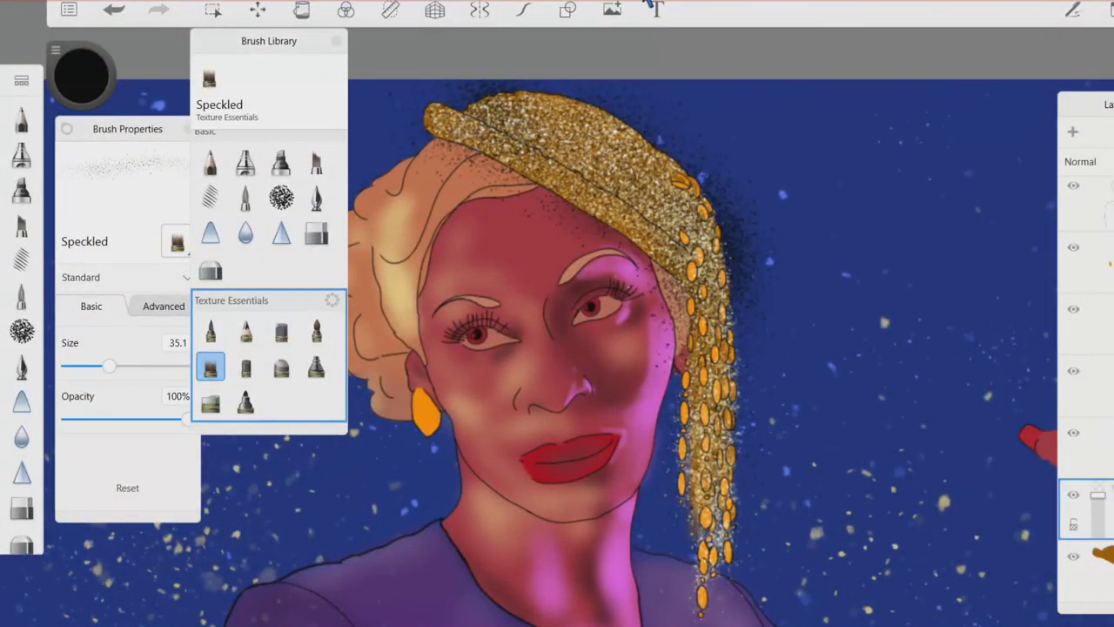
{"action": "mouse_move", "coordinate": [460, 155]}
{"action": "left_mouse_down"}
{"action": "mouse_move", "coordinate": [533, 187]}
{"action": "mouse_move", "coordinate": [620, 272]}
{"action": "left_mouse_up"}
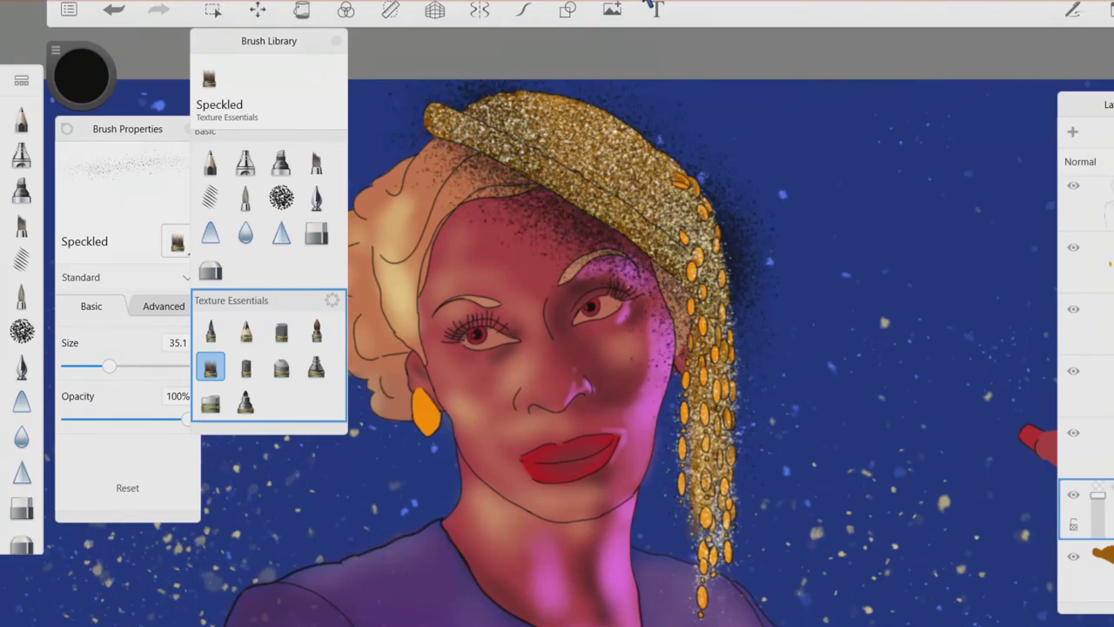
{"action": "scroll", "coordinate": [648, 7], "scroll_direction": "down", "scroll_amount": 2}
Erase the black specks from the background around the hat and from the forehead with the Hard Eraser at size 5.0.
{"action": "key", "text": "e"}
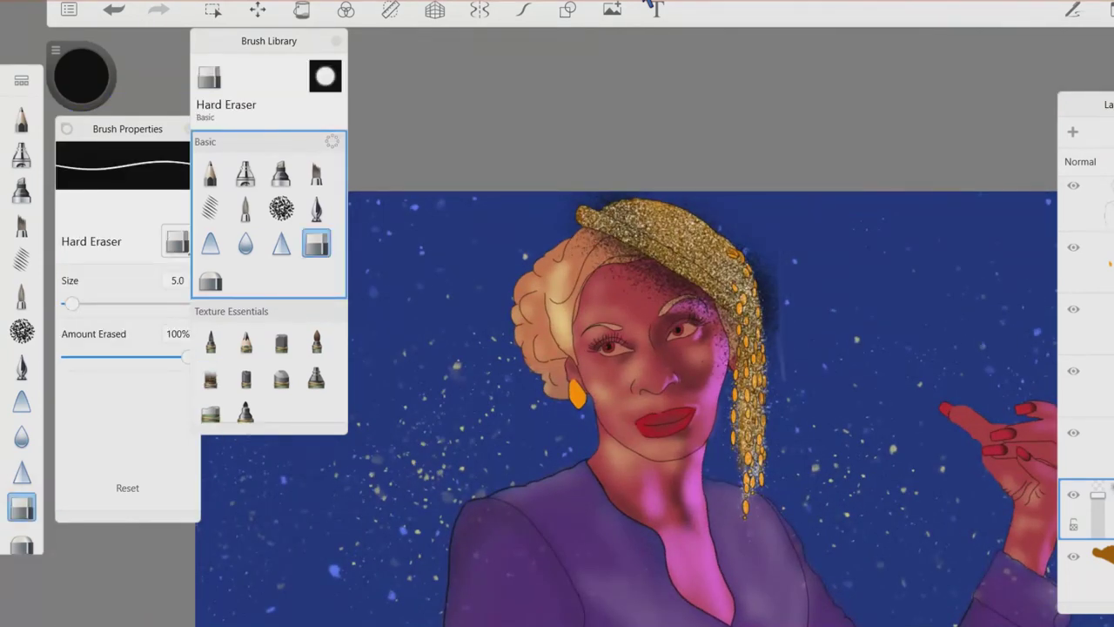
{"action": "scroll", "coordinate": [649, 7], "scroll_direction": "up", "scroll_amount": 3}
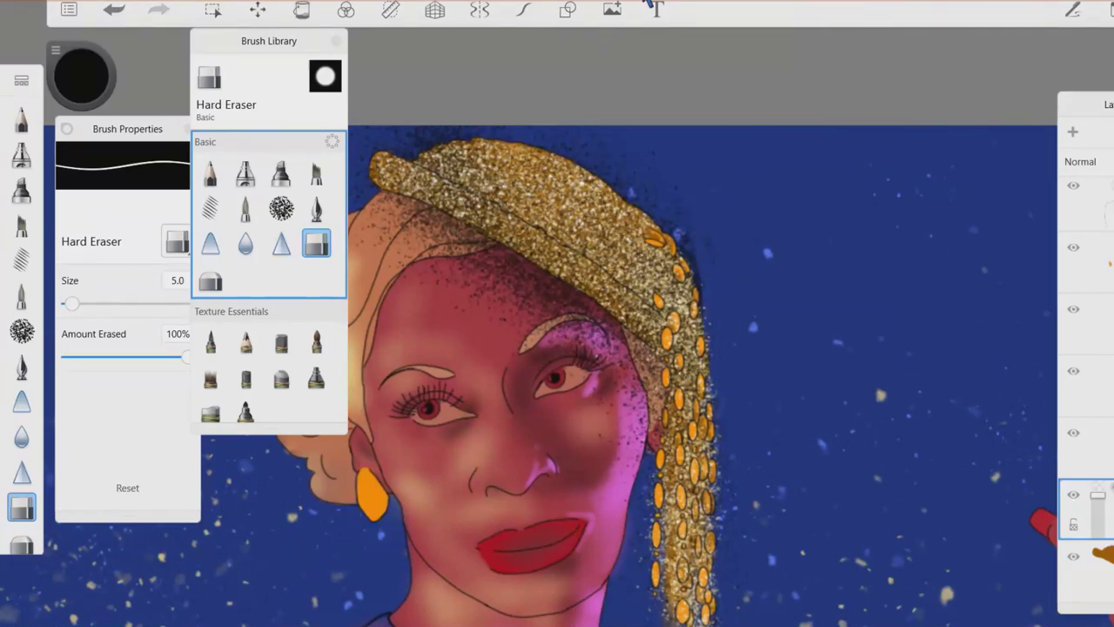
{"action": "scroll", "coordinate": [649, 7], "scroll_direction": "up", "scroll_amount": 3}
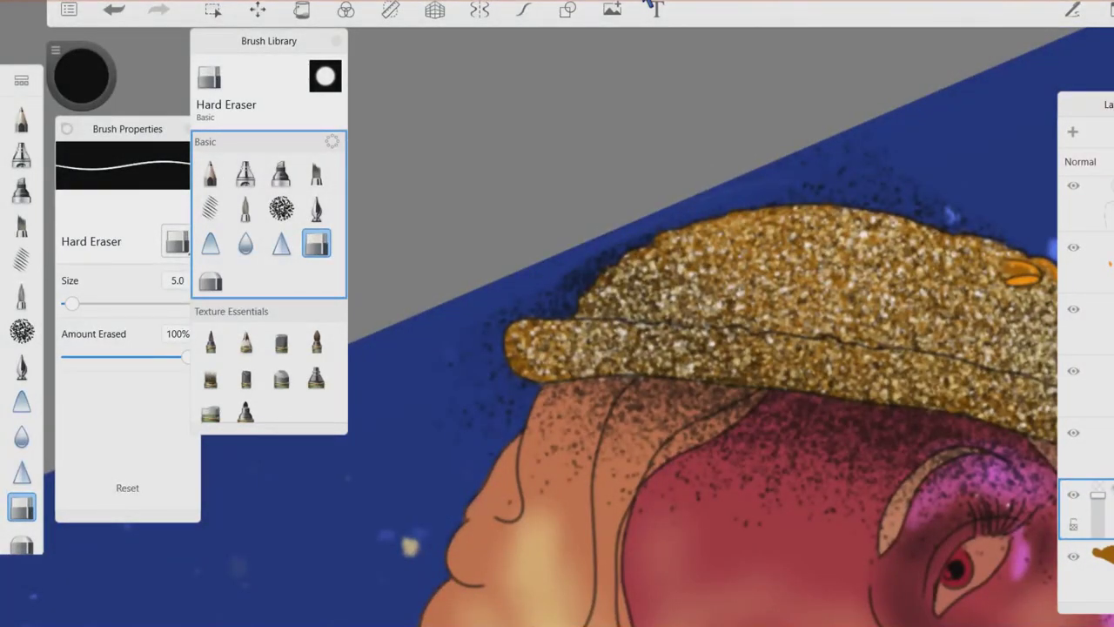
{"action": "scroll", "coordinate": [648, 7], "scroll_direction": "down", "scroll_amount": 2}
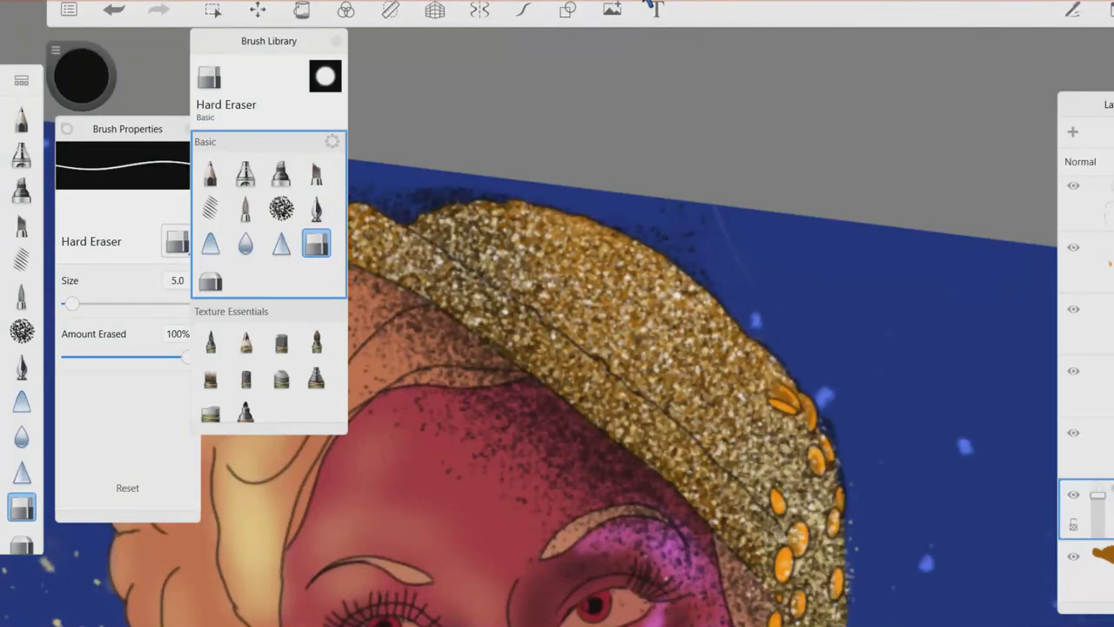
{"action": "scroll", "coordinate": [649, 7], "scroll_direction": "up", "scroll_amount": 4}
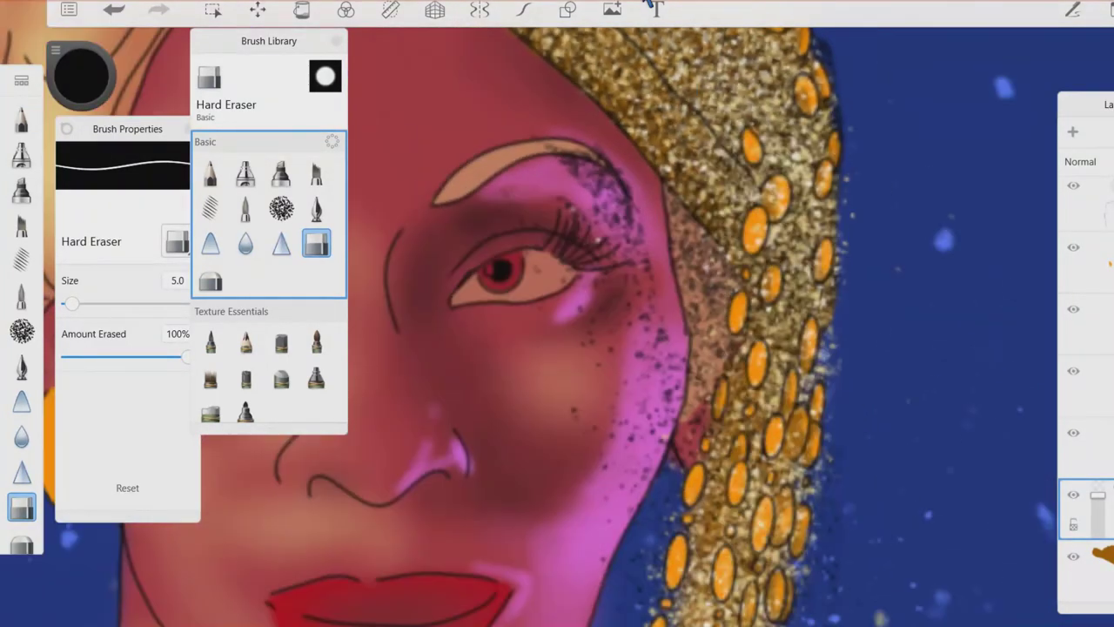
Erase the remaining black specks from the brow, eye, cheek and hair beside the beads.
{"action": "left_click_drag", "start_coordinate": [679, 357], "coordinate": [640, 435]}
{"action": "left_click_drag", "start_coordinate": [645, 312], "coordinate": [646, 357]}
{"action": "left_click_drag", "start_coordinate": [584, 213], "coordinate": [588, 246]}
{"action": "left_click_drag", "start_coordinate": [551, 153], "coordinate": [615, 263]}
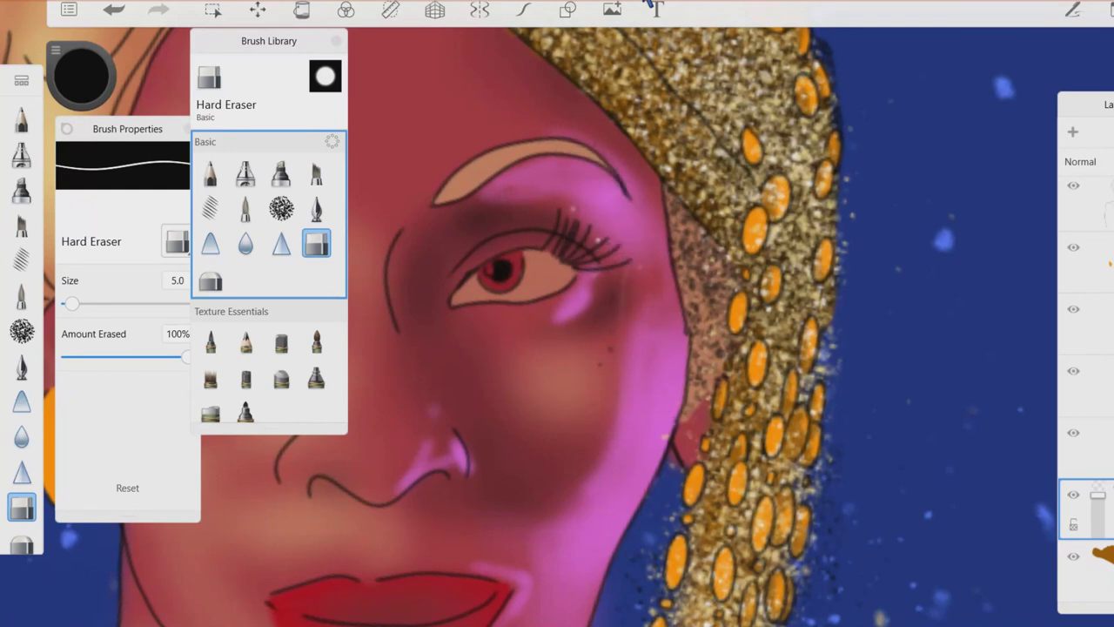
{"action": "scroll", "coordinate": [609, 348], "scroll_direction": "down", "scroll_amount": 3}
{"action": "scroll", "coordinate": [610, 348], "scroll_direction": "down", "scroll_amount": 5}
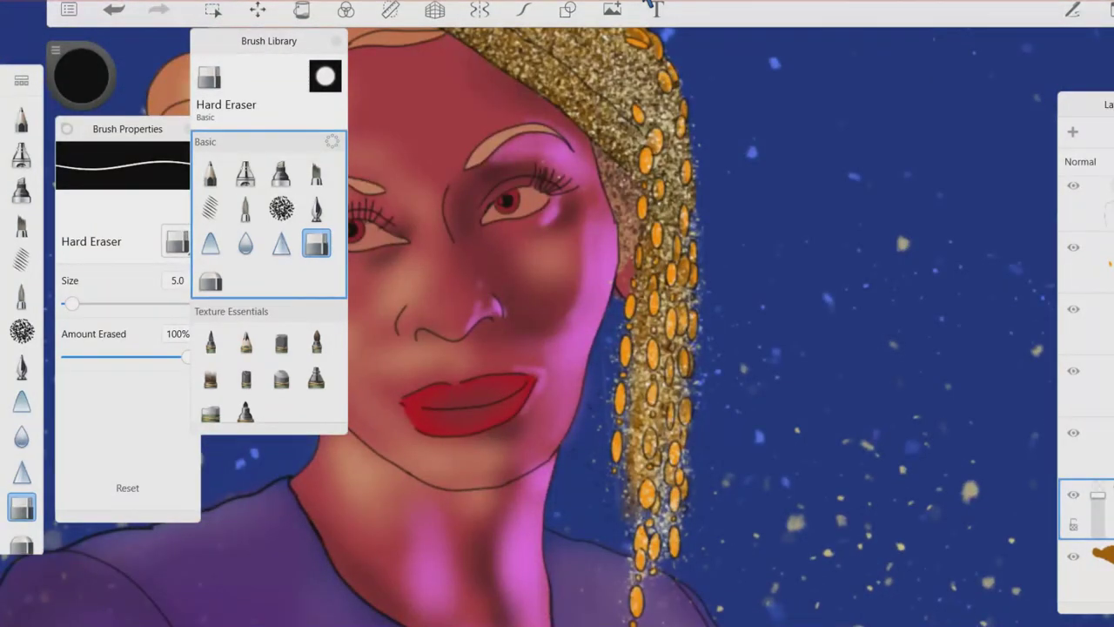
{"action": "scroll", "coordinate": [609, 348], "scroll_direction": "down", "scroll_amount": 3}
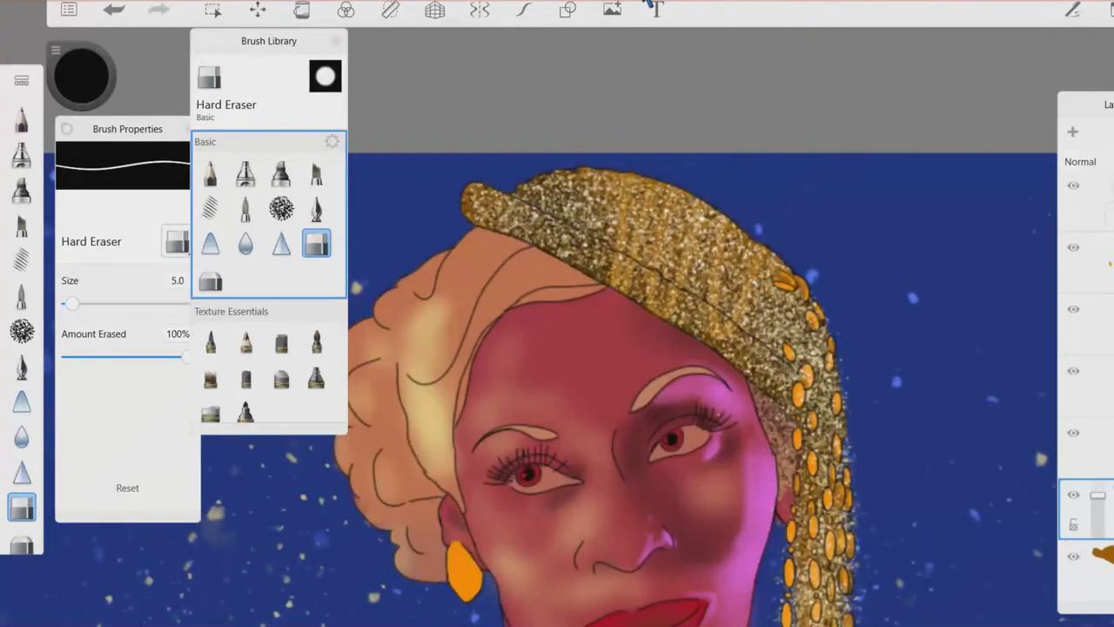
{"action": "scroll", "coordinate": [609, 348], "scroll_direction": "up", "scroll_amount": 5}
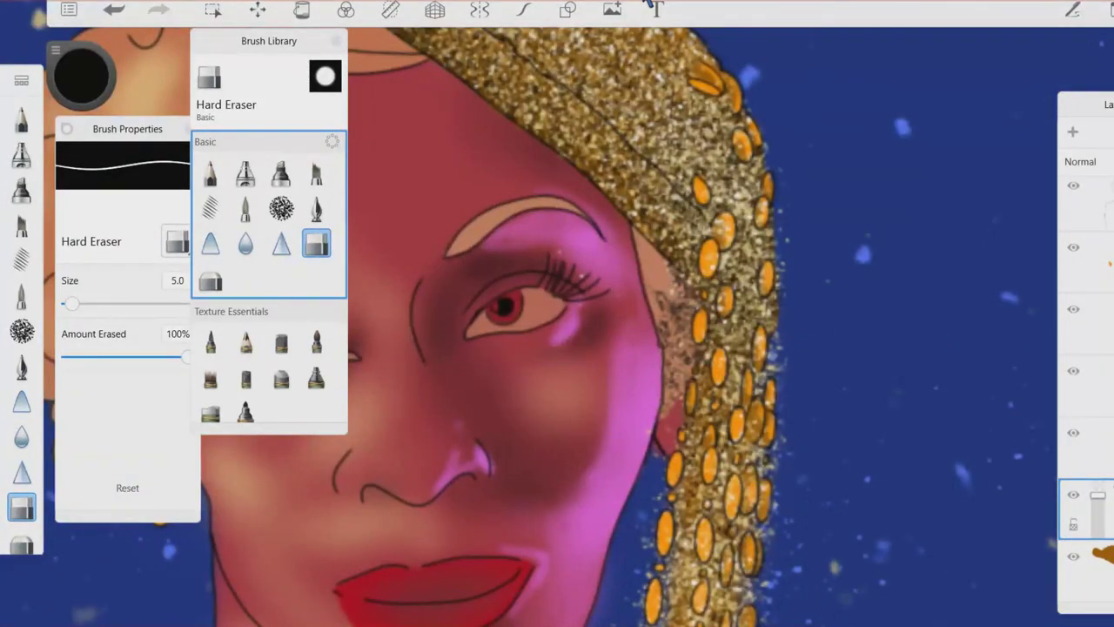
{"action": "scroll", "coordinate": [610, 348], "scroll_direction": "down", "scroll_amount": 5}
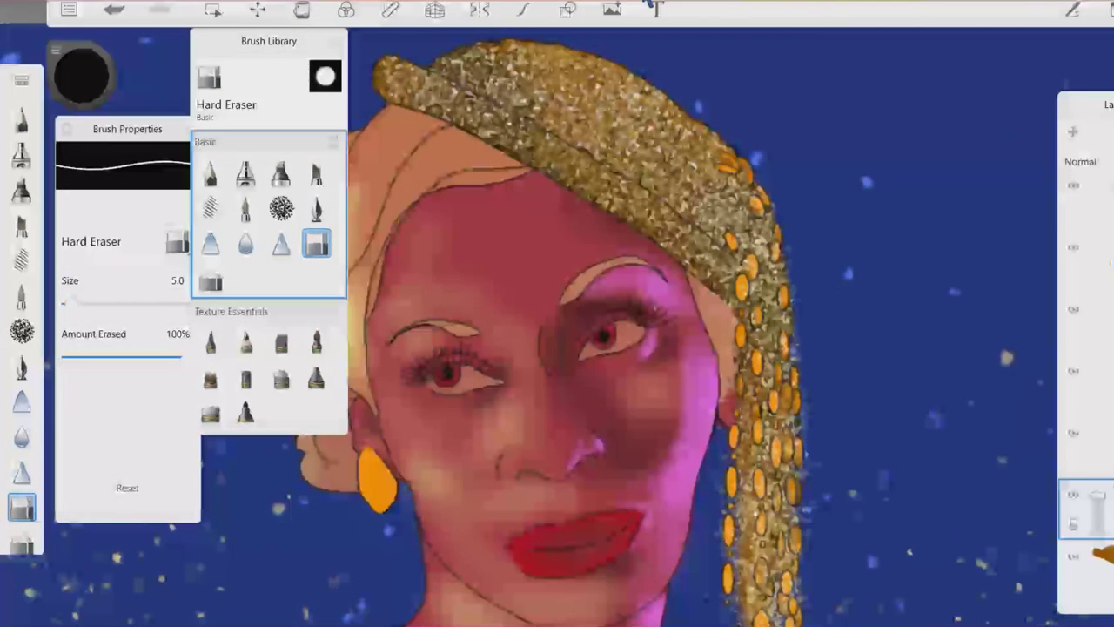
Paint pale yellow specks over the orange earring with the Speckled brush at size 7.6.
{"action": "scroll", "coordinate": [609, 349], "scroll_direction": "up", "scroll_amount": 4}
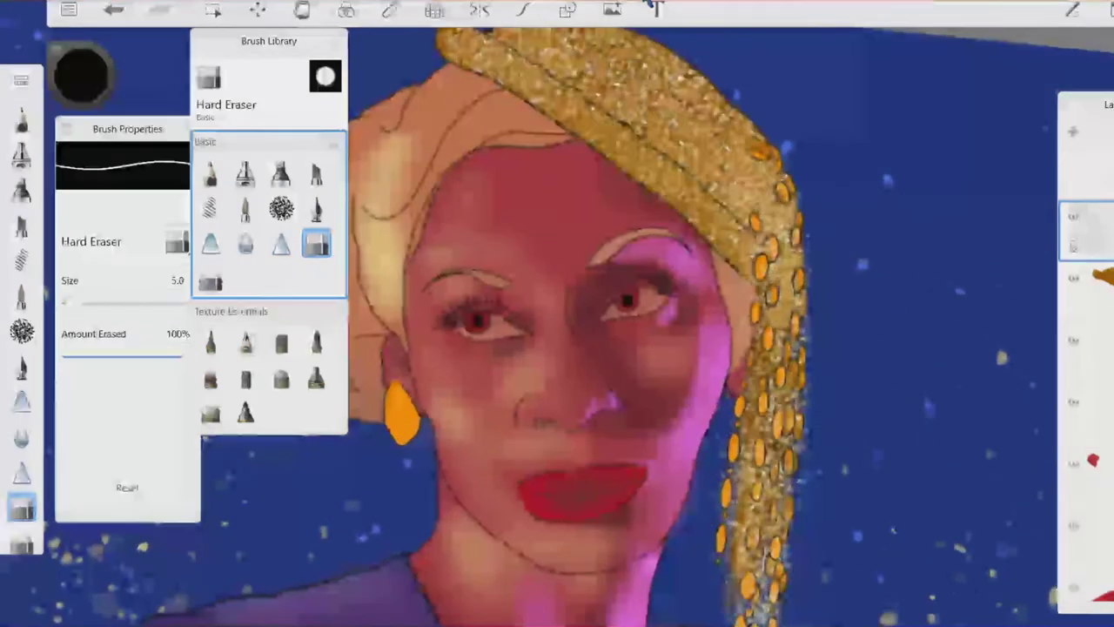
{"action": "scroll", "coordinate": [610, 348], "scroll_direction": "down", "scroll_amount": 5}
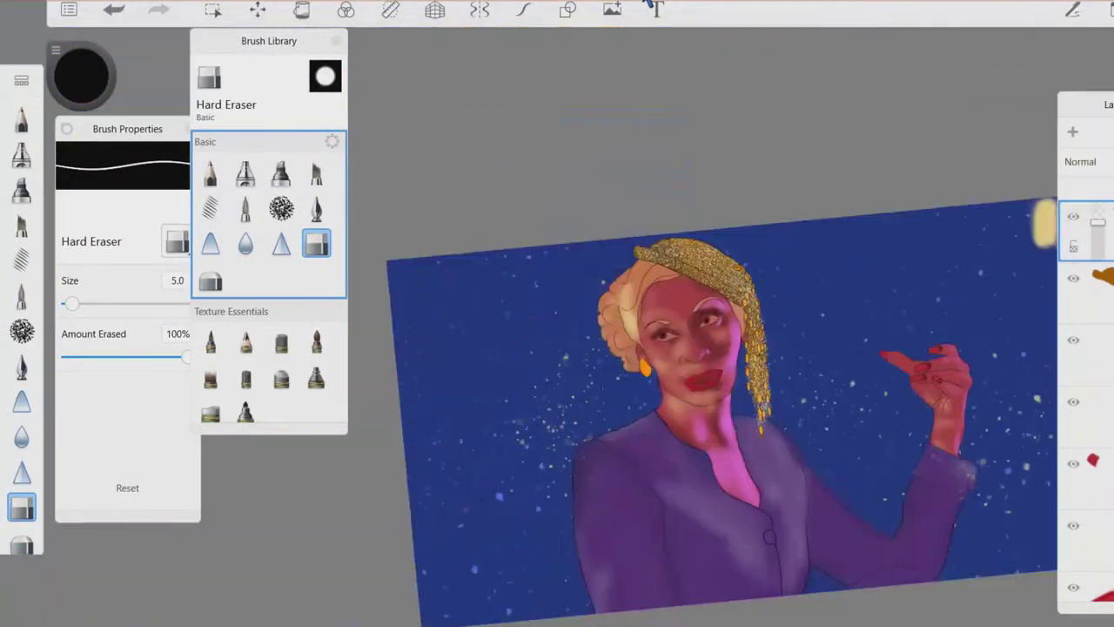
{"action": "scroll", "coordinate": [609, 348], "scroll_direction": "up", "scroll_amount": 2}
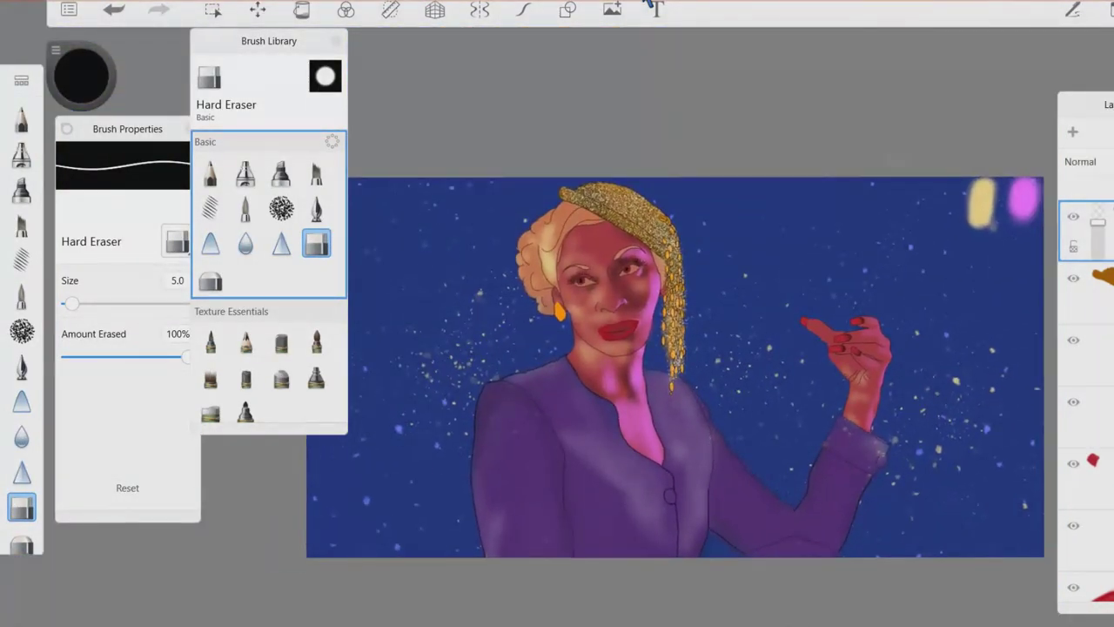
{"action": "left_click", "coordinate": [1087, 261]}
{"action": "left_click", "coordinate": [619, 221]}
{"action": "left_click", "coordinate": [210, 378]}
{"action": "scroll", "coordinate": [609, 261], "scroll_direction": "up", "scroll_amount": 10}
{"action": "scroll", "coordinate": [601, 262], "scroll_direction": "up", "scroll_amount": 2}
{"action": "key", "text": "bracketleft"}
{"action": "key", "text": "bracketleft"}
{"action": "key", "text": "bracketleft"}
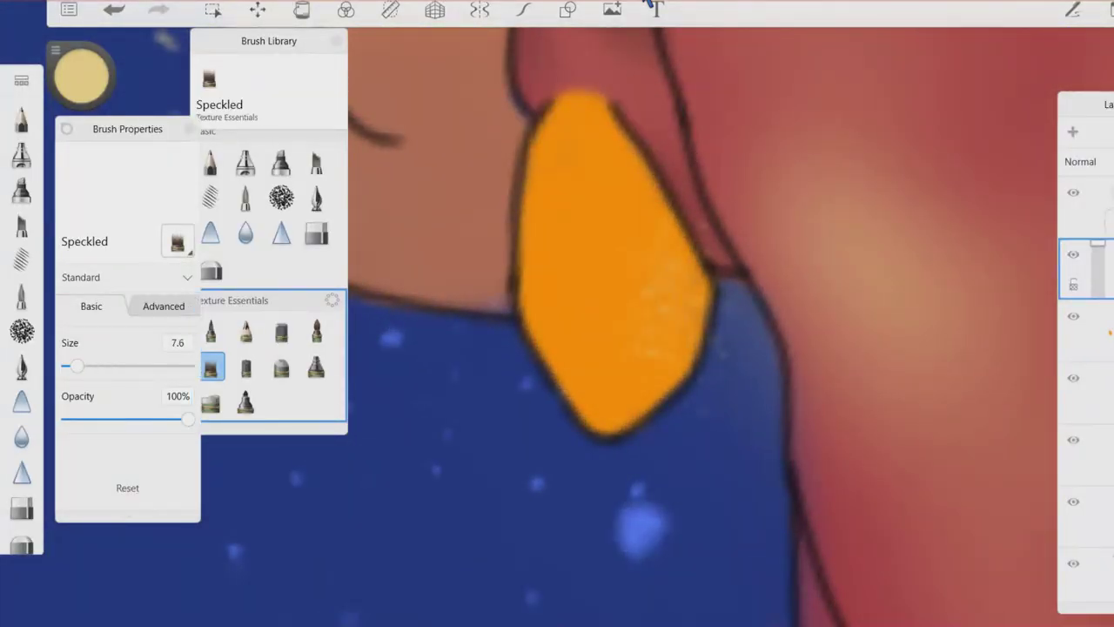
{"action": "left_click_drag", "start_coordinate": [597, 121], "coordinate": [585, 213]}
{"action": "left_click_drag", "start_coordinate": [524, 359], "coordinate": [716, 359]}
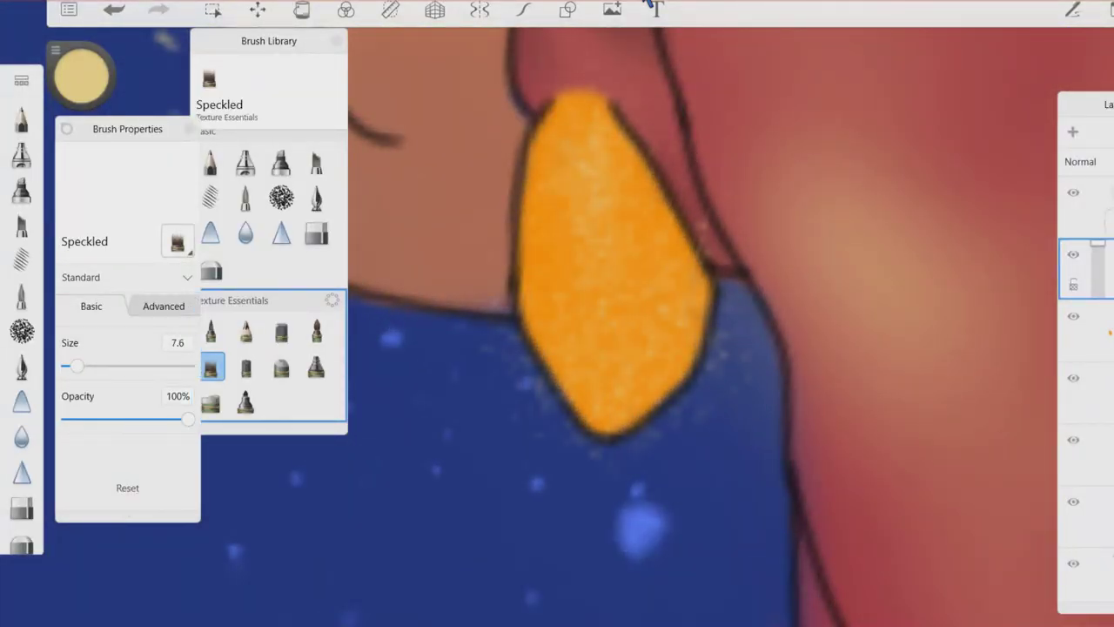
Paint white and black specks over the earring on separate layers with the Speckled brush at size 7.6.
{"action": "scroll", "coordinate": [610, 305], "scroll_direction": "down", "scroll_amount": 2}
{"action": "scroll", "coordinate": [610, 305], "scroll_direction": "up", "scroll_amount": 1}
{"action": "left_click", "coordinate": [81, 76]}
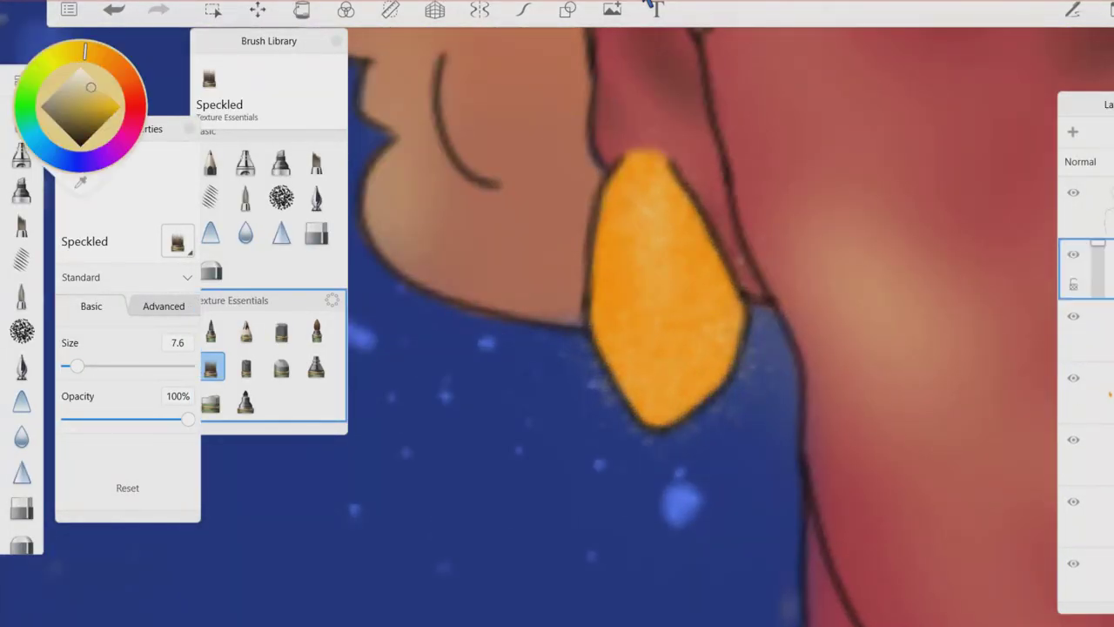
{"action": "left_click", "coordinate": [75, 62]}
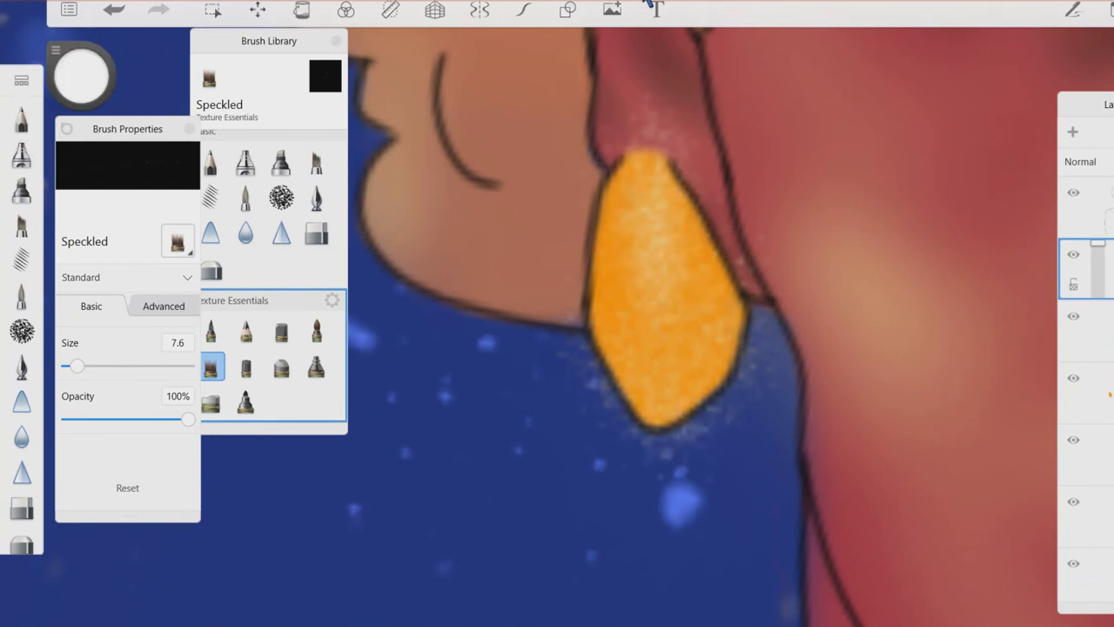
{"action": "left_click", "coordinate": [1084, 392]}
{"action": "left_click_drag", "start_coordinate": [81, 76], "coordinate": [81, 122]}
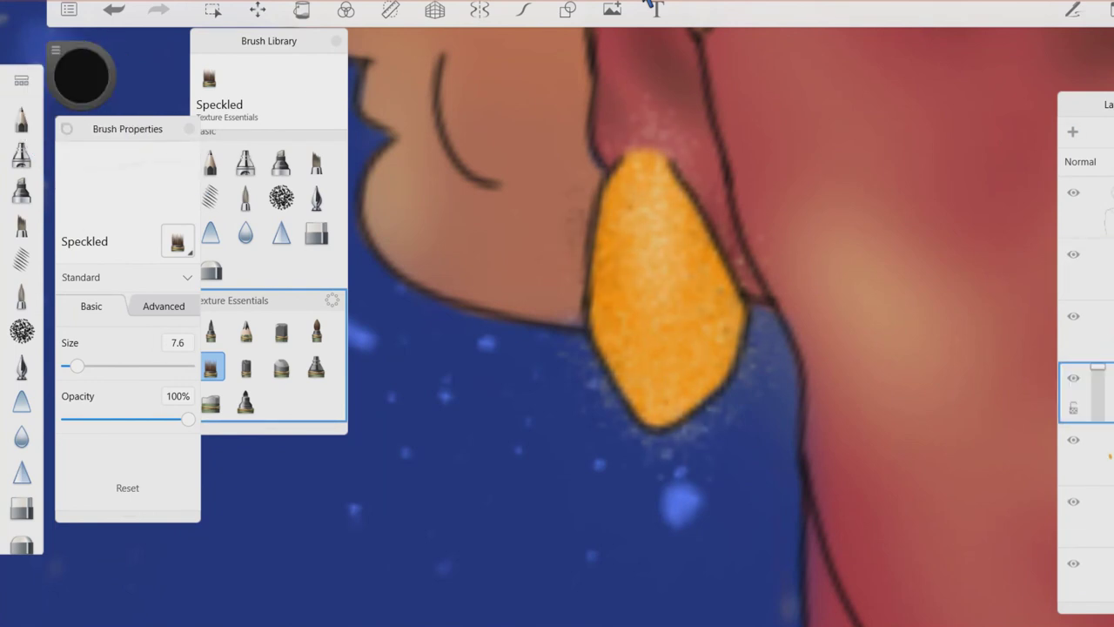
Erase the stray specks around the earring on each glitter layer with the Hard Eraser at size 5.0.
{"action": "scroll", "coordinate": [610, 305], "scroll_direction": "down", "scroll_amount": 2}
{"action": "scroll", "coordinate": [609, 305], "scroll_direction": "up", "scroll_amount": 2}
{"action": "key", "text": "e"}
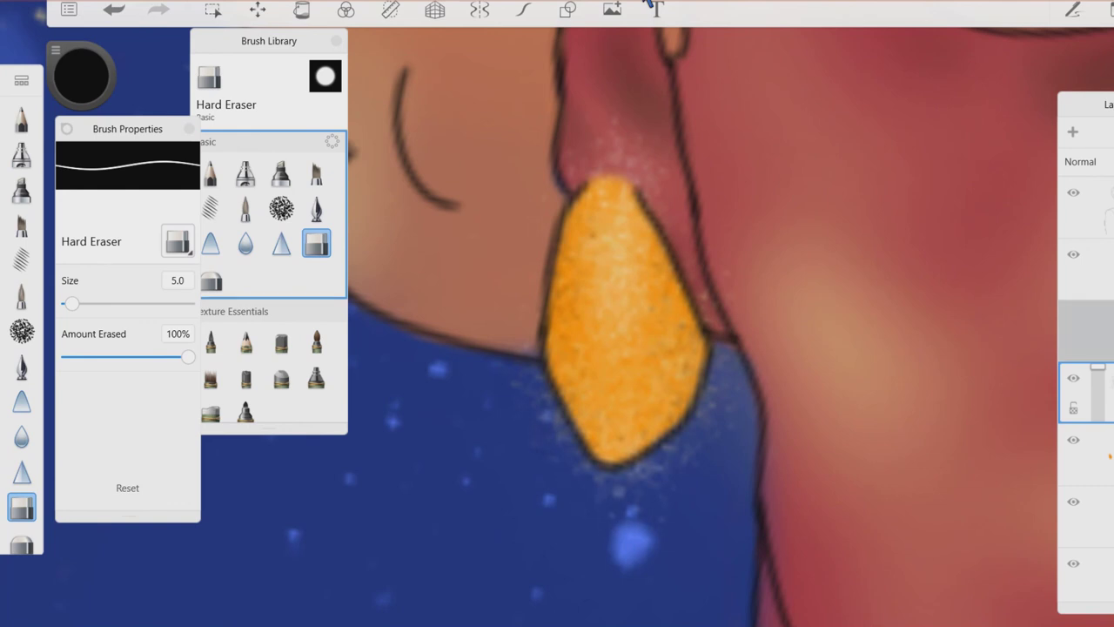
{"action": "left_click", "coordinate": [1084, 330]}
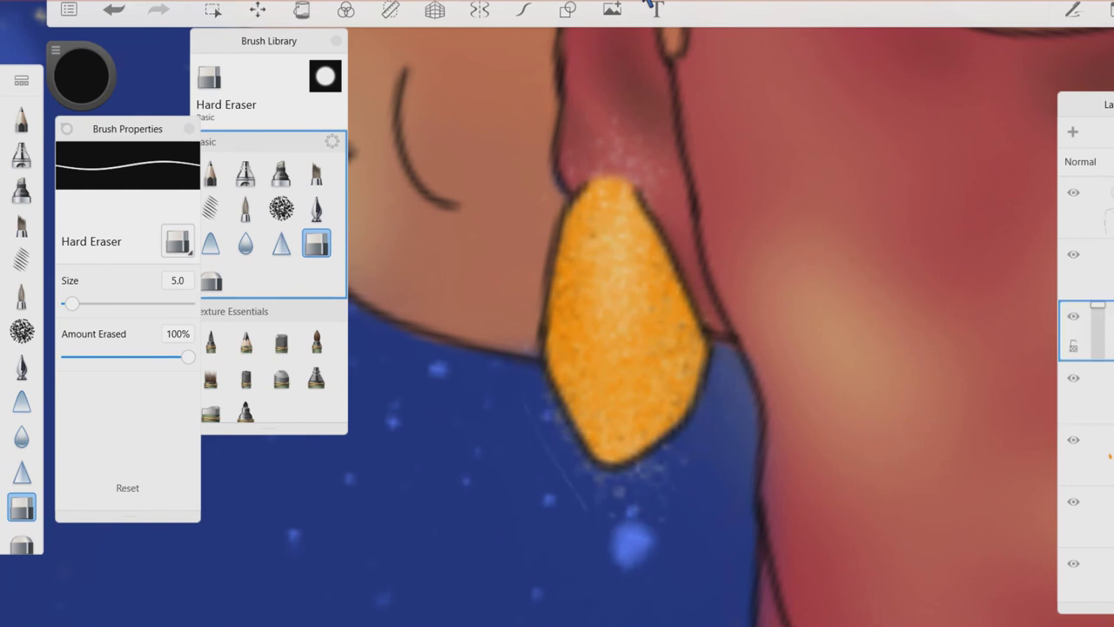
{"action": "left_click", "coordinate": [1084, 270]}
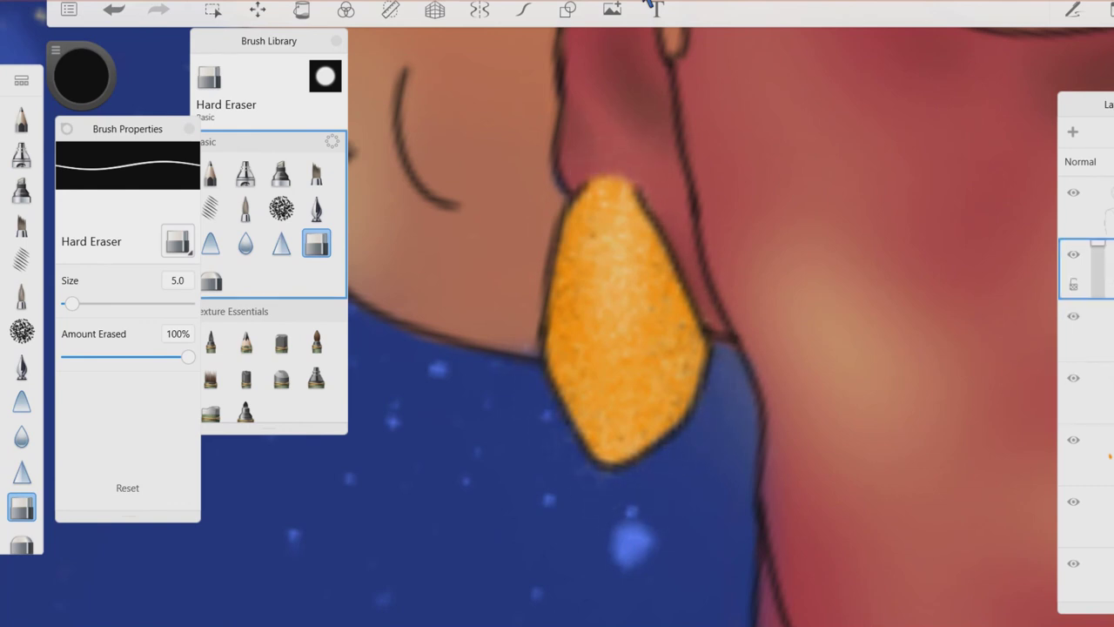